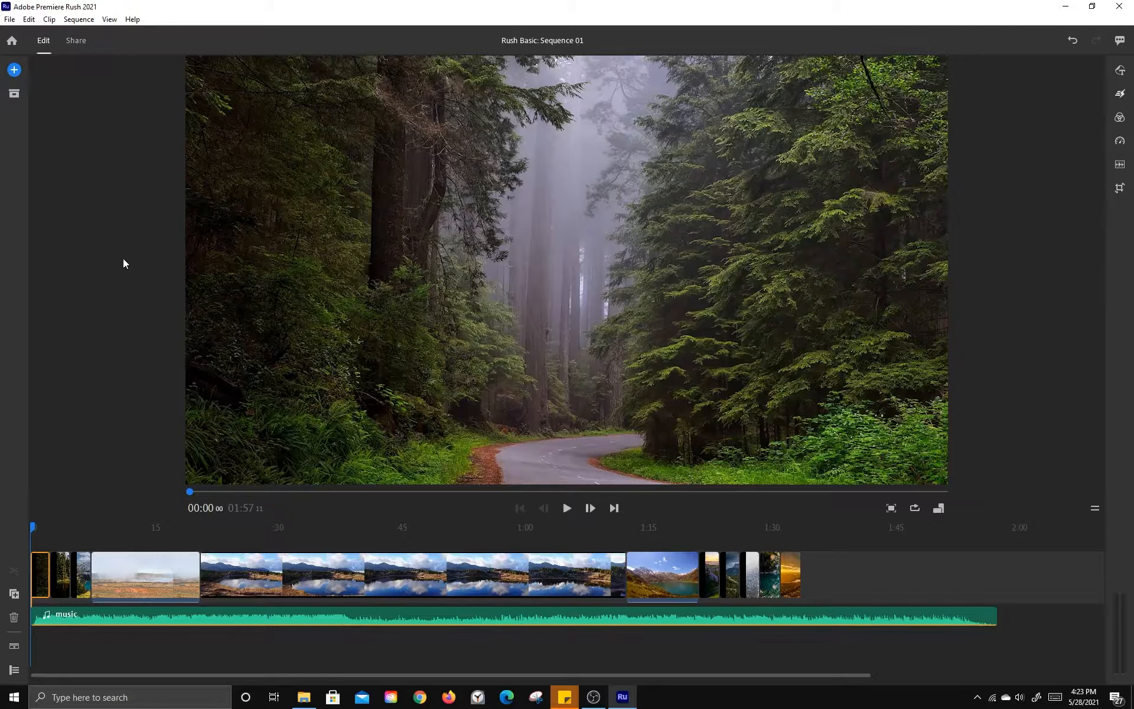
Step: Return to the project overview and rename the Rush Basic project as Rush Basics
{"action": "left_click", "coordinate": [12, 41]}
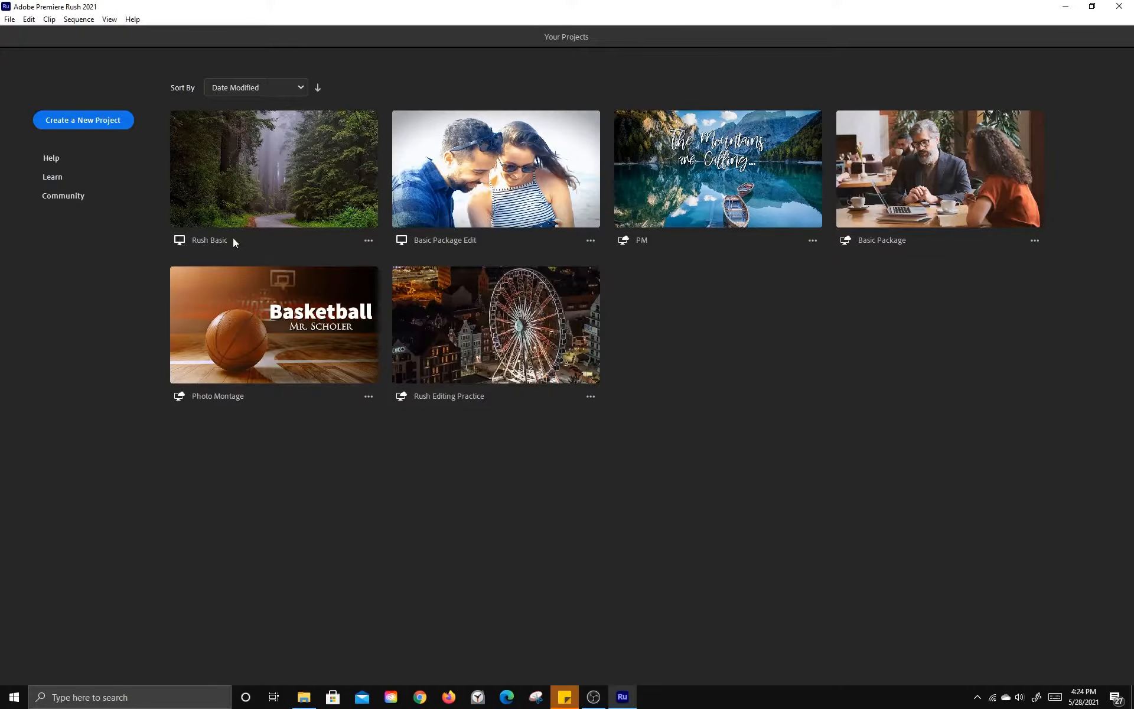
{"action": "left_click", "coordinate": [368, 240]}
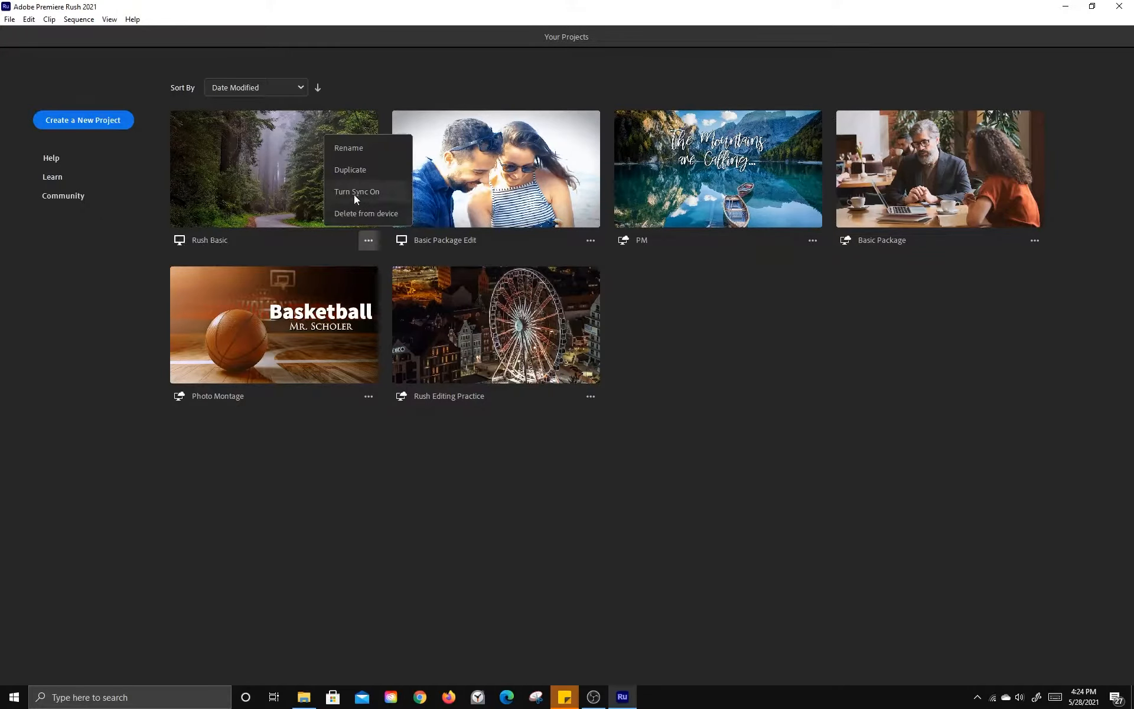
{"action": "left_click", "coordinate": [352, 151]}
{"action": "left_click", "coordinate": [503, 331]}
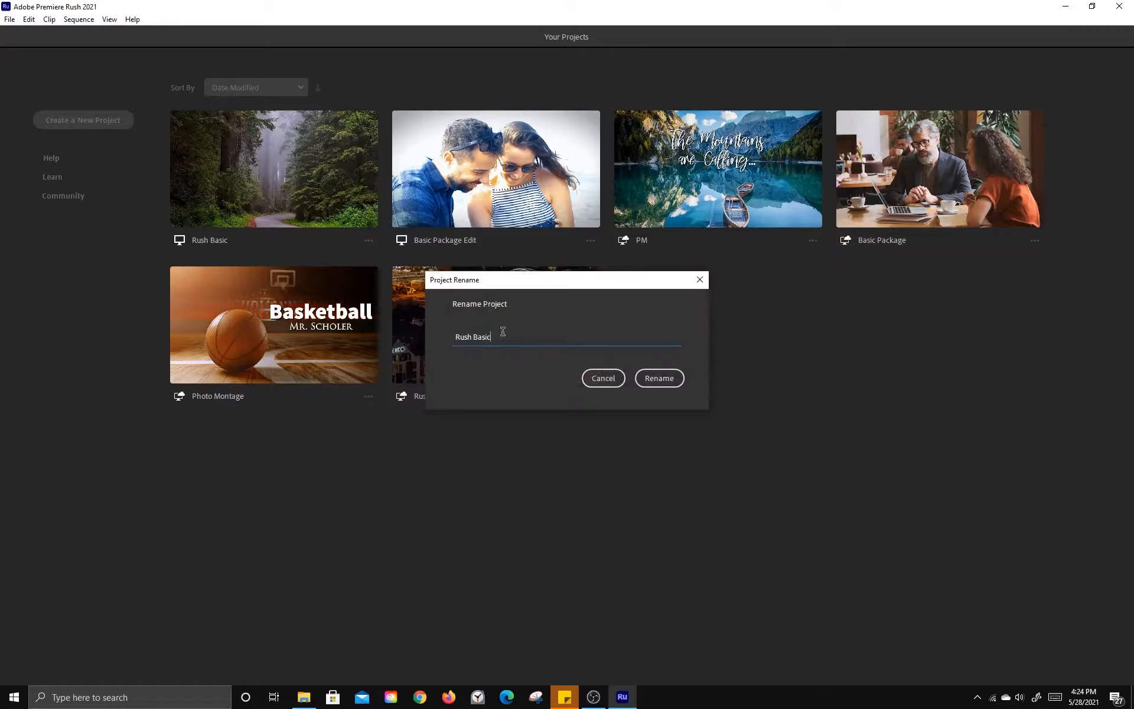
{"action": "type", "text": "s"}
{"action": "left_click", "coordinate": [655, 378]}
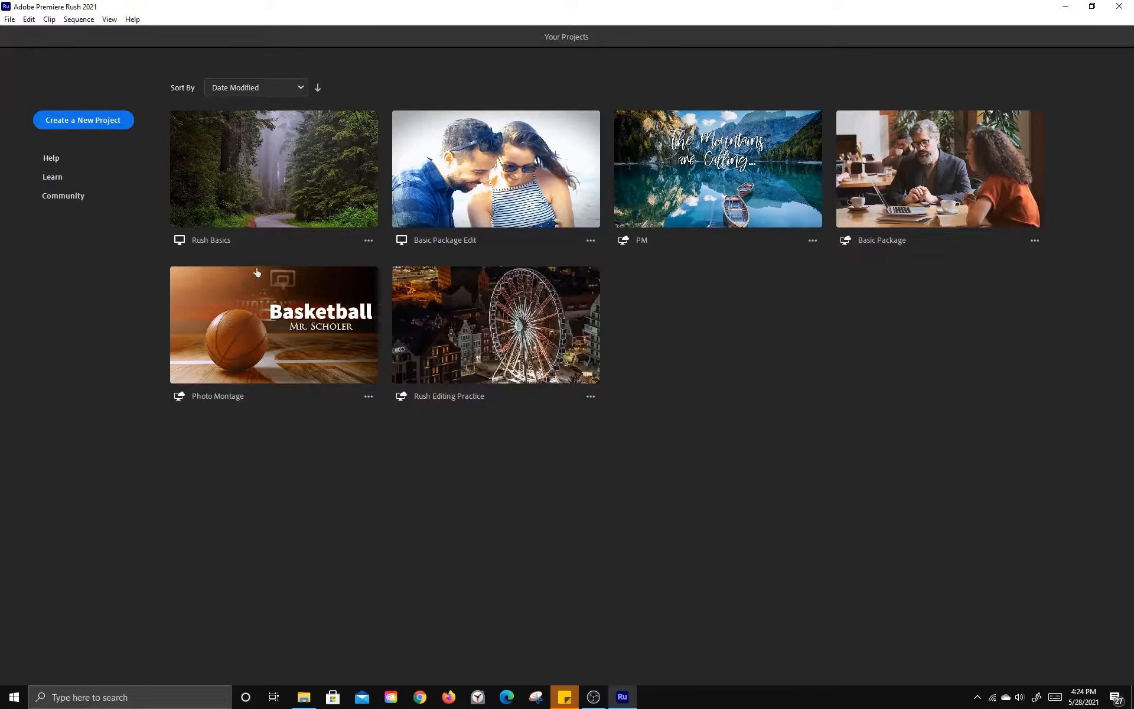
Step: Turn on sync for the Rush Basics project
{"action": "left_click", "coordinate": [367, 242]}
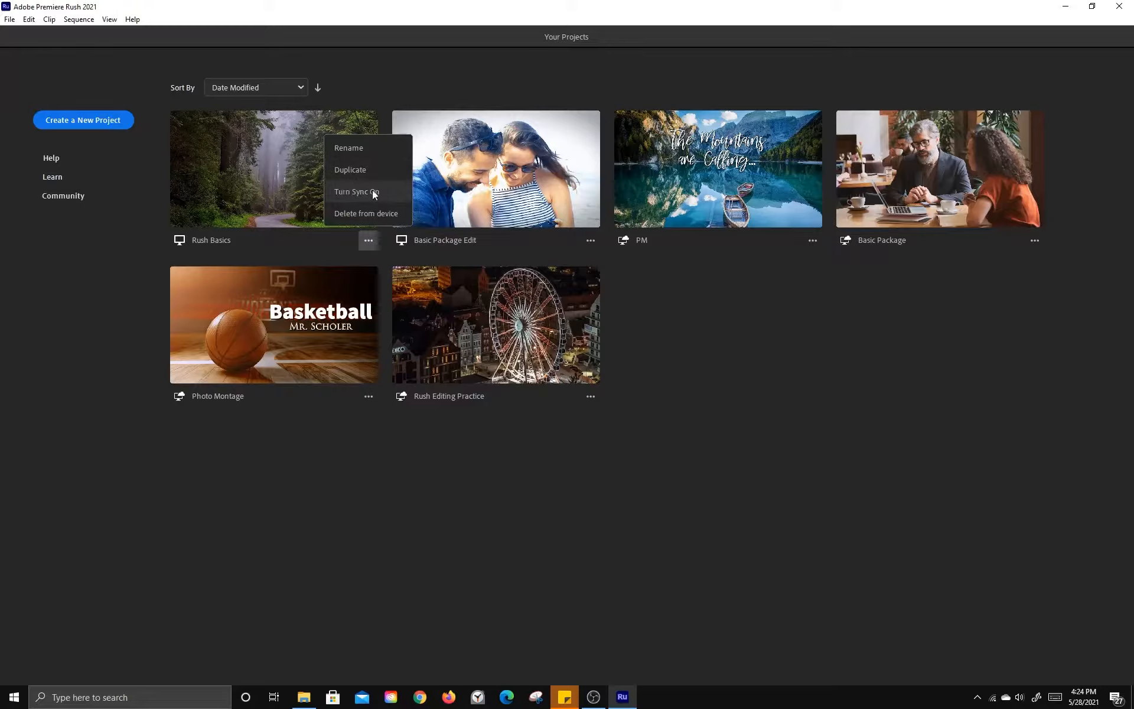
{"action": "left_click", "coordinate": [703, 352]}
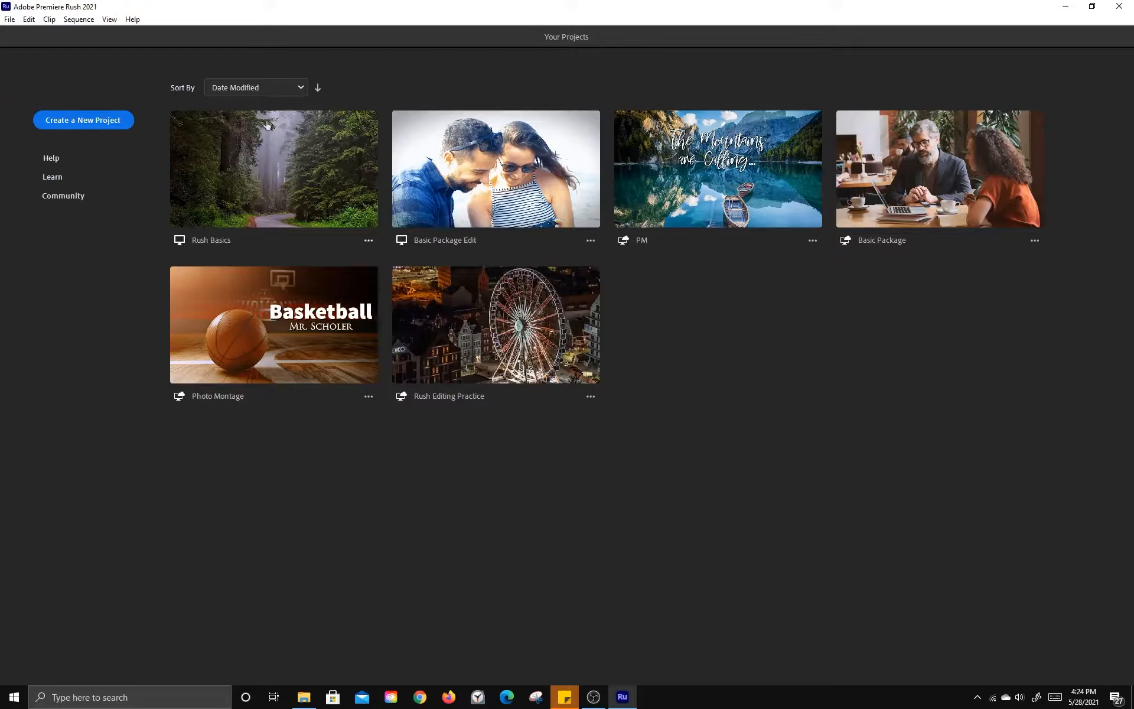
{"action": "left_click", "coordinate": [369, 241]}
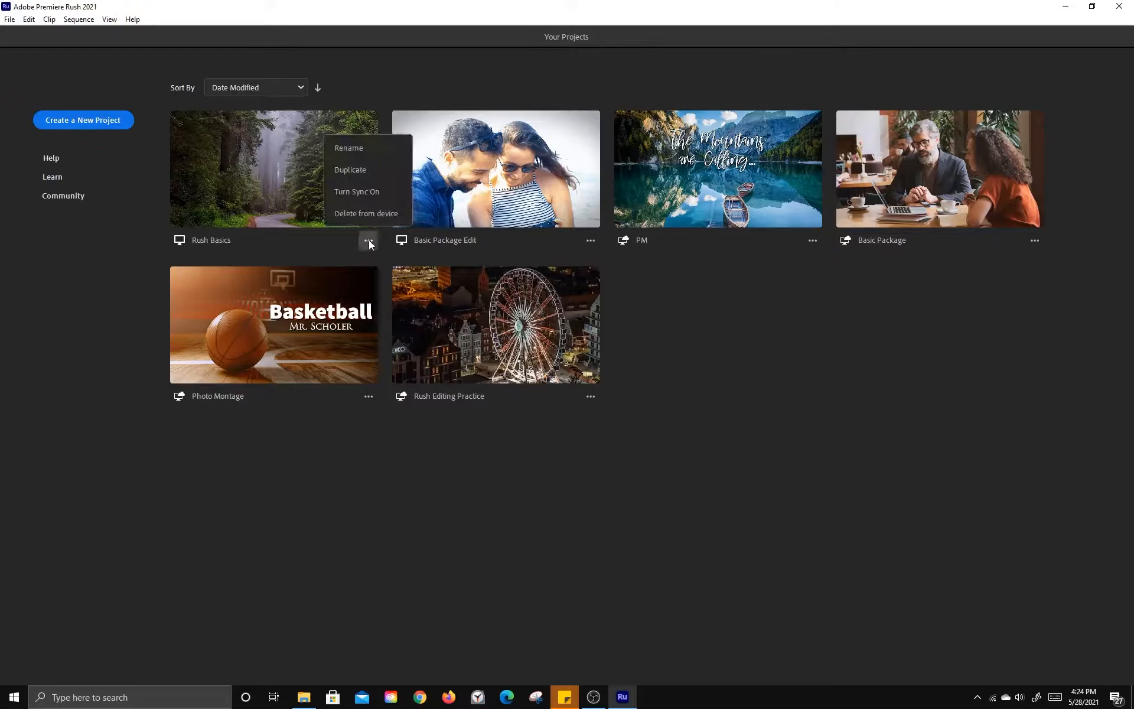
{"action": "left_click", "coordinate": [362, 192]}
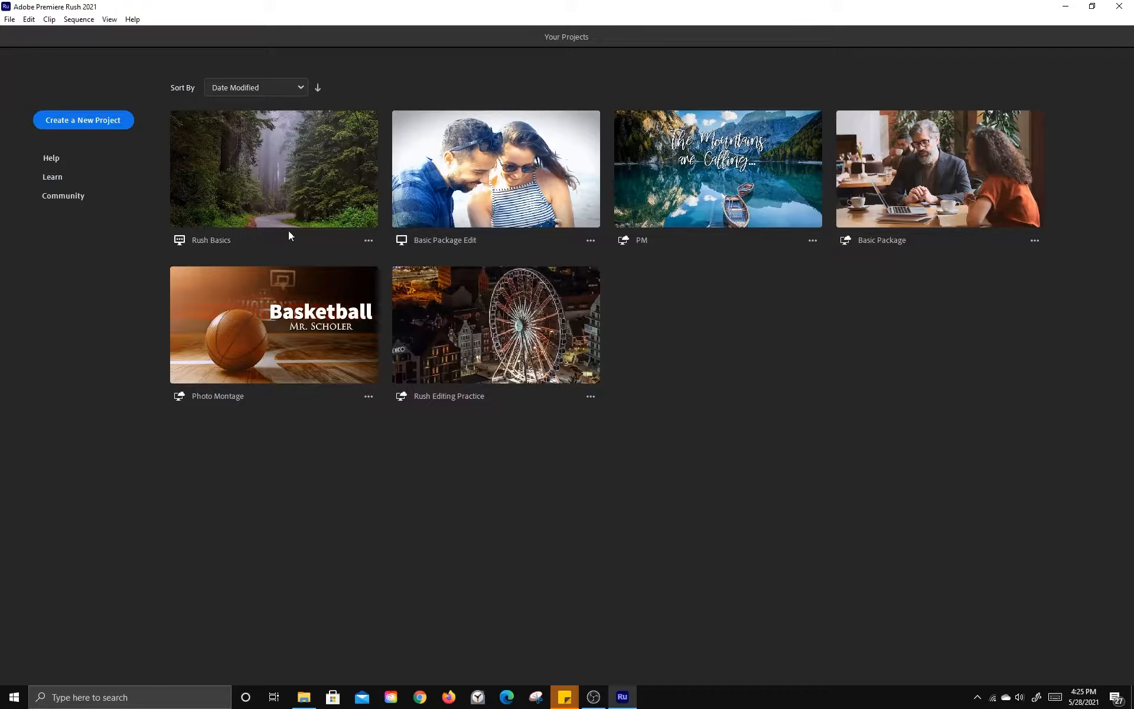
Step: Open the Rush Basics project for editing and display its project assets
{"action": "left_click", "coordinate": [326, 245]}
{"action": "left_click", "coordinate": [306, 192]}
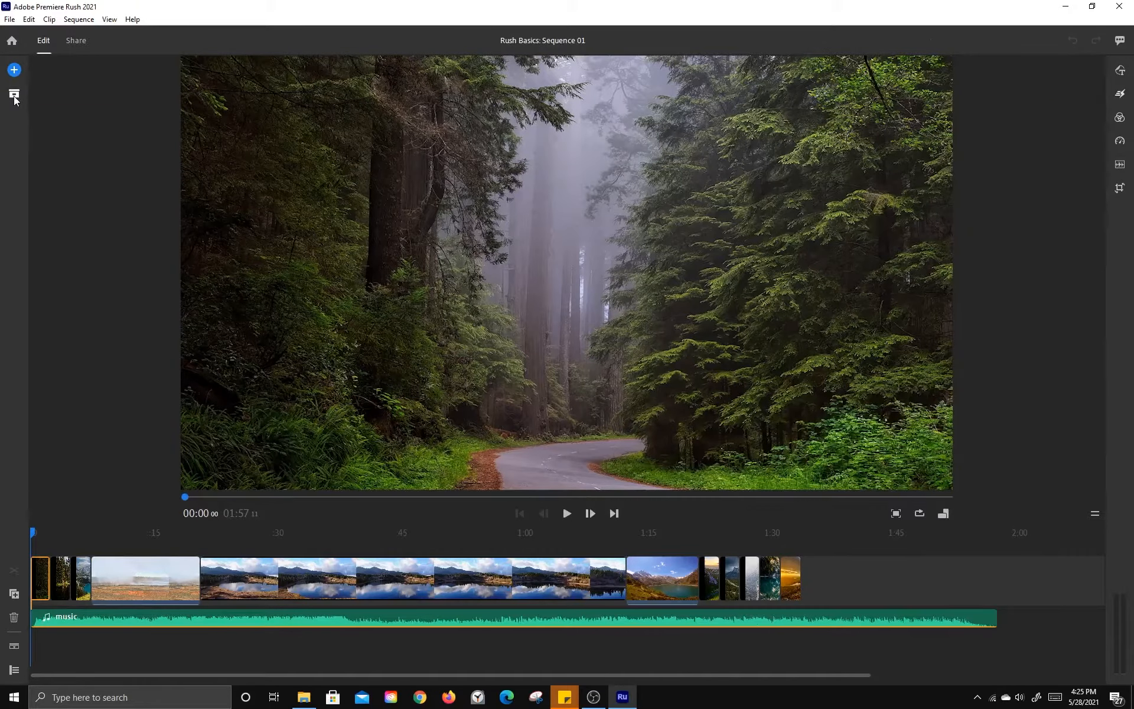
{"action": "left_click", "coordinate": [14, 96]}
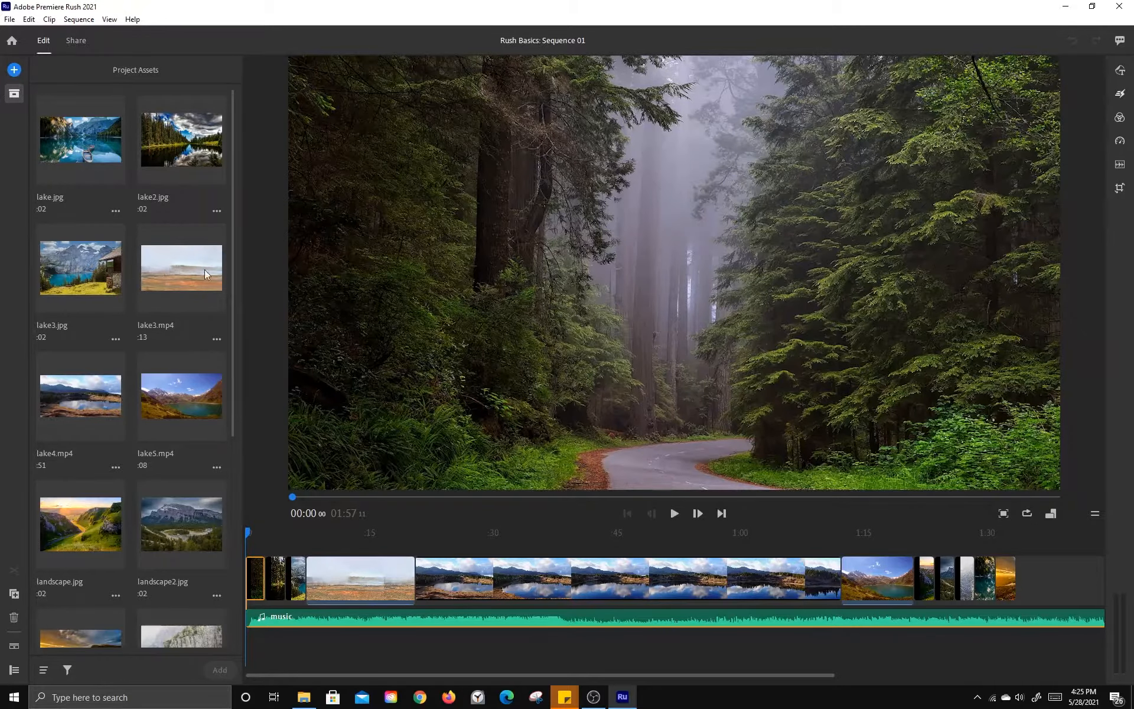
Step: Examine the project assets, the options for music.mp3 and the kinds of media that can be added, and close the asset list
{"action": "scroll", "coordinate": [185, 281], "scroll_direction": "down", "scroll_amount": 5}
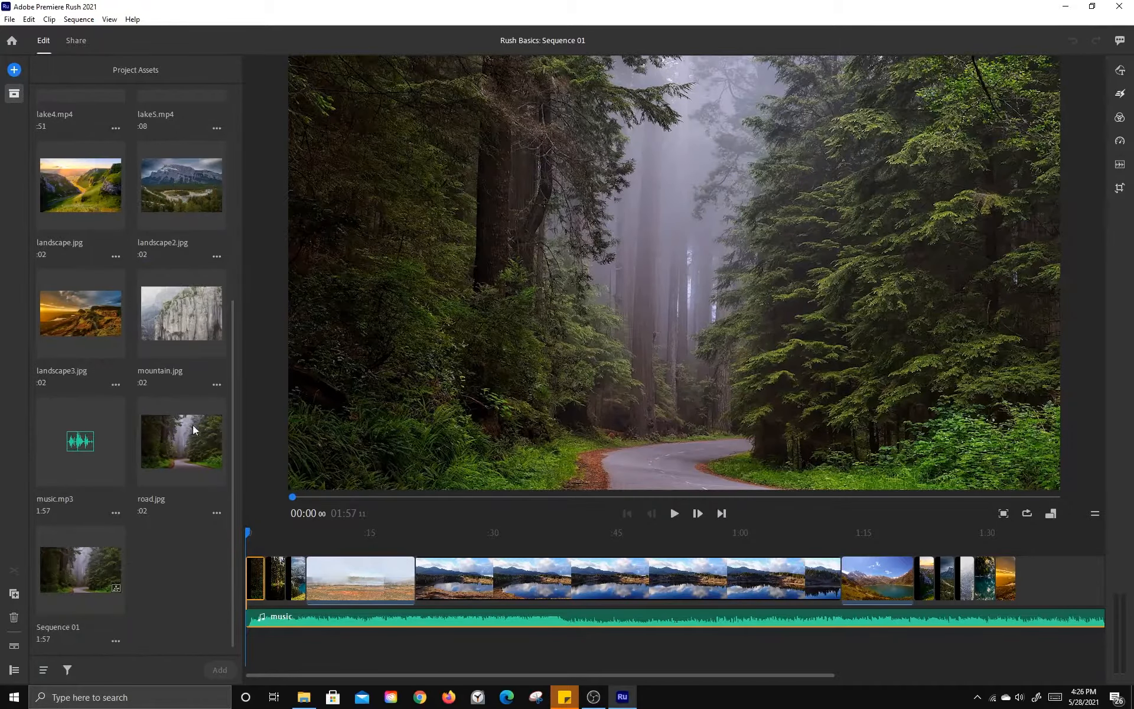
{"action": "left_click", "coordinate": [80, 453]}
{"action": "left_click", "coordinate": [88, 449]}
{"action": "left_click", "coordinate": [116, 512]}
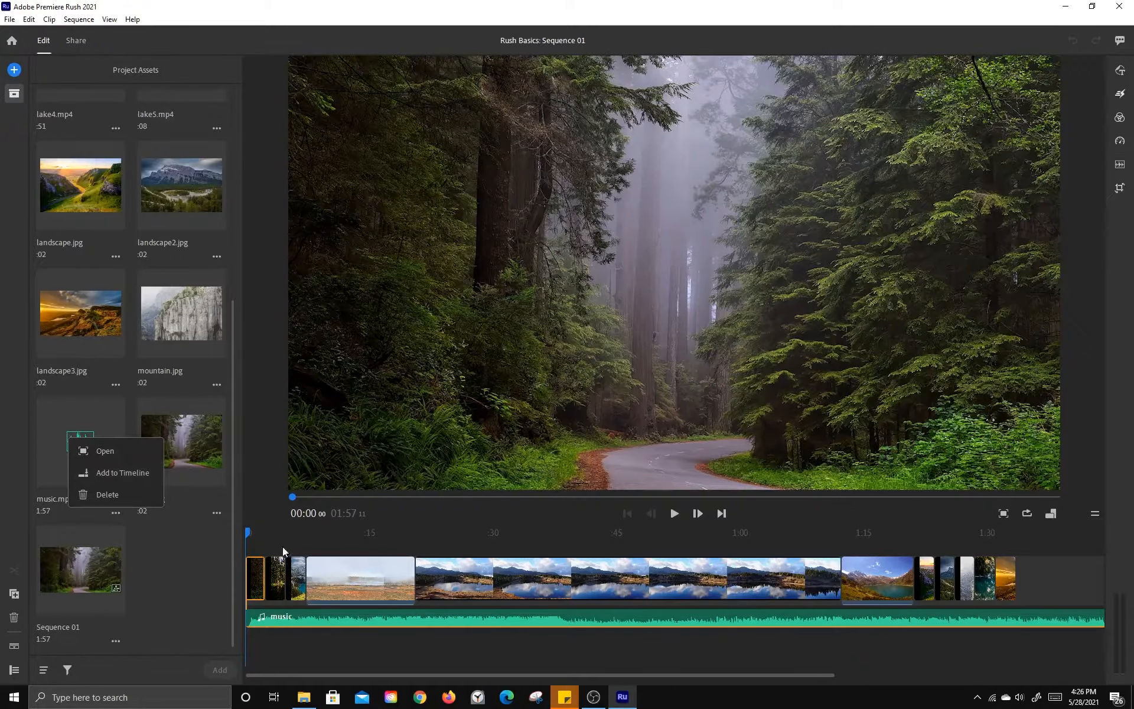
{"action": "left_click", "coordinate": [191, 564]}
{"action": "scroll", "coordinate": [133, 336], "scroll_direction": "up", "scroll_amount": 5}
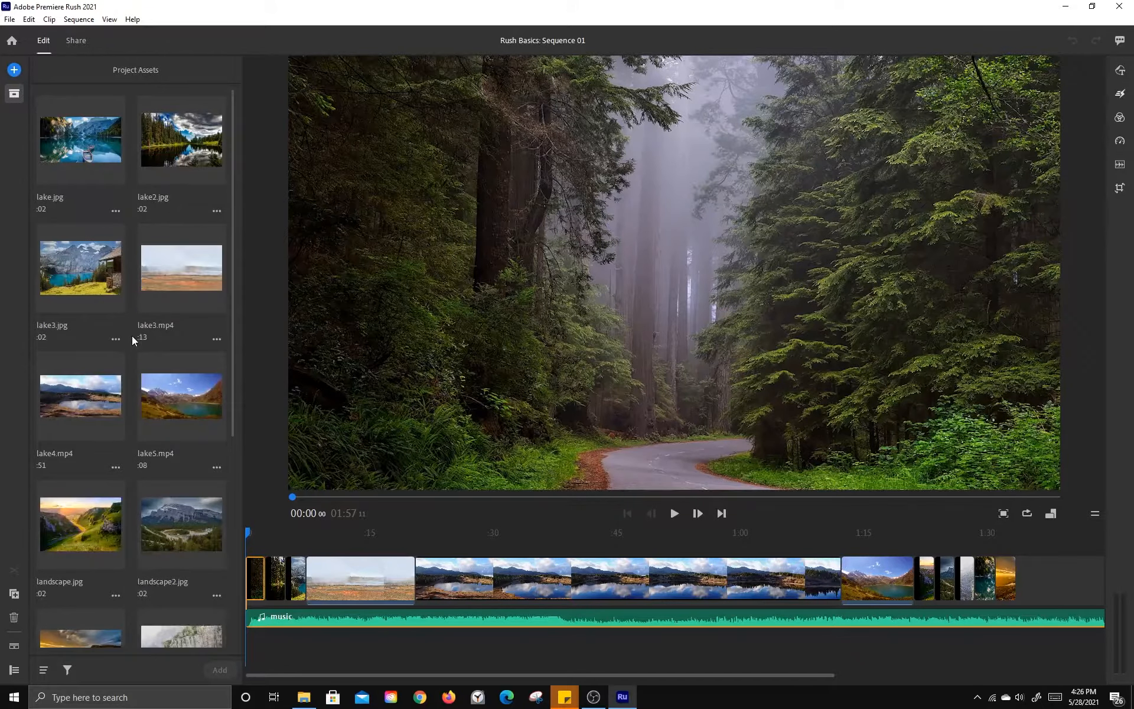
{"action": "left_click", "coordinate": [14, 71]}
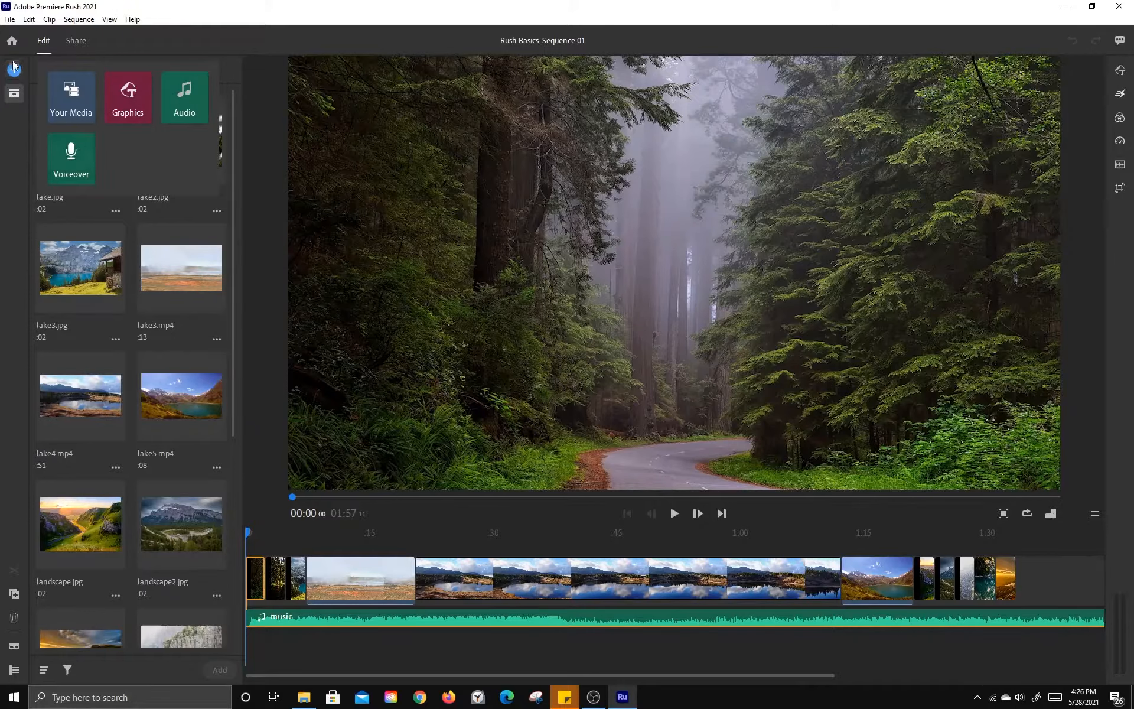
{"action": "left_click", "coordinate": [17, 124]}
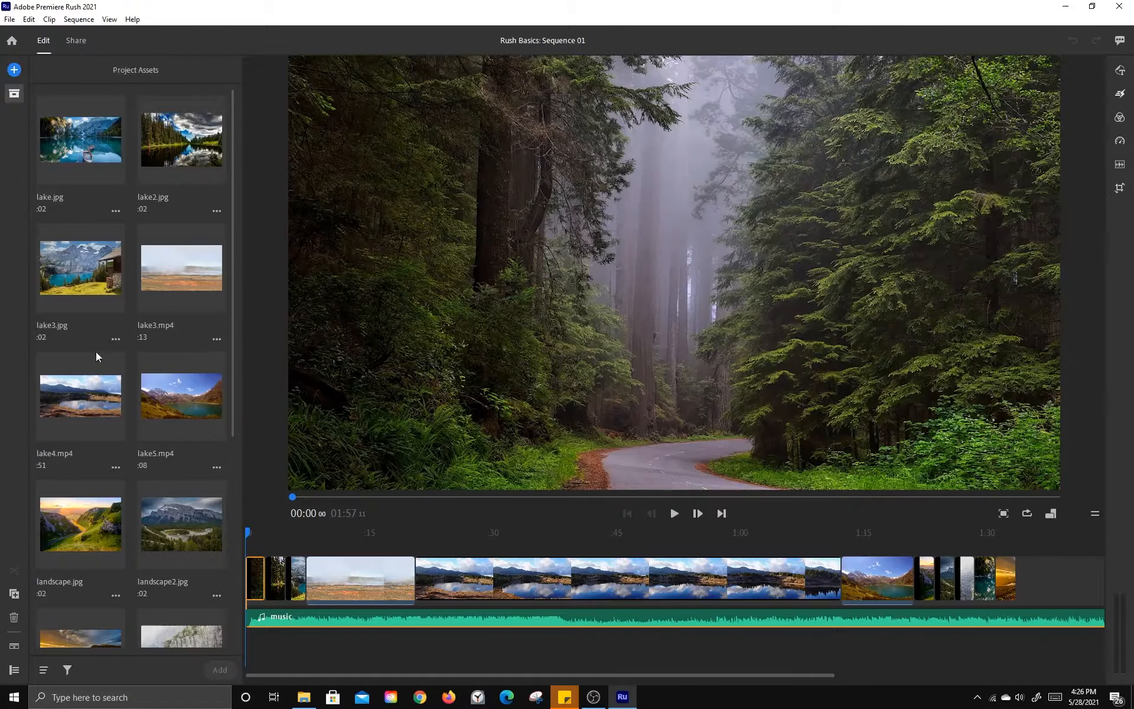
{"action": "left_click", "coordinate": [17, 97]}
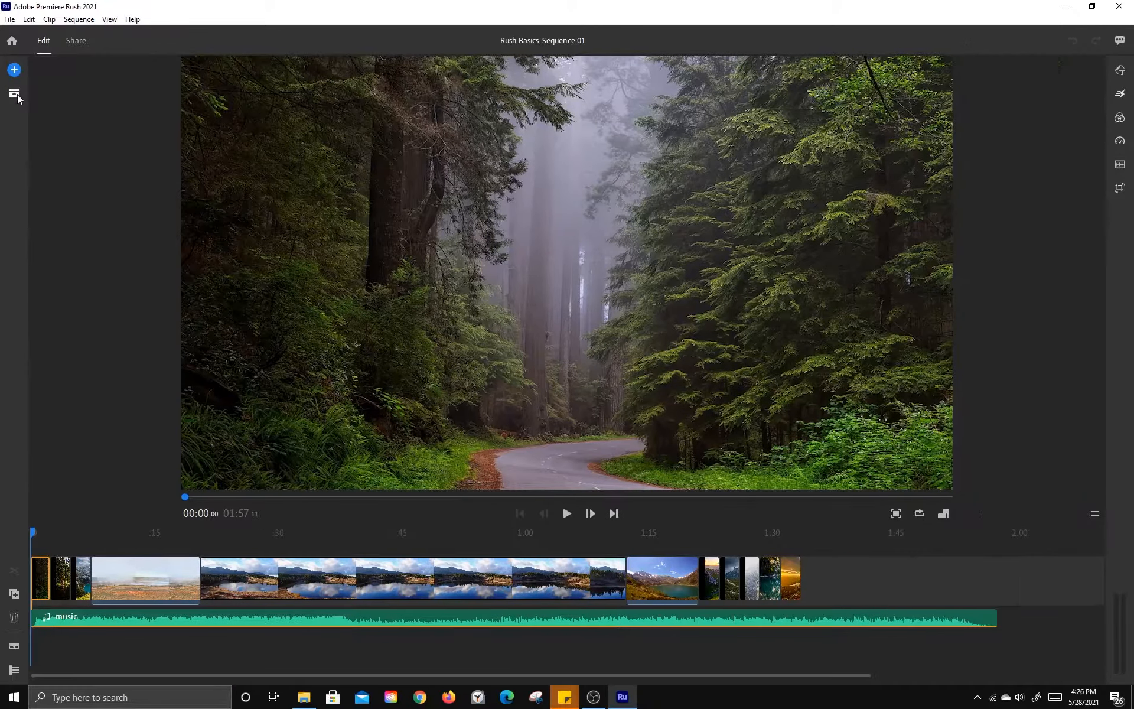
Step: Trim the end of the lake3.mp4 clip to about 13 seconds and the end of the lake4.mp4 clip to 00:23:20 on the timeline
{"action": "left_click", "coordinate": [35, 532]}
{"action": "left_click_drag", "start_coordinate": [35, 534], "coordinate": [97, 554]}
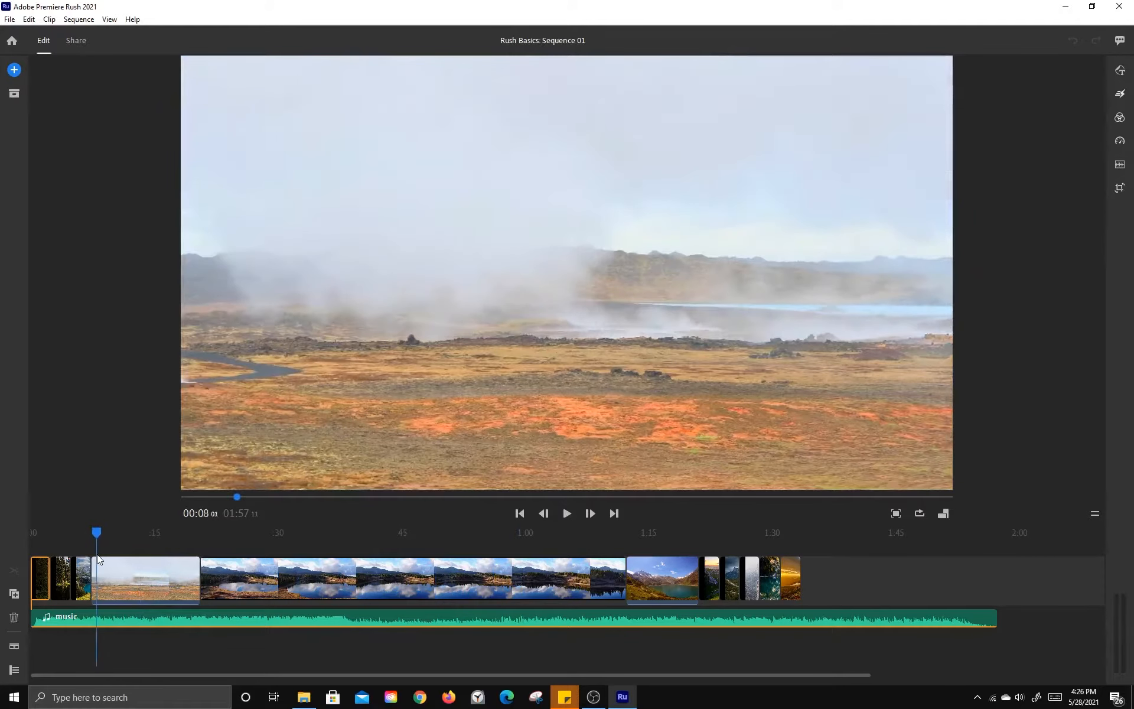
{"action": "left_click", "coordinate": [96, 557]}
{"action": "left_click", "coordinate": [88, 585]}
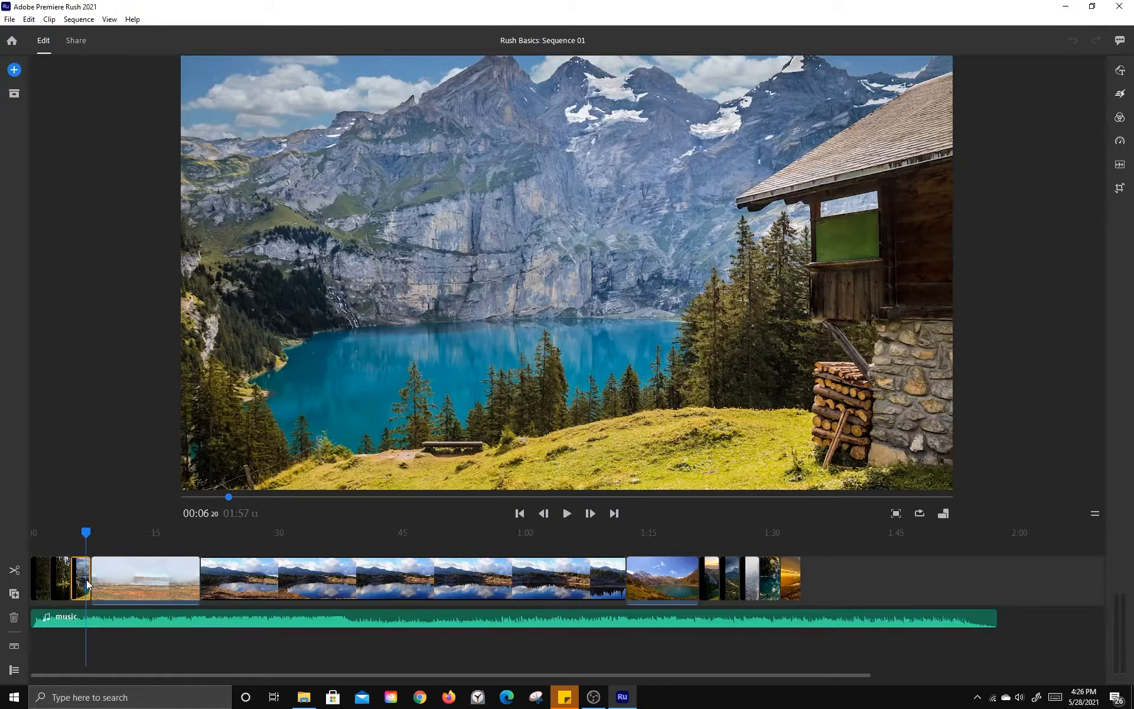
{"action": "left_click_drag", "start_coordinate": [80, 535], "coordinate": [131, 540]}
{"action": "left_click_drag", "start_coordinate": [199, 579], "coordinate": [136, 580]}
{"action": "left_click_drag", "start_coordinate": [135, 533], "coordinate": [228, 548]}
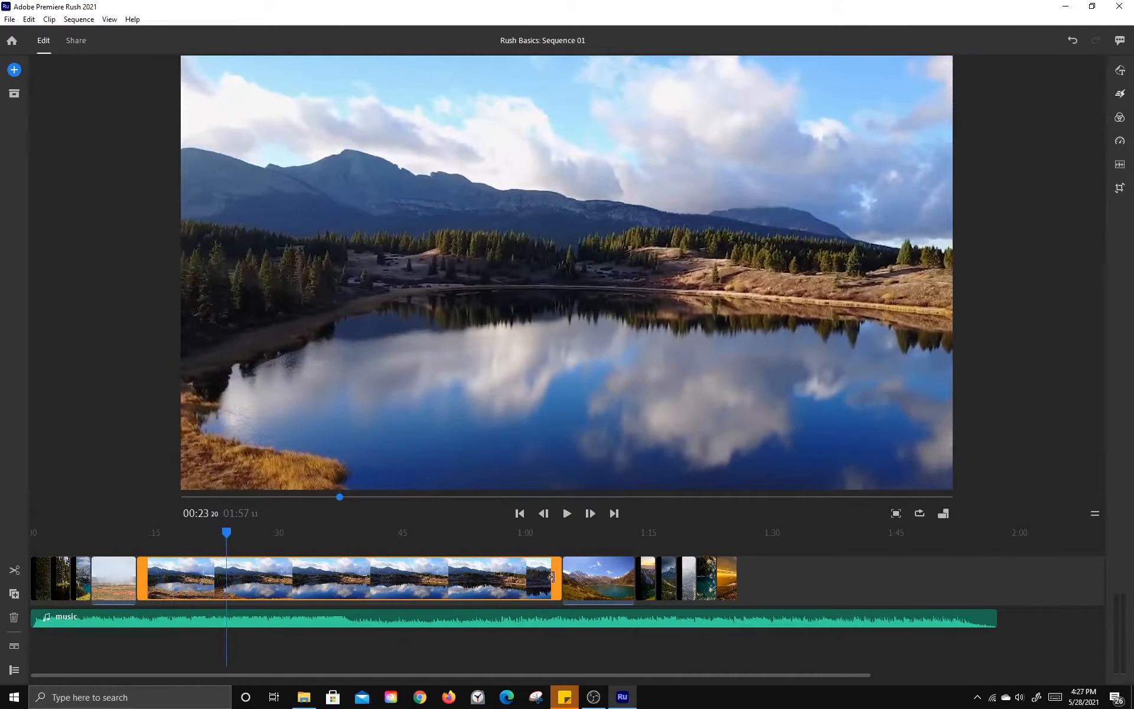
{"action": "left_click_drag", "start_coordinate": [551, 576], "coordinate": [225, 580]}
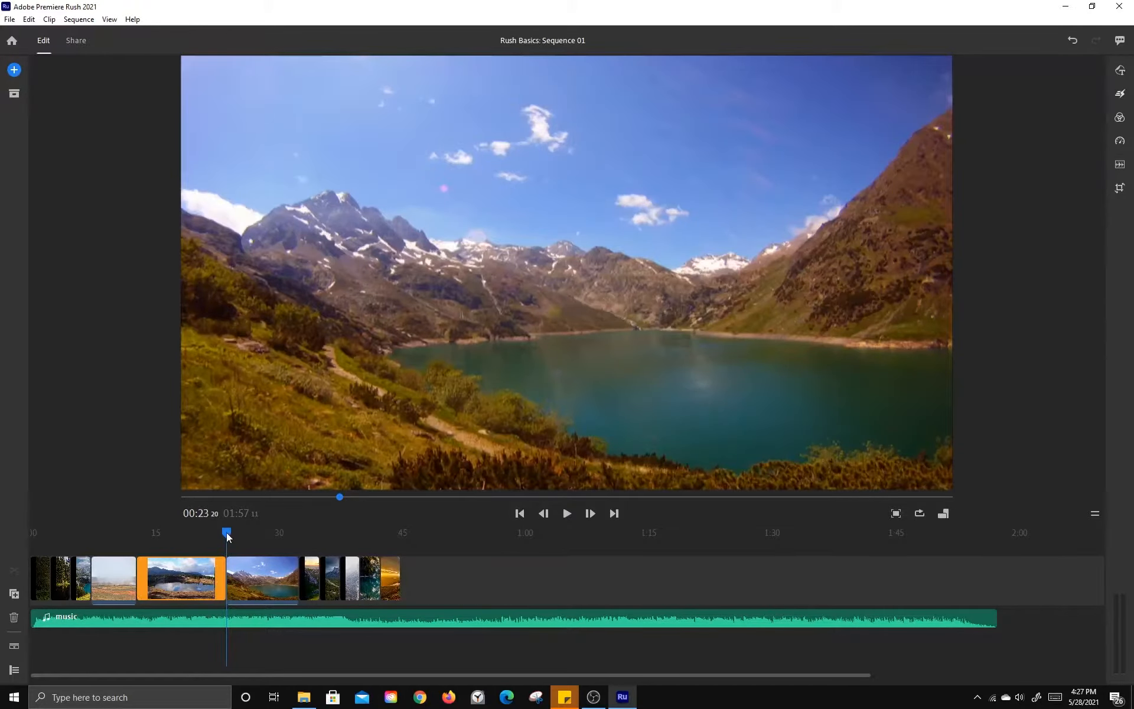
Step: Delete the lake5.mp4 clip that follows the lake4.mp4 clip on the timeline
{"action": "left_click_drag", "start_coordinate": [226, 533], "coordinate": [257, 534]}
{"action": "left_click", "coordinate": [273, 585]}
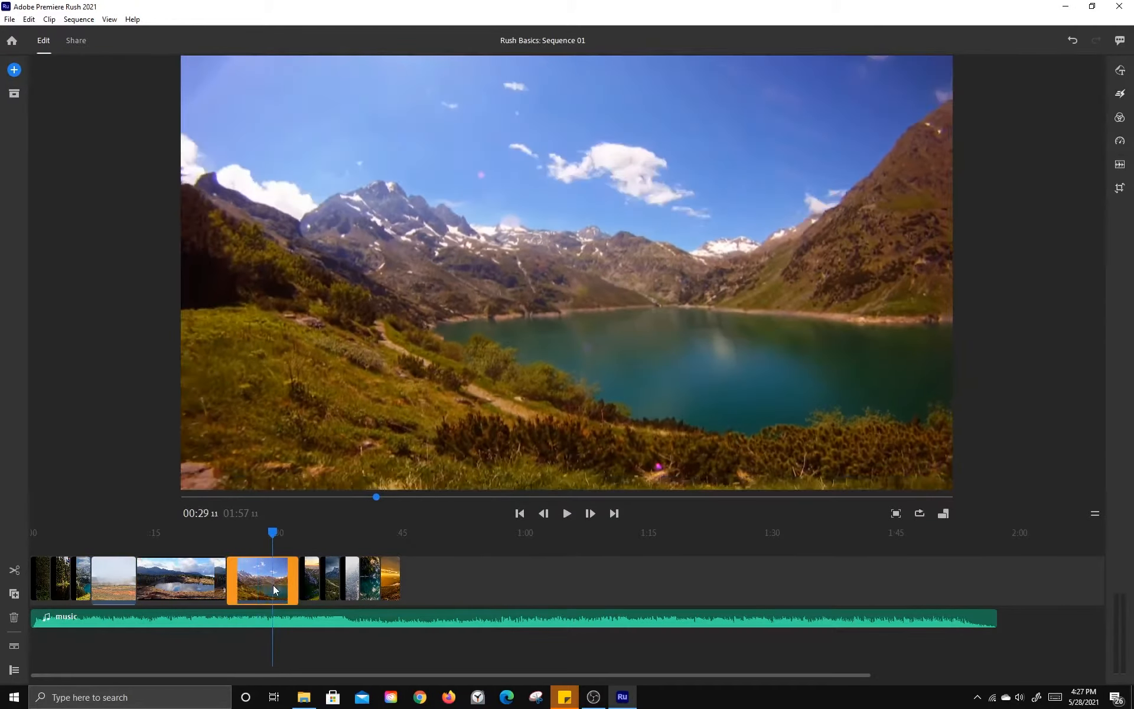
{"action": "key", "text": "Delete"}
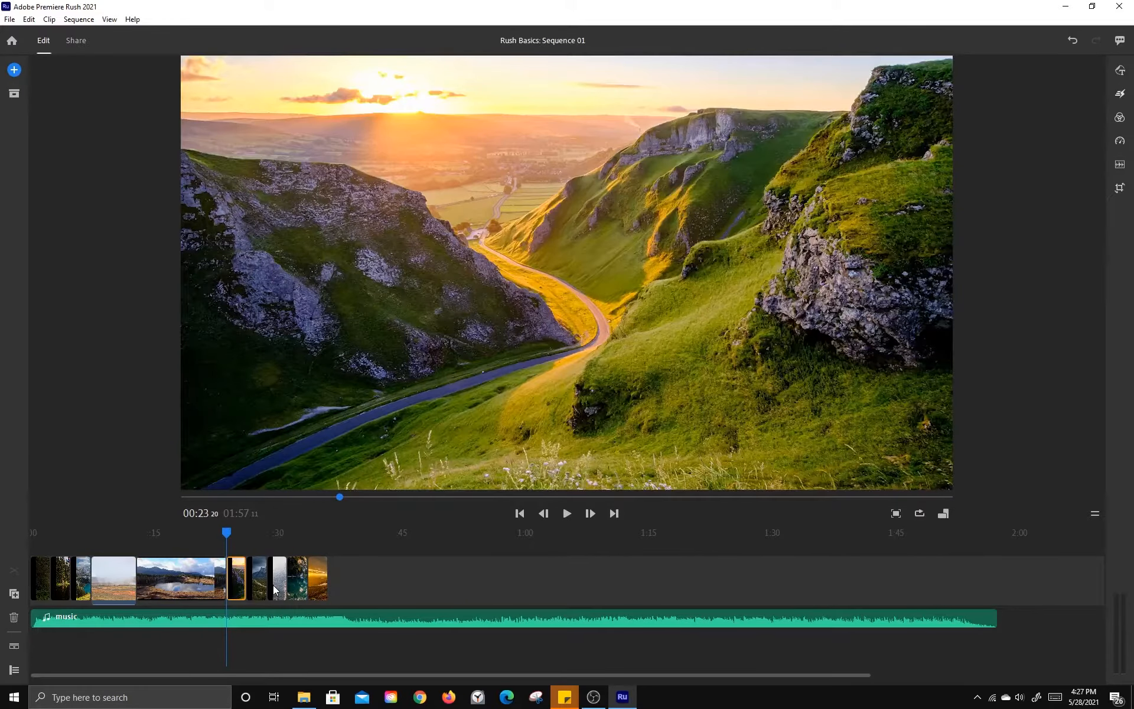
Step: Move the lake.jpg clip with the boats from near the end of the timeline to just before the lake3.mp4 clip
{"action": "left_click_drag", "start_coordinate": [229, 533], "coordinate": [321, 539]}
{"action": "left_click", "coordinate": [248, 544]}
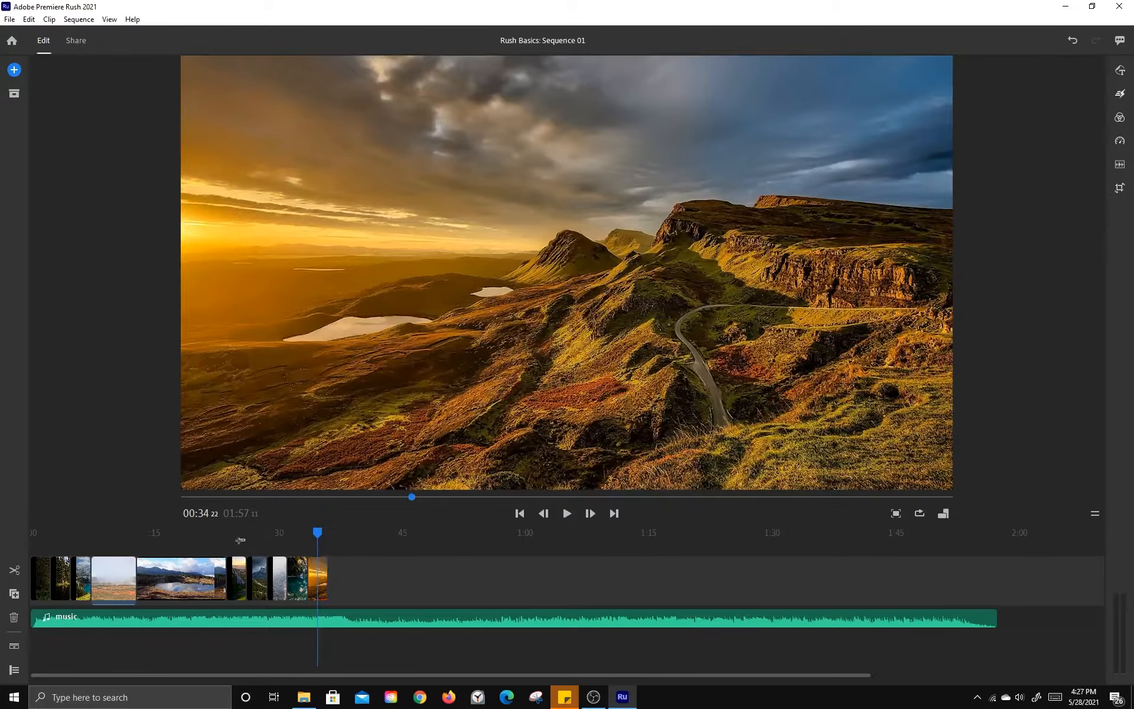
{"action": "mouse_move", "coordinate": [318, 534]}
{"action": "left_mouse_down"}
{"action": "mouse_move", "coordinate": [287, 534]}
{"action": "mouse_move", "coordinate": [296, 534]}
{"action": "left_mouse_up"}
{"action": "left_click_drag", "start_coordinate": [298, 582], "coordinate": [108, 590]}
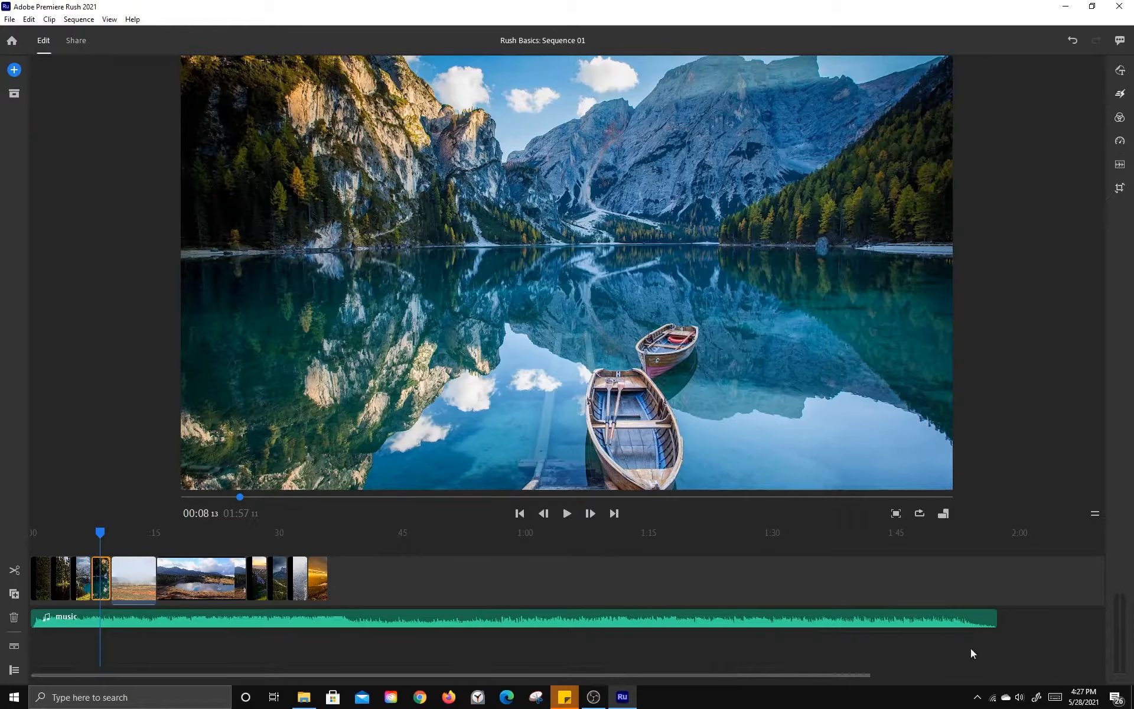
Step: Shorten the music track to 00:36:24 by splitting it just past the last picture clip and deleting the remainder
{"action": "left_click_drag", "start_coordinate": [987, 618], "coordinate": [760, 625]}
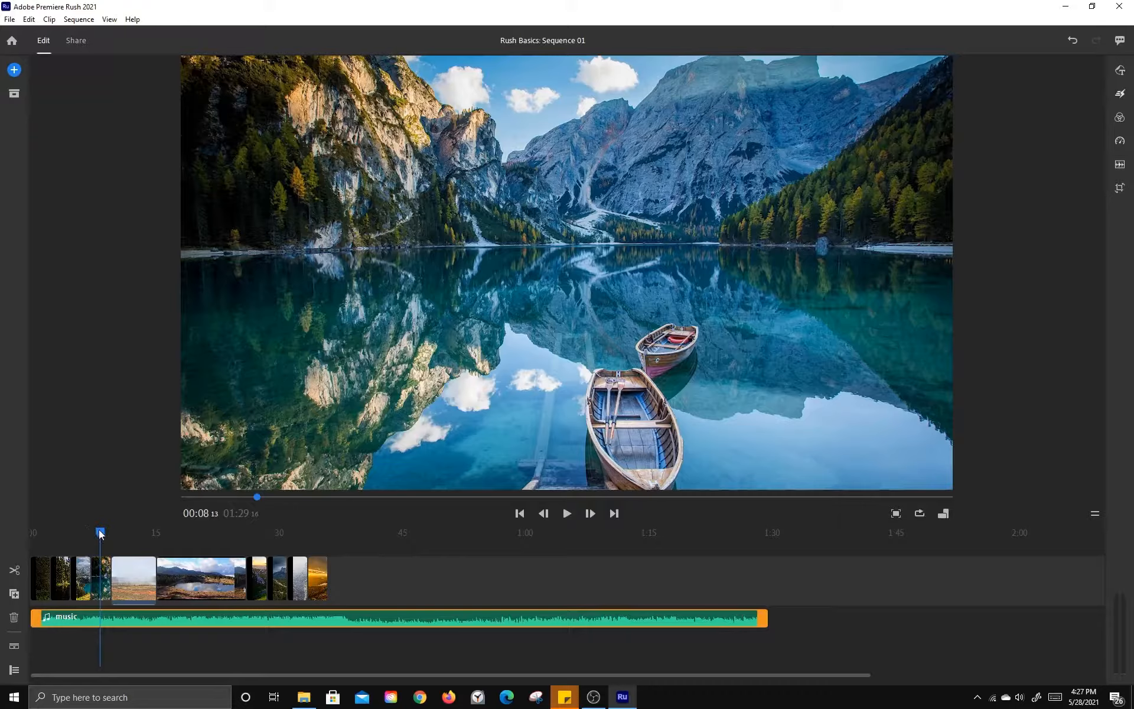
{"action": "left_click_drag", "start_coordinate": [101, 533], "coordinate": [335, 536]}
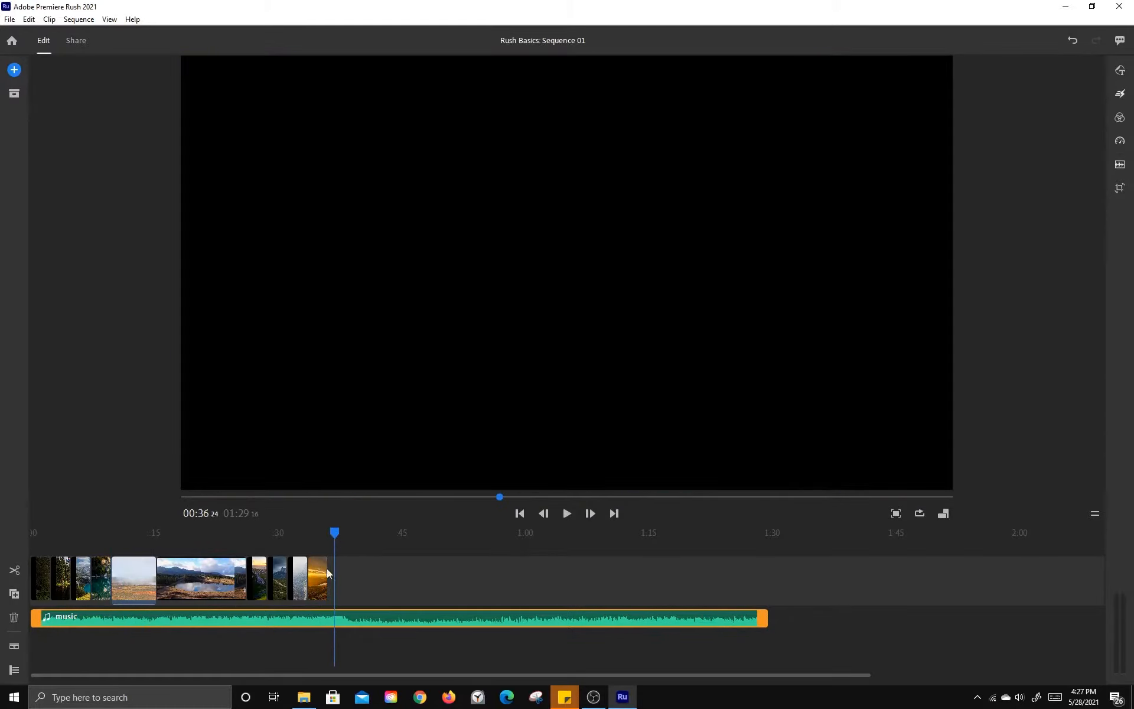
{"action": "left_click", "coordinate": [14, 570]}
{"action": "left_click", "coordinate": [287, 613]}
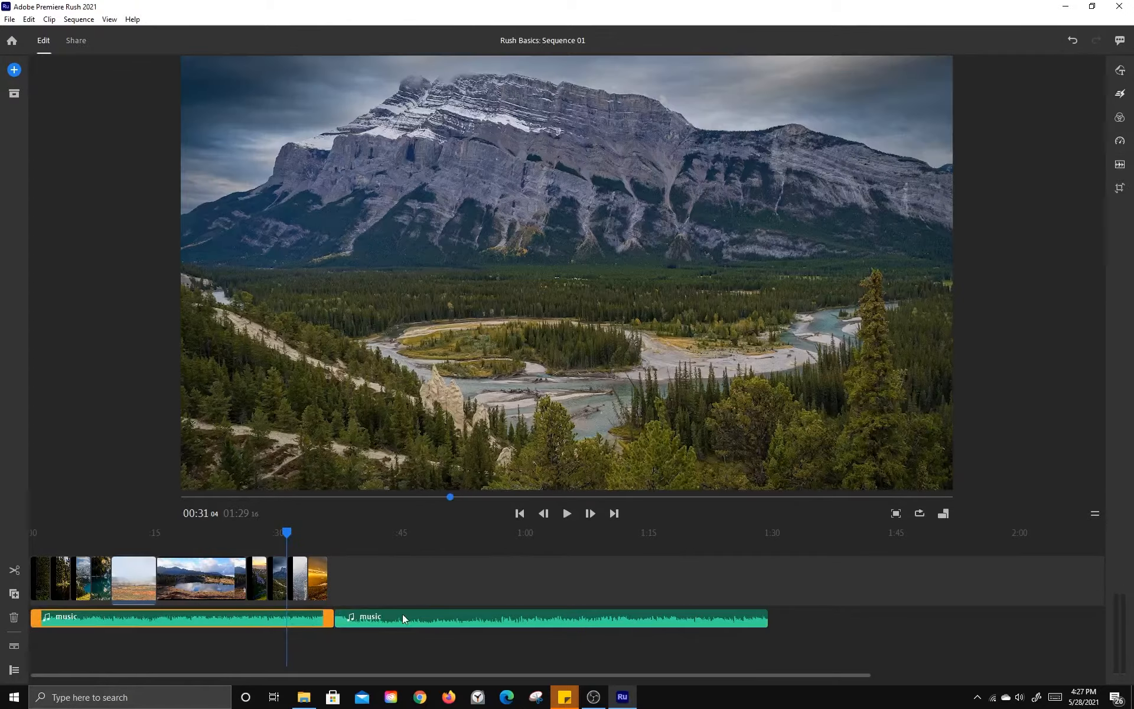
{"action": "left_click", "coordinate": [402, 614]}
{"action": "key", "text": "Delete"}
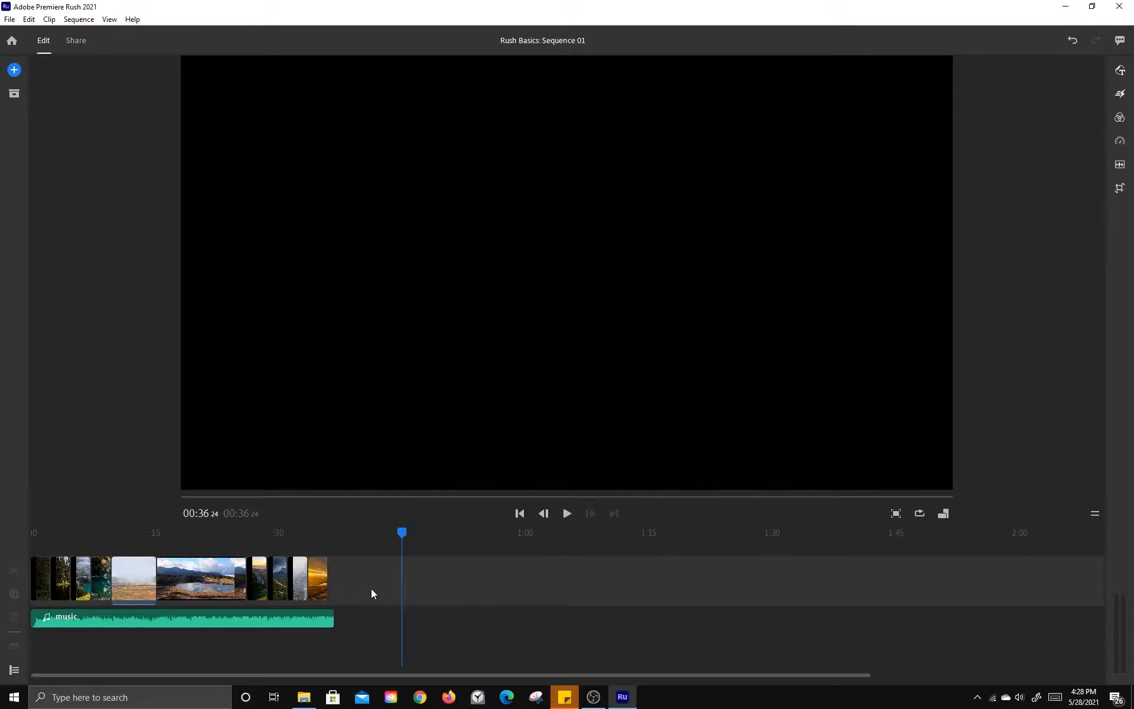
Step: Select the landscape.jpg clip and enlarge the timeline scale so the individual clips are easier to see
{"action": "left_click_drag", "start_coordinate": [402, 532], "coordinate": [250, 537]}
{"action": "left_click", "coordinate": [259, 581]}
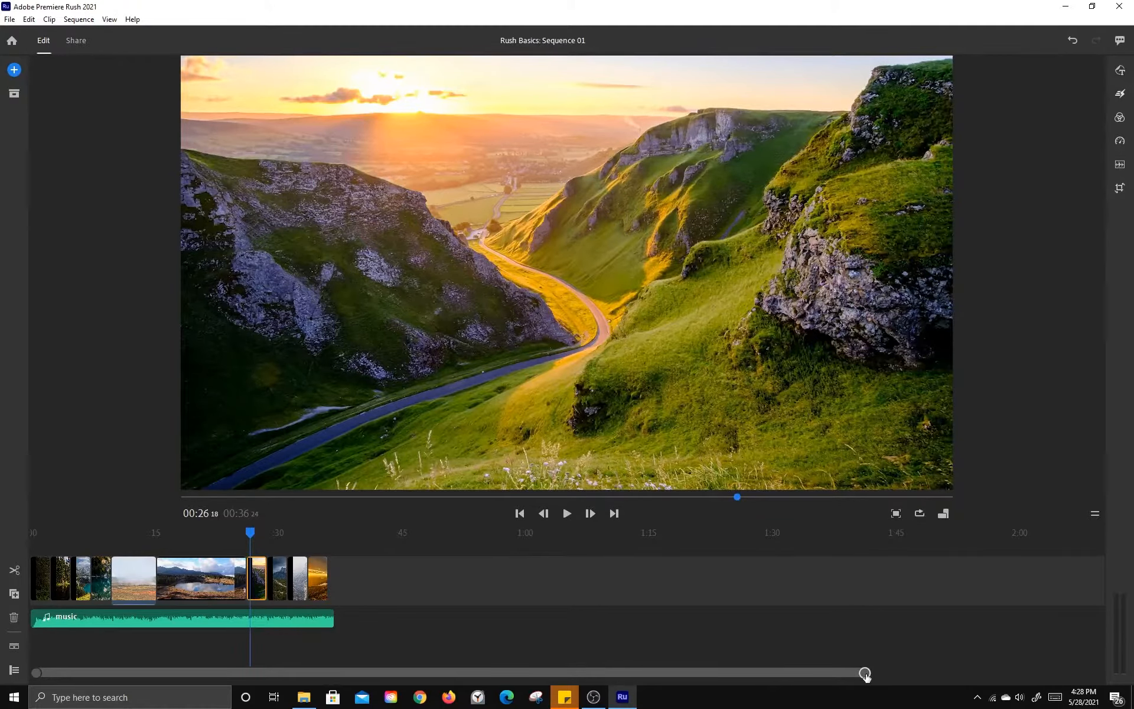
{"action": "key", "text": "="}
{"action": "key", "text": "minus"}
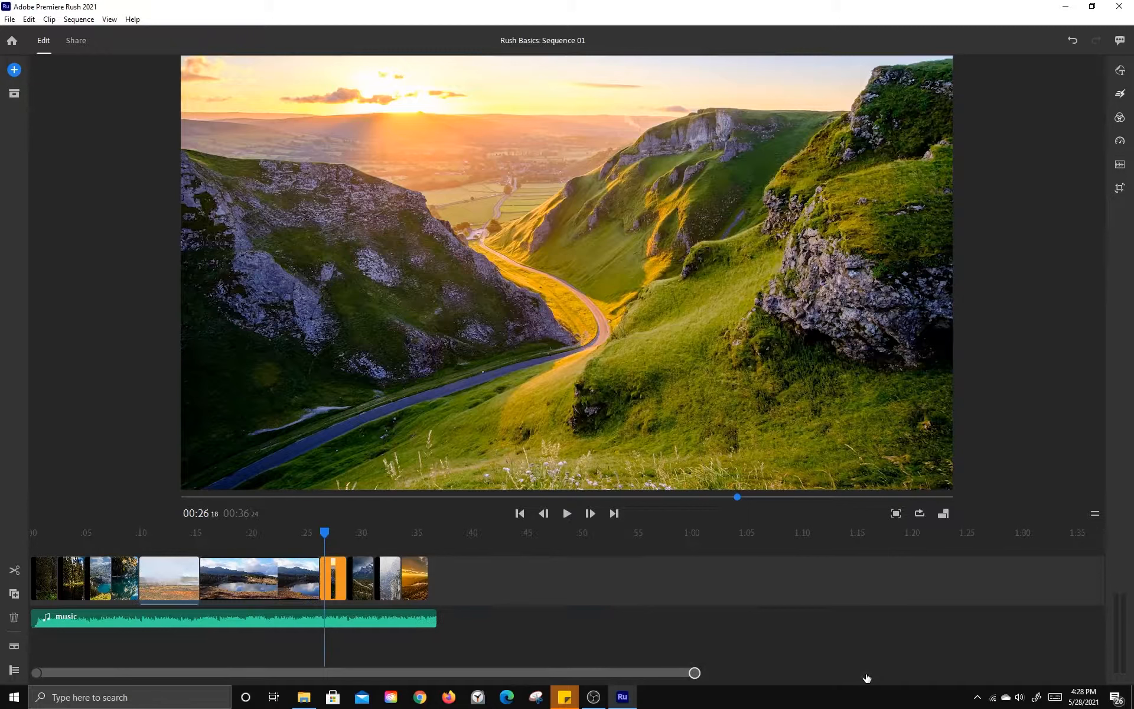
{"action": "key", "text": "equal"}
{"action": "key", "text": "minus"}
{"action": "mouse_move", "coordinate": [625, 673]}
{"action": "left_mouse_down"}
{"action": "mouse_move", "coordinate": [673, 675]}
{"action": "mouse_move", "coordinate": [616, 675]}
{"action": "left_mouse_up"}
{"action": "left_click_drag", "start_coordinate": [693, 678], "coordinate": [604, 683]}
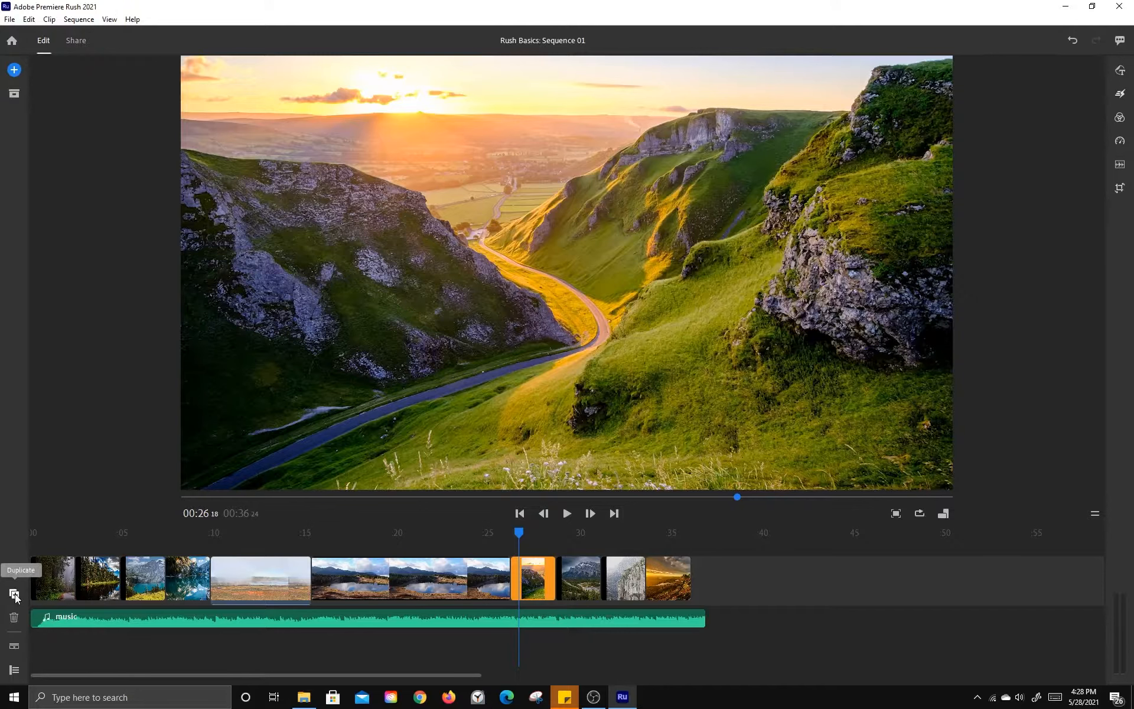
Step: Duplicate the last clip, landscape3.jpg, and delete the copy
{"action": "left_click_drag", "start_coordinate": [519, 532], "coordinate": [673, 539]}
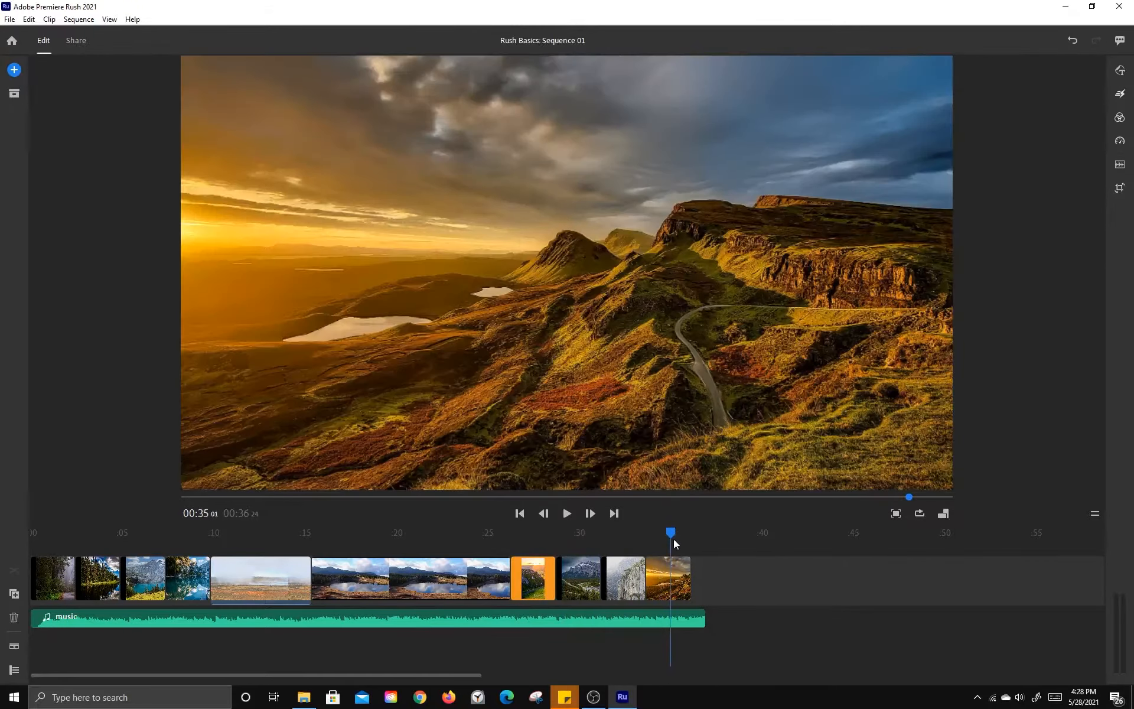
{"action": "left_click", "coordinate": [674, 576]}
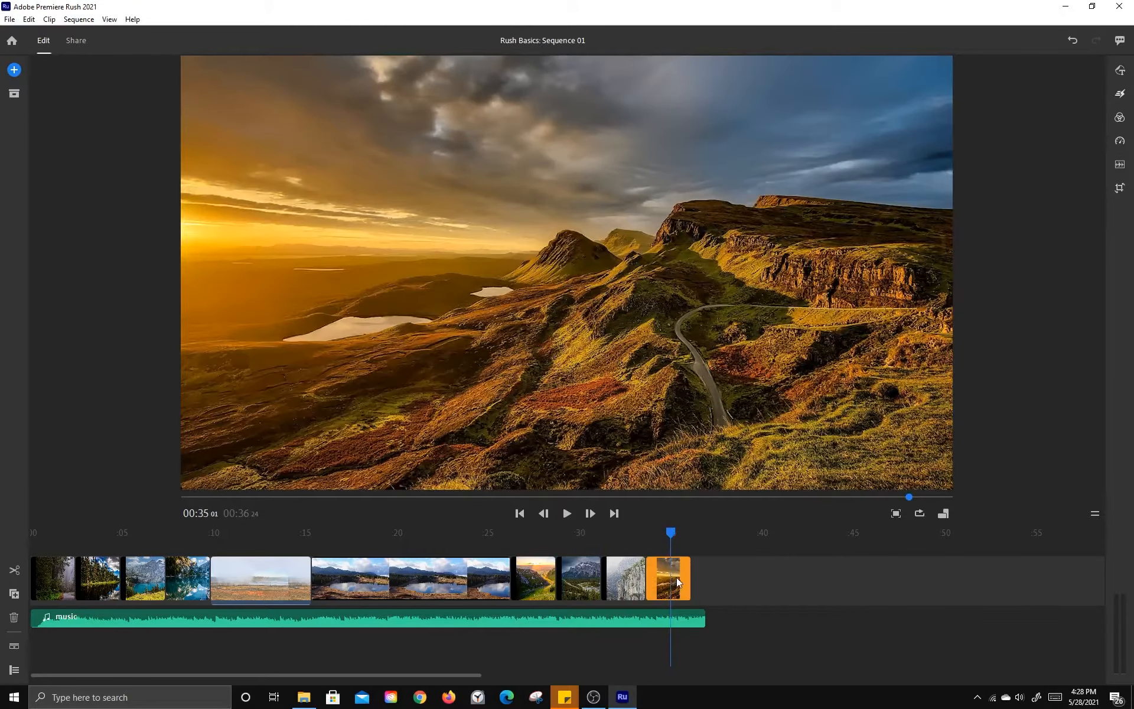
{"action": "left_click", "coordinate": [15, 593]}
{"action": "left_click", "coordinate": [721, 583]}
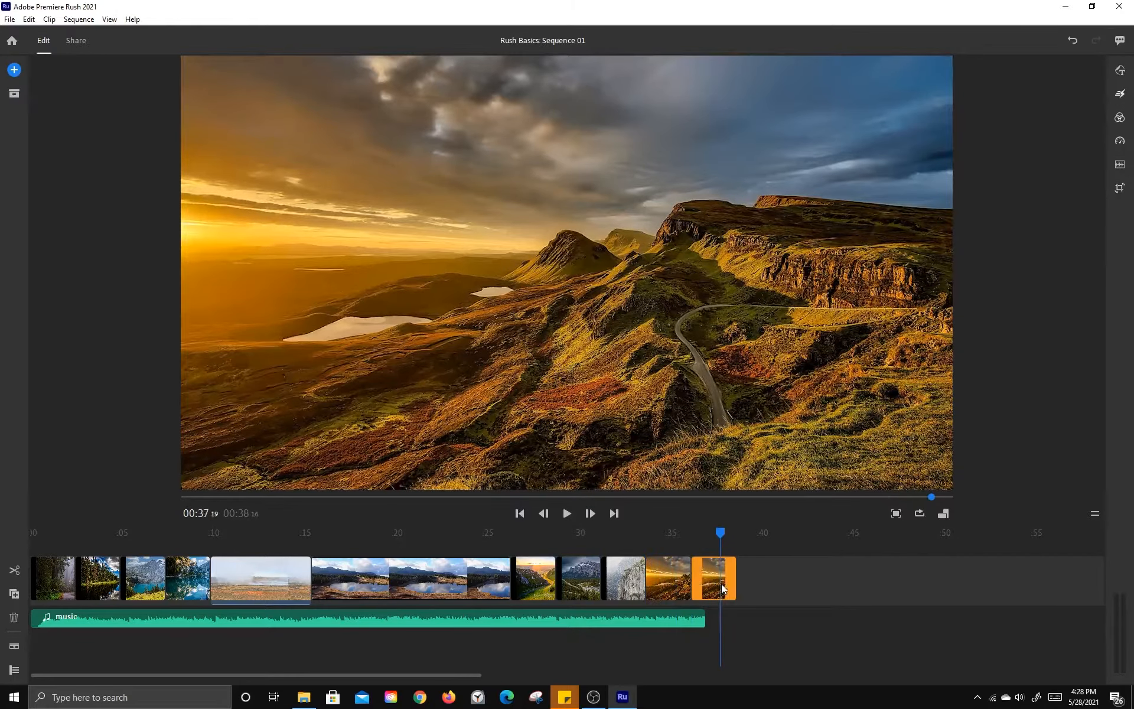
{"action": "key", "text": "Delete"}
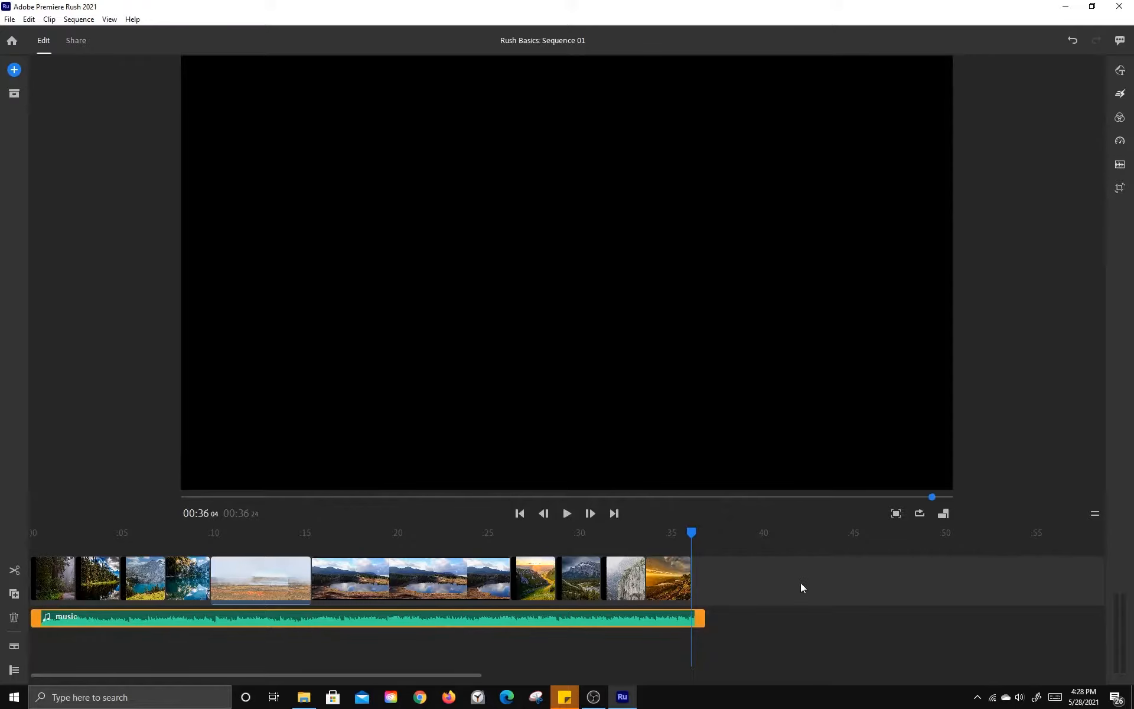
Step: Duplicate the sunset clip at the end of the timeline again and remove that copy
{"action": "left_click", "coordinate": [678, 532]}
{"action": "left_click", "coordinate": [673, 586]}
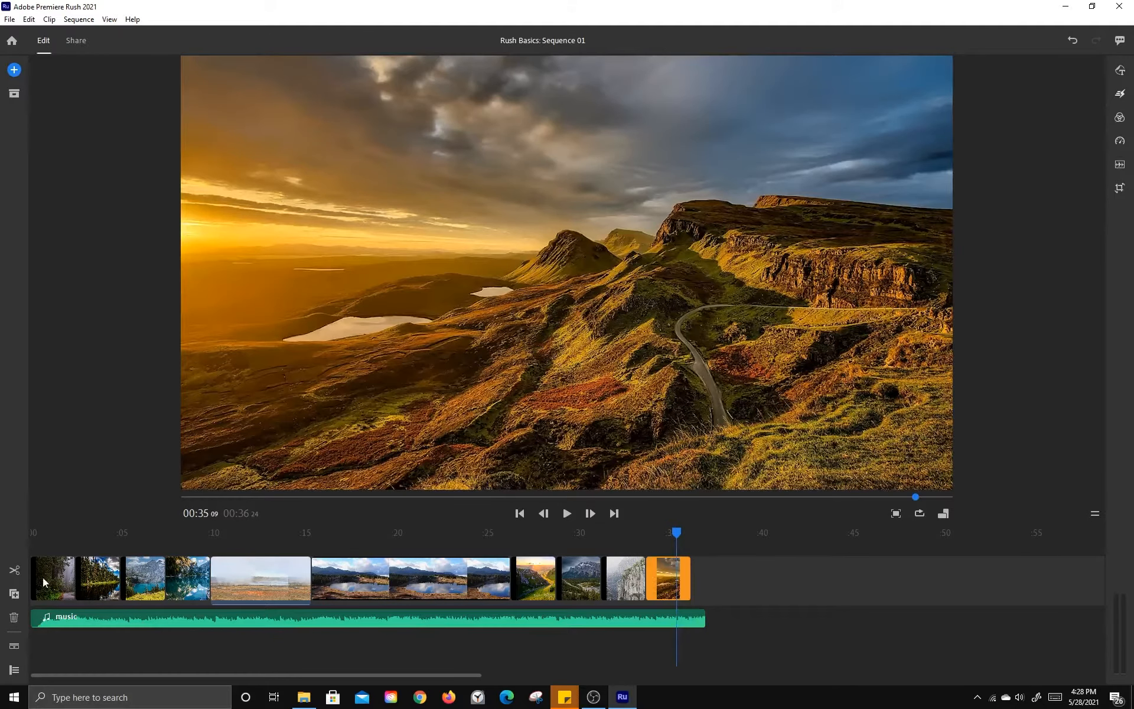
{"action": "left_click", "coordinate": [18, 596]}
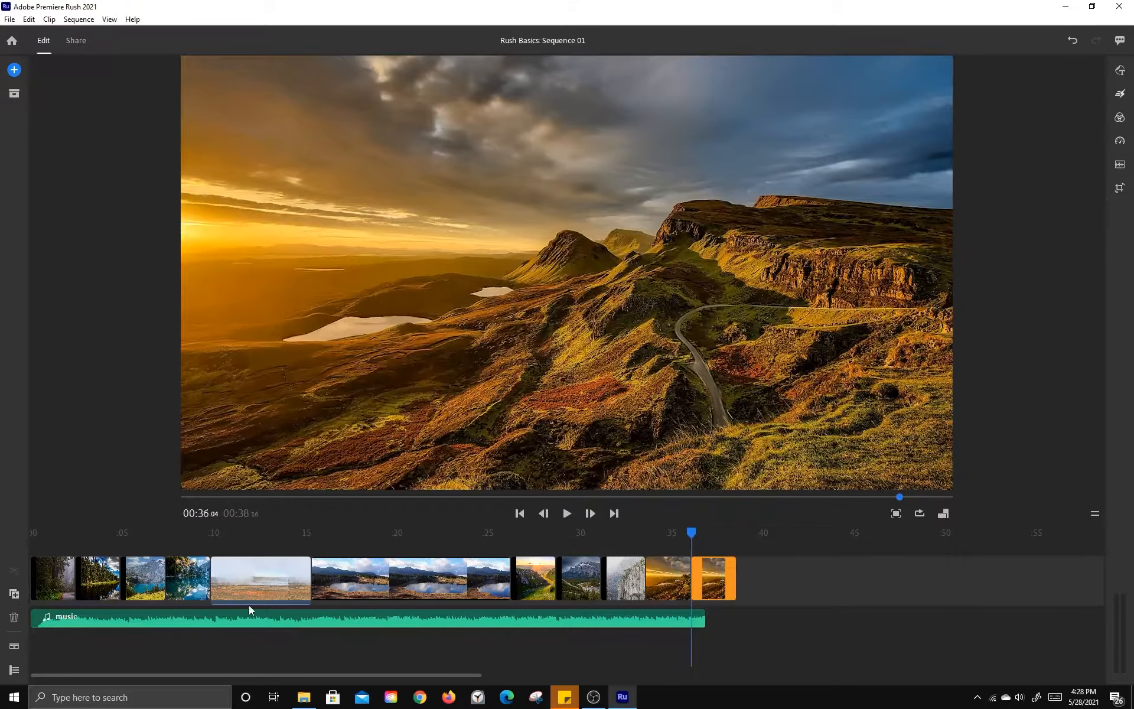
{"action": "left_click", "coordinate": [14, 623]}
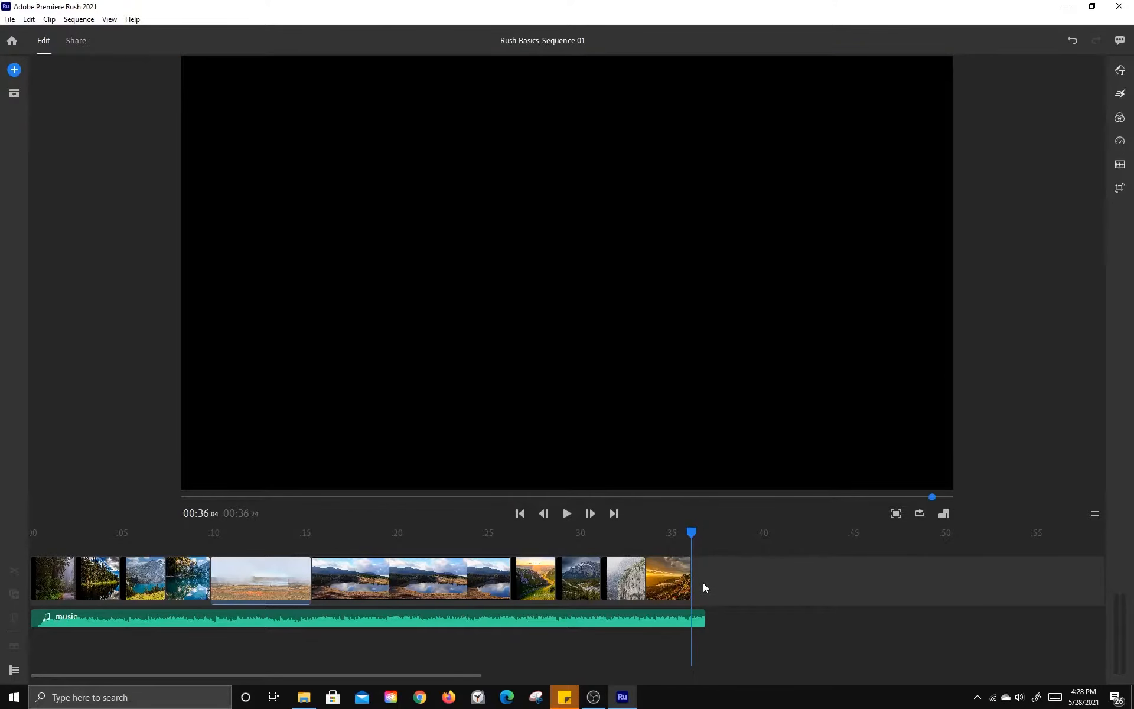
Step: Expand and collapse the audio of the video track, and do the same for the music track
{"action": "left_click", "coordinate": [660, 582]}
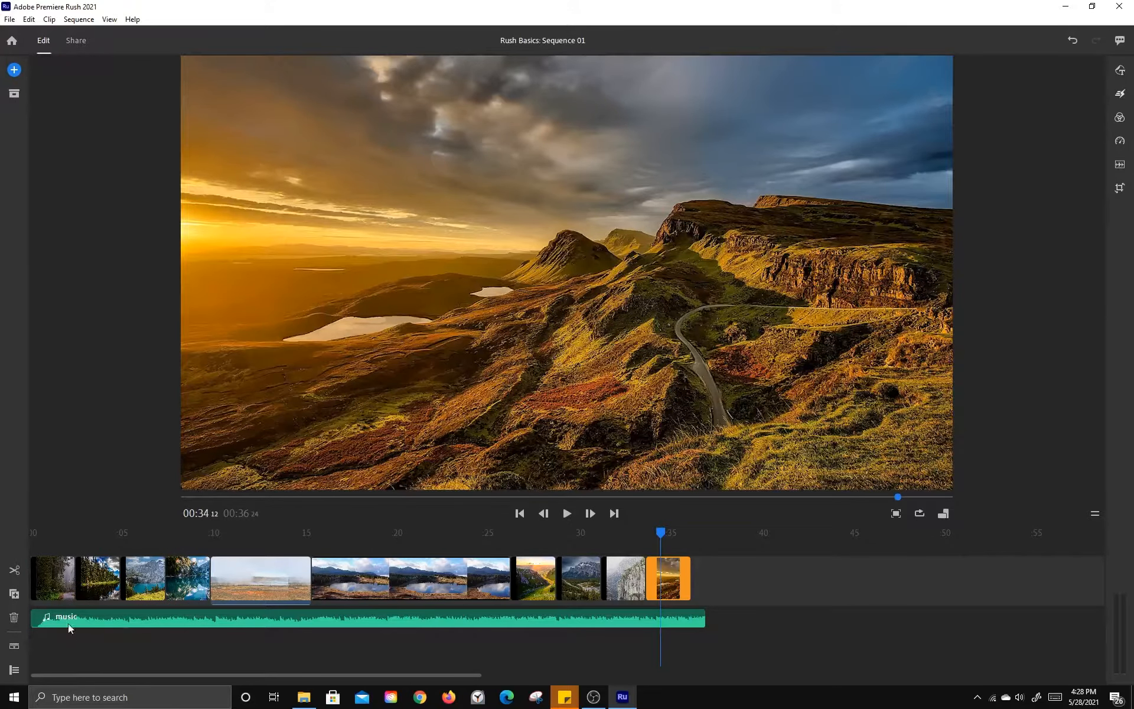
{"action": "left_click", "coordinate": [14, 646]}
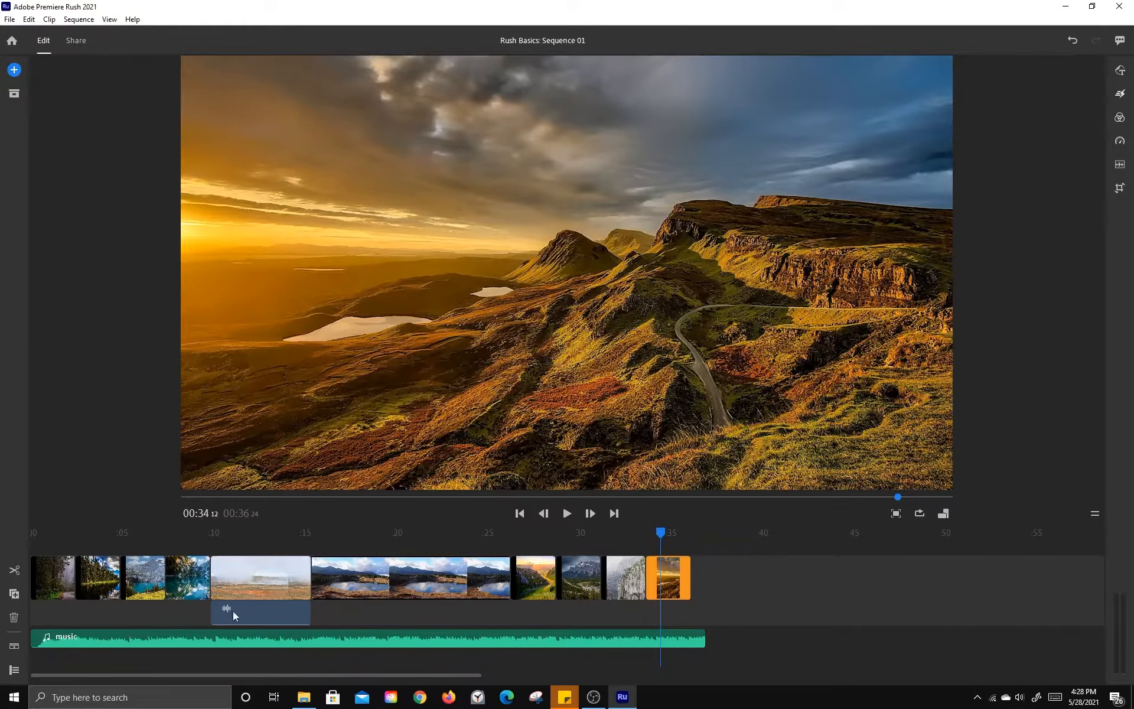
{"action": "left_click", "coordinate": [15, 647]}
{"action": "left_click", "coordinate": [79, 620]}
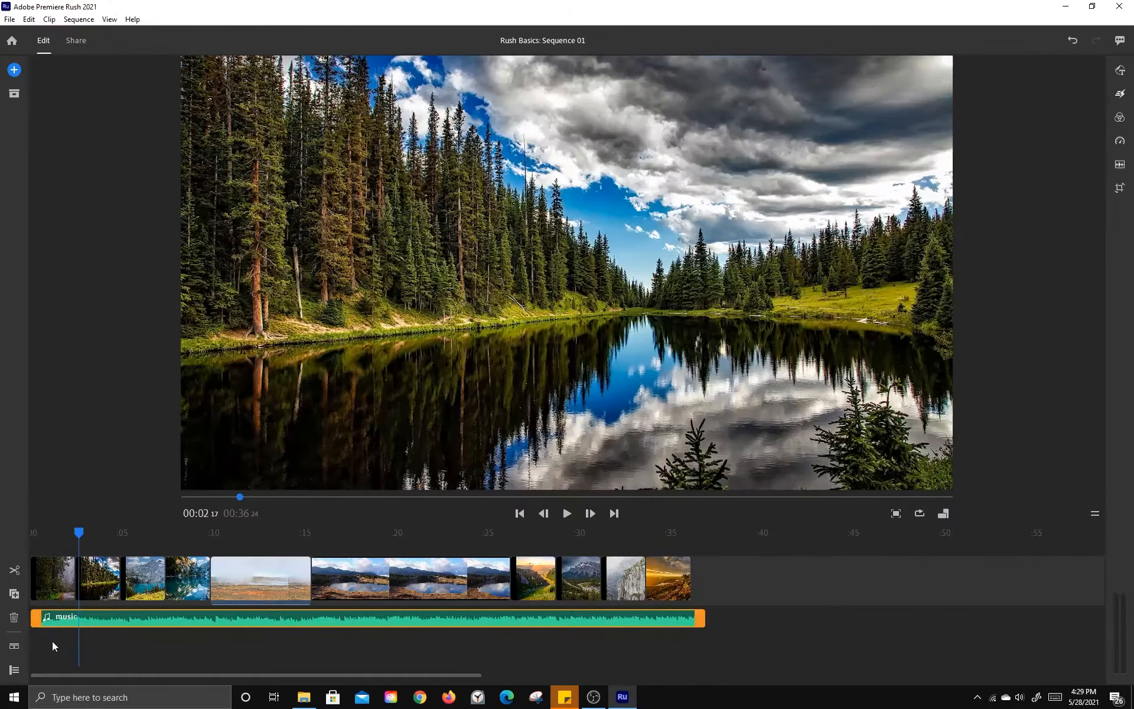
{"action": "left_click", "coordinate": [14, 647]}
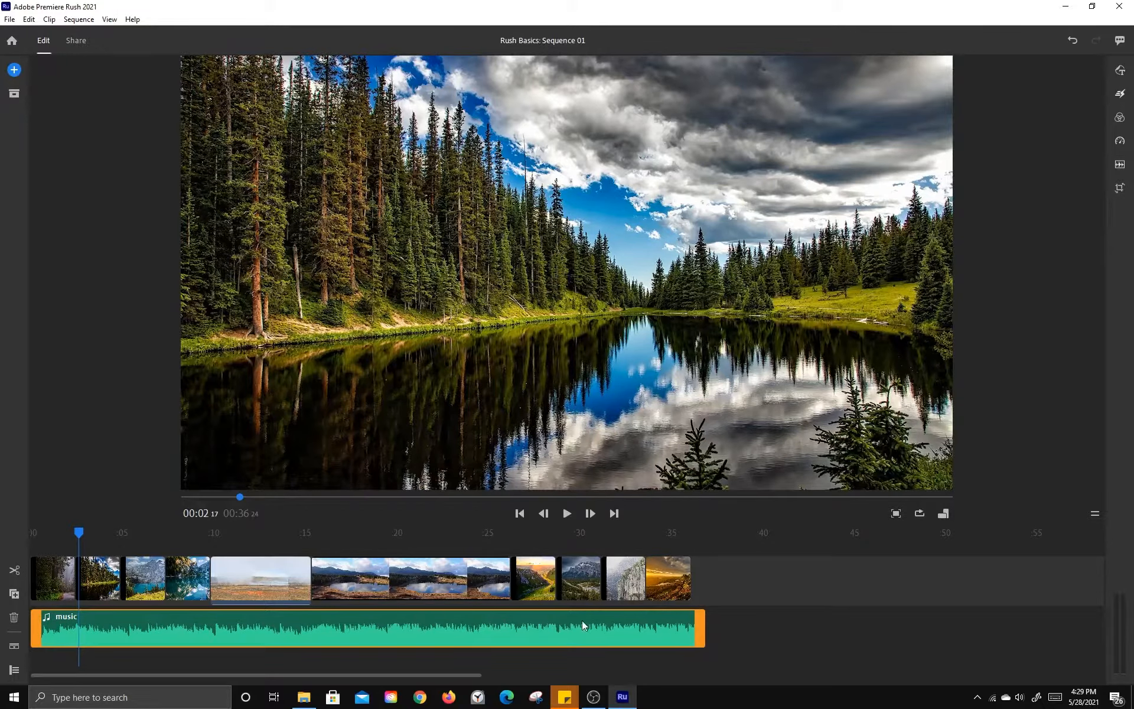
{"action": "left_click", "coordinate": [14, 645]}
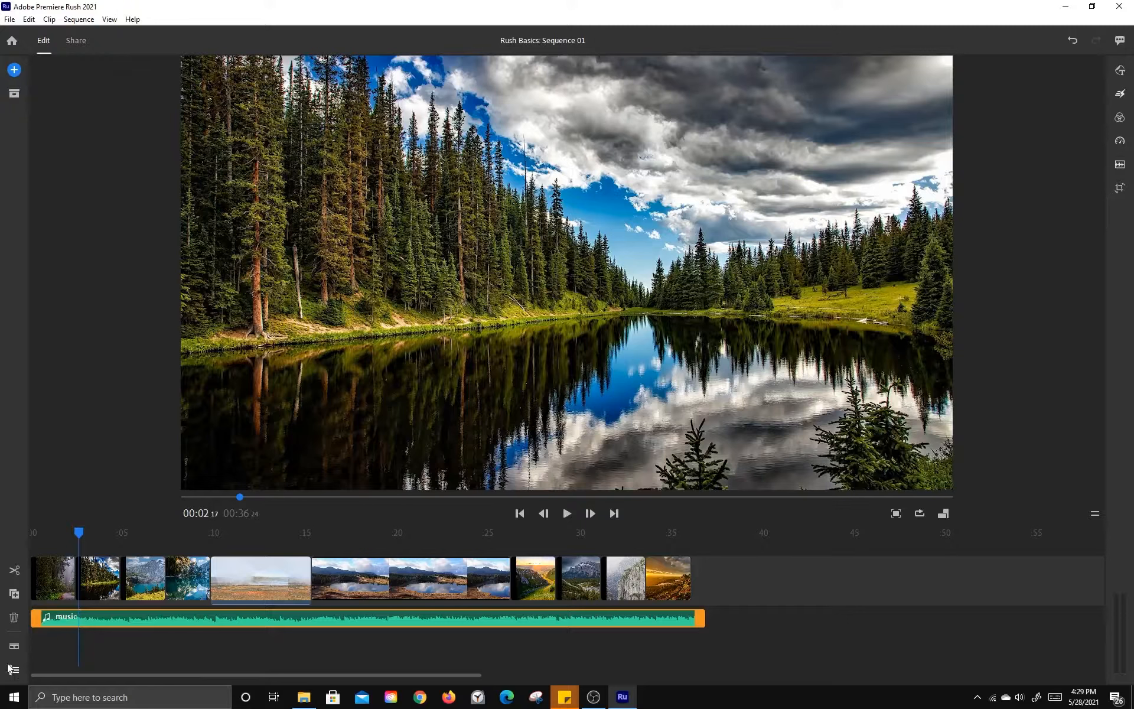
Step: Show the track controls beside the timeline tracks
{"action": "left_click", "coordinate": [12, 669]}
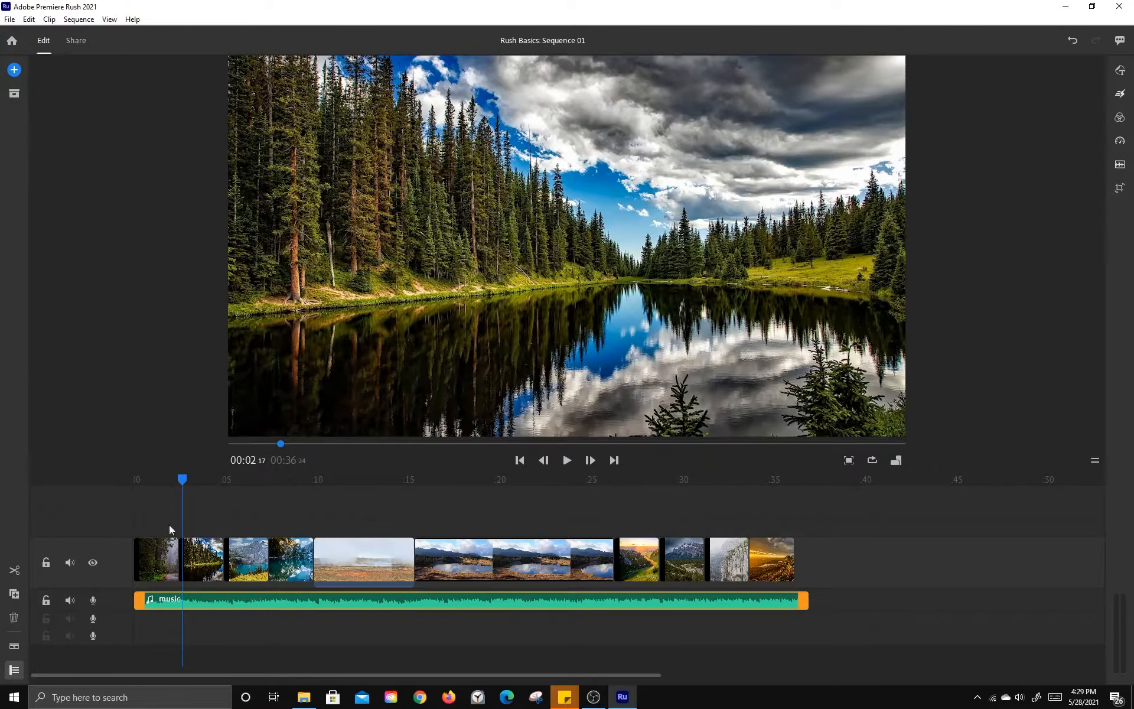
Step: Move the second clip, the pine-lined lake, onto a track above the first clip and shrink its picture within the frame
{"action": "left_click", "coordinate": [210, 576]}
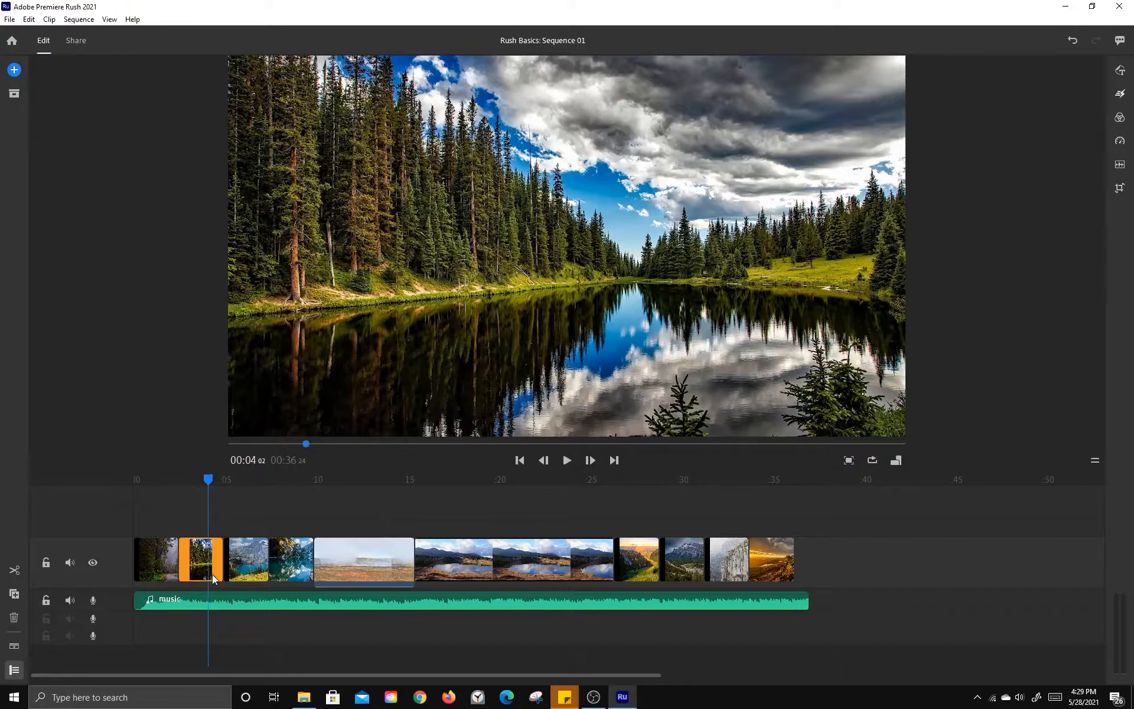
{"action": "left_click_drag", "start_coordinate": [204, 564], "coordinate": [158, 530]}
{"action": "left_click", "coordinate": [345, 335]}
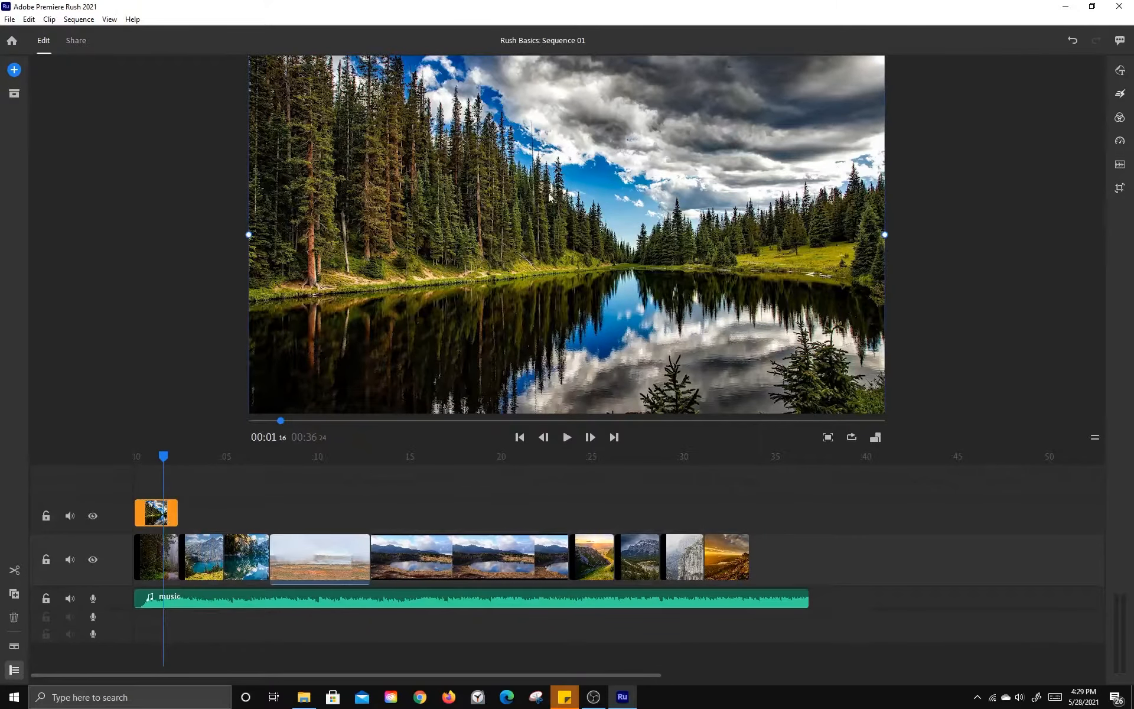
{"action": "left_click_drag", "start_coordinate": [885, 233], "coordinate": [683, 234]}
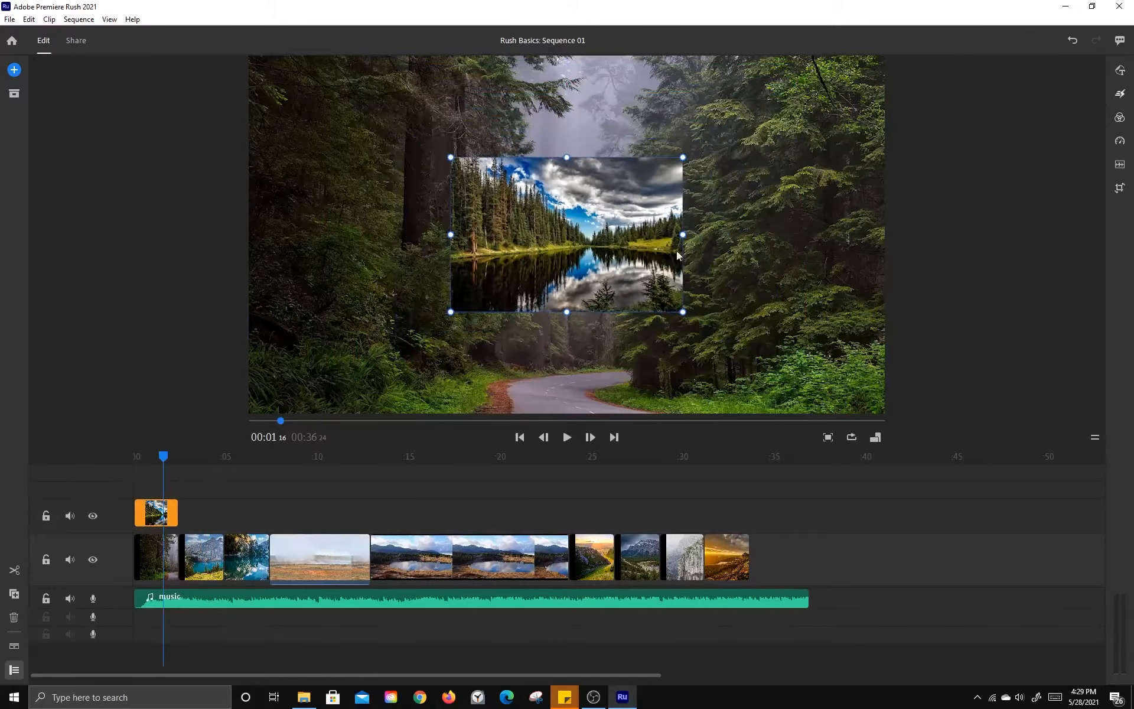
{"action": "left_click_drag", "start_coordinate": [162, 457], "coordinate": [154, 472]}
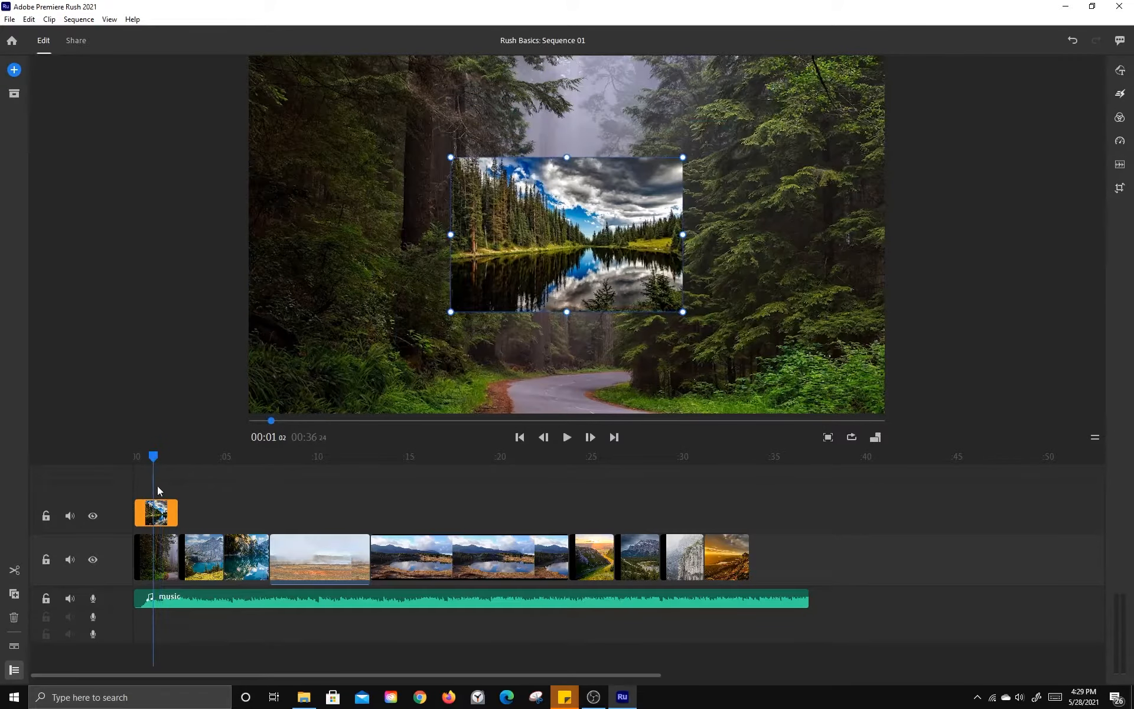
Step: Toggle the upper video track's visibility off and on, and return its clip to second place on the main track
{"action": "left_click", "coordinate": [92, 516]}
{"action": "left_click", "coordinate": [92, 516]}
{"action": "left_click", "coordinate": [92, 516]}
{"action": "left_click", "coordinate": [92, 517]}
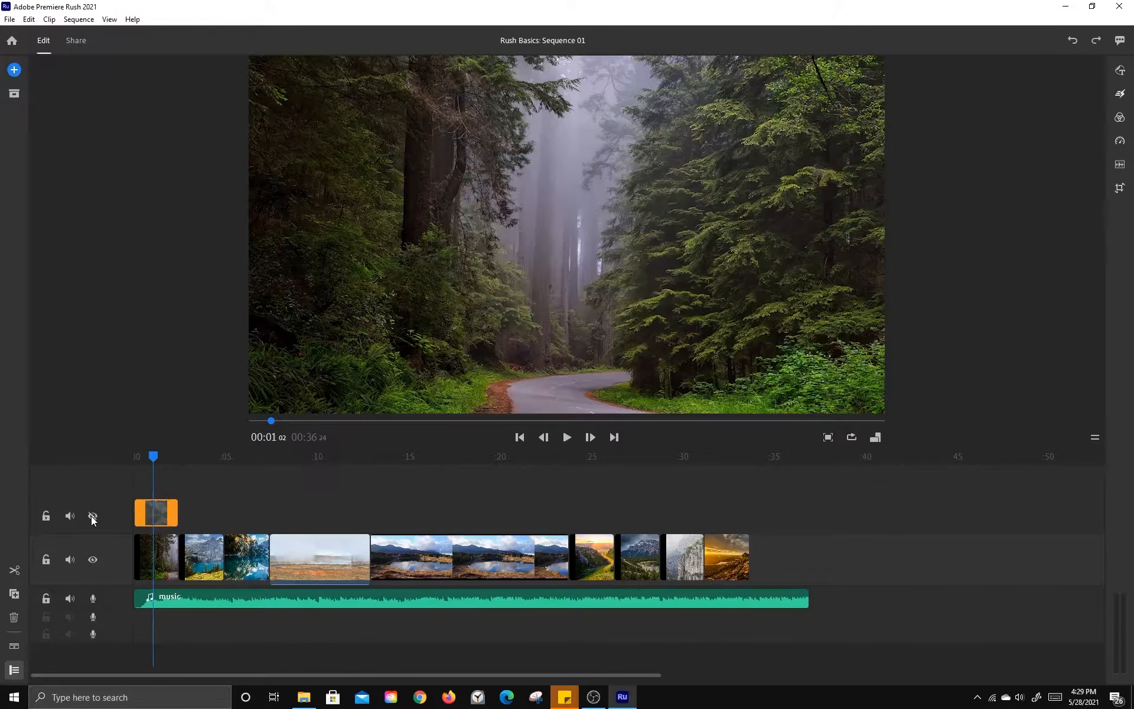
{"action": "left_click", "coordinate": [92, 517]}
{"action": "left_click", "coordinate": [92, 516]}
{"action": "left_click", "coordinate": [92, 516]}
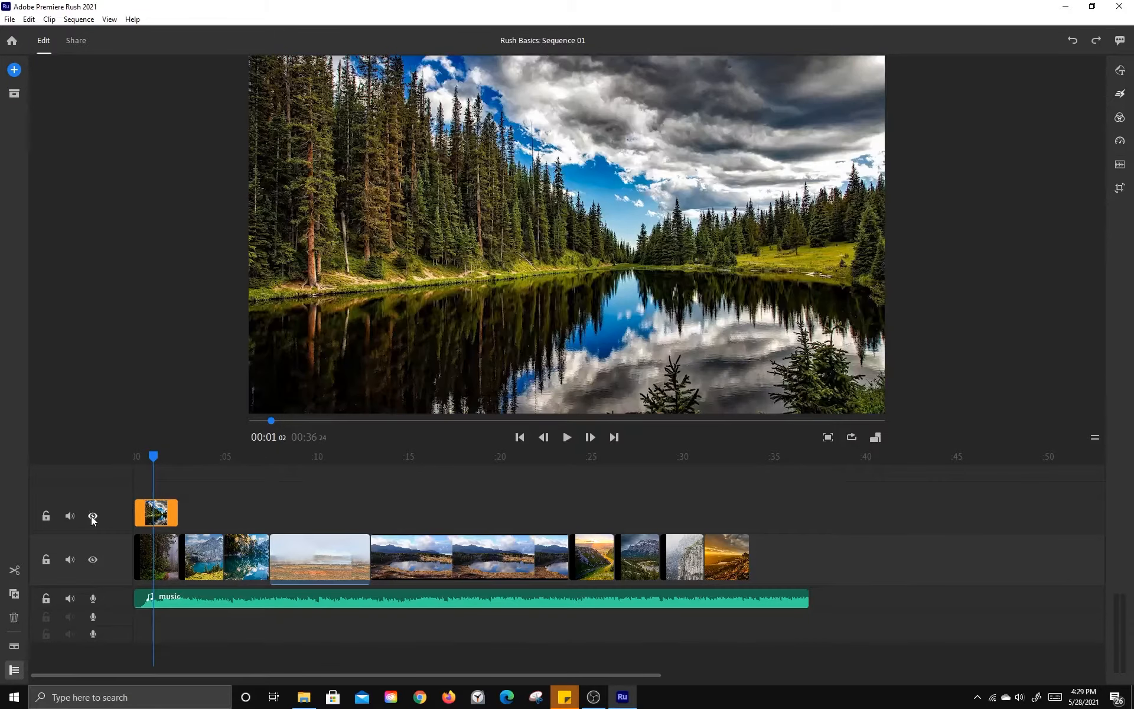
{"action": "left_click_drag", "start_coordinate": [160, 520], "coordinate": [177, 555]}
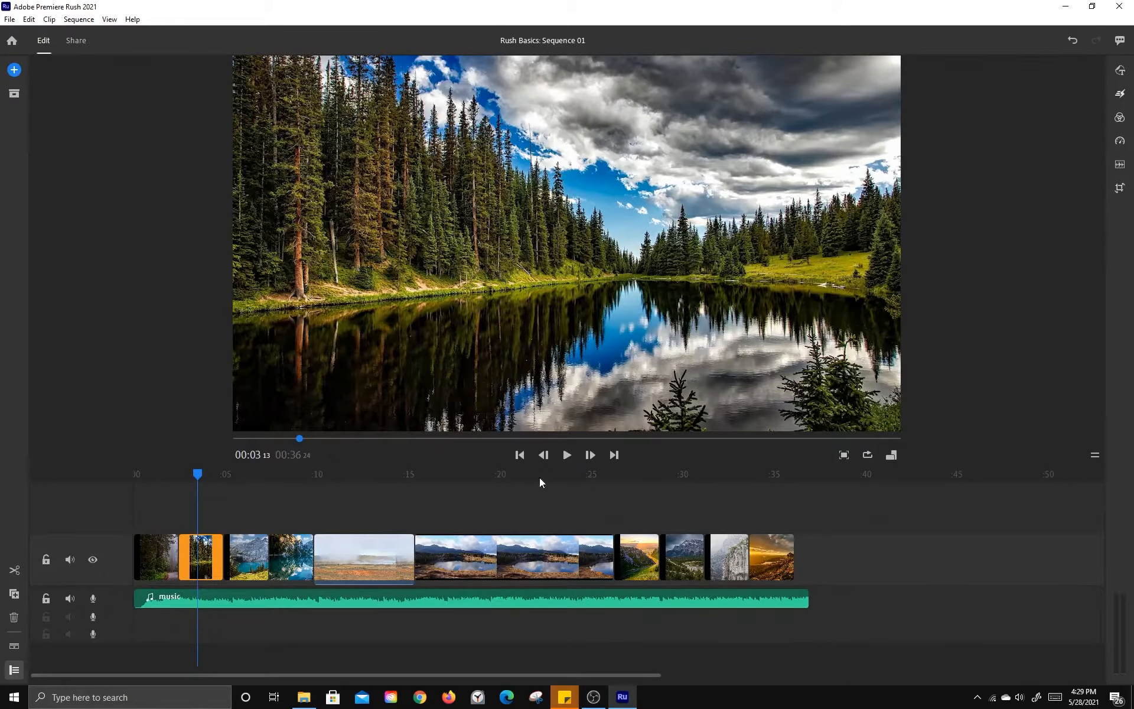
Step: Play the sequence with the music audible, replay it with the music track muted, and unmute the track
{"action": "key", "text": "space"}
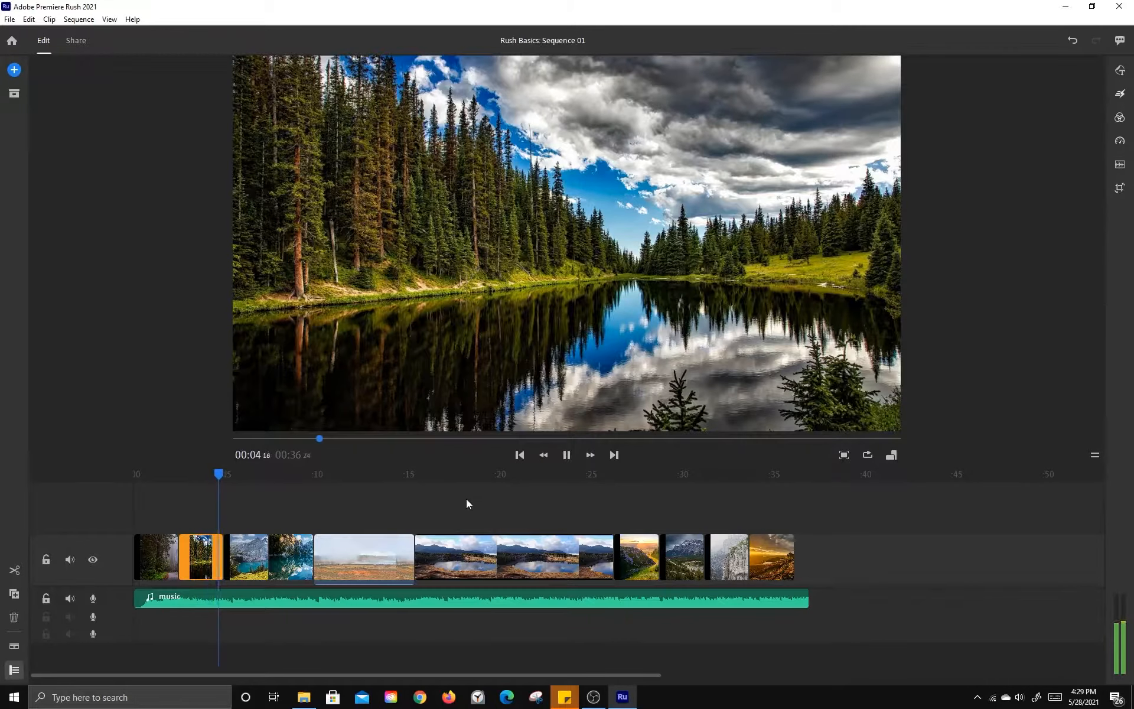
{"action": "key", "text": "space"}
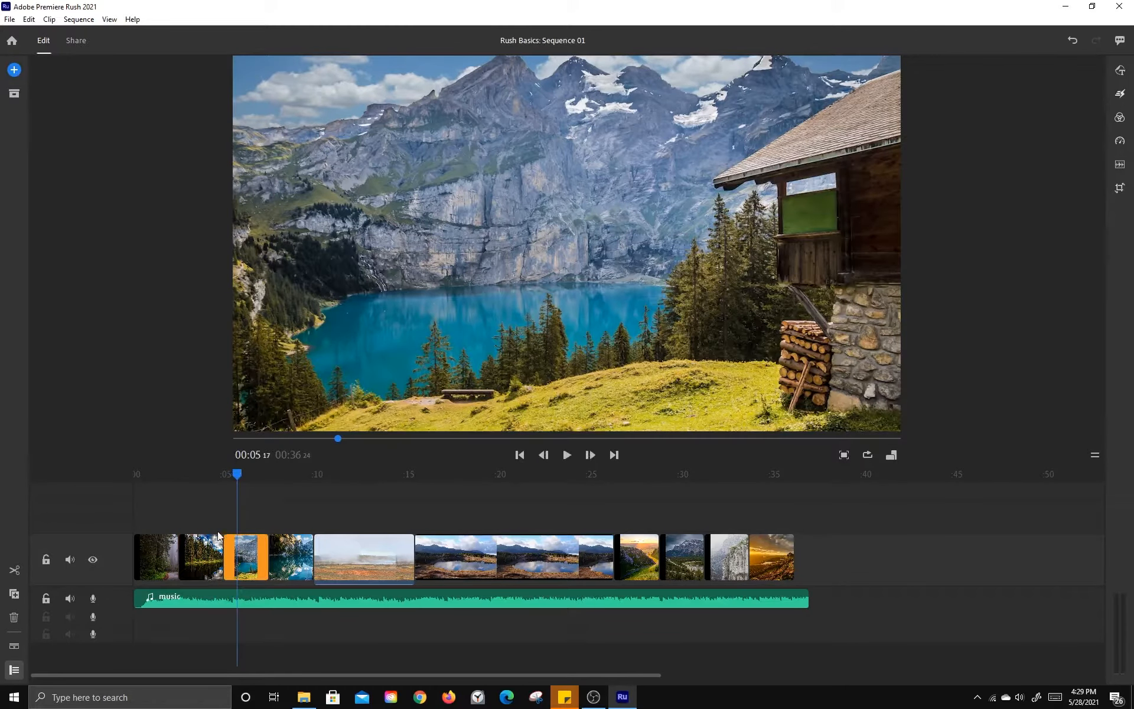
{"action": "left_click", "coordinate": [70, 597]}
{"action": "key", "text": "space"}
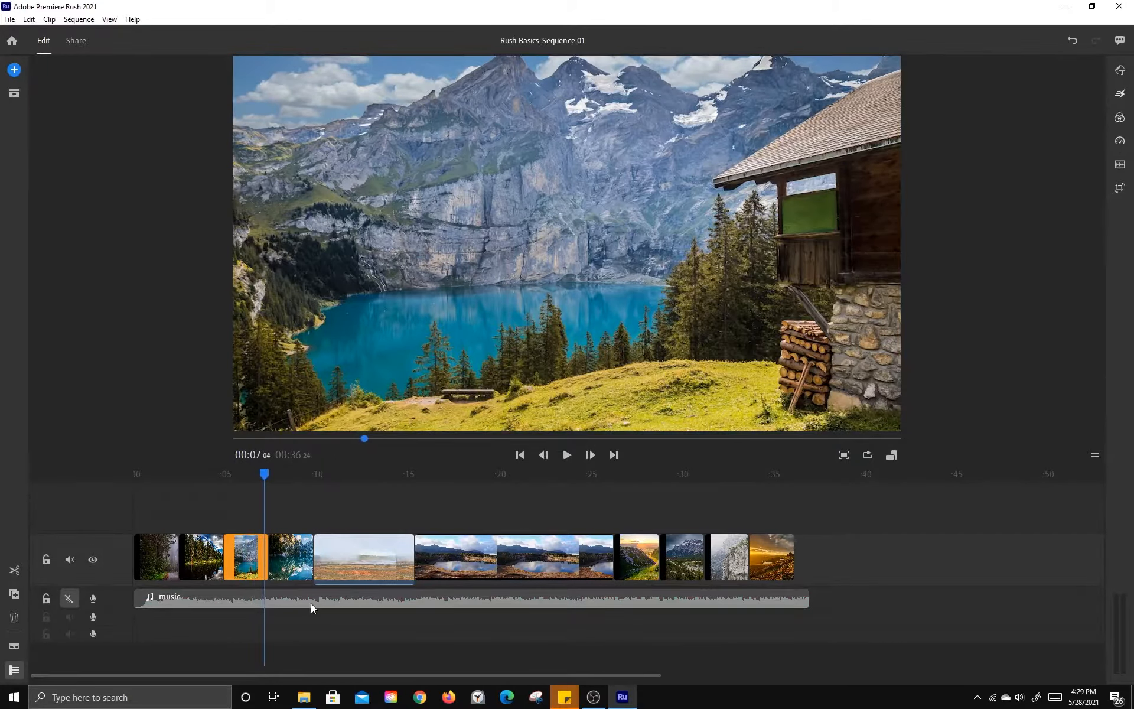
{"action": "left_click", "coordinate": [67, 597]}
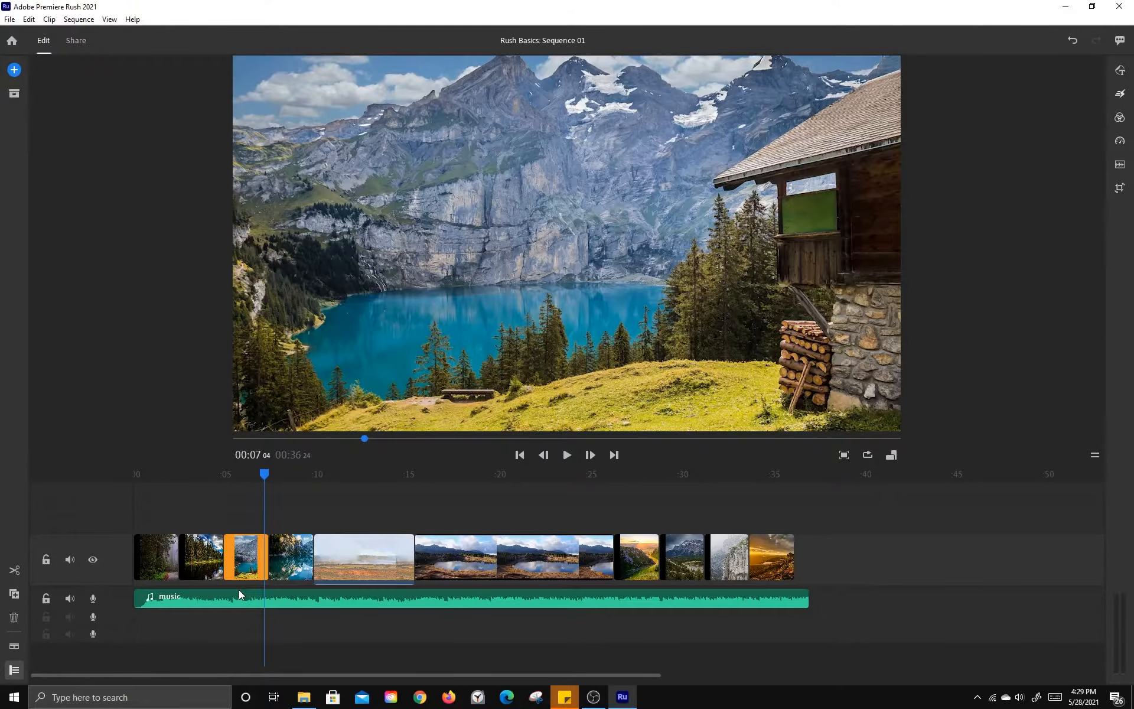
Step: Lock and unlock the music track, and do the same for the main video track
{"action": "left_click", "coordinate": [46, 600]}
{"action": "left_click", "coordinate": [46, 598]}
{"action": "left_click", "coordinate": [46, 559]}
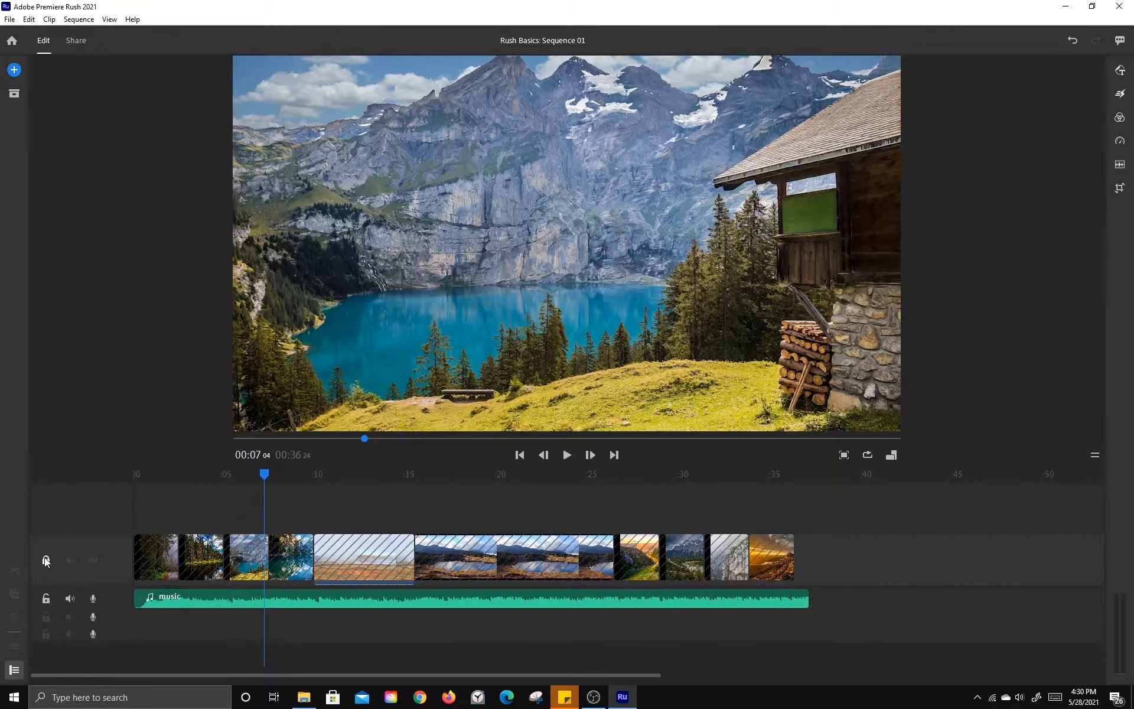
{"action": "left_click", "coordinate": [47, 561]}
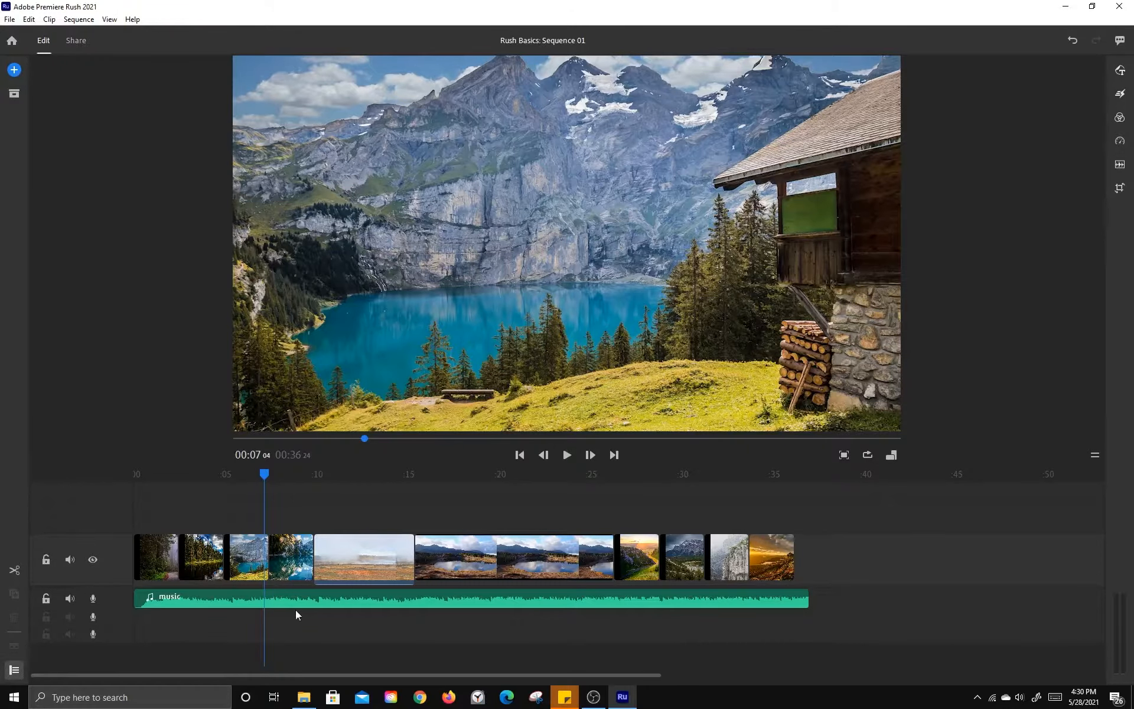
Step: Record a voiceover of about five seconds on the second audio track, starting at 00:00:22
{"action": "left_click", "coordinate": [93, 617]}
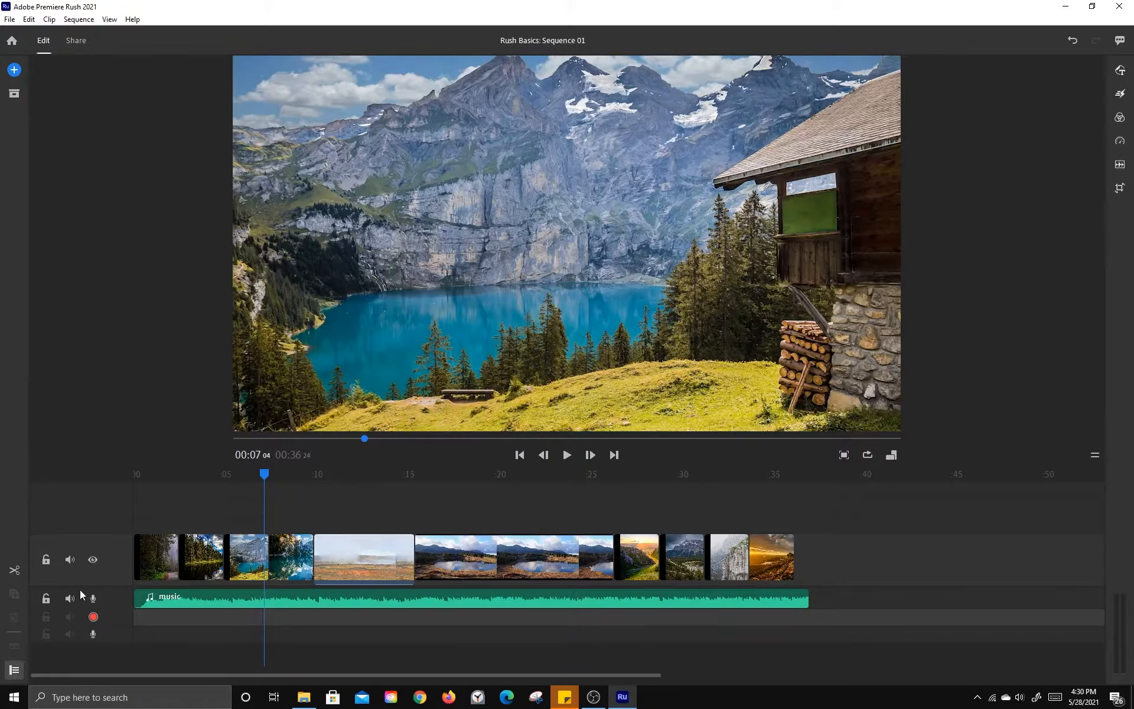
{"action": "left_click", "coordinate": [94, 598]}
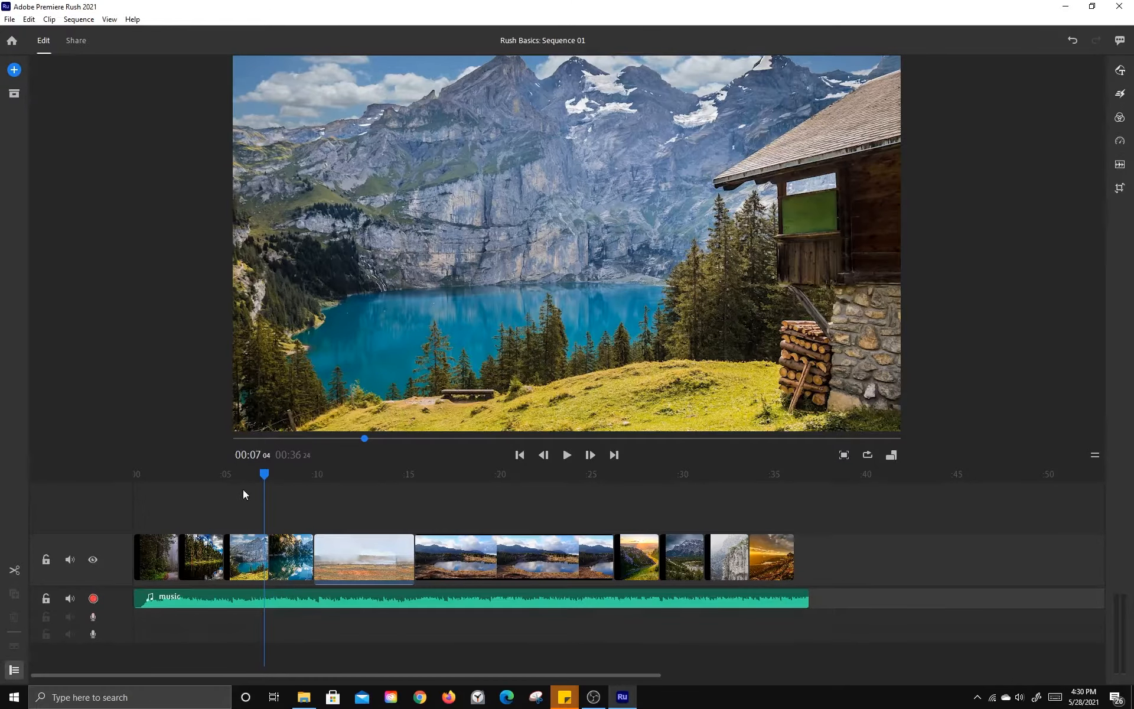
{"action": "left_click_drag", "start_coordinate": [267, 475], "coordinate": [123, 491]}
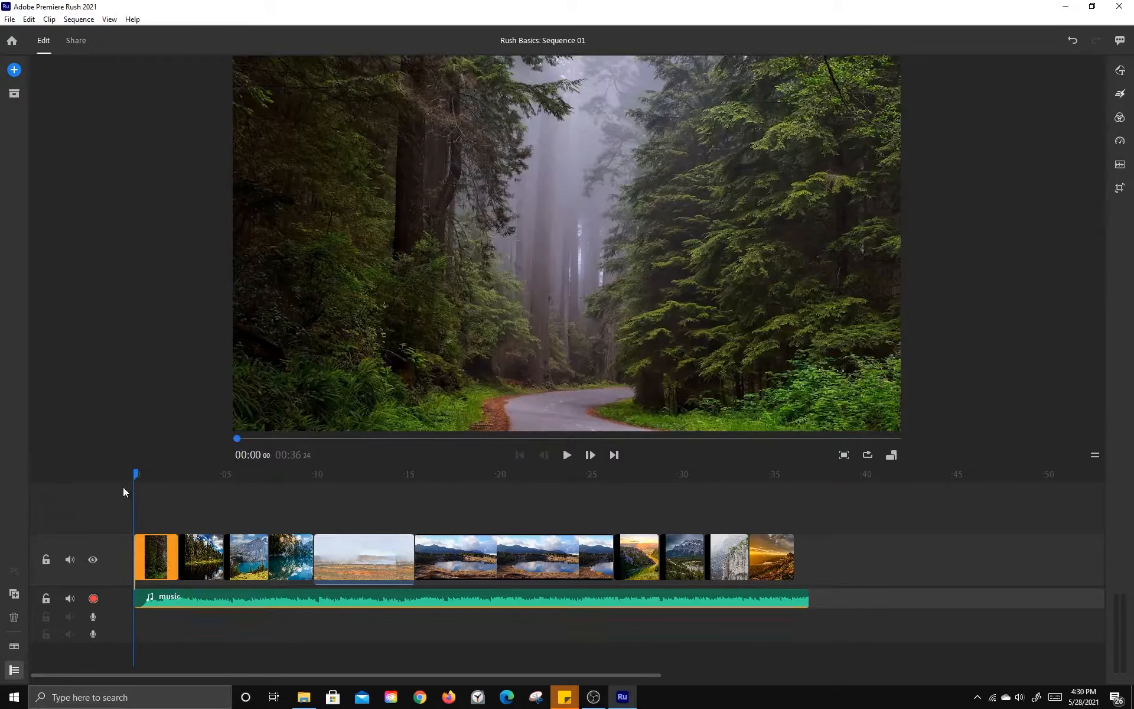
{"action": "left_click", "coordinate": [147, 618]}
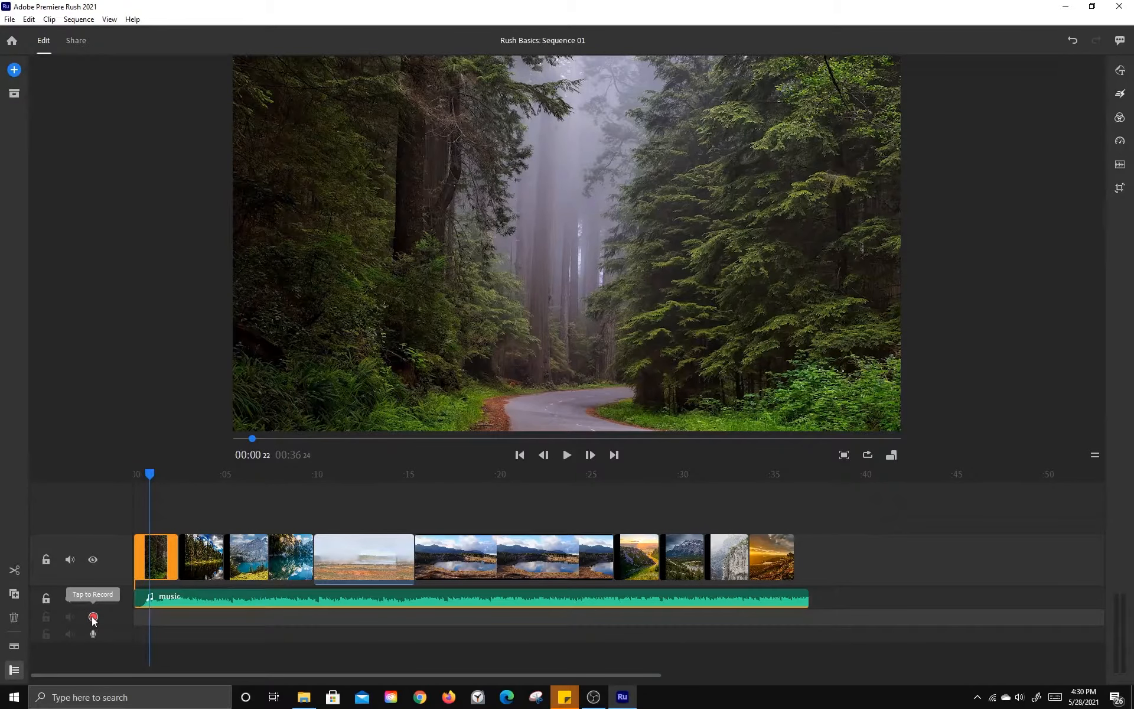
{"action": "left_click", "coordinate": [93, 618]}
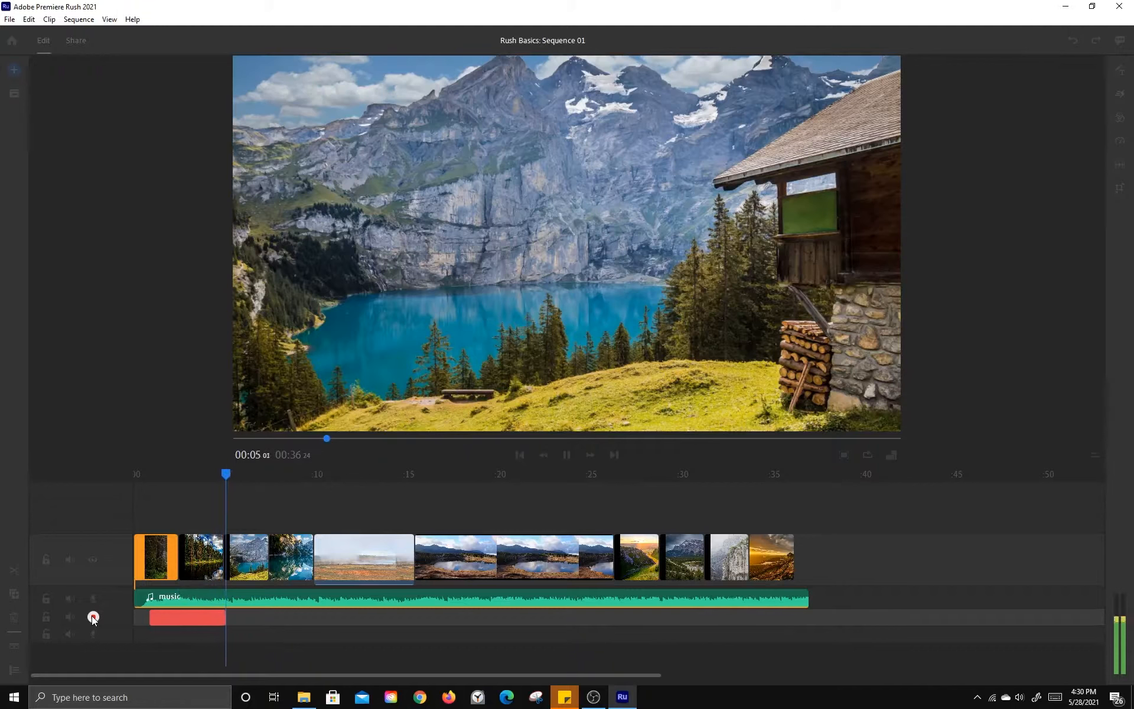
{"action": "left_click", "coordinate": [93, 617]}
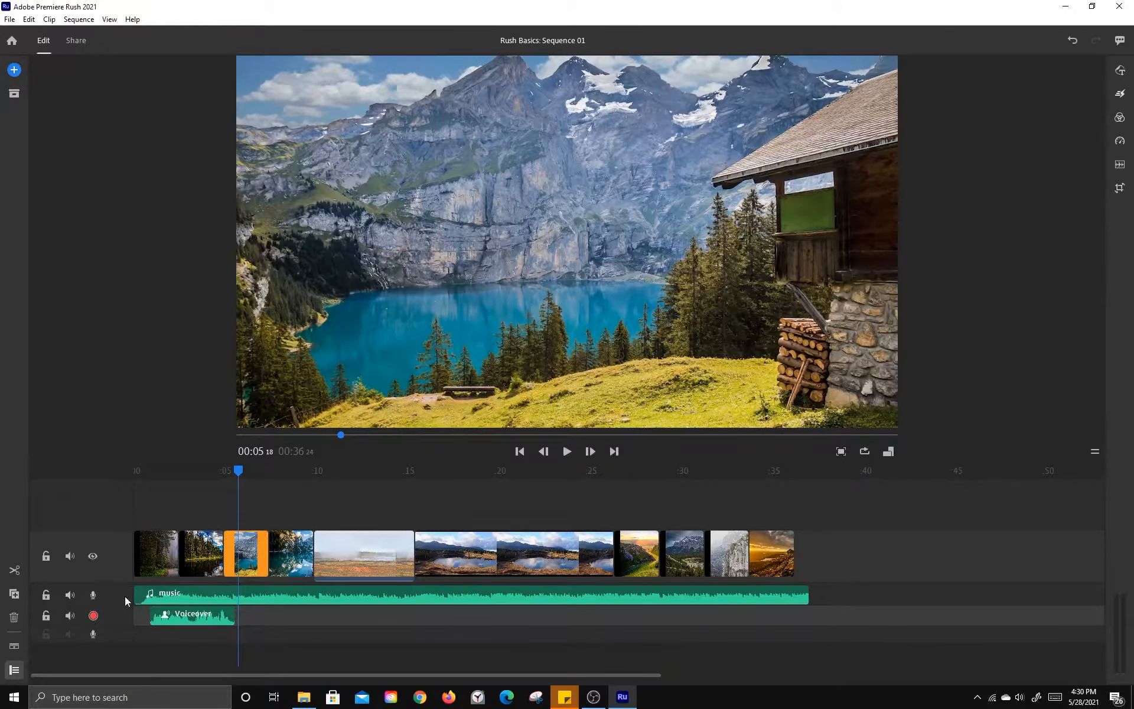
Step: Play back part of the recorded voiceover together with the music, starting at 00:02:07
{"action": "left_click_drag", "start_coordinate": [238, 470], "coordinate": [175, 470]}
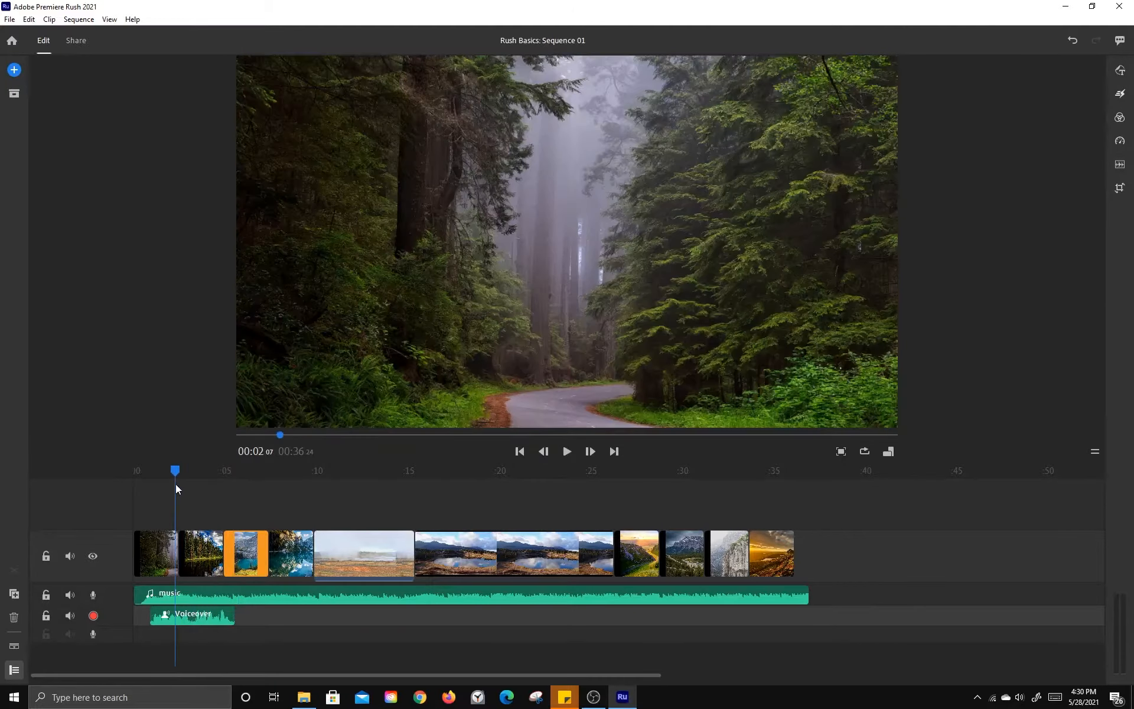
{"action": "key", "text": "space"}
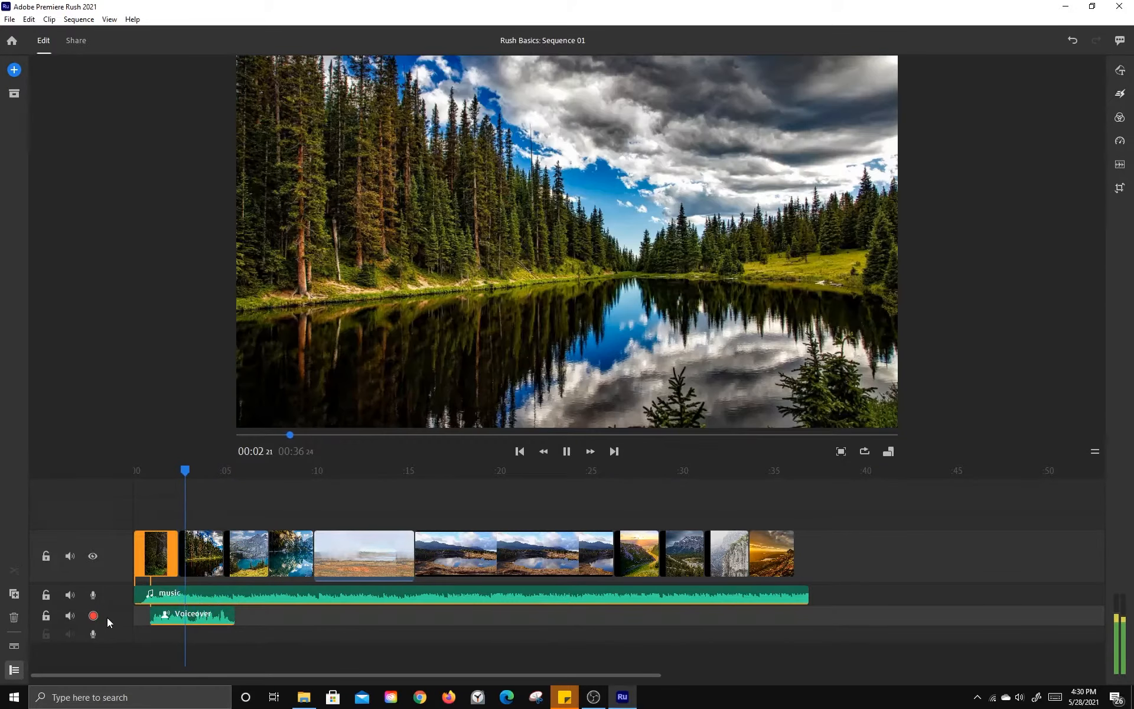
{"action": "key", "text": "space"}
Step: Mute the music track and replay the voiceover on its own from 00:02:07
{"action": "left_click", "coordinate": [92, 595]}
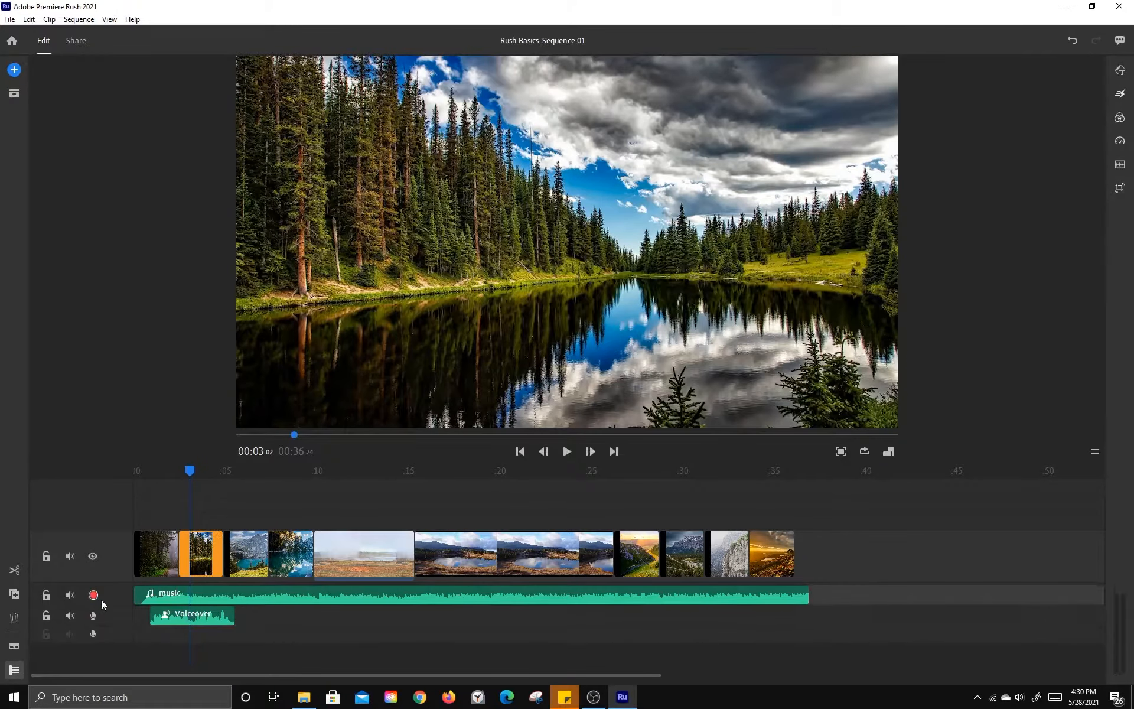
{"action": "left_click", "coordinate": [69, 594]}
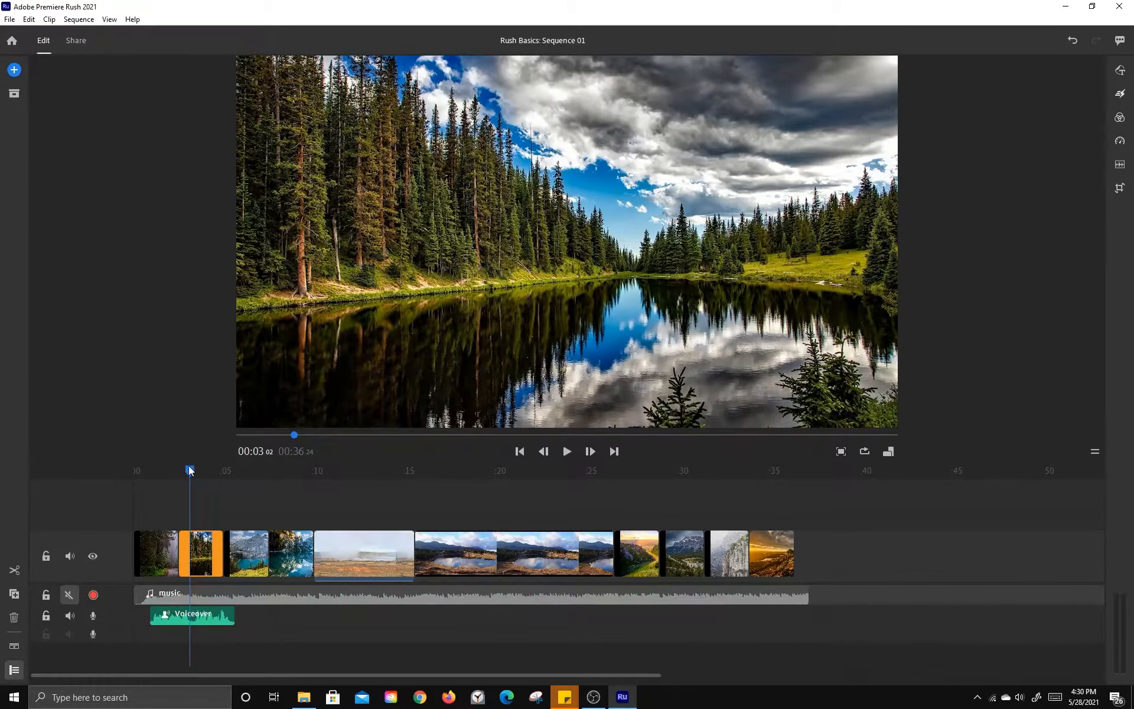
{"action": "left_click_drag", "start_coordinate": [193, 471], "coordinate": [177, 471]}
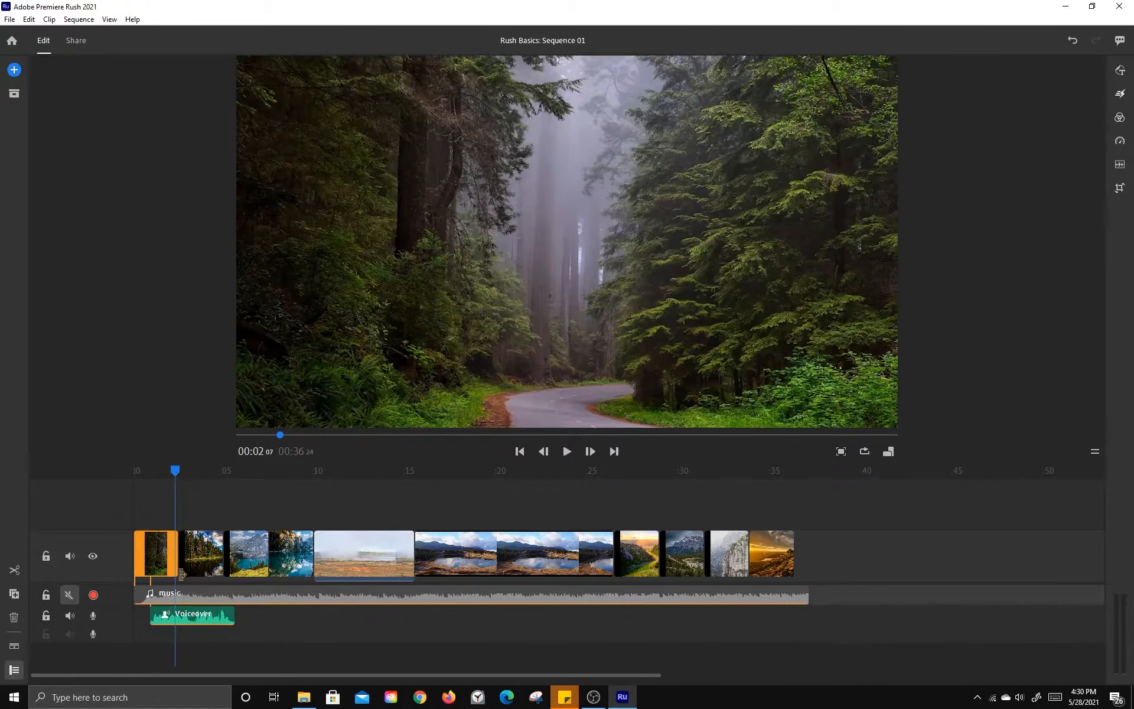
{"action": "key", "text": "space"}
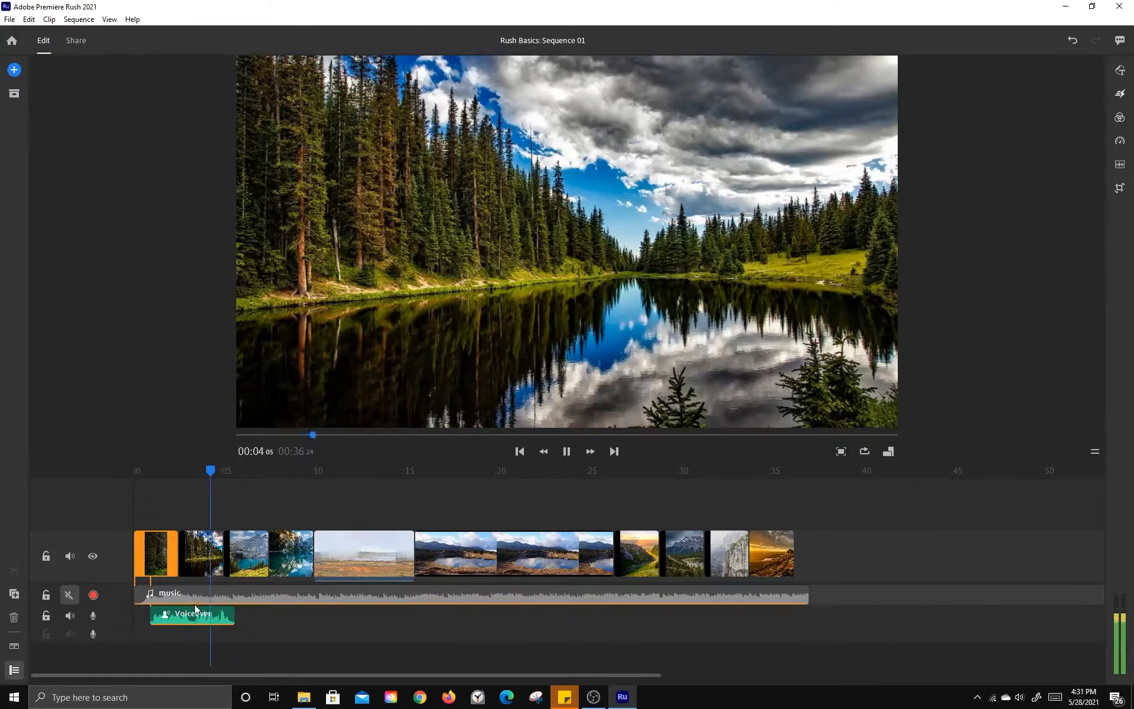
{"action": "key", "text": "space"}
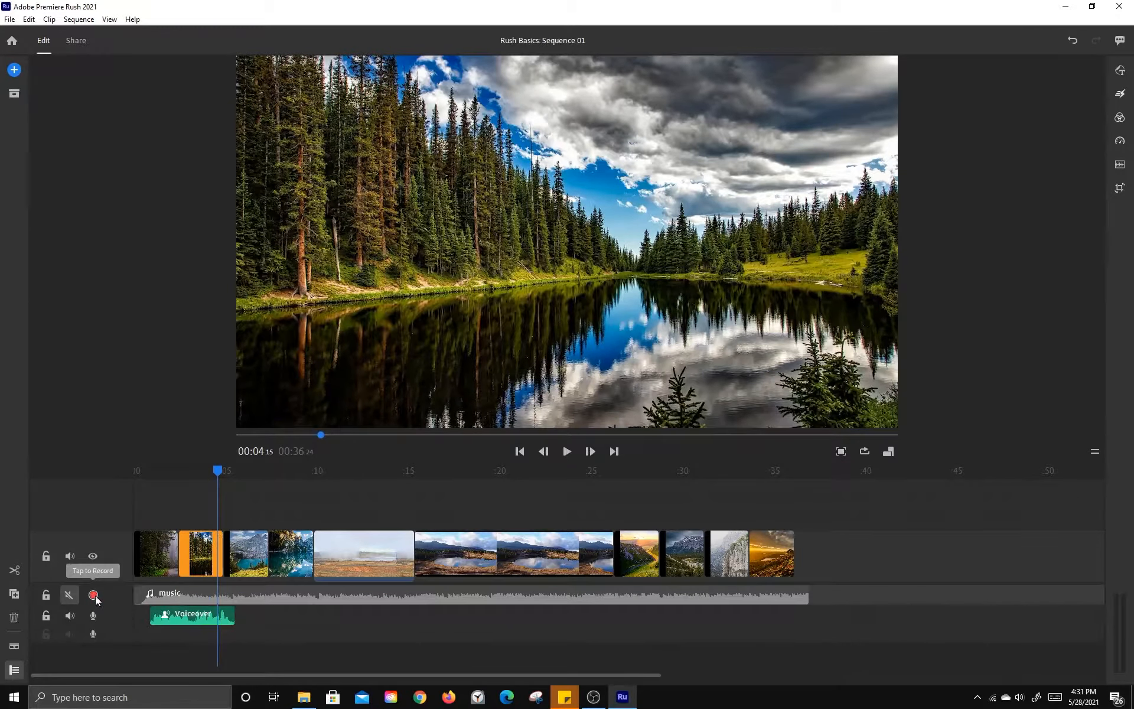
Step: Delete the recorded voiceover clip and unmute the music track
{"action": "left_click", "coordinate": [196, 617]}
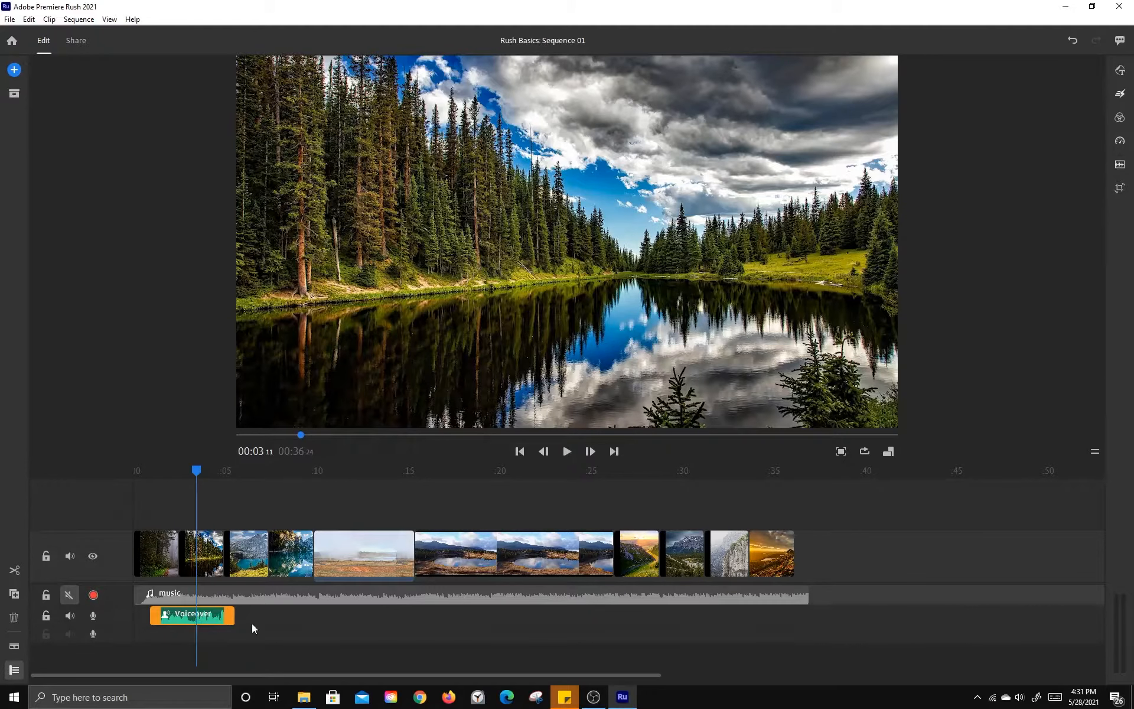
{"action": "key", "text": "Delete"}
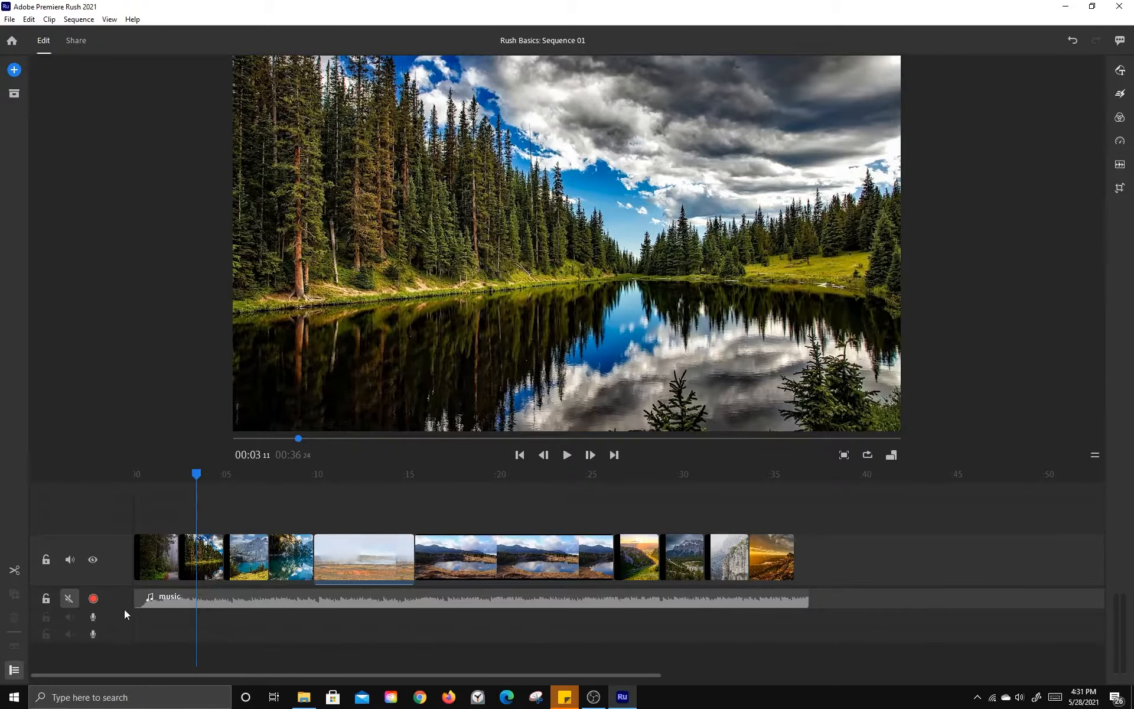
{"action": "left_click", "coordinate": [70, 598]}
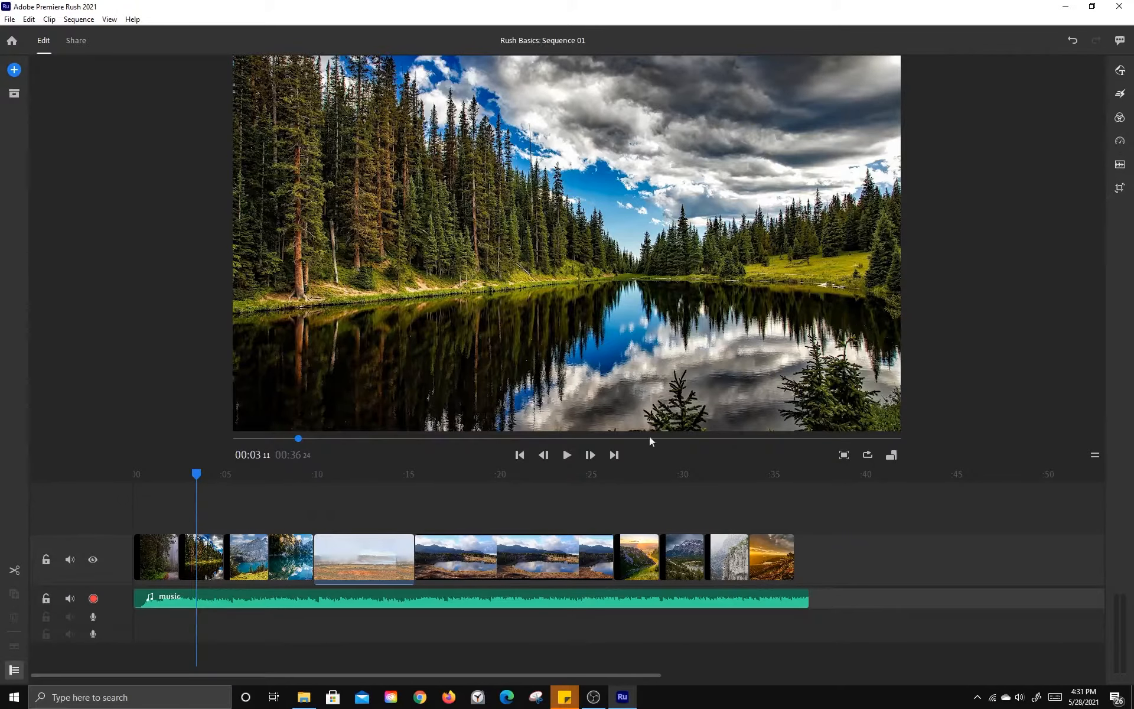
Step: Move the playhead to 00:07:23 and view the video preview full screen before returning to the editor
{"action": "left_click_drag", "start_coordinate": [299, 438], "coordinate": [378, 440]}
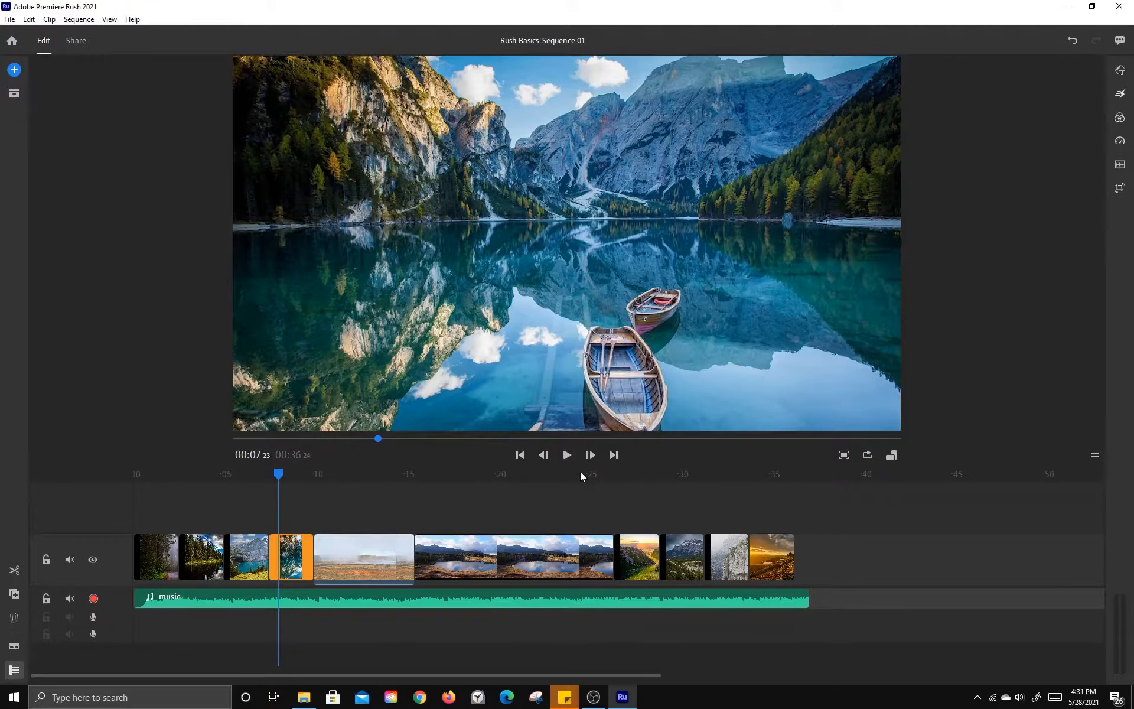
{"action": "left_click", "coordinate": [844, 456]}
{"action": "left_click", "coordinate": [1038, 672]}
Step: Place the playhead at 00:01:02, open the graphics template library and check its categories
{"action": "left_click_drag", "start_coordinate": [288, 473], "coordinate": [152, 474]}
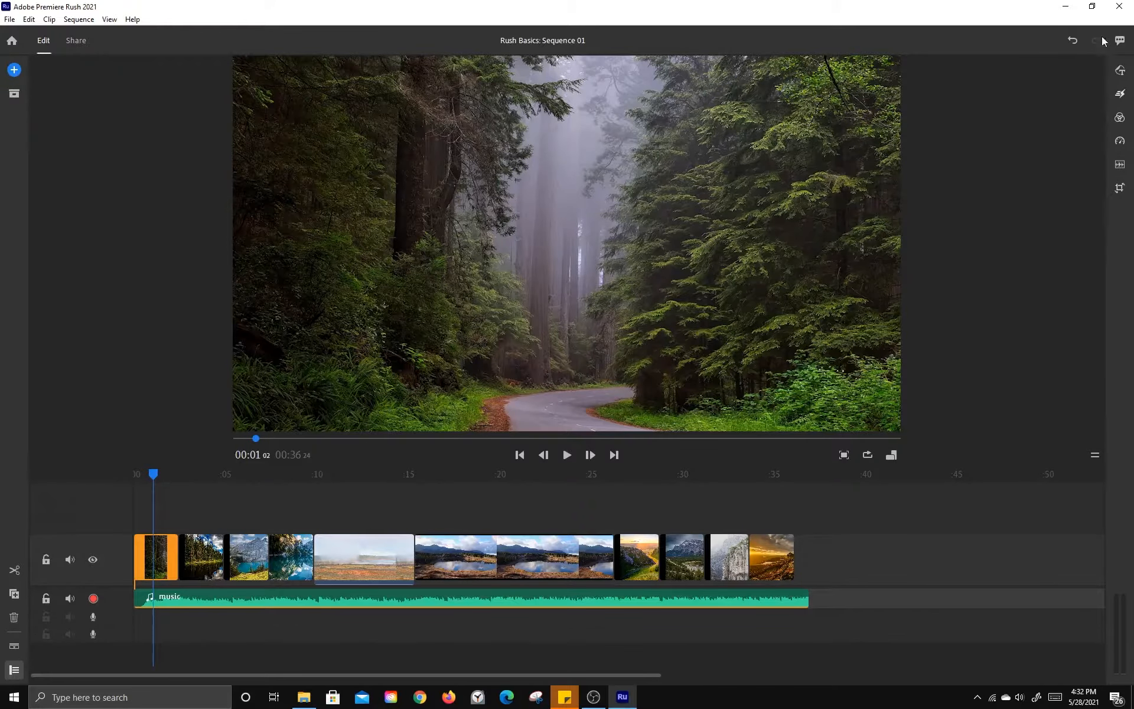
{"action": "left_click", "coordinate": [1119, 69]}
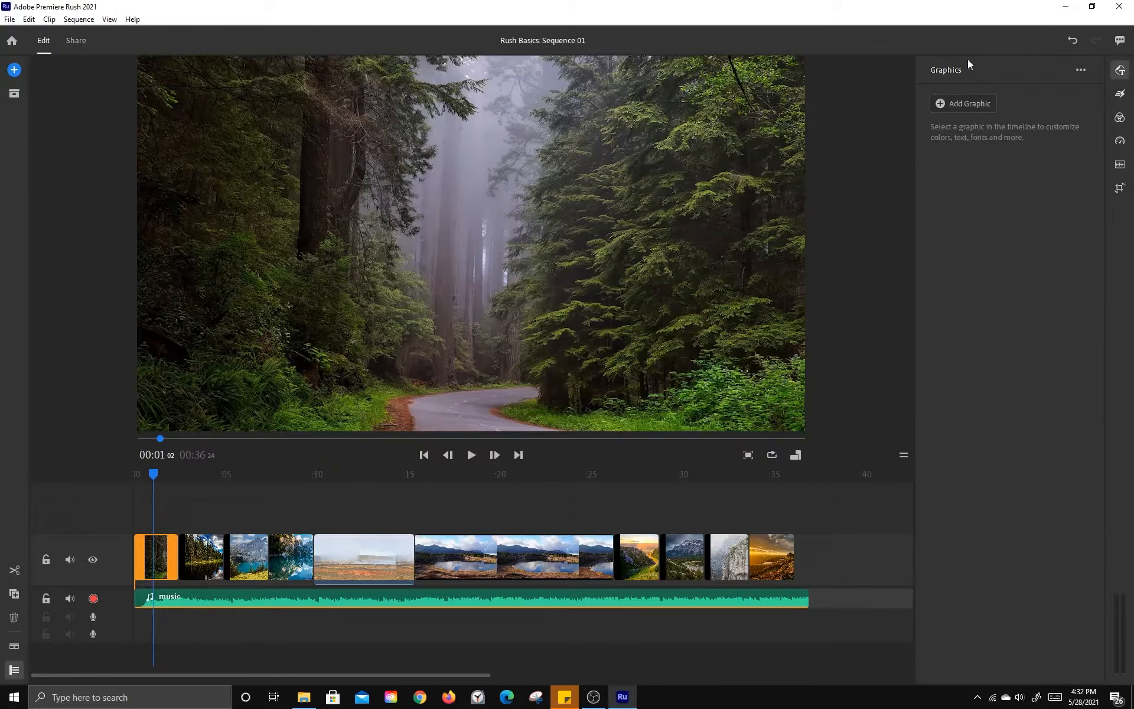
{"action": "left_click", "coordinate": [966, 104]}
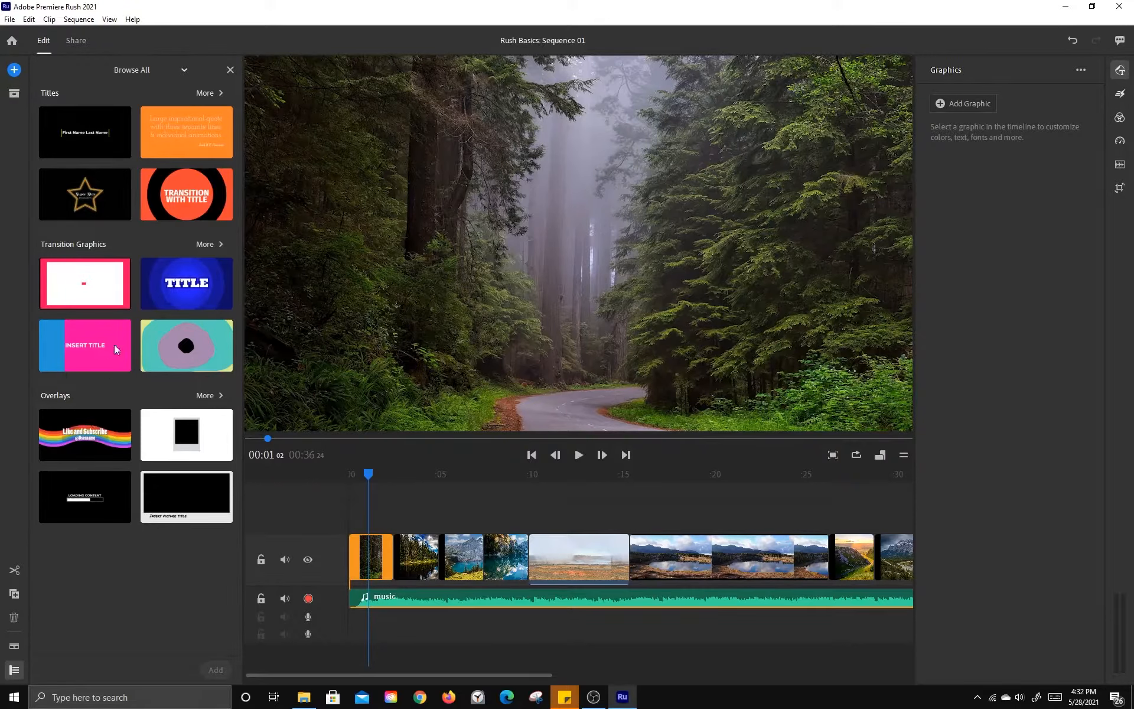
{"action": "left_click", "coordinate": [185, 71]}
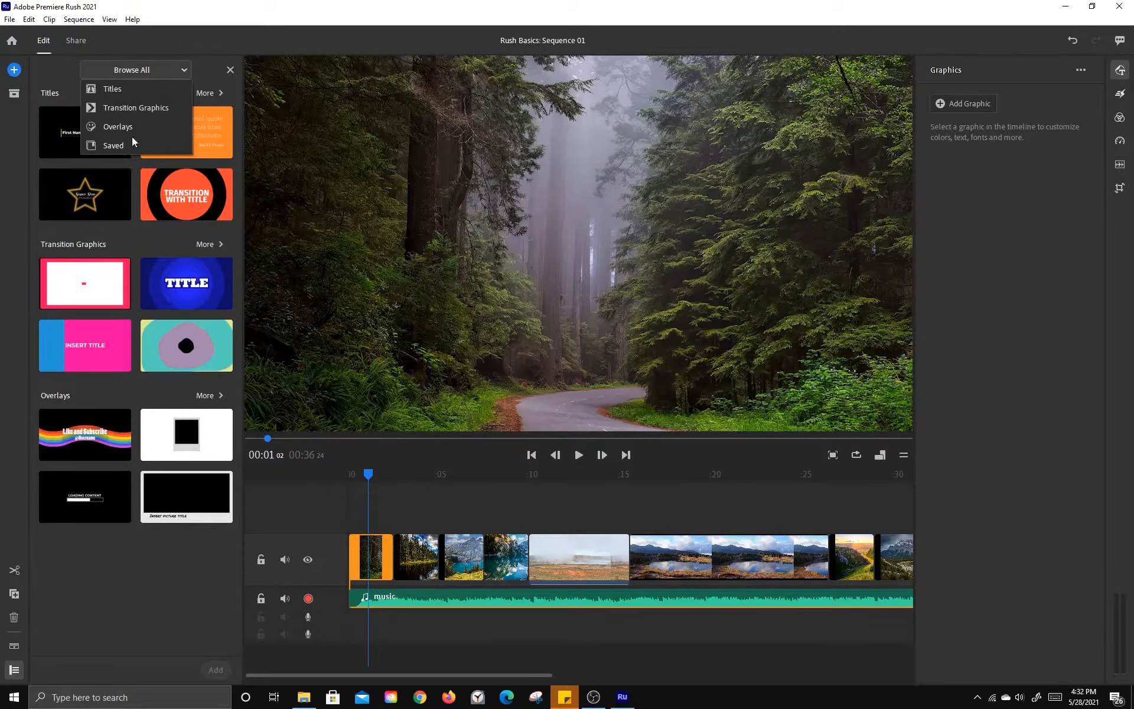
{"action": "left_click", "coordinate": [57, 72]}
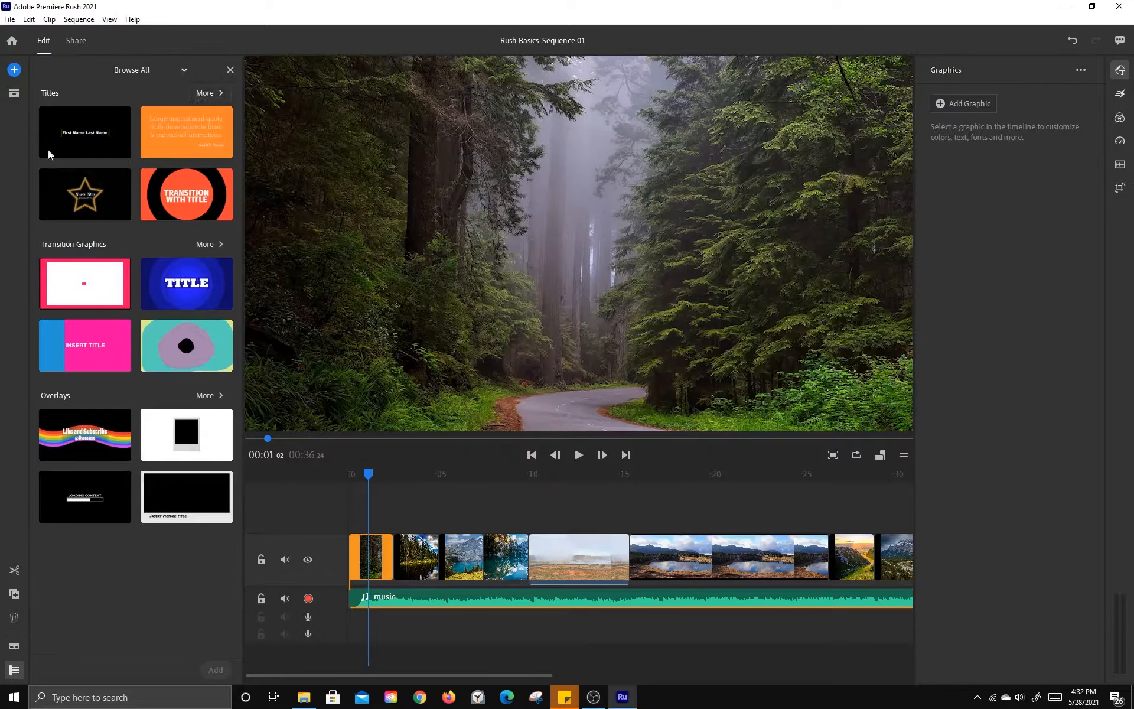
Step: Look through the complete collection of title templates
{"action": "left_click", "coordinate": [197, 93]}
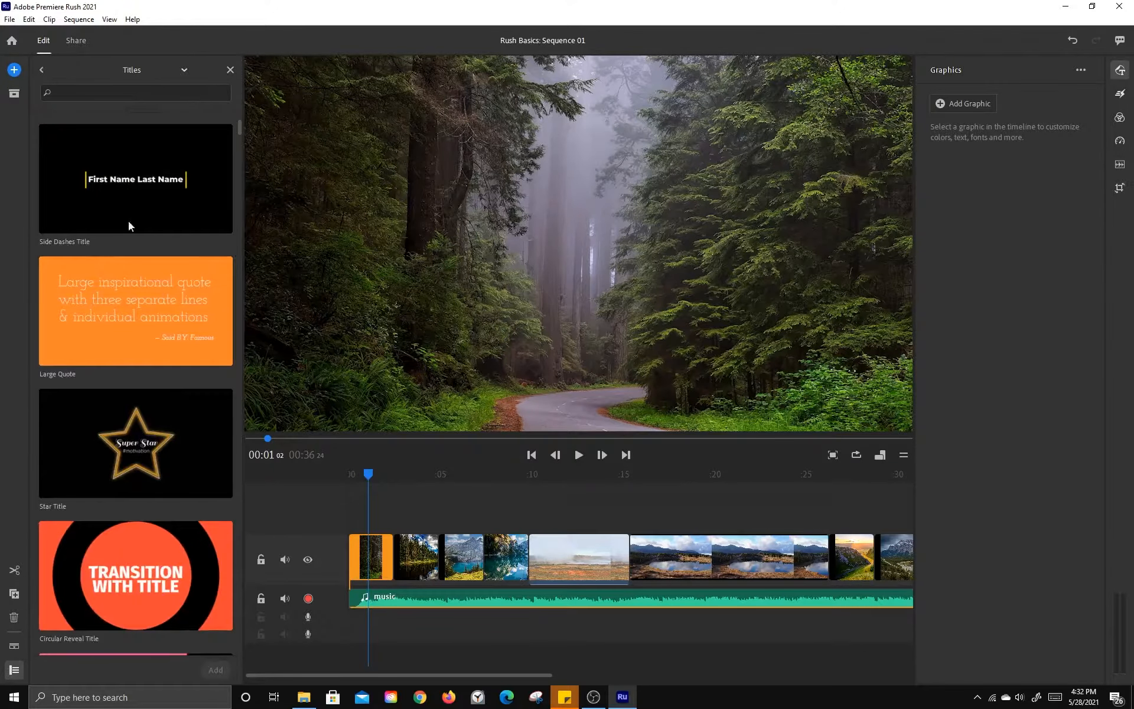
{"action": "scroll", "coordinate": [118, 357], "scroll_direction": "down", "scroll_amount": 10}
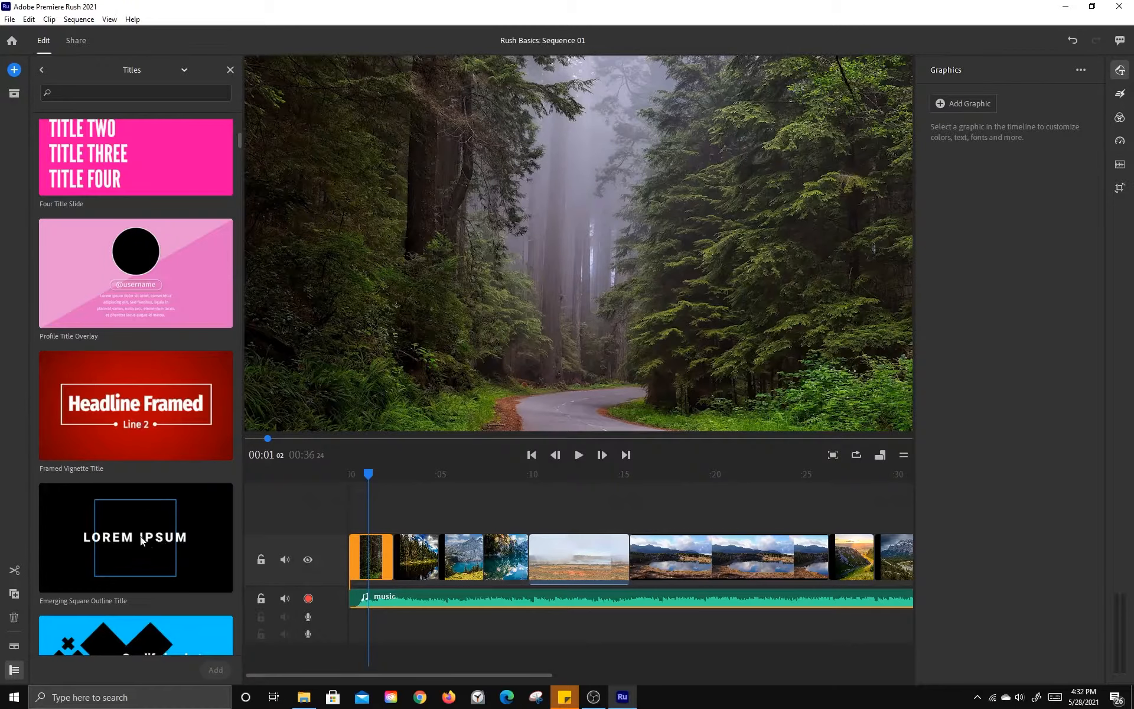
{"action": "scroll", "coordinate": [125, 391], "scroll_direction": "down", "scroll_amount": 8}
{"action": "scroll", "coordinate": [126, 391], "scroll_direction": "down", "scroll_amount": 4}
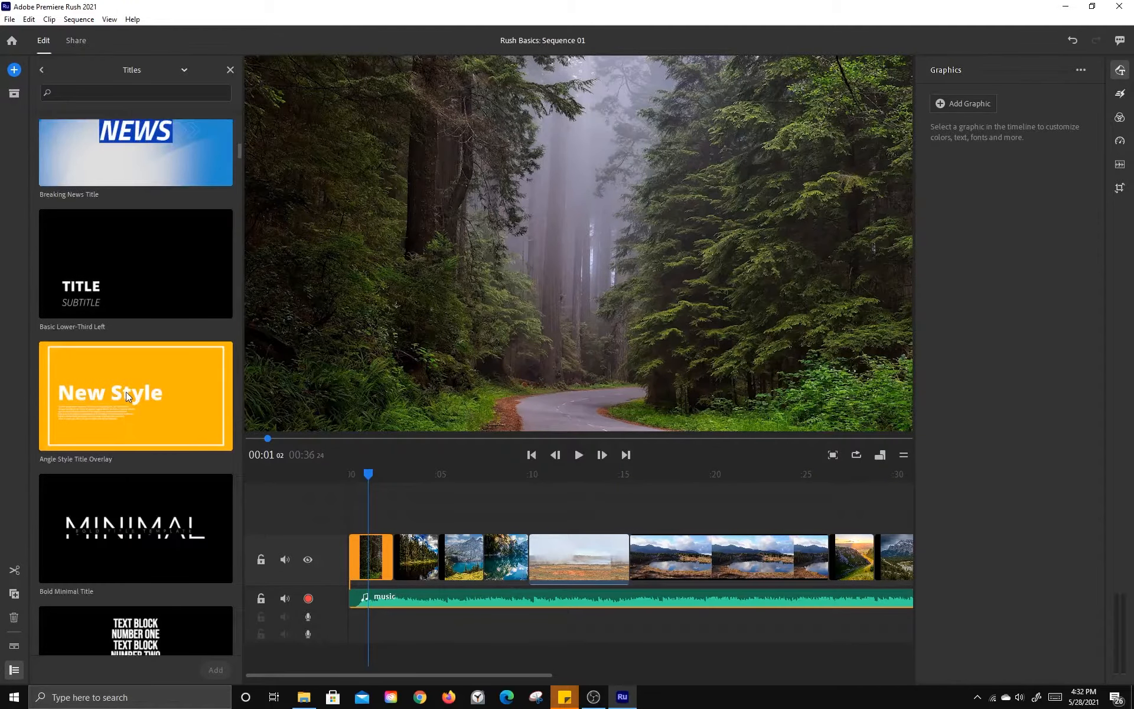
{"action": "scroll", "coordinate": [126, 391], "scroll_direction": "up", "scroll_amount": 15}
Step: Search the title templates for "basic" and add Basic Title on Background at the playhead
{"action": "left_click", "coordinate": [87, 93]}
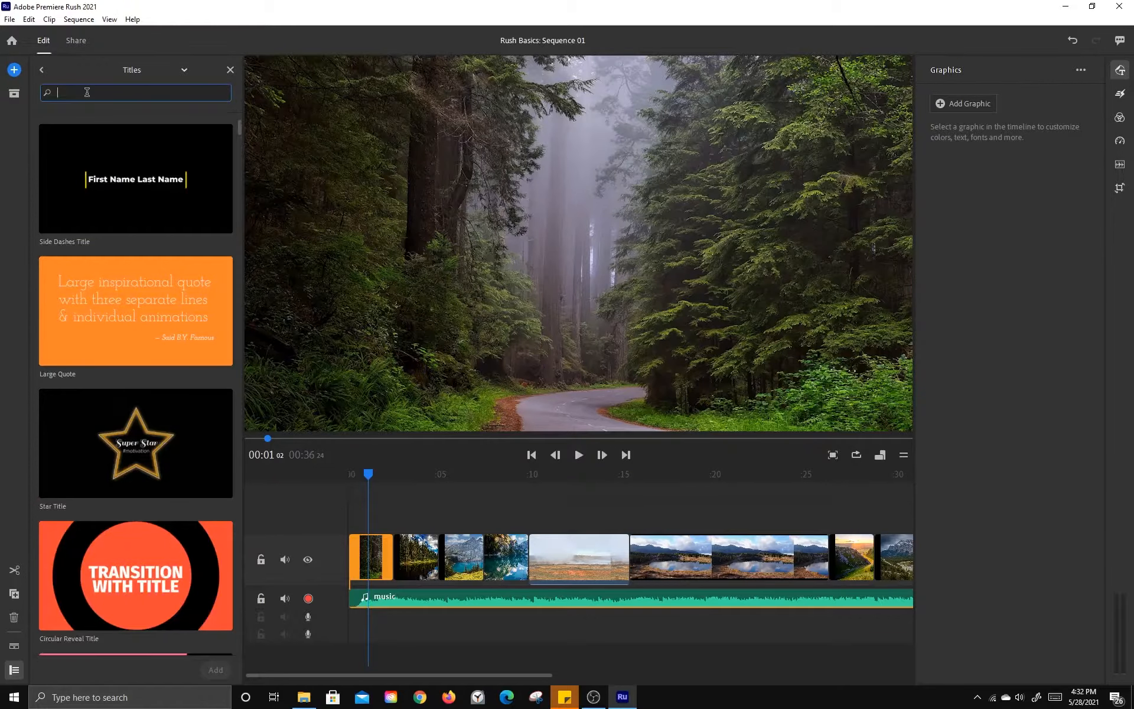
{"action": "type", "text": "basic"}
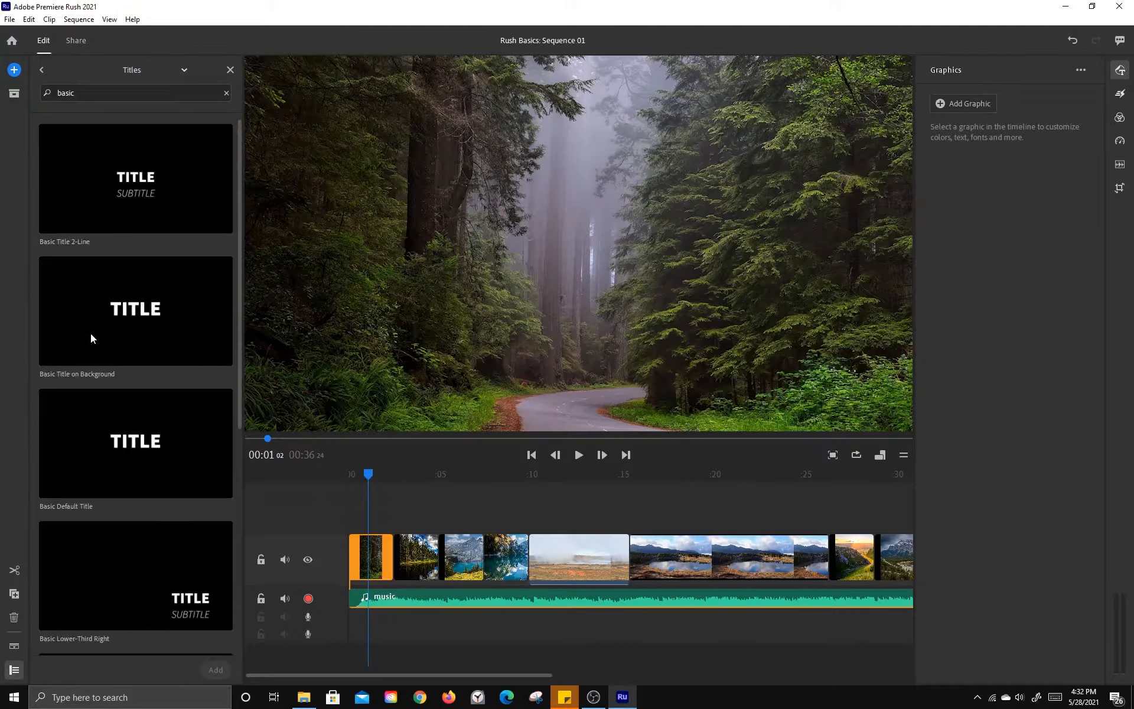
{"action": "left_click", "coordinate": [131, 321]}
{"action": "left_click", "coordinate": [219, 669]}
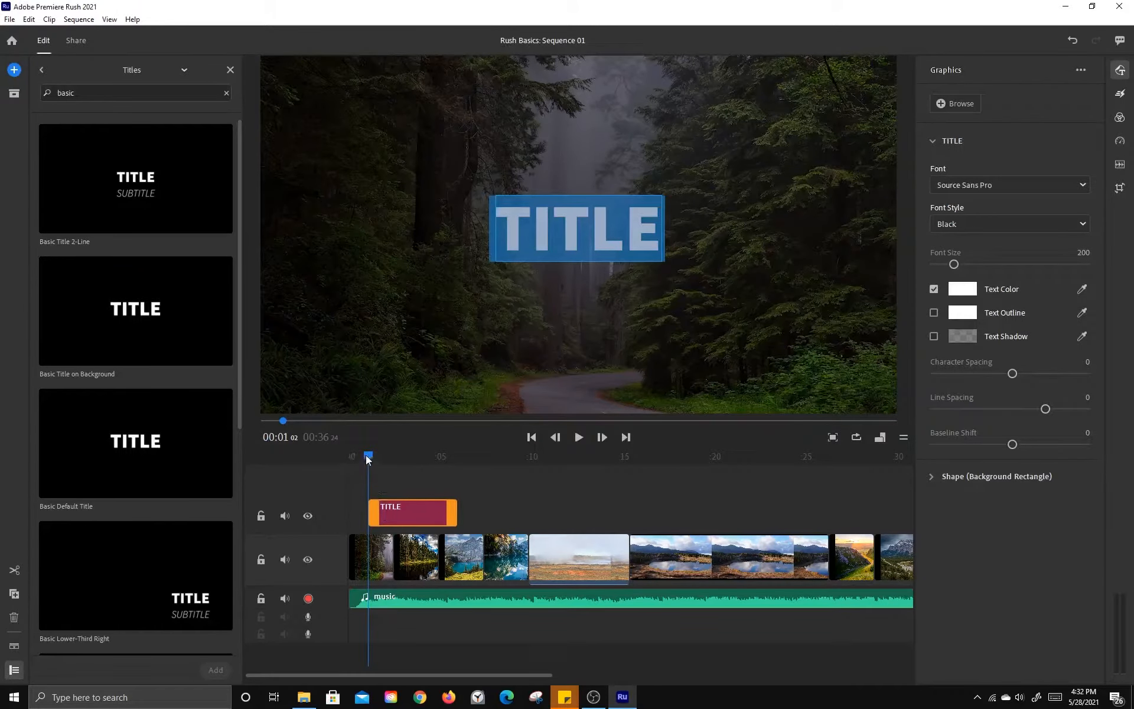
Step: Position the title at the sequence start and shorten it to cover only the first video clip
{"action": "left_click_drag", "start_coordinate": [367, 455], "coordinate": [392, 458]}
{"action": "left_click_drag", "start_coordinate": [420, 519], "coordinate": [393, 512]}
{"action": "left_click_drag", "start_coordinate": [392, 456], "coordinate": [376, 463]}
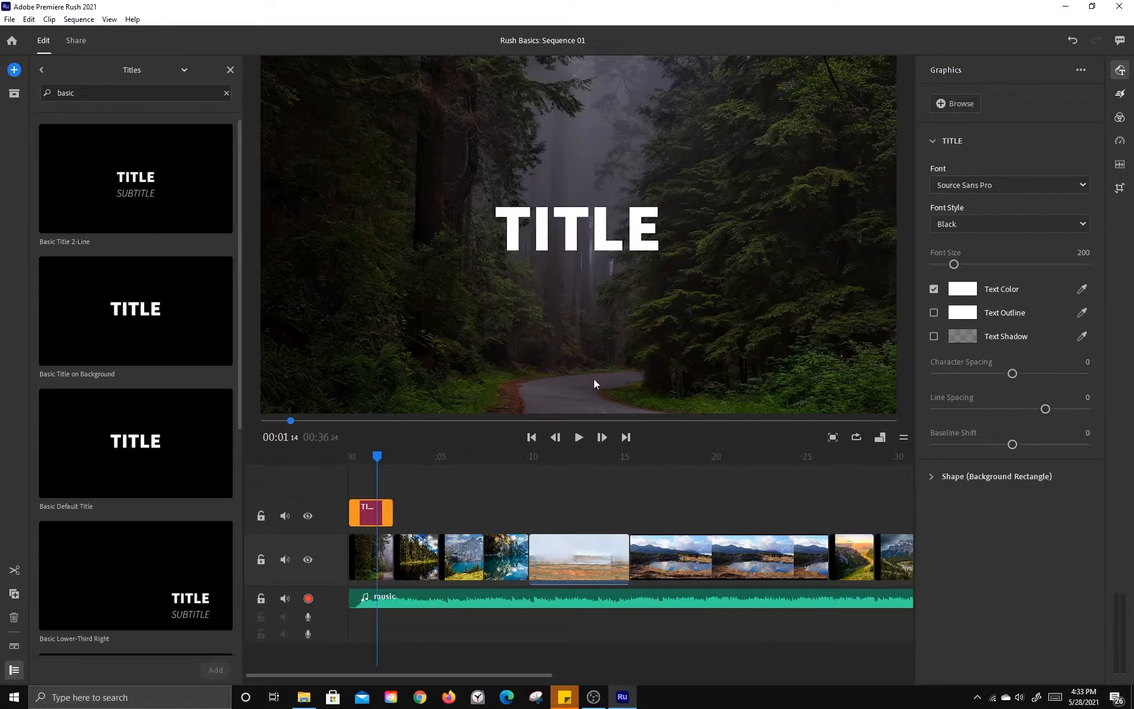
{"action": "left_click", "coordinate": [494, 458]}
Step: Select the title and try Stencil Std as its font
{"action": "left_click", "coordinate": [378, 508]}
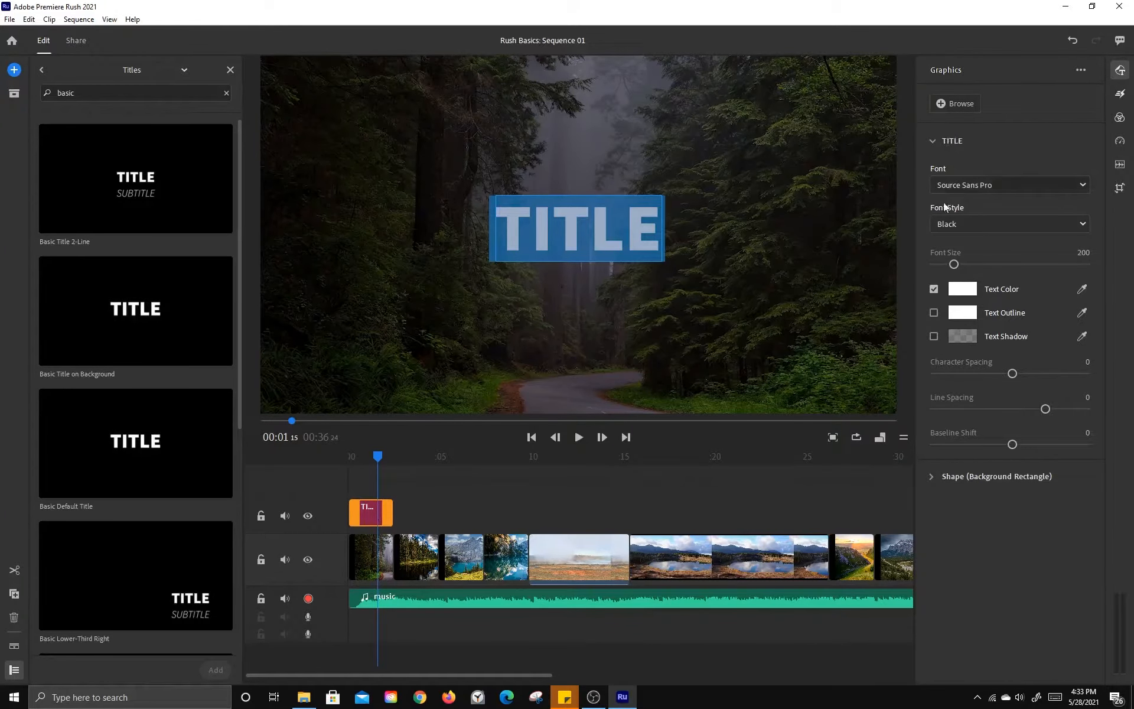
{"action": "left_click", "coordinate": [1083, 185]}
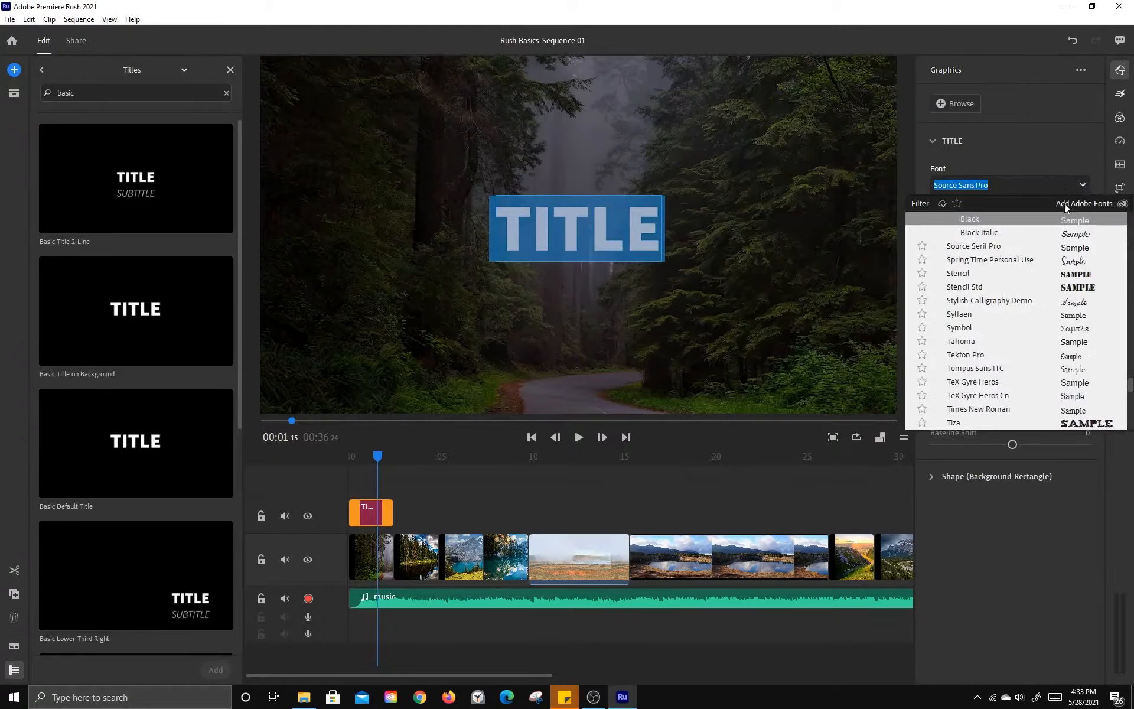
{"action": "left_click", "coordinate": [965, 287]}
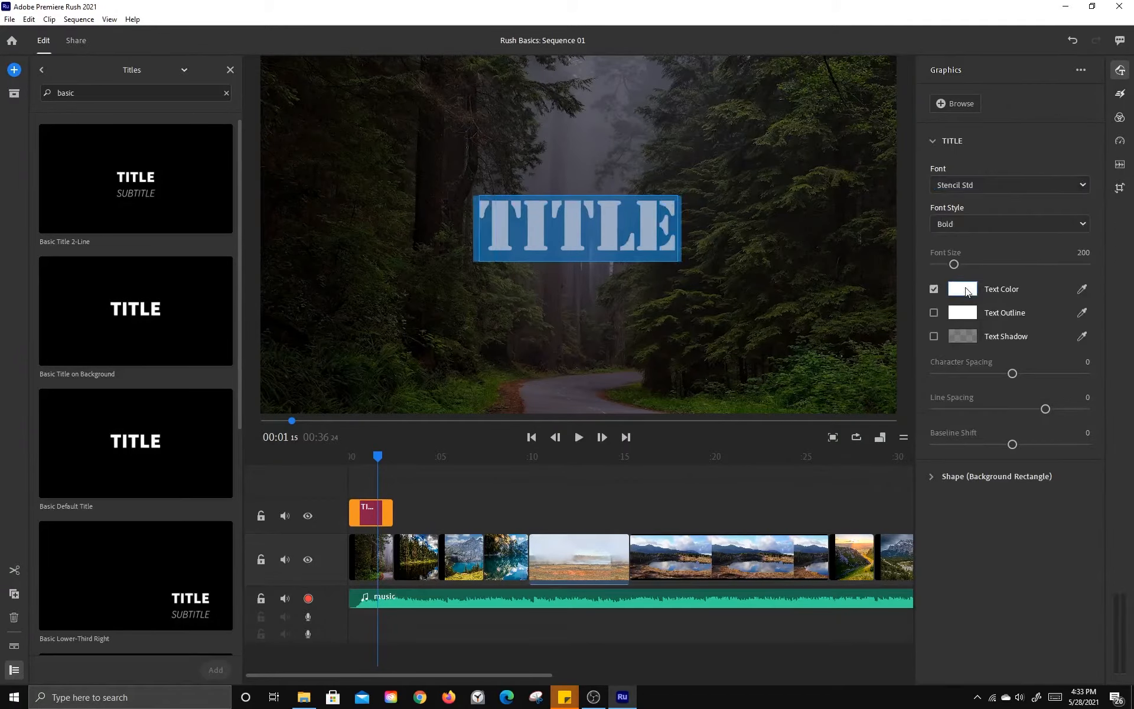
Step: Try Intro Inline as the title's font
{"action": "left_click", "coordinate": [1072, 184]}
{"action": "scroll", "coordinate": [992, 260], "scroll_direction": "up", "scroll_amount": 20}
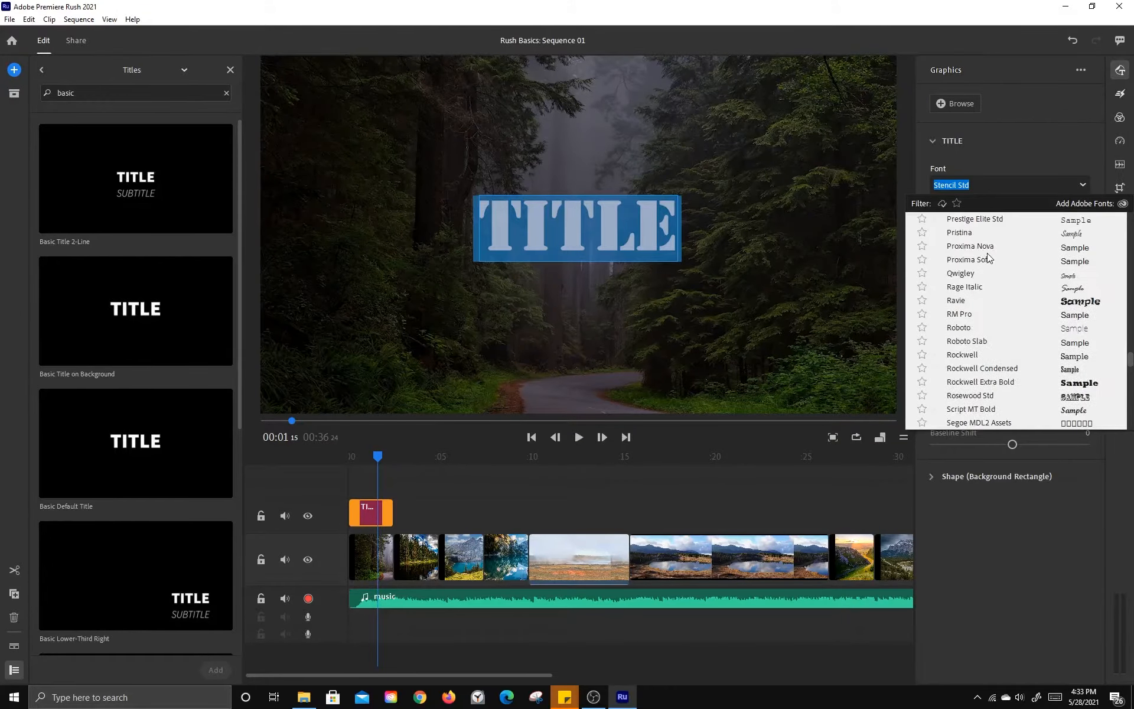
{"action": "scroll", "coordinate": [986, 256], "scroll_direction": "up", "scroll_amount": 20}
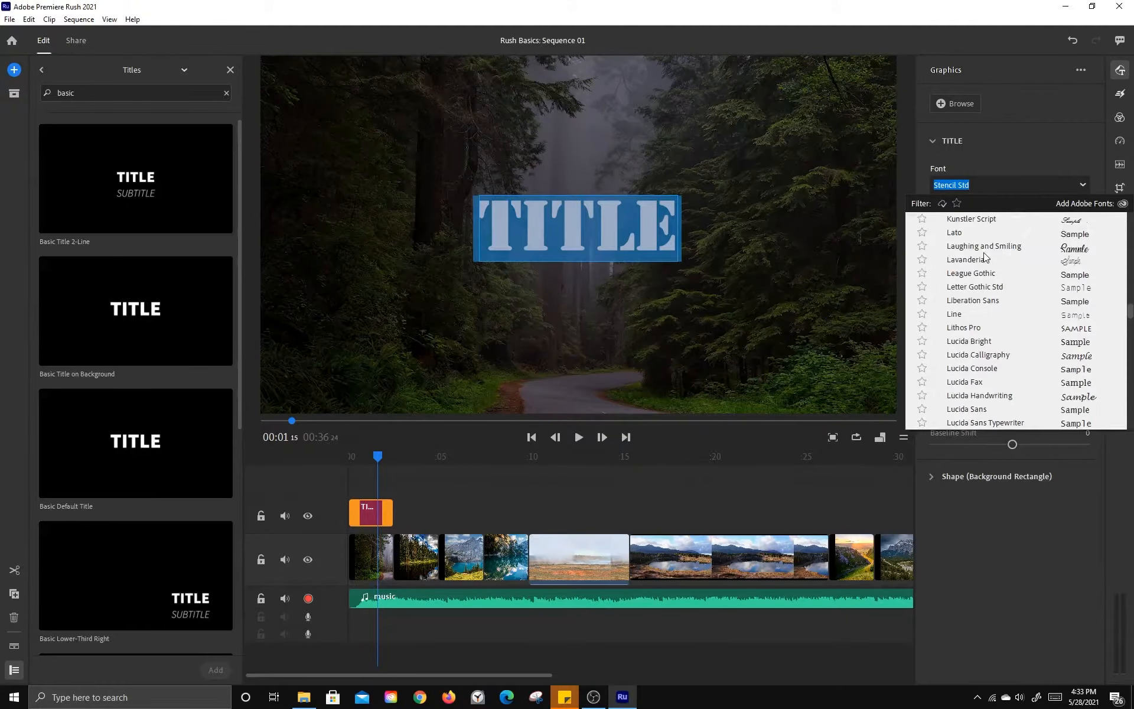
{"action": "scroll", "coordinate": [971, 256], "scroll_direction": "up", "scroll_amount": 5}
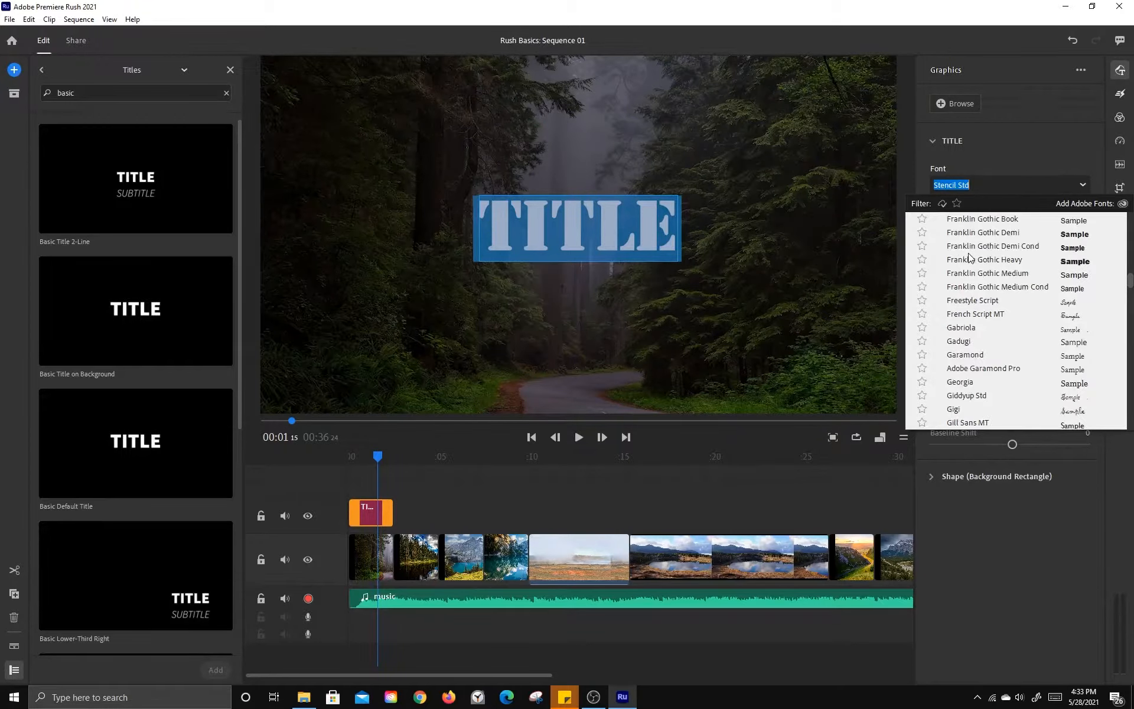
{"action": "scroll", "coordinate": [969, 257], "scroll_direction": "up", "scroll_amount": 15}
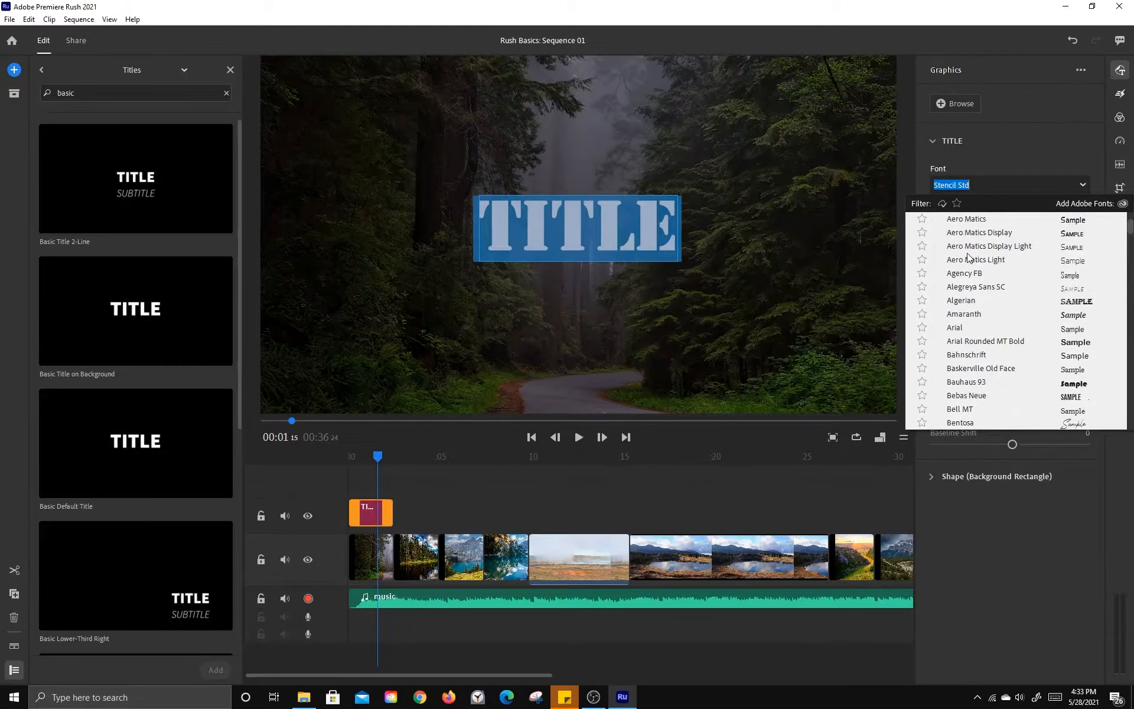
{"action": "scroll", "coordinate": [968, 258], "scroll_direction": "up", "scroll_amount": 3}
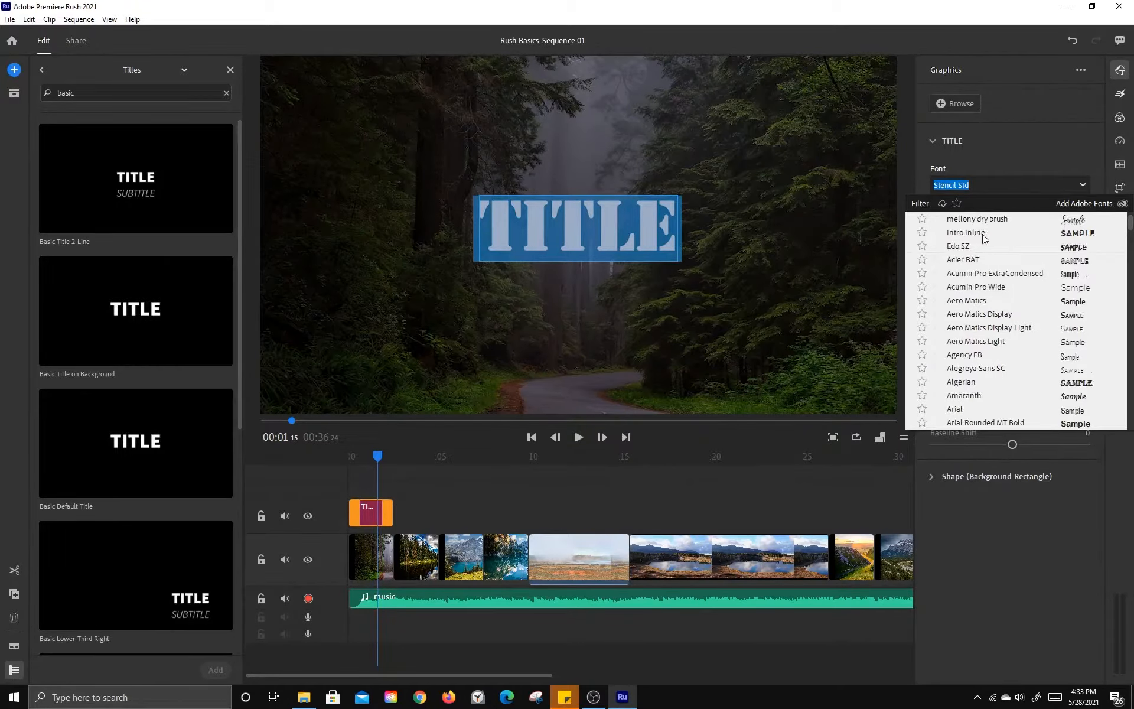
{"action": "left_click", "coordinate": [976, 232]}
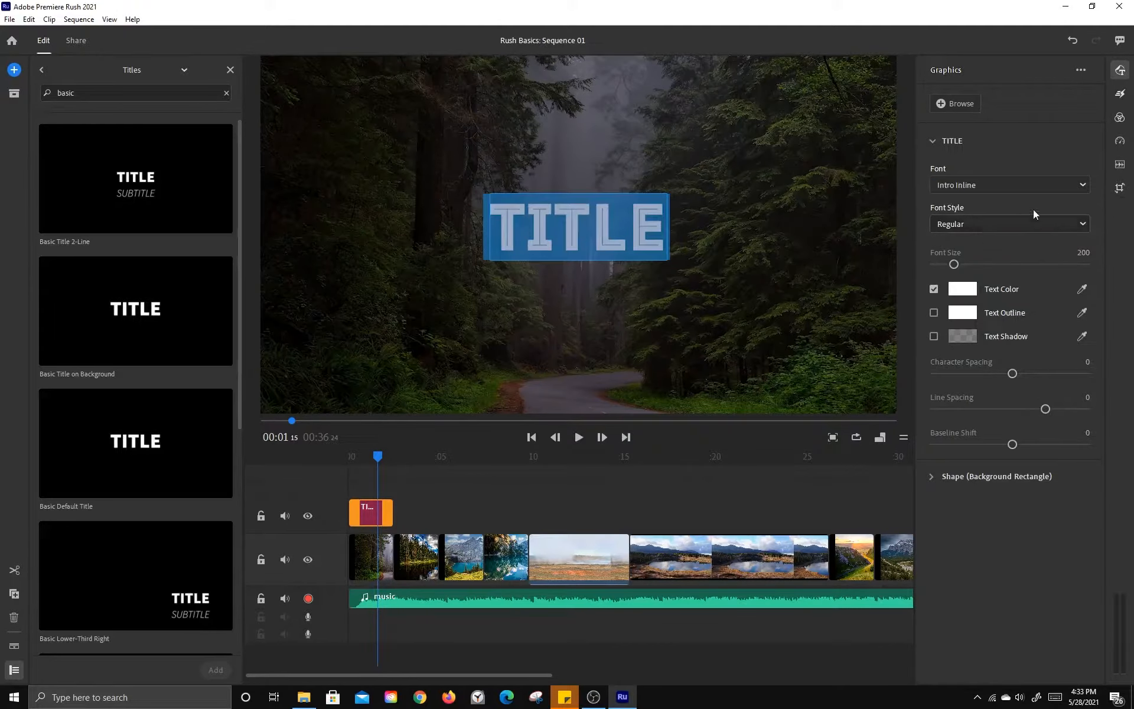
Step: Try Kremlin Pro as the title's font, browse the other fonts and undo the font changes
{"action": "left_click", "coordinate": [1085, 185]}
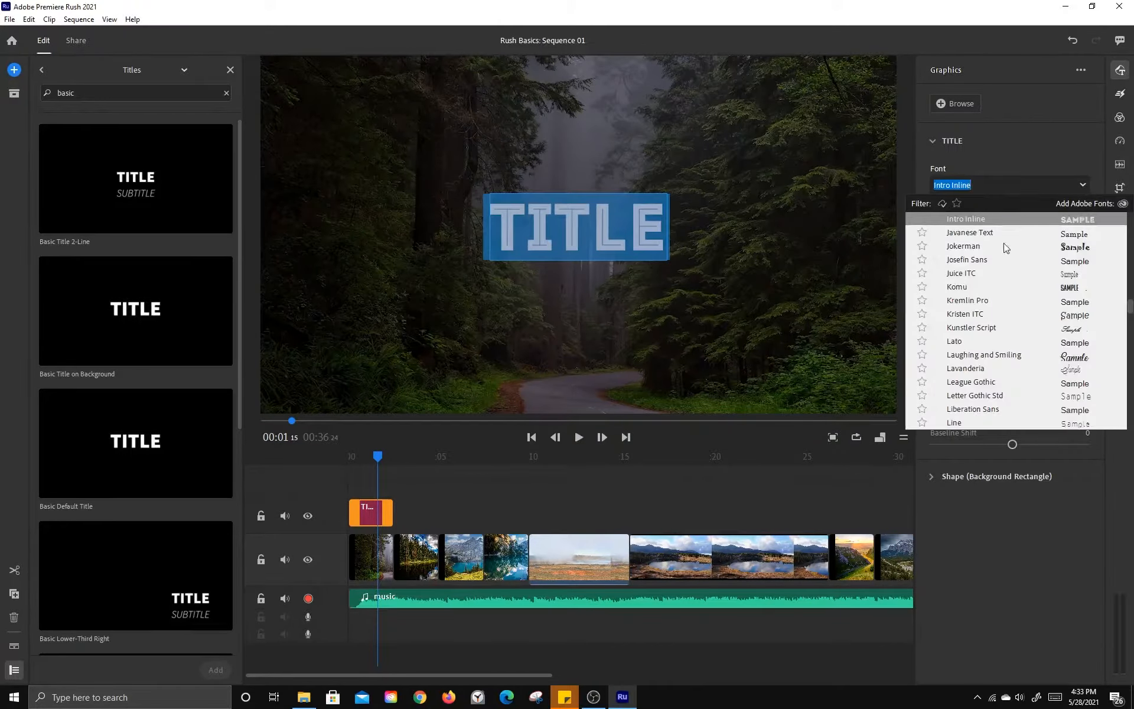
{"action": "left_click", "coordinate": [966, 301]}
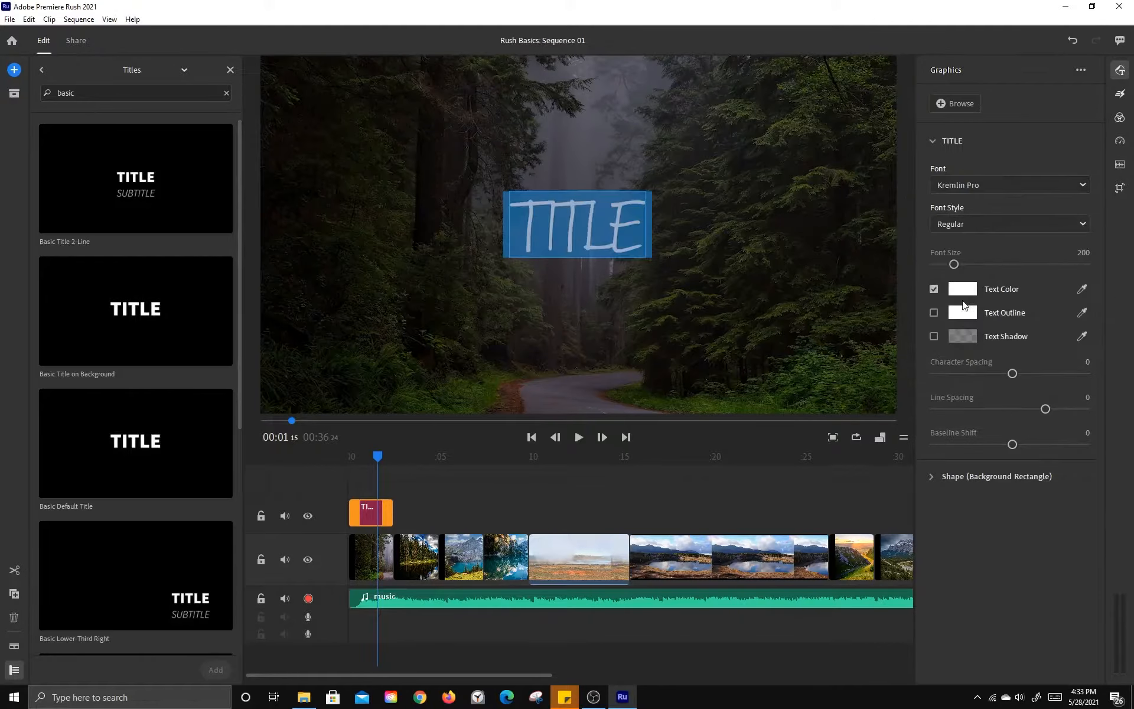
{"action": "left_click", "coordinate": [1082, 185]}
{"action": "scroll", "coordinate": [1039, 282], "scroll_direction": "up", "scroll_amount": 2}
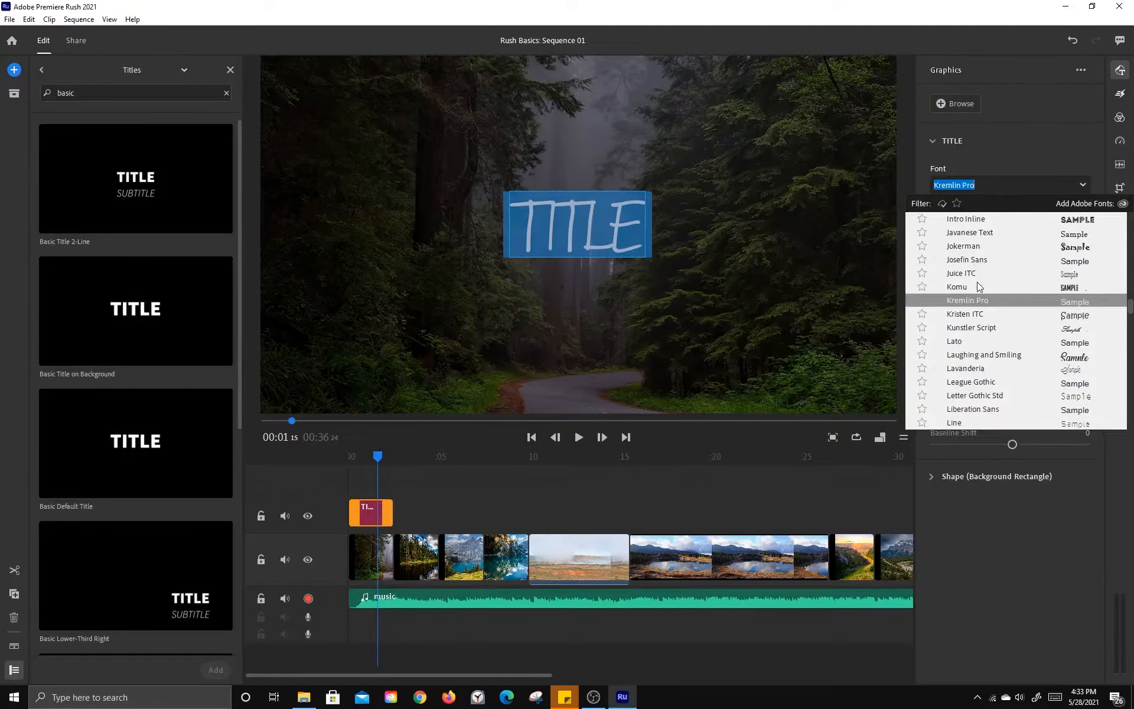
{"action": "scroll", "coordinate": [977, 290], "scroll_direction": "down", "scroll_amount": 15}
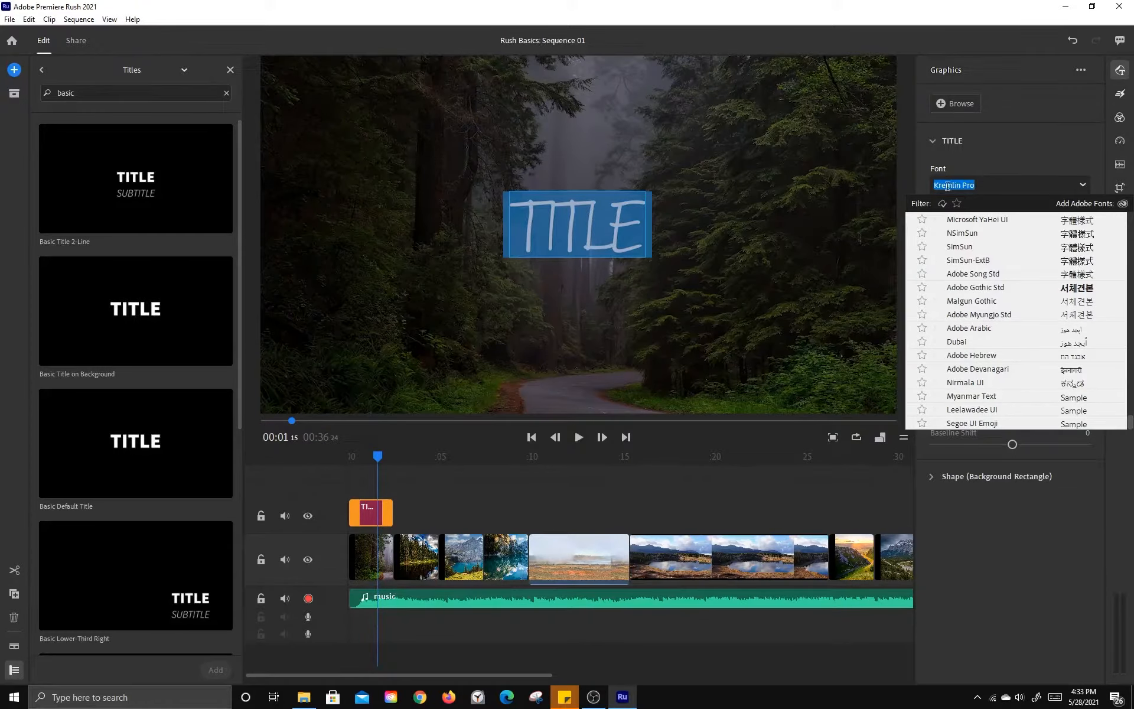
{"action": "left_click", "coordinate": [831, 267]}
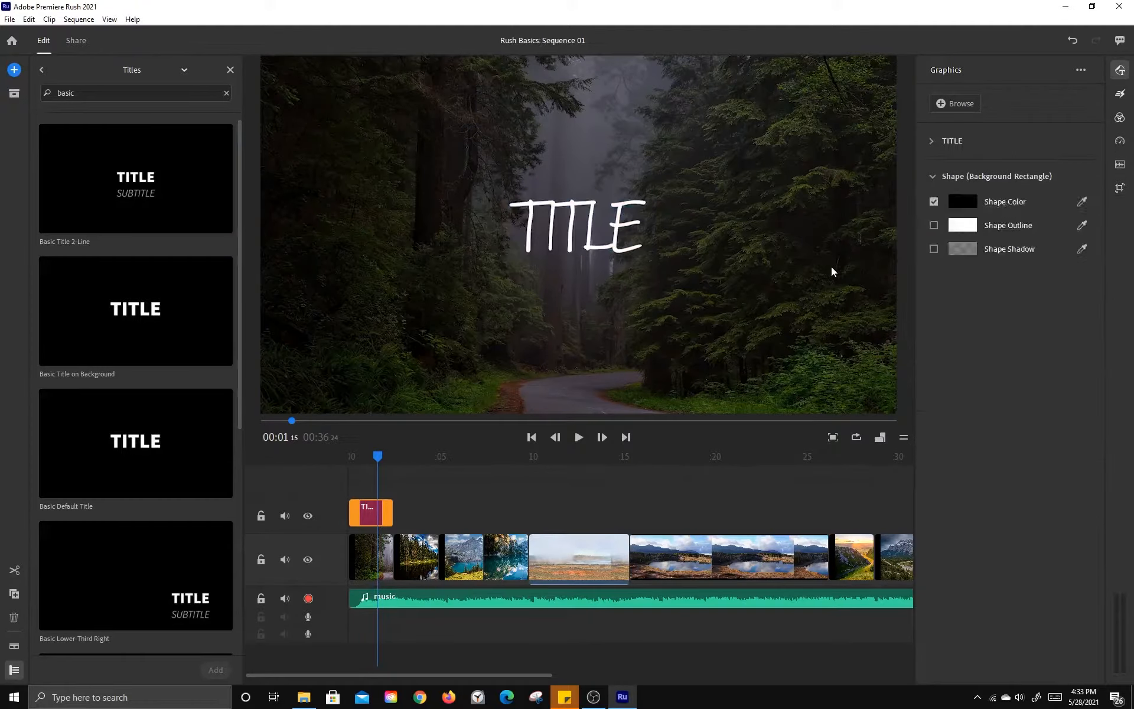
{"action": "key", "text": "ctrl+z"}
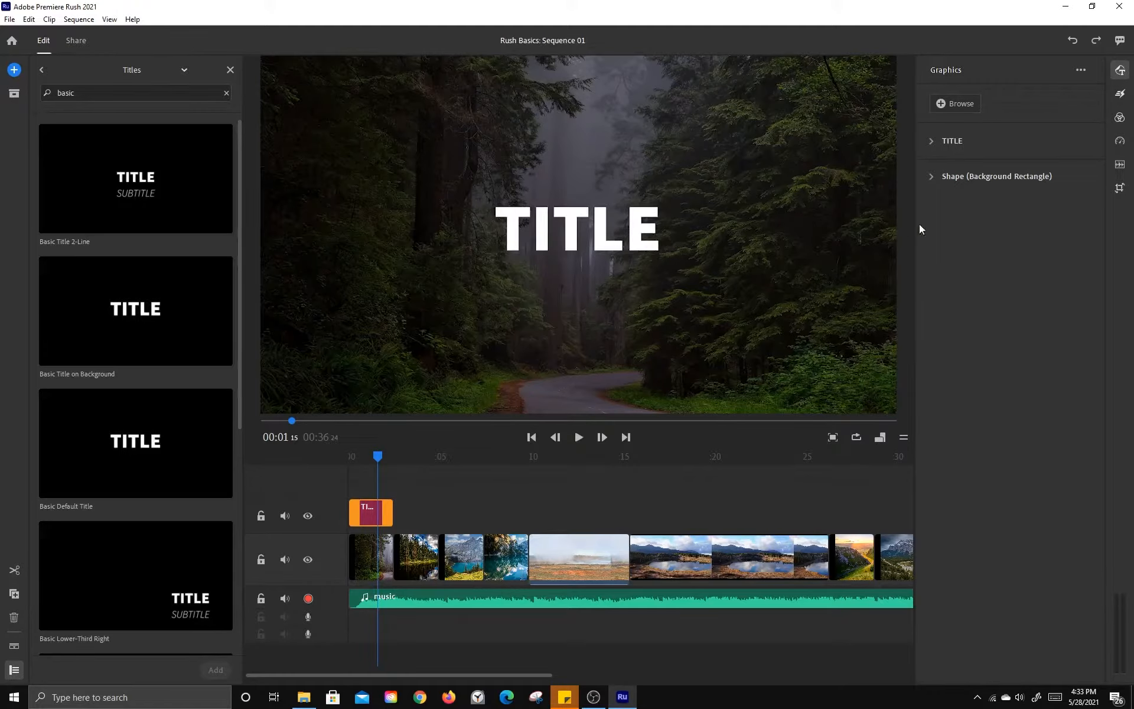
Step: Open the title's background rectangle settings and toggle its shape color off and on to compare the effect
{"action": "left_click", "coordinate": [933, 144]}
{"action": "left_click", "coordinate": [931, 141]}
{"action": "left_click", "coordinate": [930, 176]}
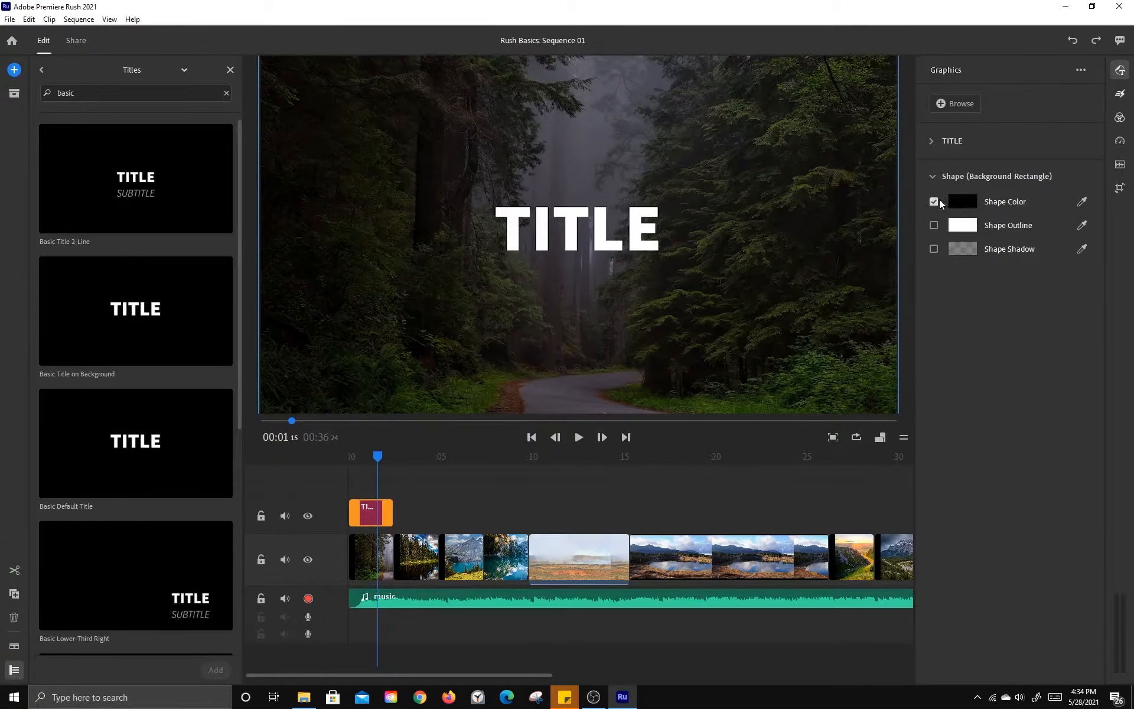
{"action": "left_click", "coordinate": [937, 201]}
{"action": "left_click", "coordinate": [933, 201]}
{"action": "left_click", "coordinate": [933, 201]}
{"action": "left_click", "coordinate": [933, 201]}
Step: Set the shape color of the title's background rectangle to red
{"action": "left_click", "coordinate": [963, 201]}
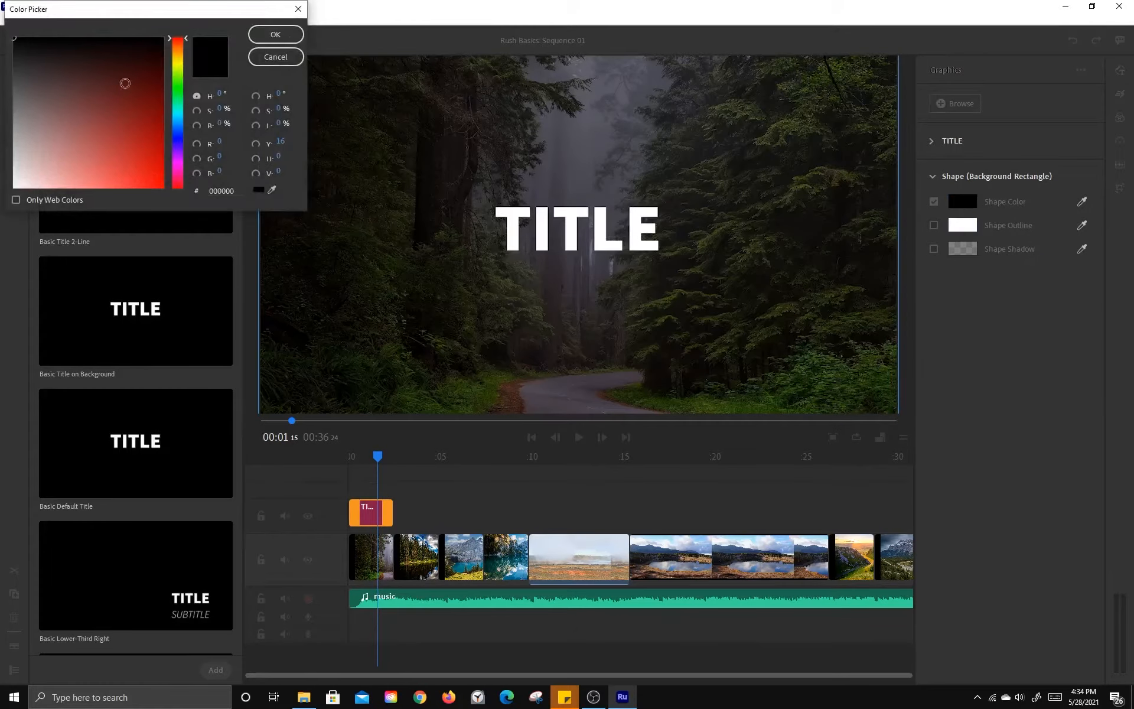
{"action": "left_click", "coordinate": [127, 119]}
{"action": "left_click", "coordinate": [141, 153]}
{"action": "left_click", "coordinate": [275, 35]}
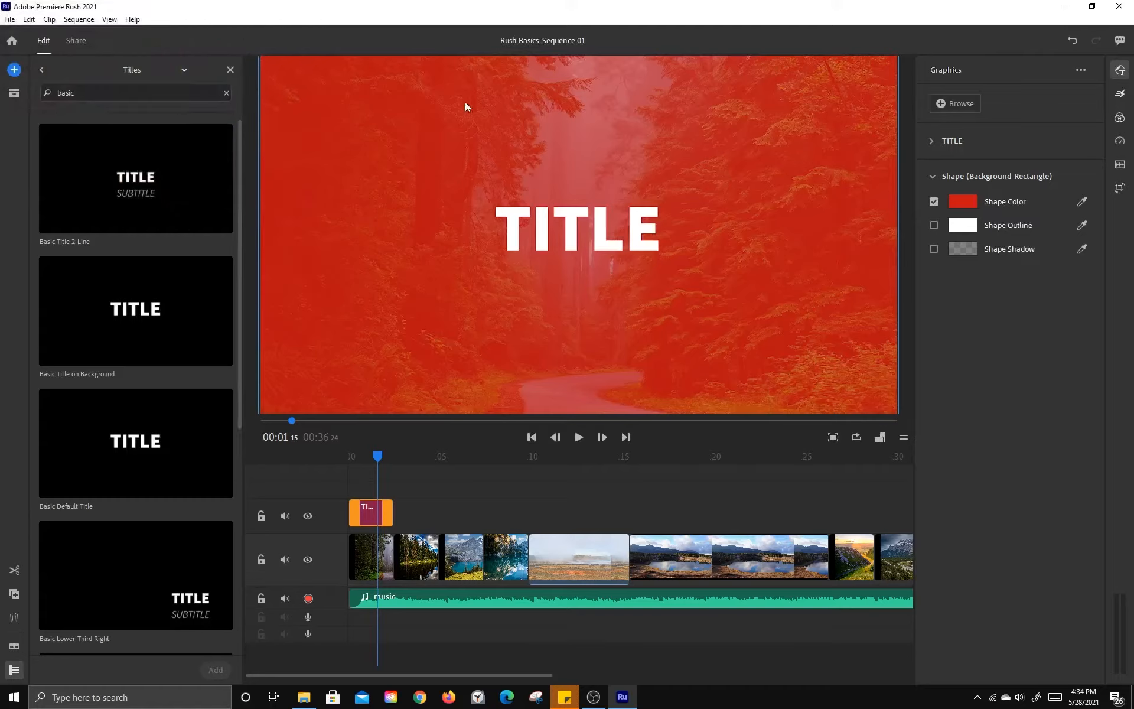
Step: Change the shape color of the title's background rectangle to blue and turn that shape color off
{"action": "left_click", "coordinate": [963, 202]}
{"action": "left_click", "coordinate": [177, 122]}
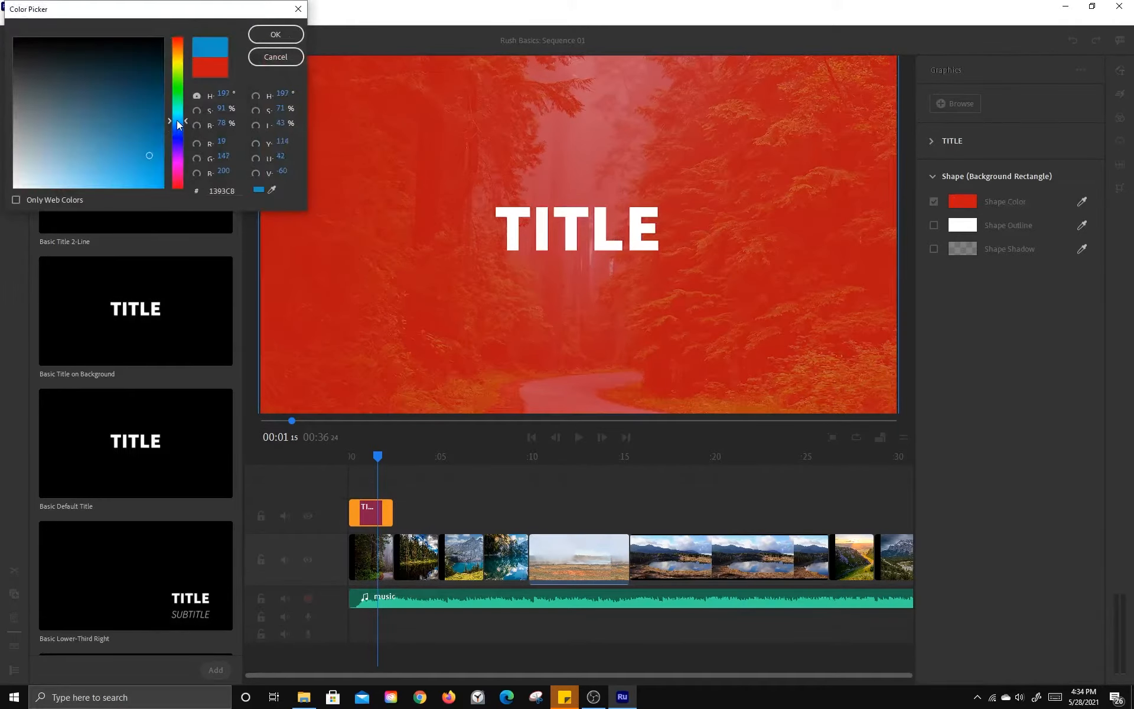
{"action": "left_click", "coordinate": [150, 114]}
{"action": "left_click", "coordinate": [275, 34]}
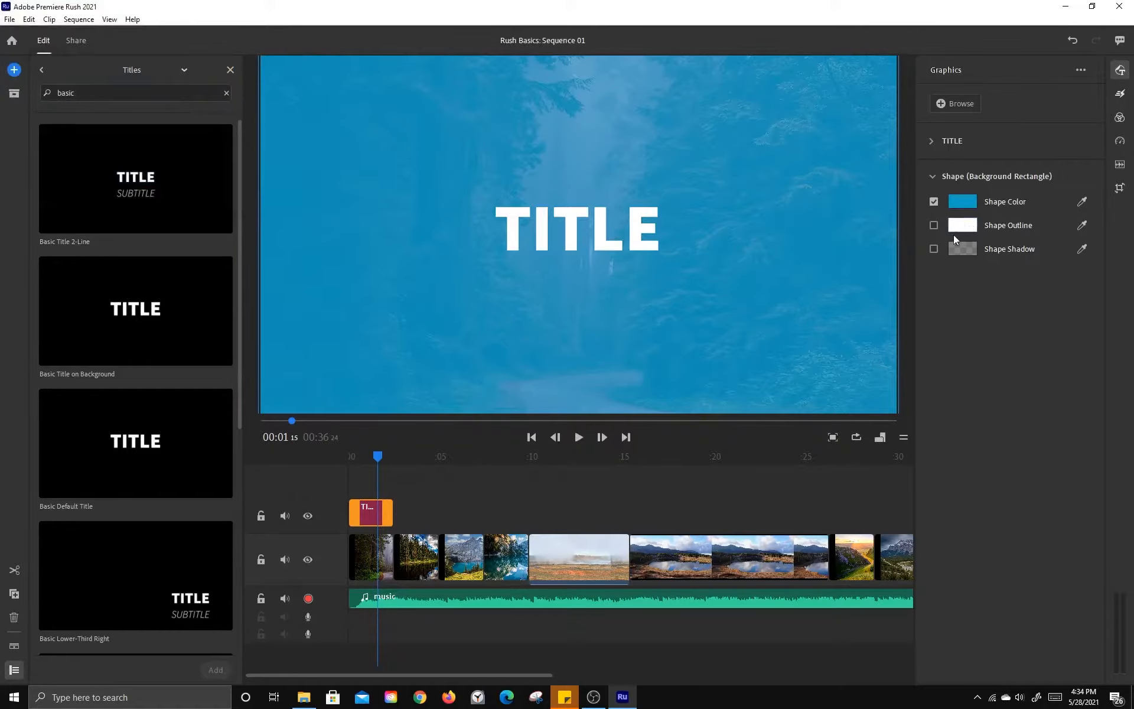
{"action": "left_click", "coordinate": [933, 202]}
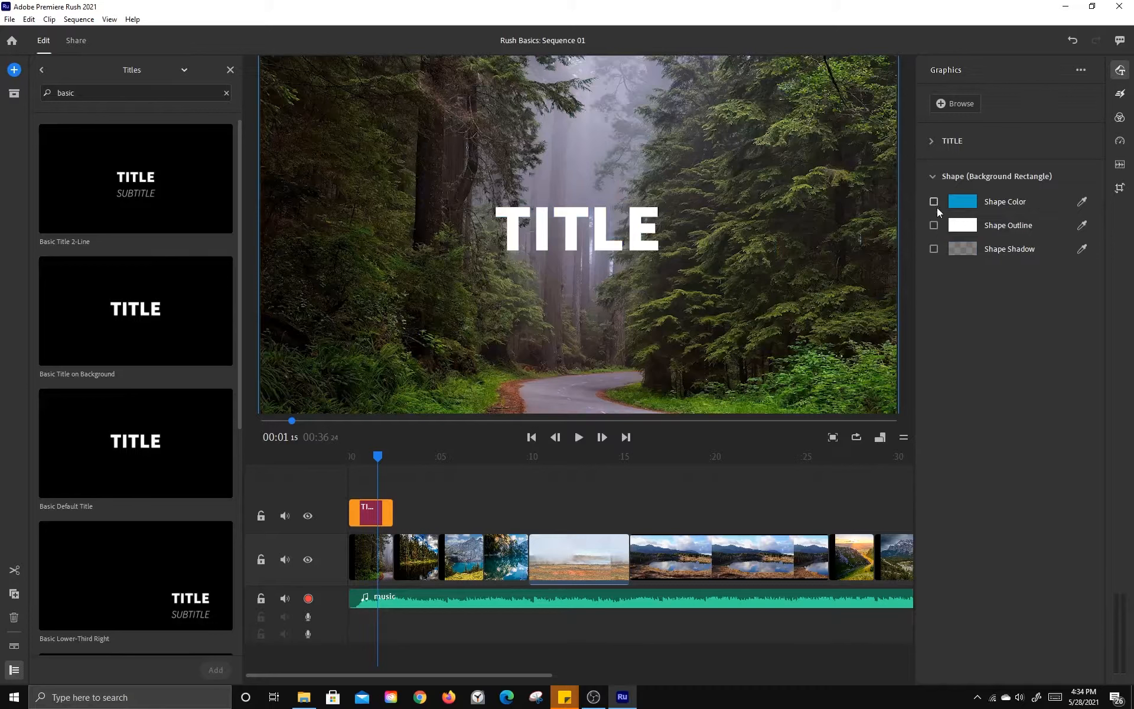
{"action": "left_click", "coordinate": [932, 176]}
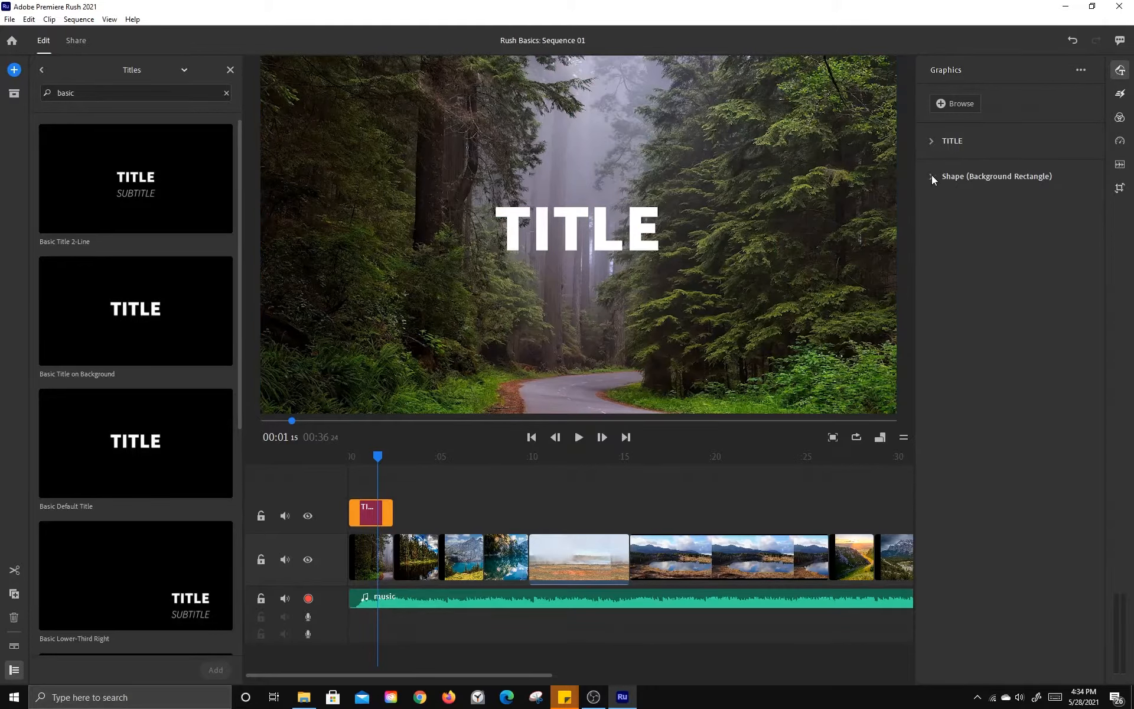
Step: Set the title text's font size to 215
{"action": "left_click", "coordinate": [933, 140]}
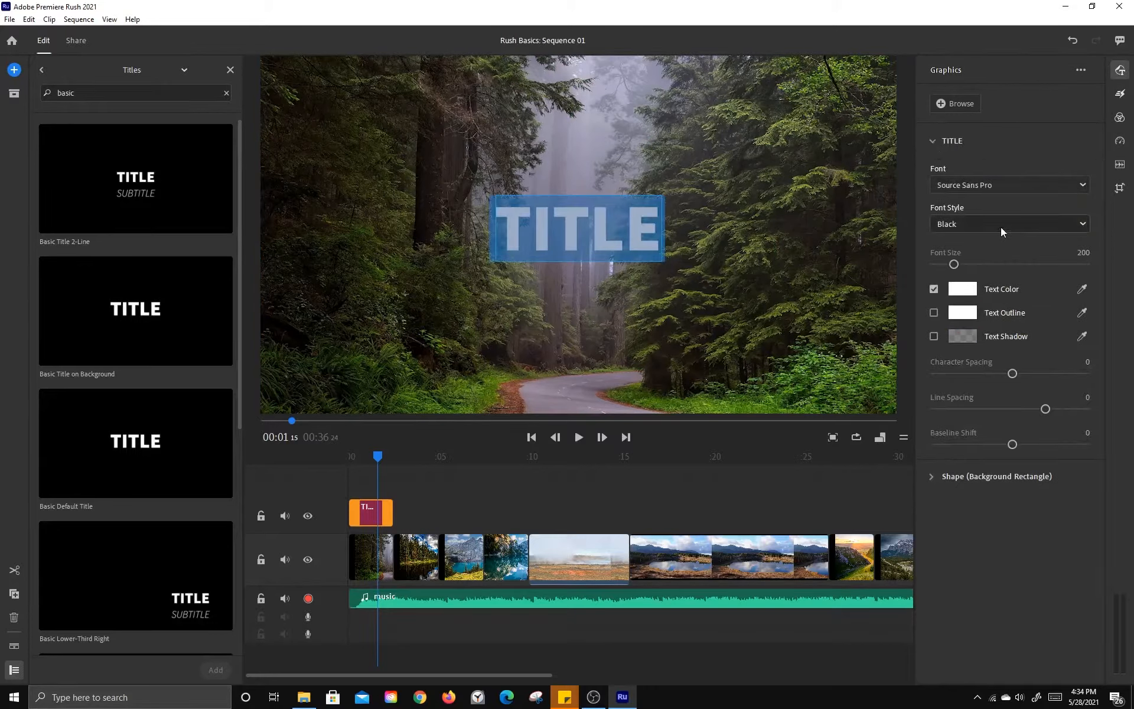
{"action": "left_click_drag", "start_coordinate": [953, 264], "coordinate": [955, 262]}
Step: Try the Bold font style on the title text and undo it
{"action": "left_click", "coordinate": [966, 224]}
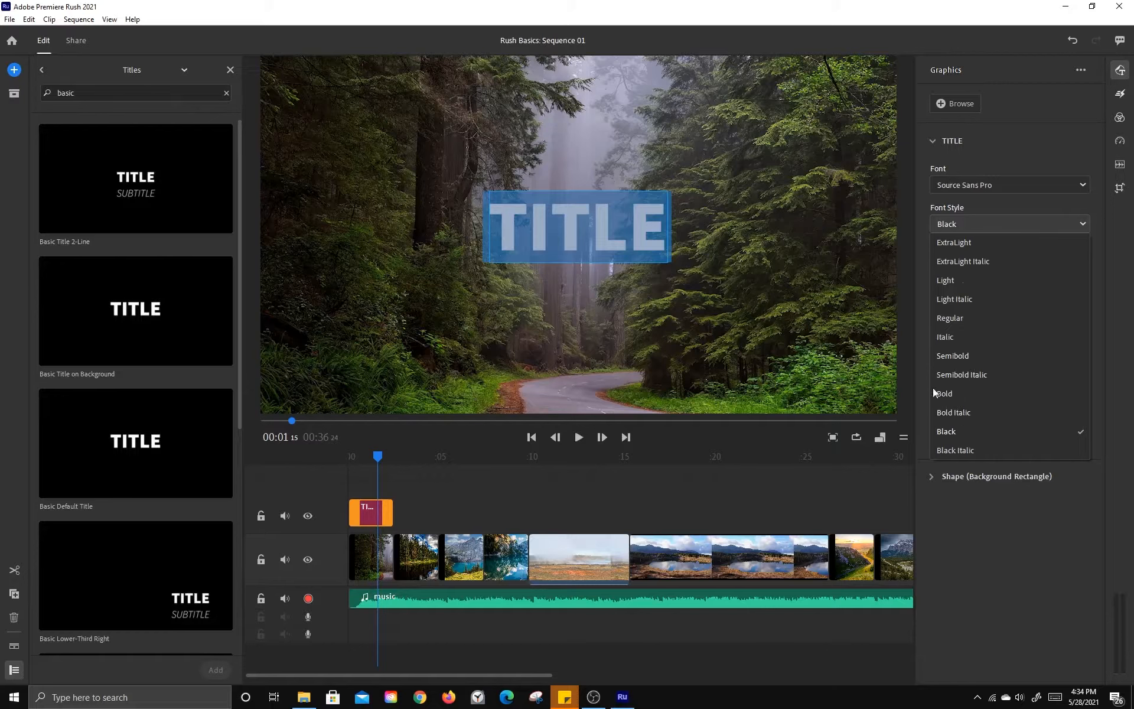
{"action": "left_click", "coordinate": [949, 394]}
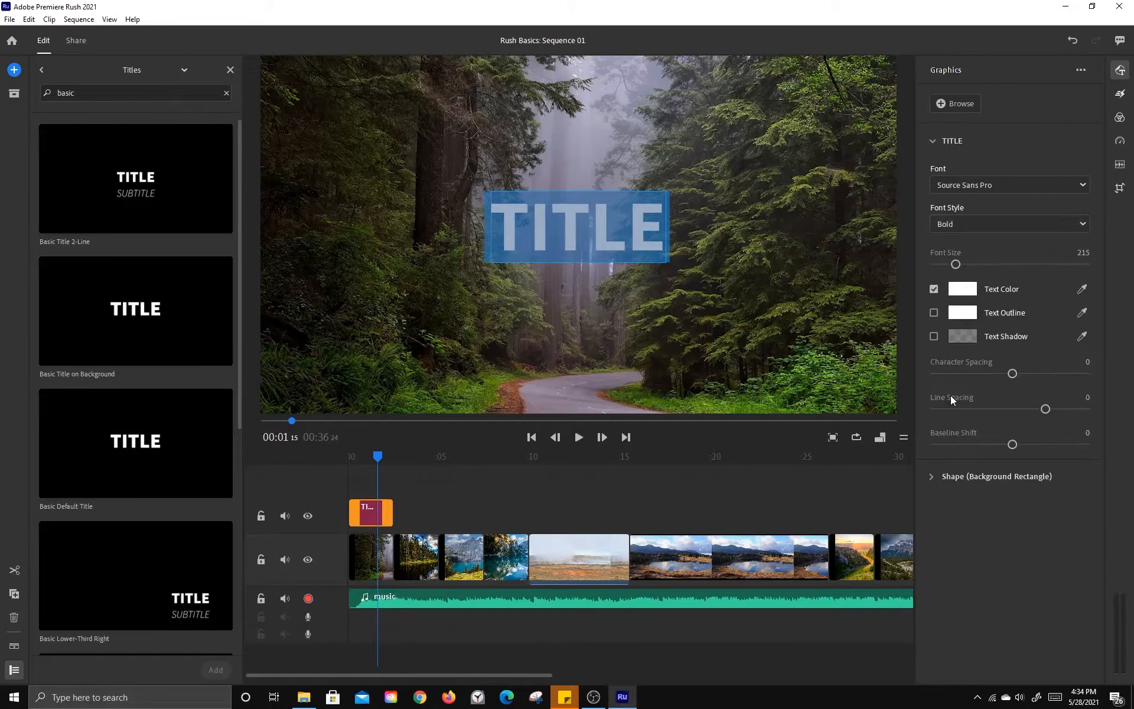
{"action": "key", "text": "ctrl+z"}
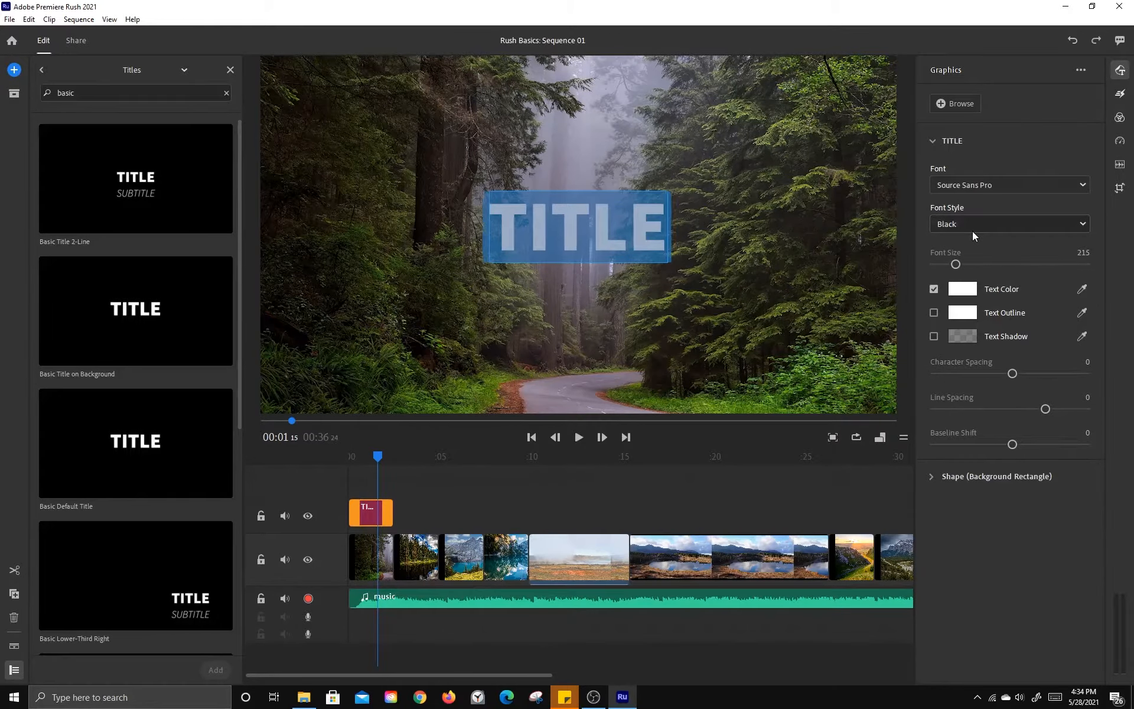
Step: Try a title text color sampled from the forest in the preview and undo the color change
{"action": "left_click", "coordinate": [963, 292]}
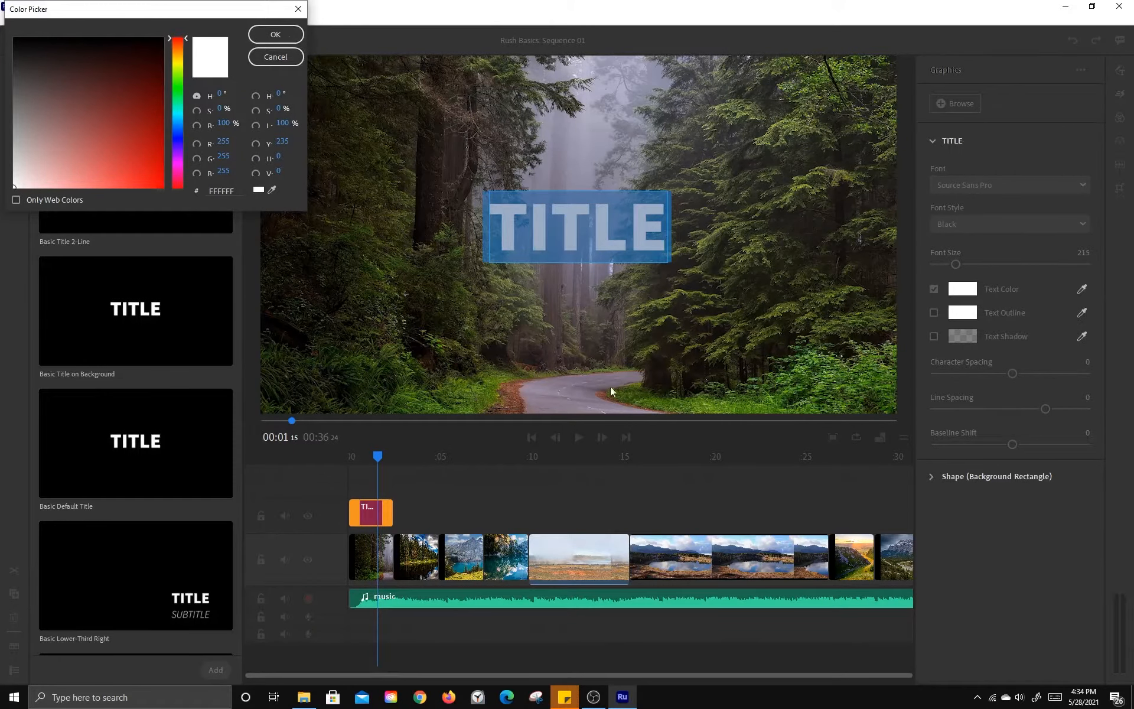
{"action": "left_click", "coordinate": [273, 190]}
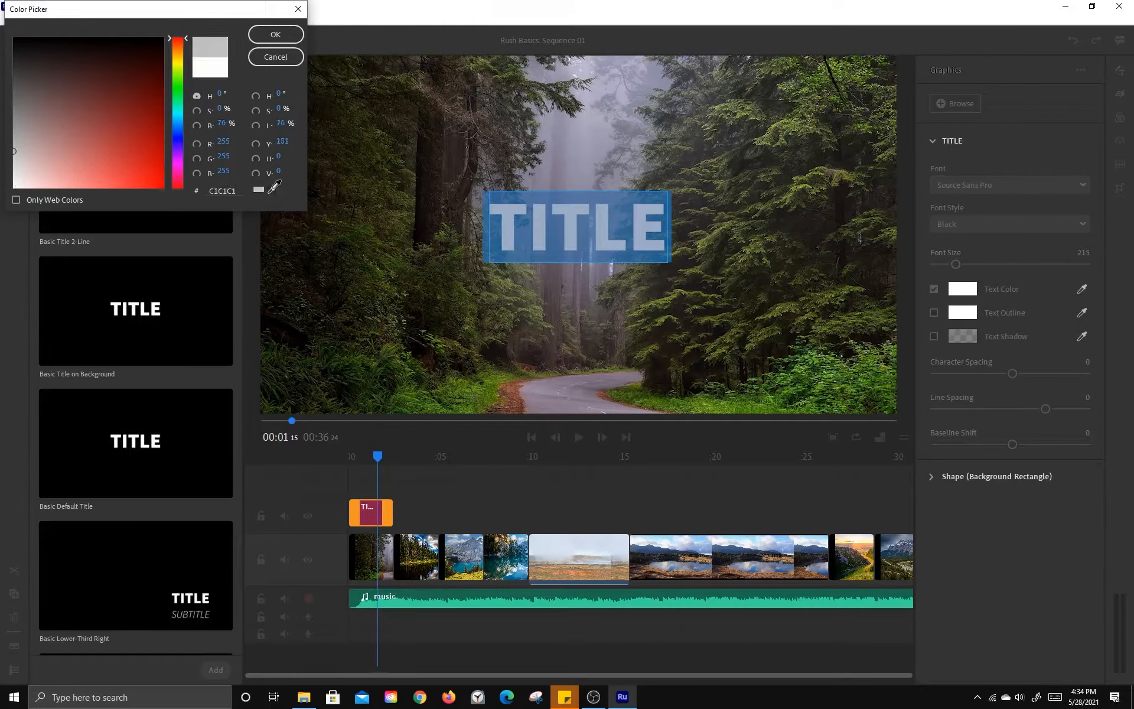
{"action": "left_click", "coordinate": [556, 291]}
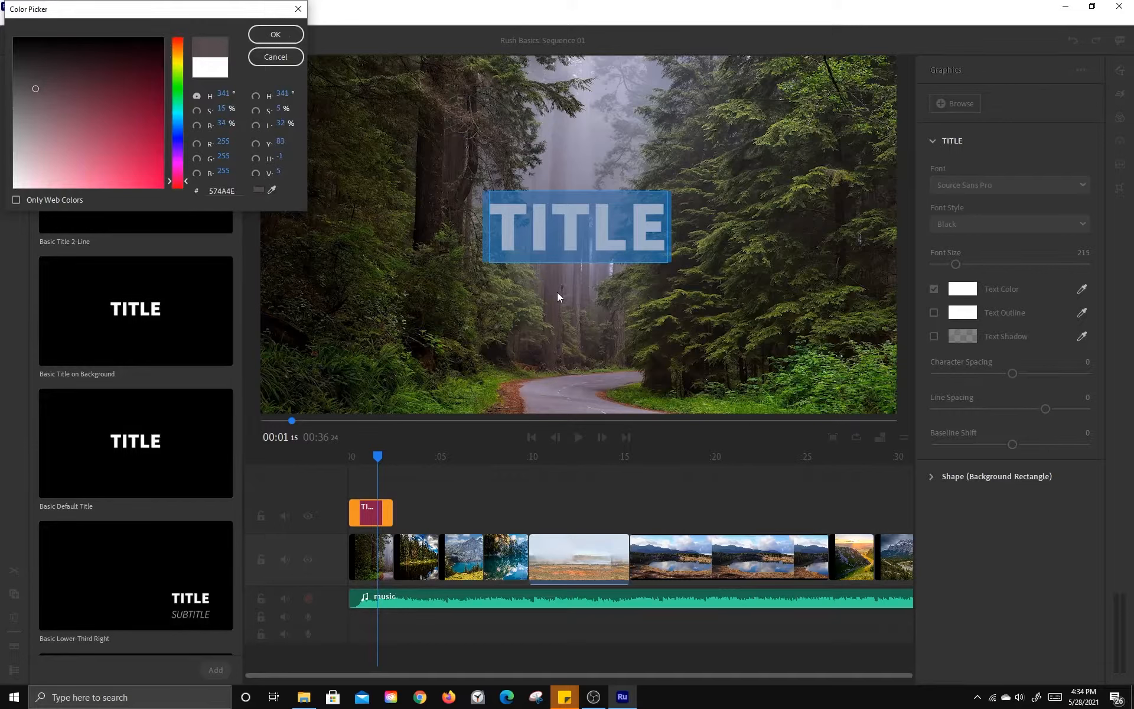
{"action": "left_click", "coordinate": [262, 32]}
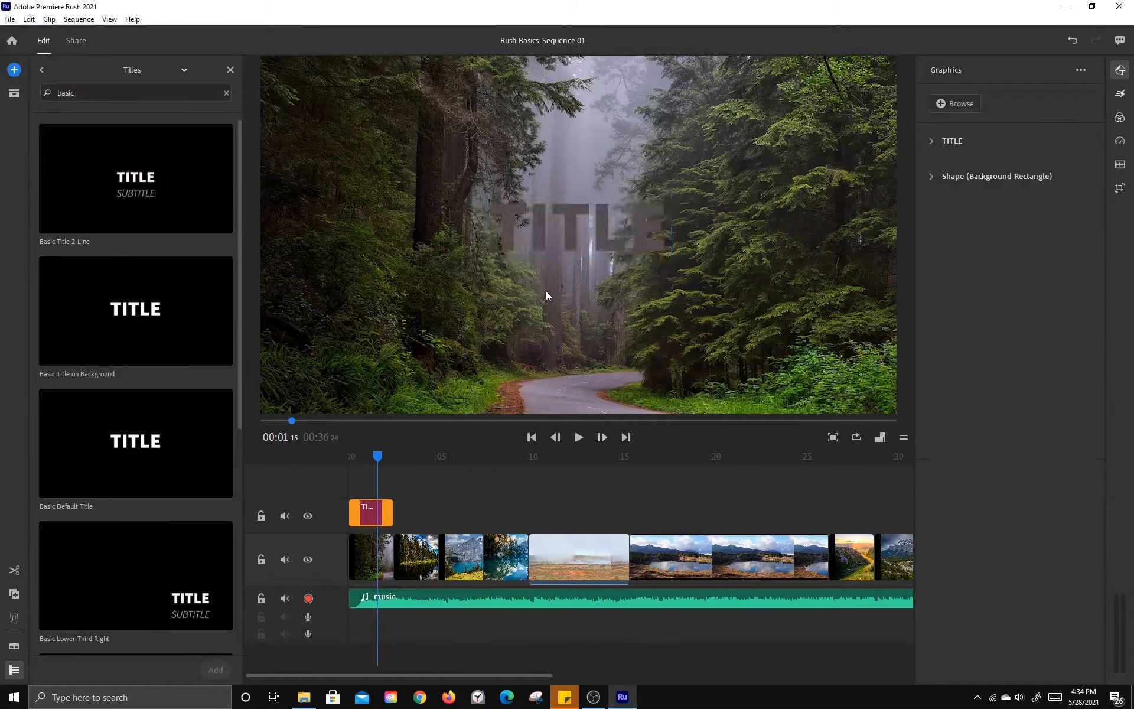
{"action": "key", "text": "ctrl+z"}
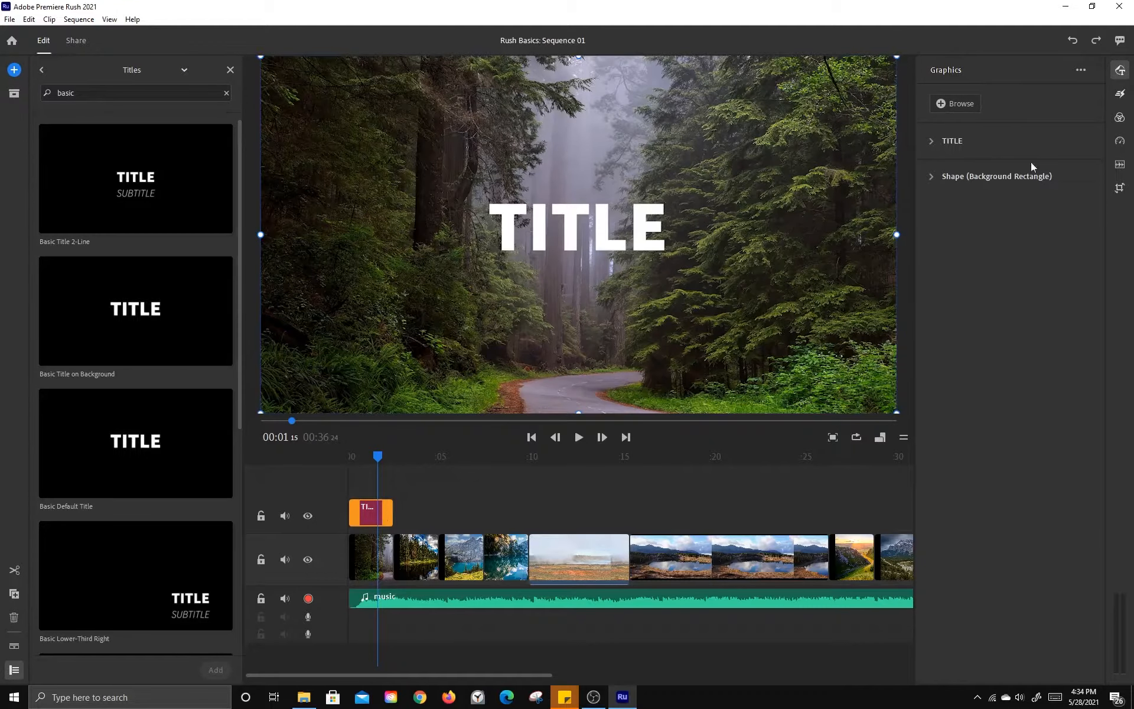
Step: Add a text outline to the title in an olive green sampled from the trees, with an outline size of 8
{"action": "left_click", "coordinate": [933, 142]}
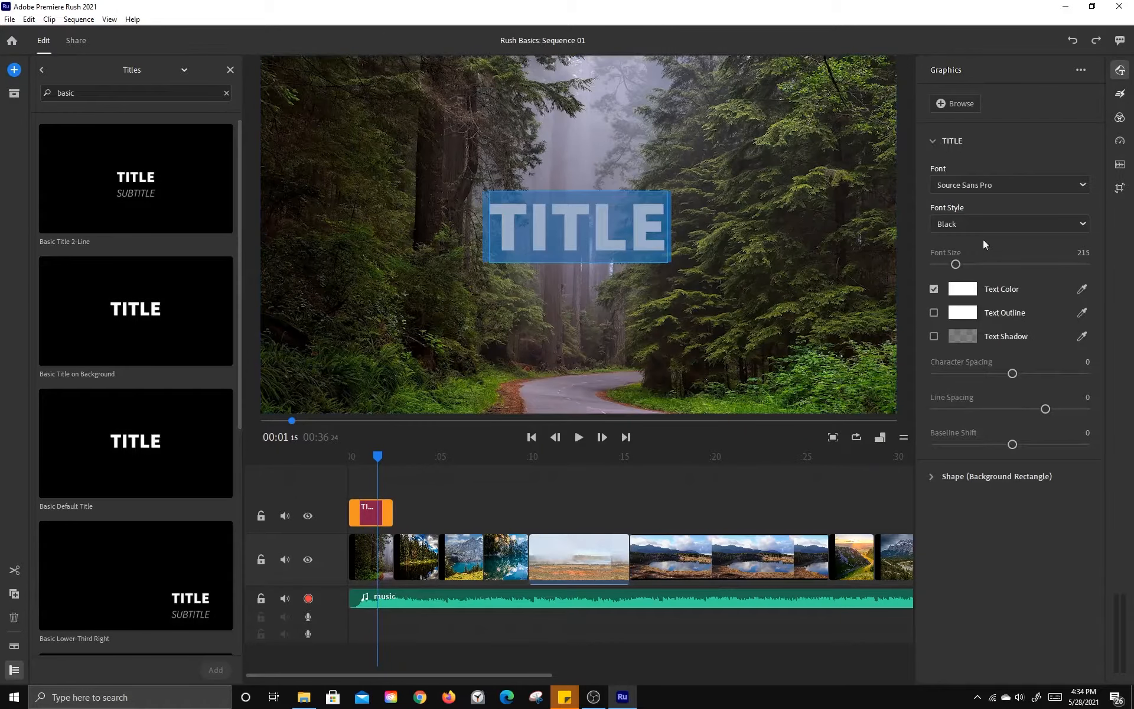
{"action": "left_click", "coordinate": [933, 313]}
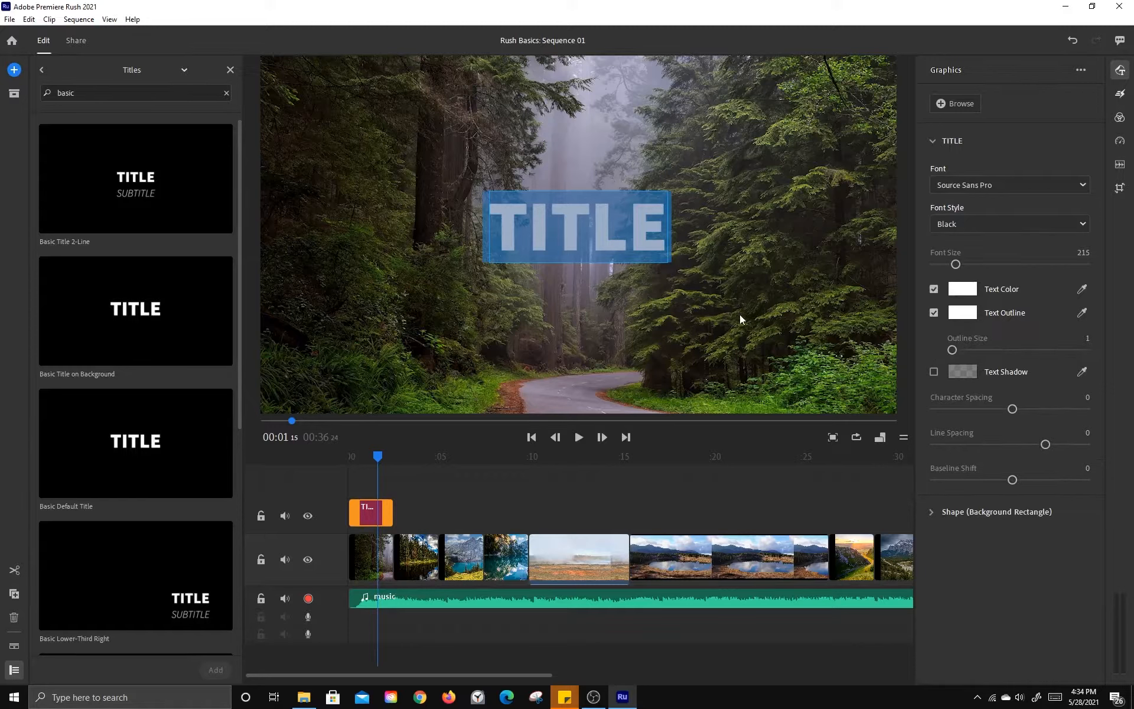
{"action": "left_click", "coordinate": [1081, 312]}
{"action": "left_click", "coordinate": [777, 125]}
{"action": "mouse_move", "coordinate": [960, 346]}
{"action": "left_mouse_down"}
{"action": "mouse_move", "coordinate": [976, 345]}
{"action": "mouse_move", "coordinate": [961, 349]}
{"action": "left_mouse_up"}
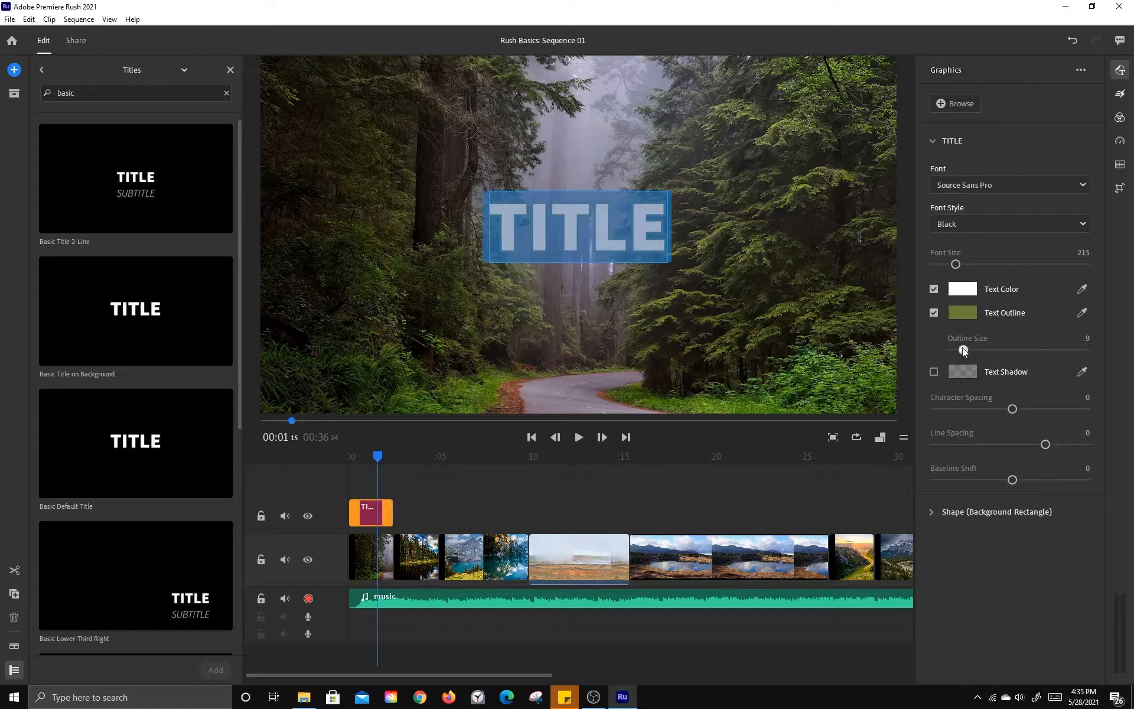
Step: Add a text shadow with 39 opacity to the title and set its character spacing to 8
{"action": "left_click", "coordinate": [933, 372]}
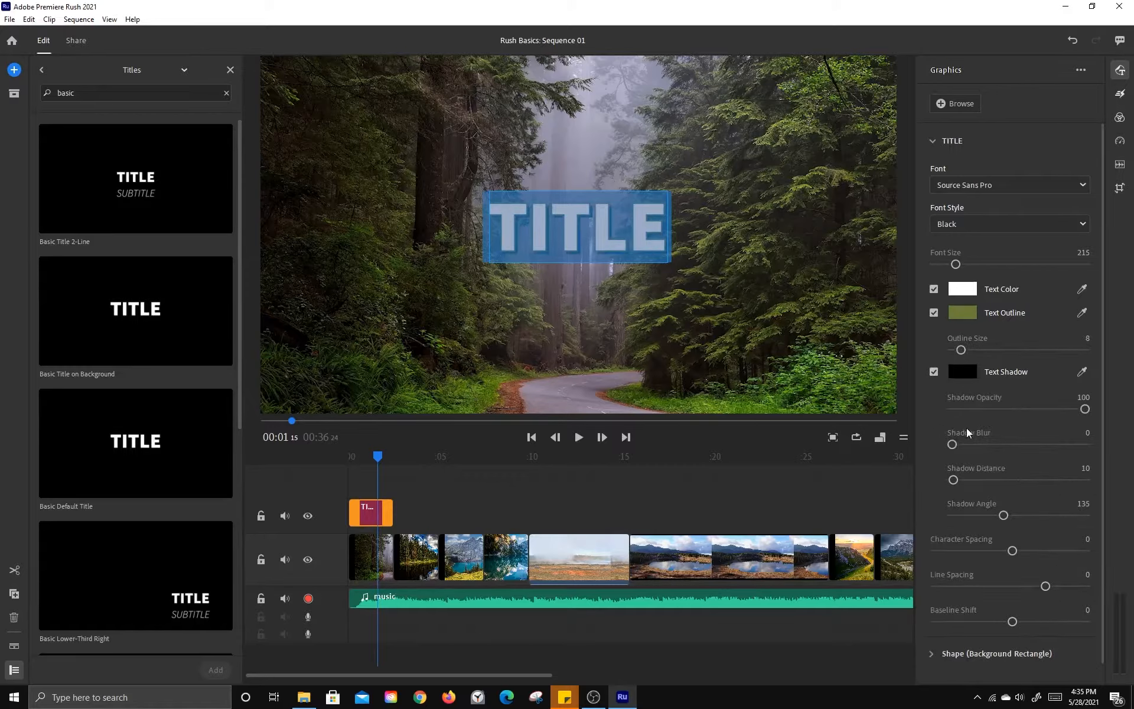
{"action": "scroll", "coordinate": [981, 429], "scroll_direction": "down", "scroll_amount": 1}
{"action": "scroll", "coordinate": [985, 430], "scroll_direction": "down", "scroll_amount": 1}
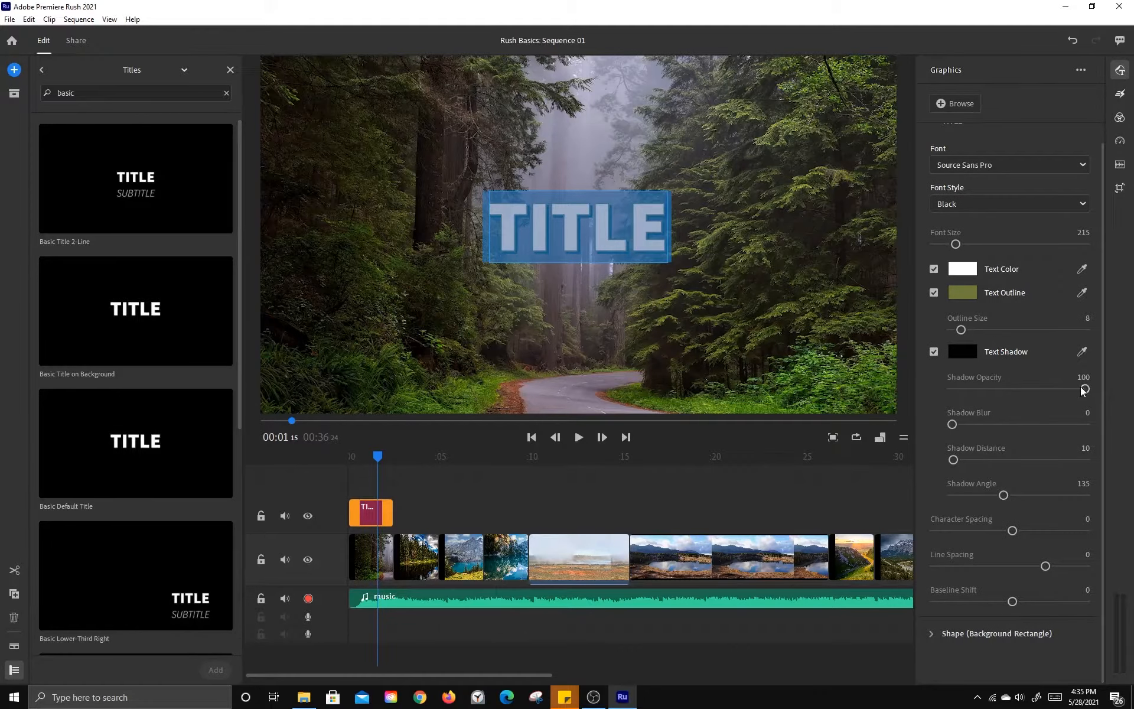
{"action": "left_click_drag", "start_coordinate": [1085, 388], "coordinate": [1002, 391]}
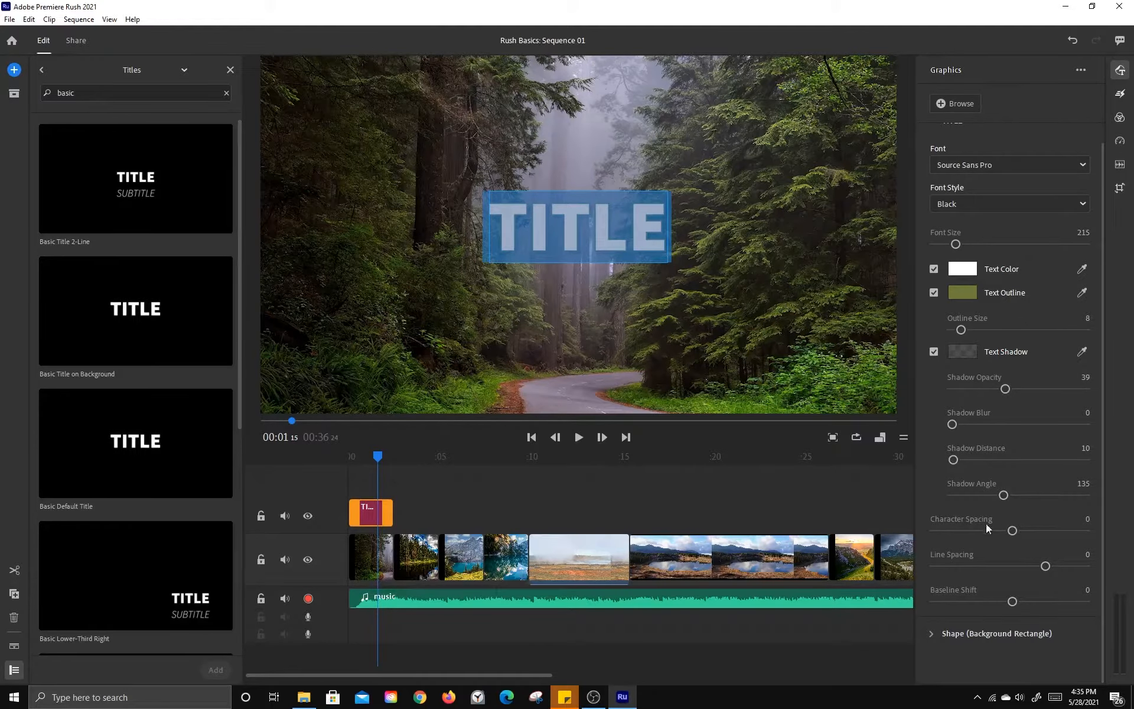
{"action": "left_click_drag", "start_coordinate": [1012, 531], "coordinate": [1016, 530]}
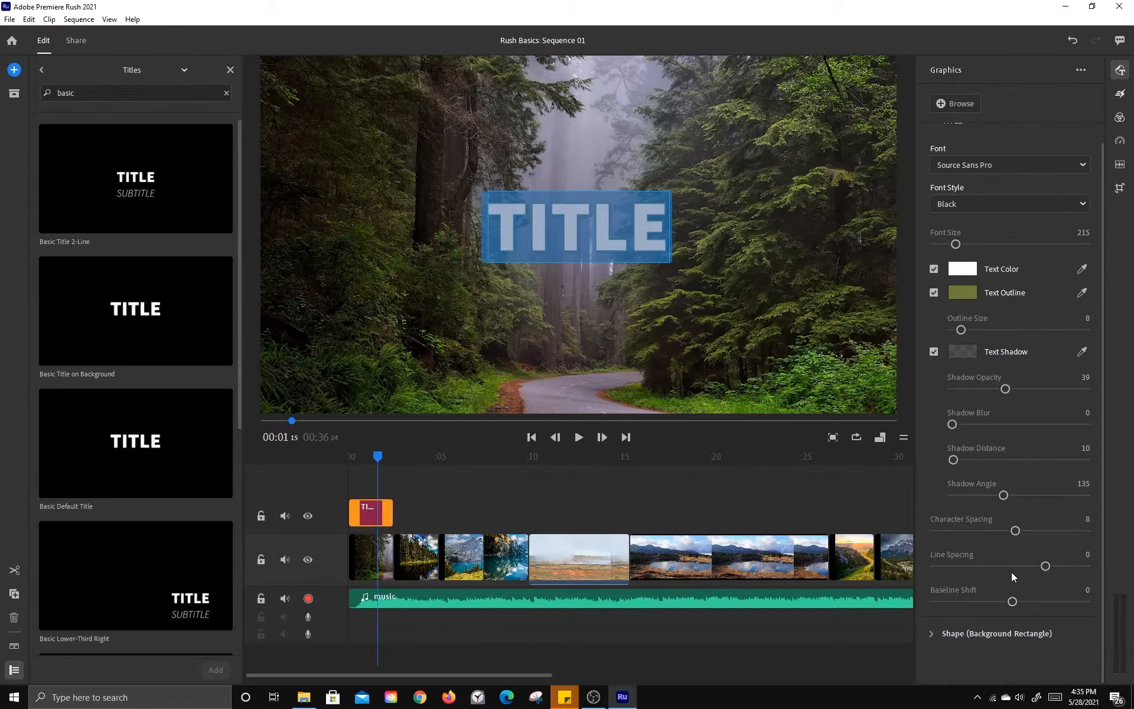
Step: Return to the title clip near the start of the sequence and replace its text with "The Mountains"
{"action": "left_click", "coordinate": [716, 555]}
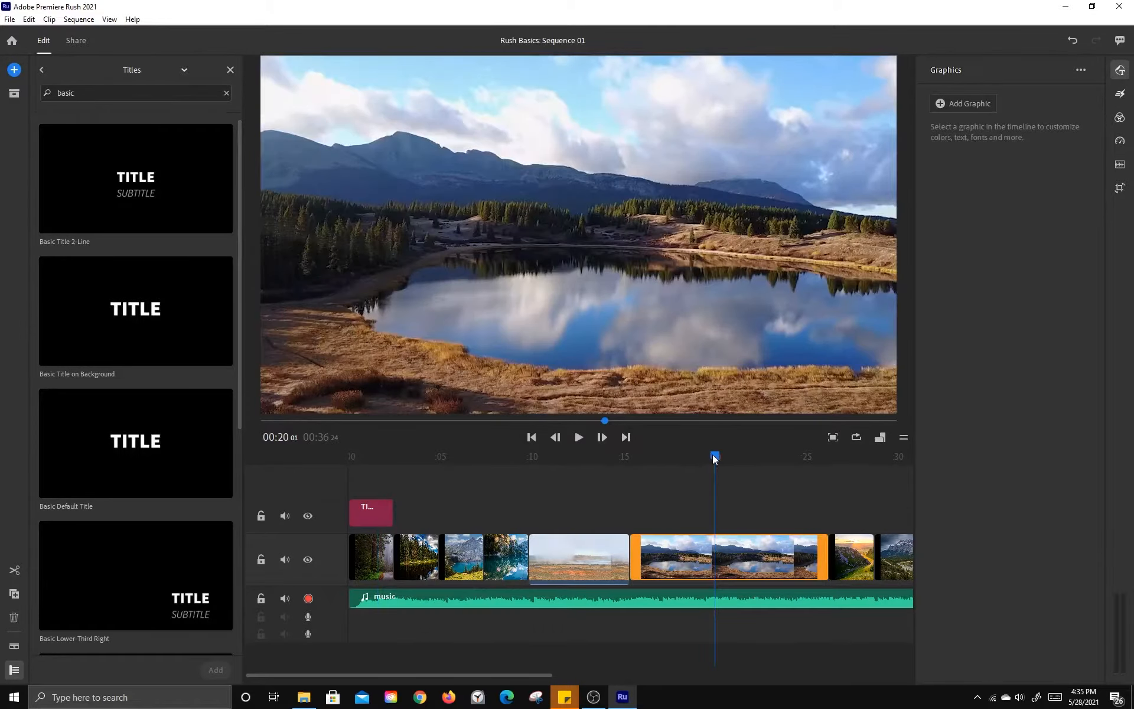
{"action": "left_click_drag", "start_coordinate": [713, 457], "coordinate": [380, 485]}
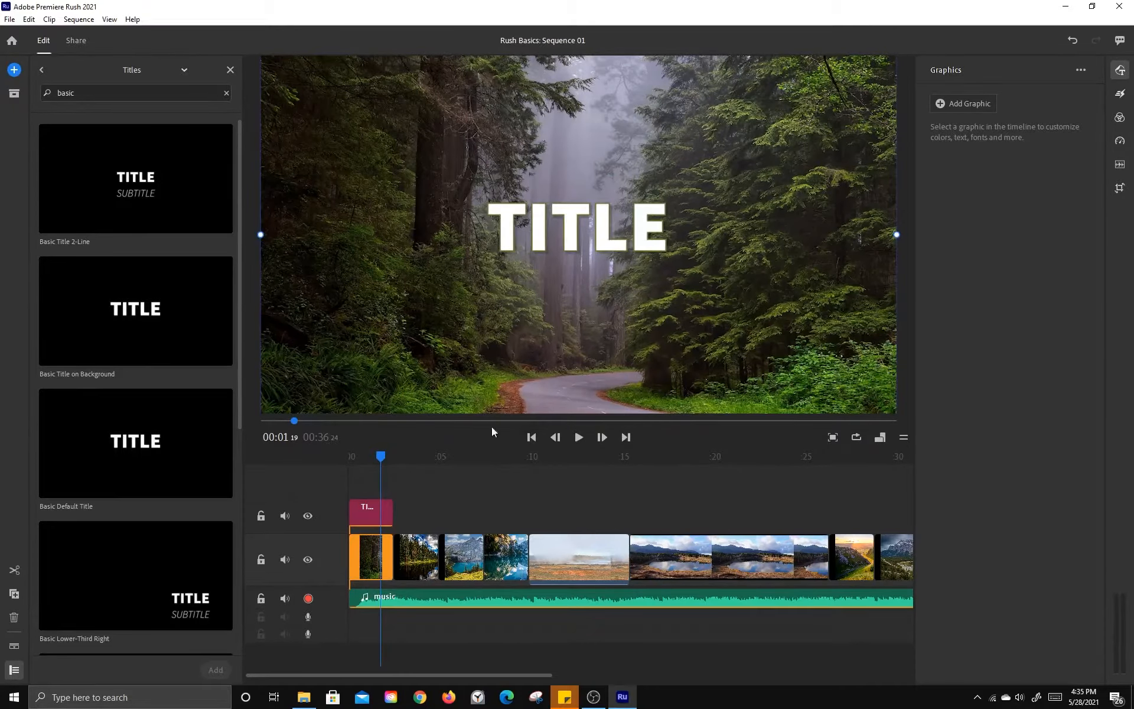
{"action": "left_click", "coordinate": [363, 517]}
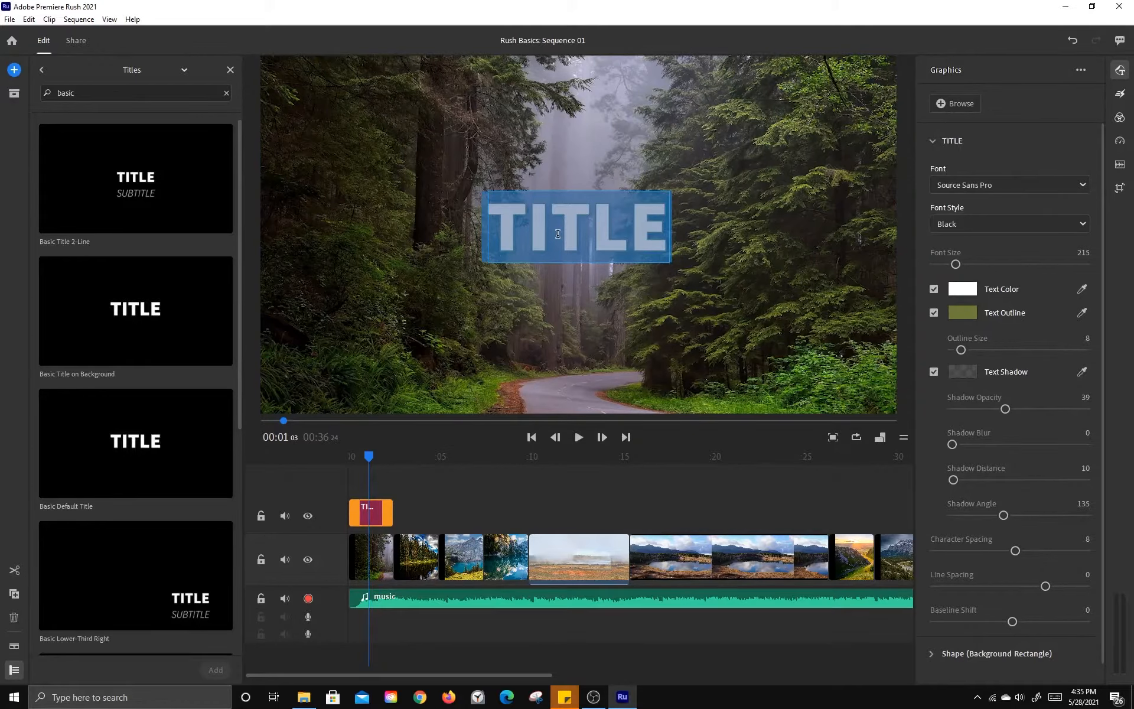
{"action": "type", "text": "The Mountains"}
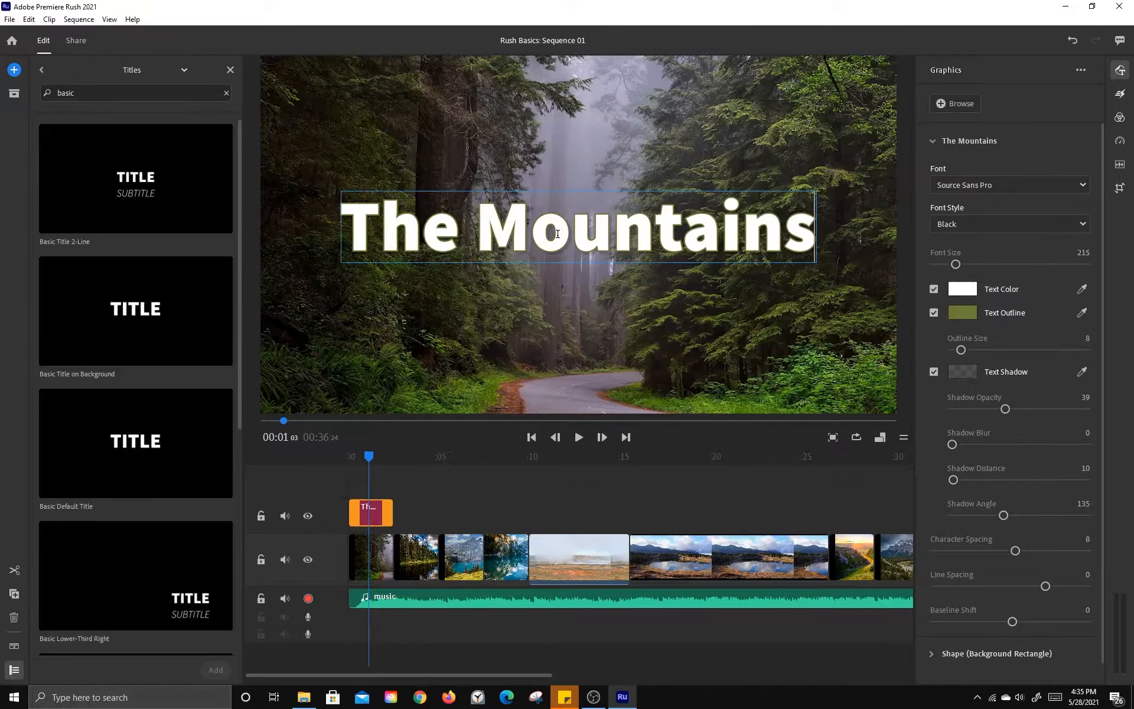
{"action": "left_click", "coordinate": [763, 300]}
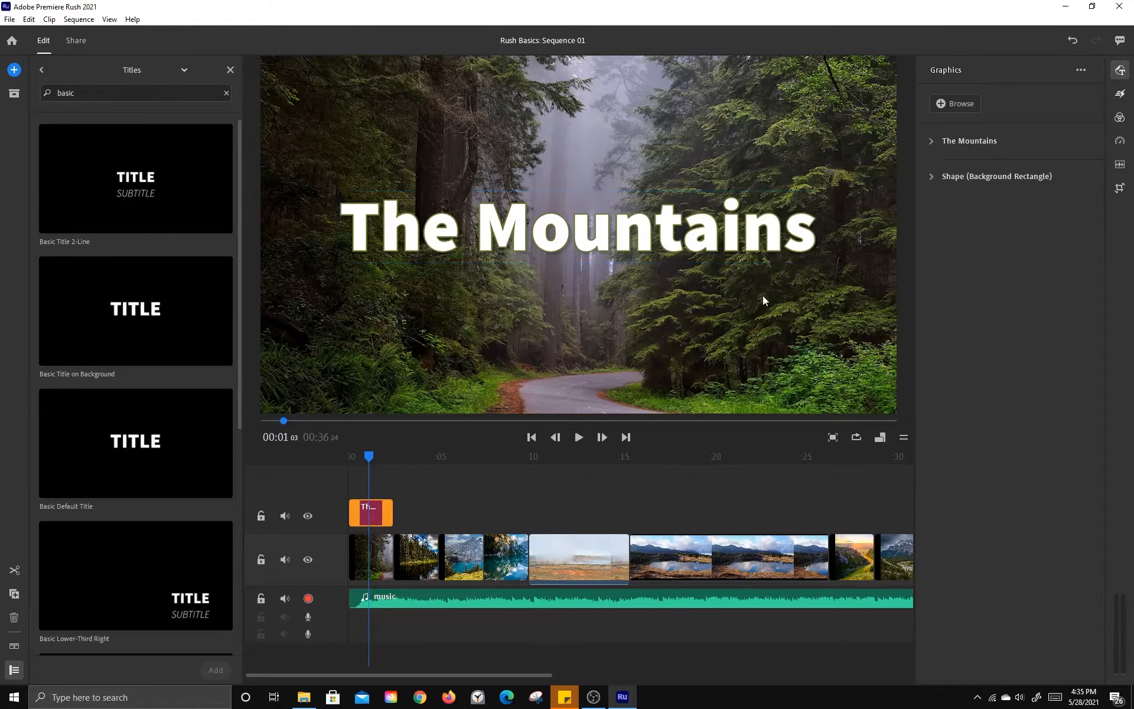
Step: Apply the Dissolve transition to the start and end of the "The Mountains" title clip
{"action": "left_click", "coordinate": [699, 240]}
{"action": "left_click", "coordinate": [1120, 96]}
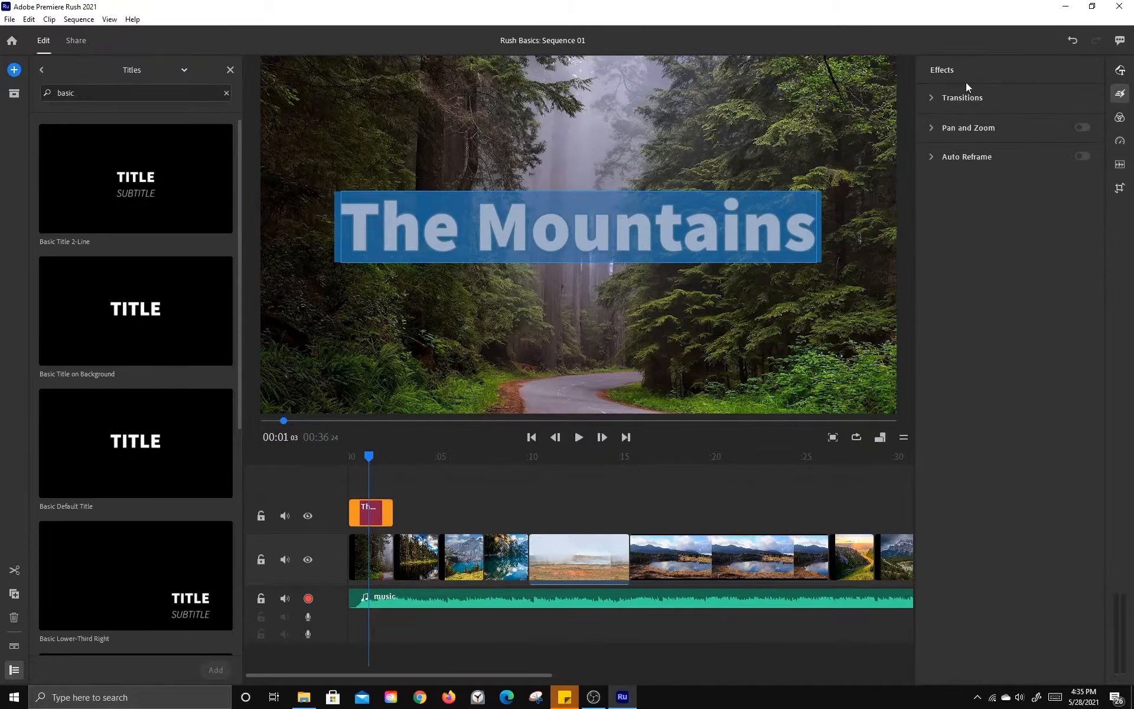
{"action": "left_click", "coordinate": [930, 99]}
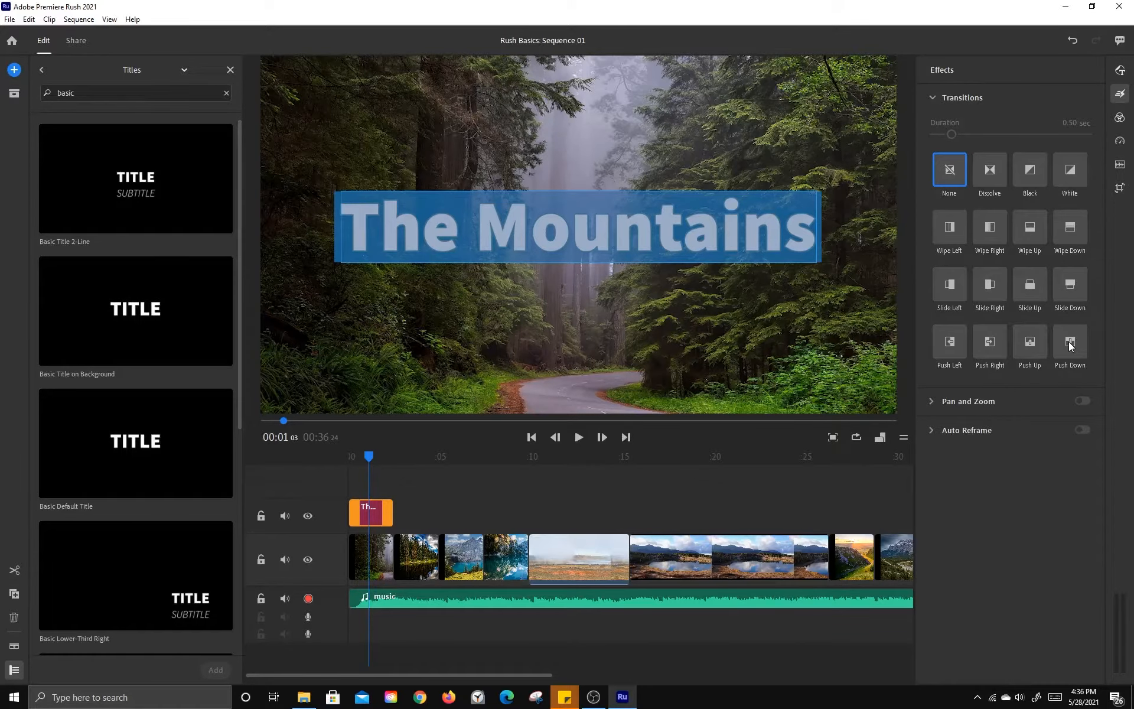
{"action": "left_click", "coordinate": [517, 503]}
{"action": "left_click", "coordinate": [378, 518]}
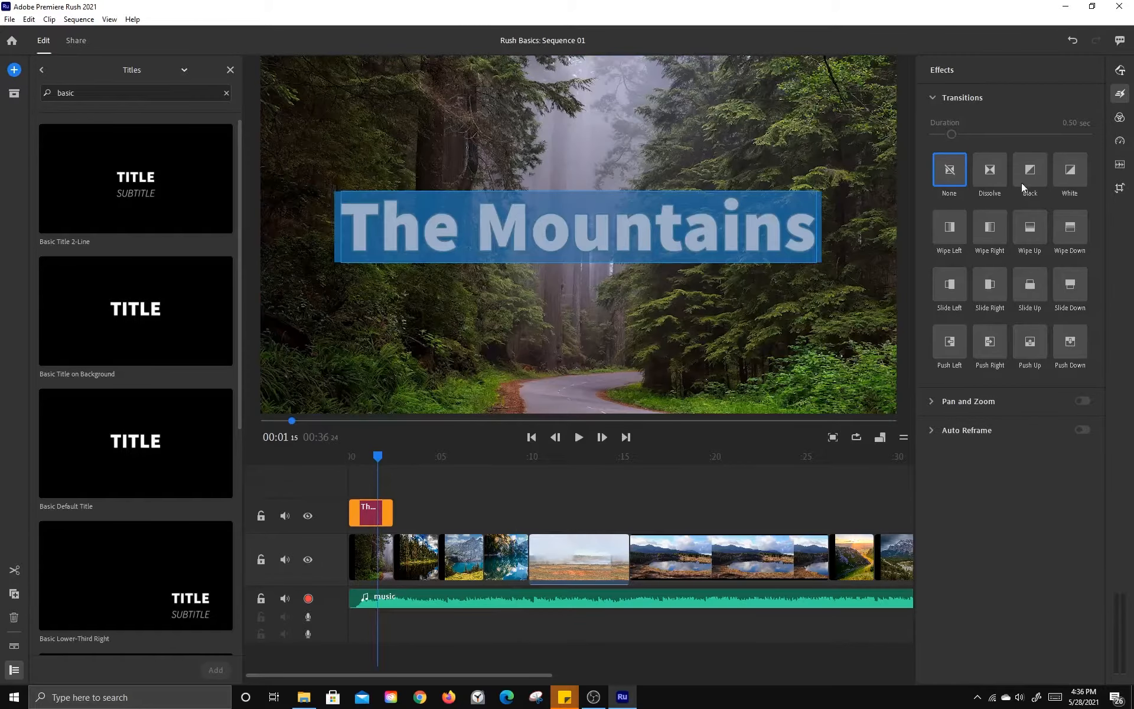
{"action": "left_click", "coordinate": [997, 169]}
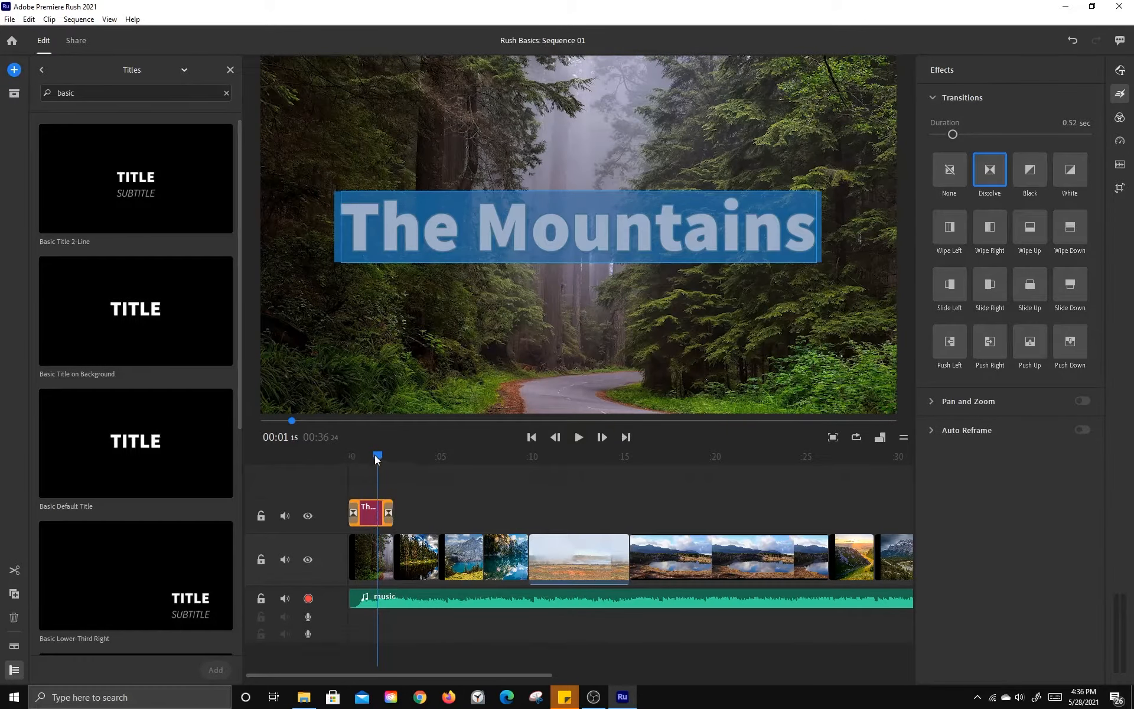
Step: Play the sequence from the beginning through the title to preview its dissolve in and out
{"action": "left_click_drag", "start_coordinate": [369, 454], "coordinate": [345, 461]}
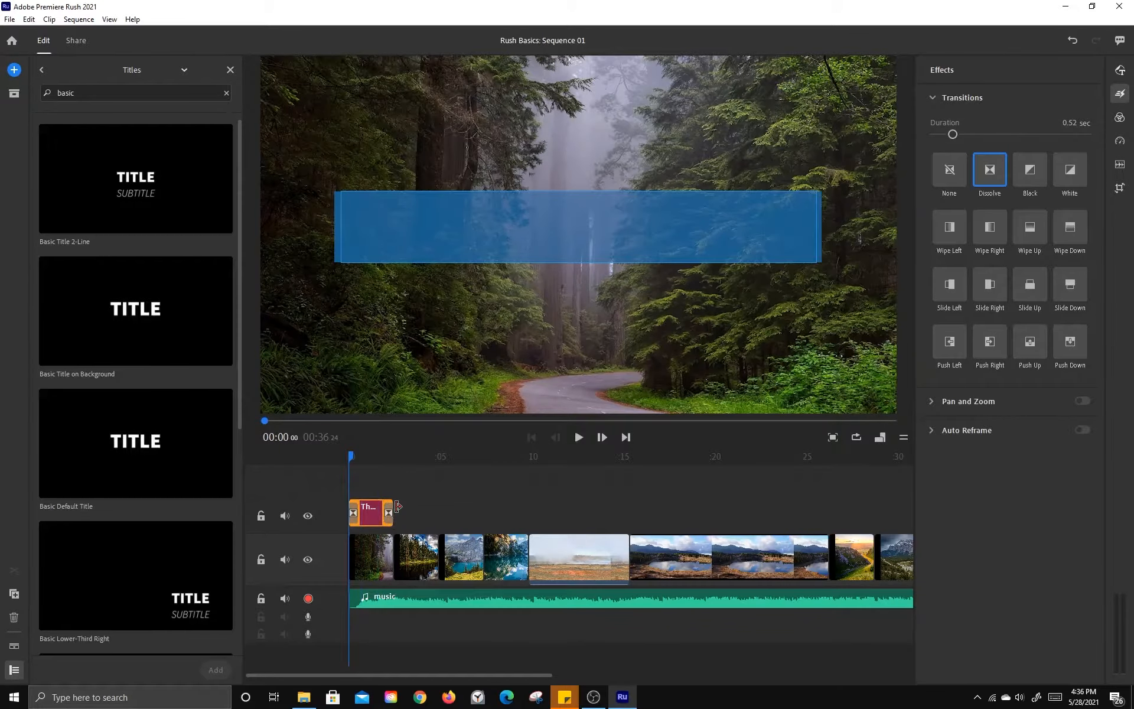
{"action": "key", "text": "space"}
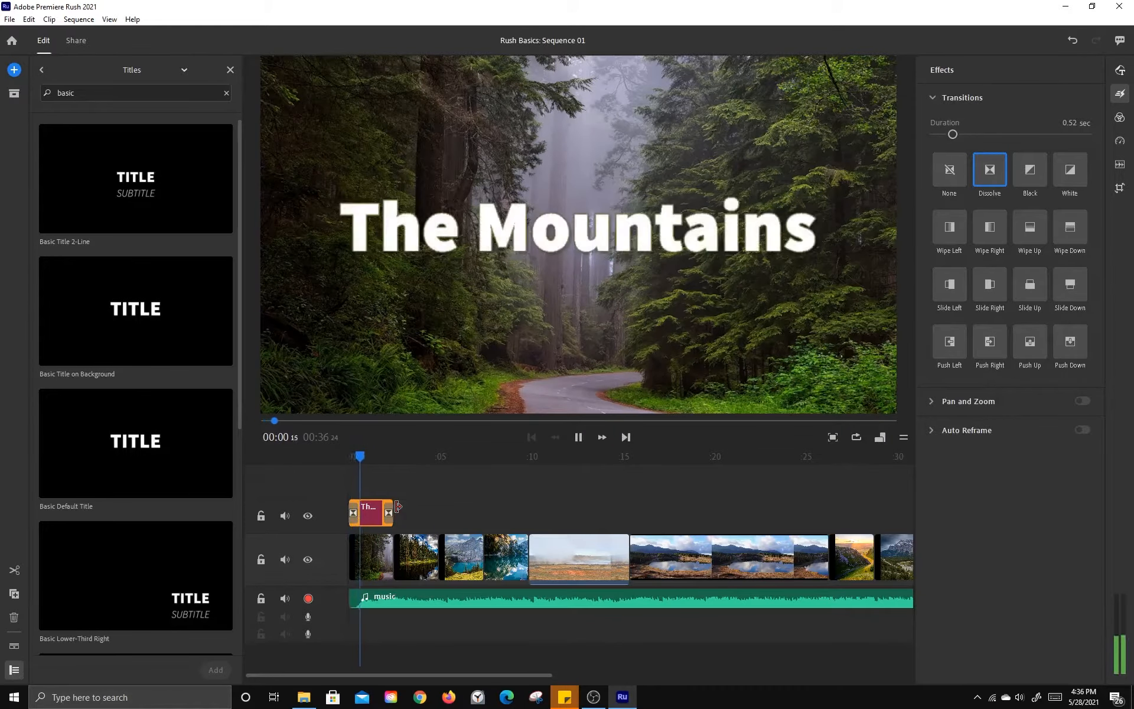
{"action": "left_click", "coordinate": [393, 472]}
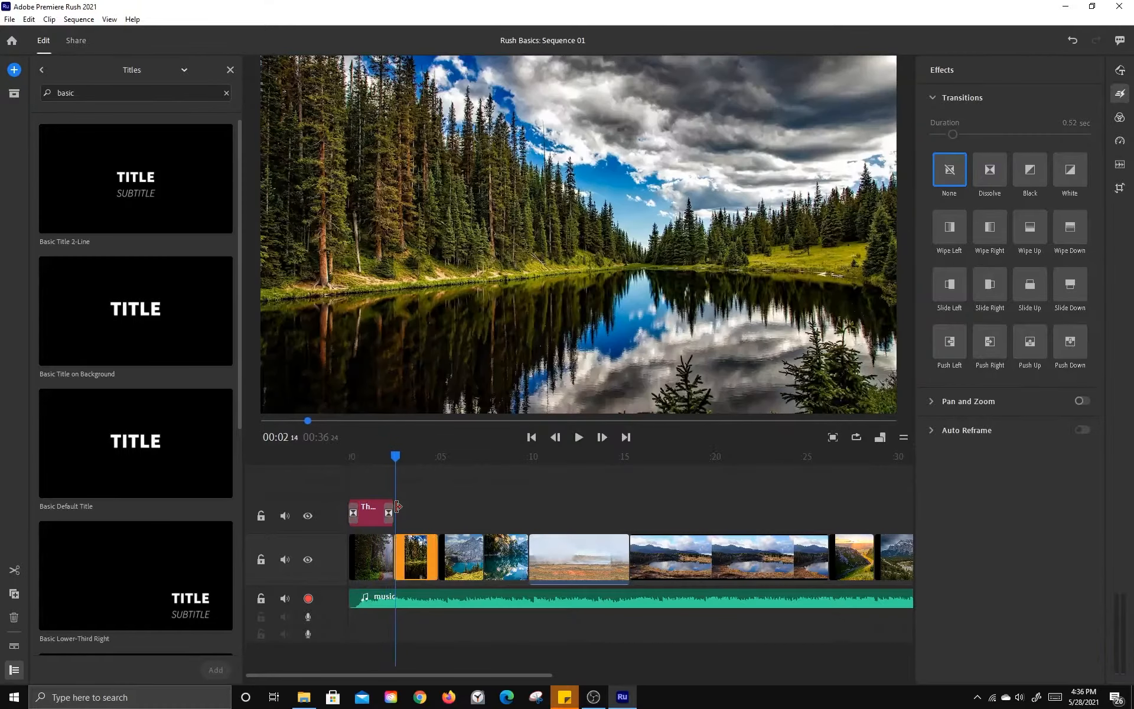
Step: Delete the dissolve transition at the end of the title clip
{"action": "left_click_drag", "start_coordinate": [395, 460], "coordinate": [371, 462]}
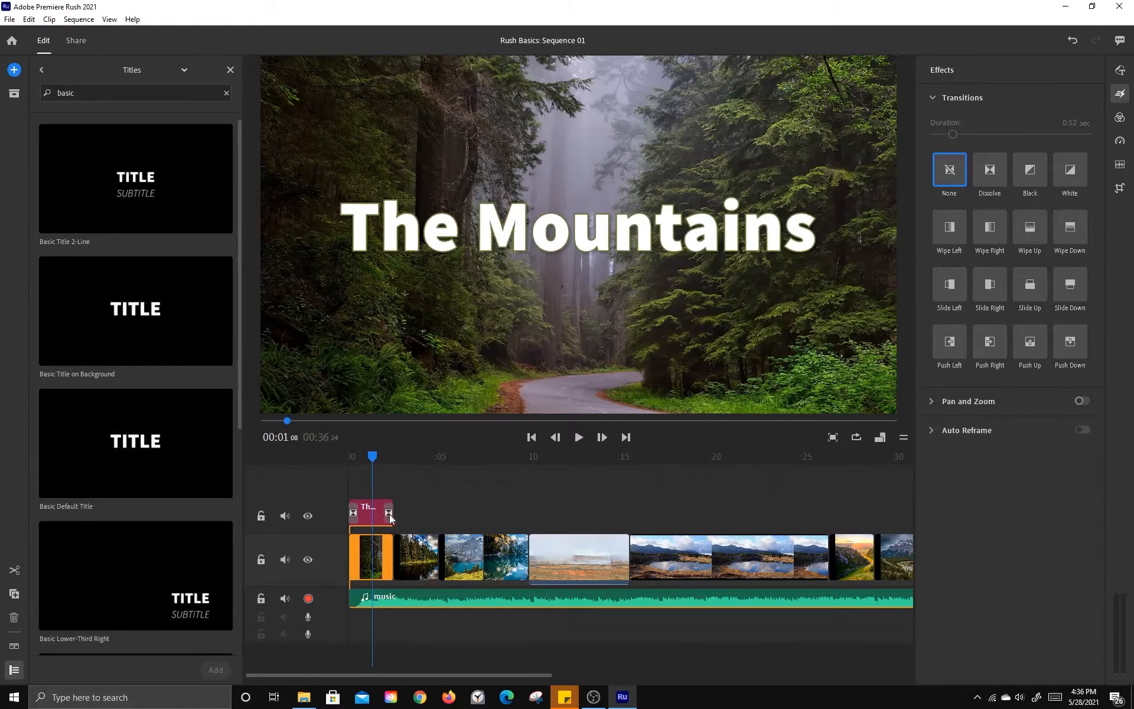
{"action": "left_click", "coordinate": [389, 514]}
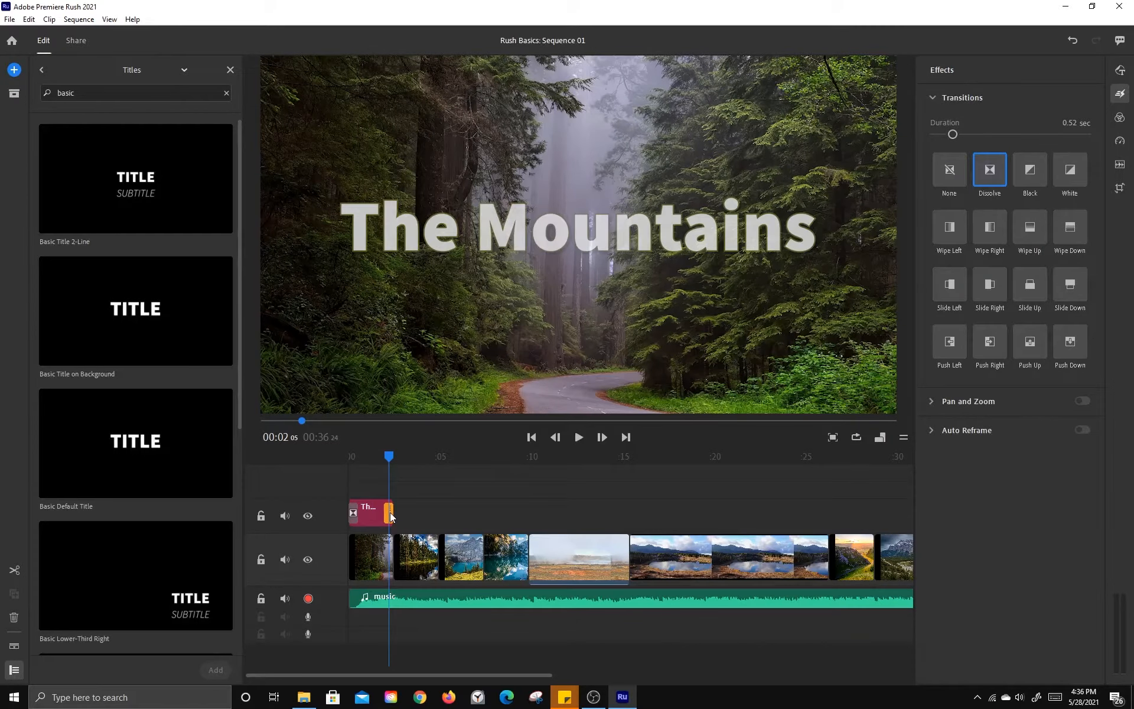
{"action": "key", "text": "Delete"}
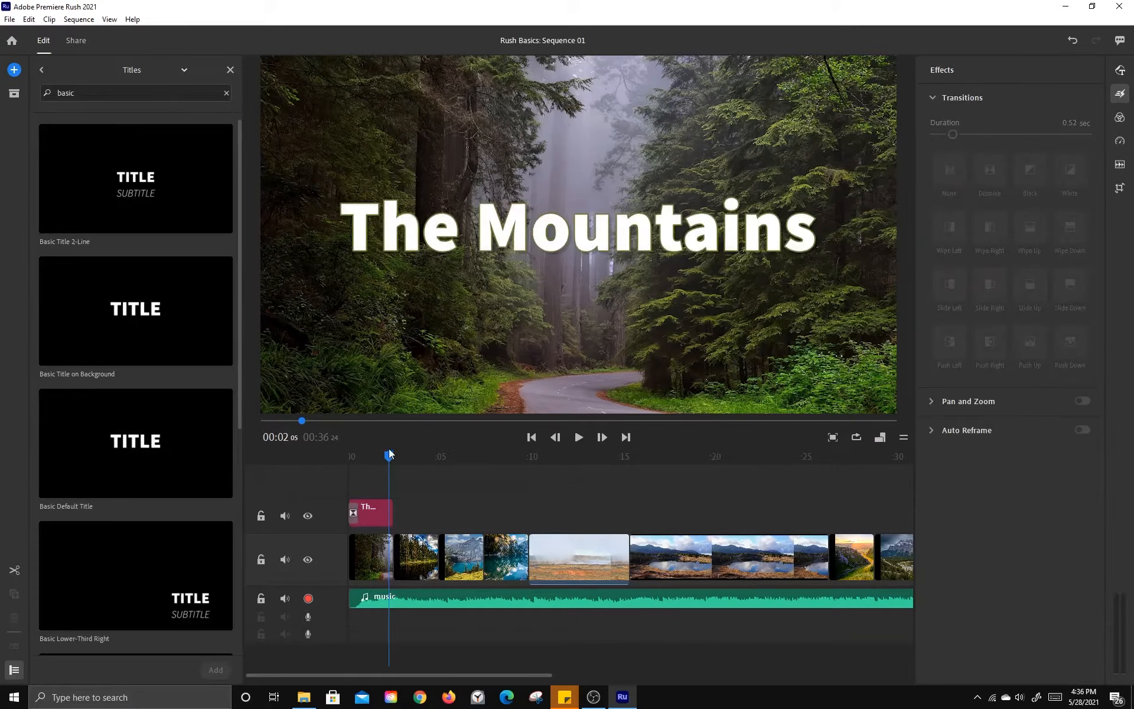
Step: Try a 0.84-second duration on the dissolve at the start of the title clip, and restore it to 0.52 seconds
{"action": "left_click_drag", "start_coordinate": [389, 457], "coordinate": [352, 467]}
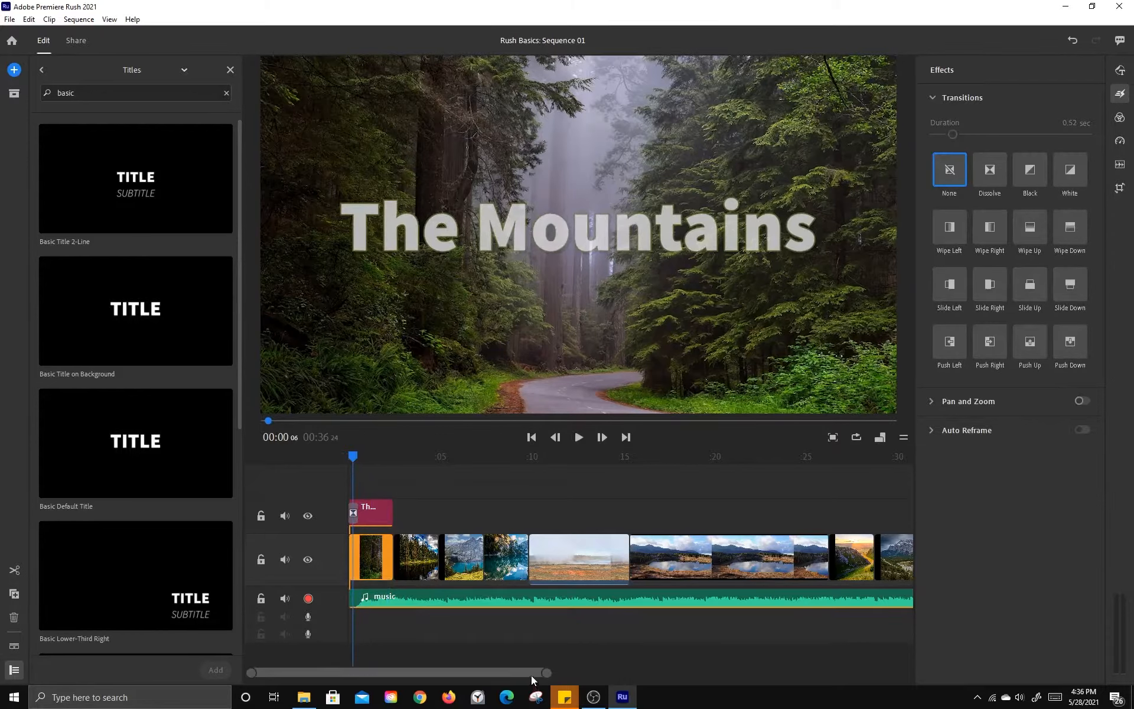
{"action": "left_click_drag", "start_coordinate": [546, 675], "coordinate": [473, 672]}
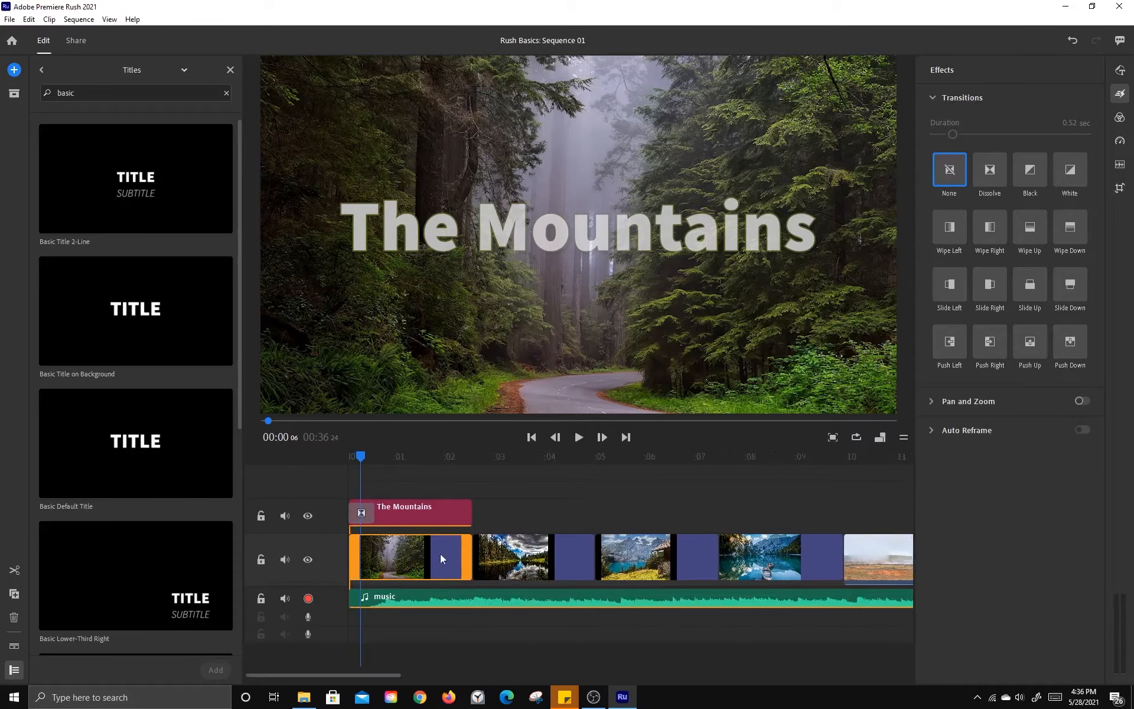
{"action": "left_click", "coordinate": [362, 513]}
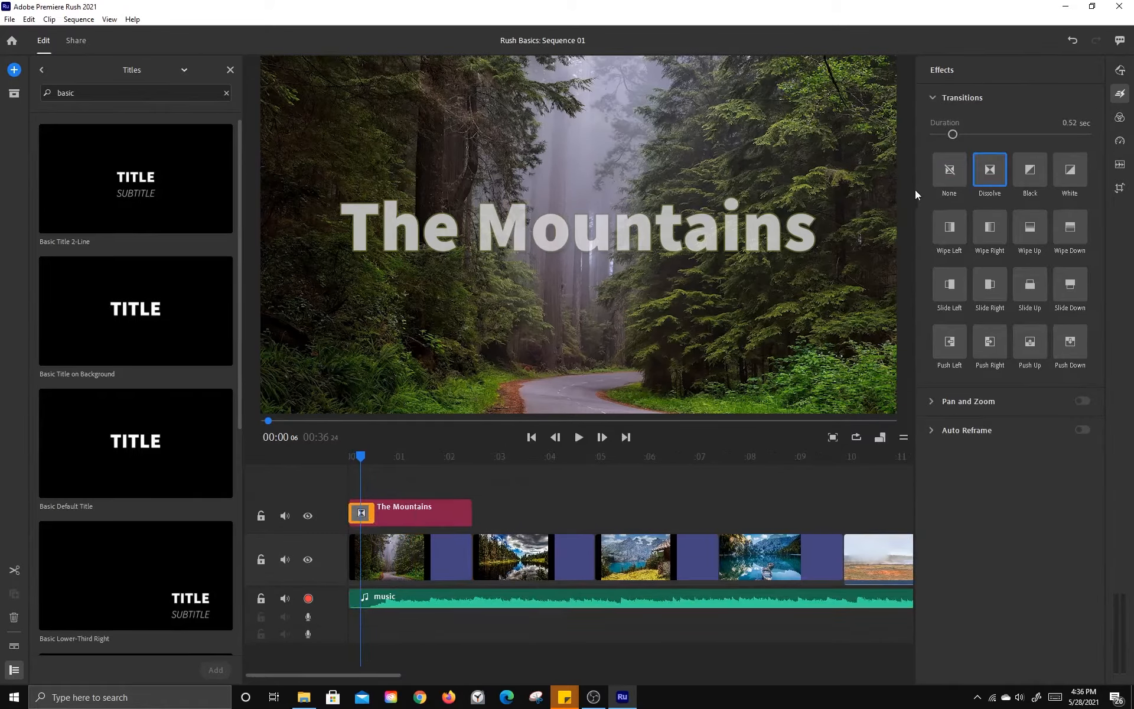
{"action": "left_click_drag", "start_coordinate": [952, 134], "coordinate": [970, 134]}
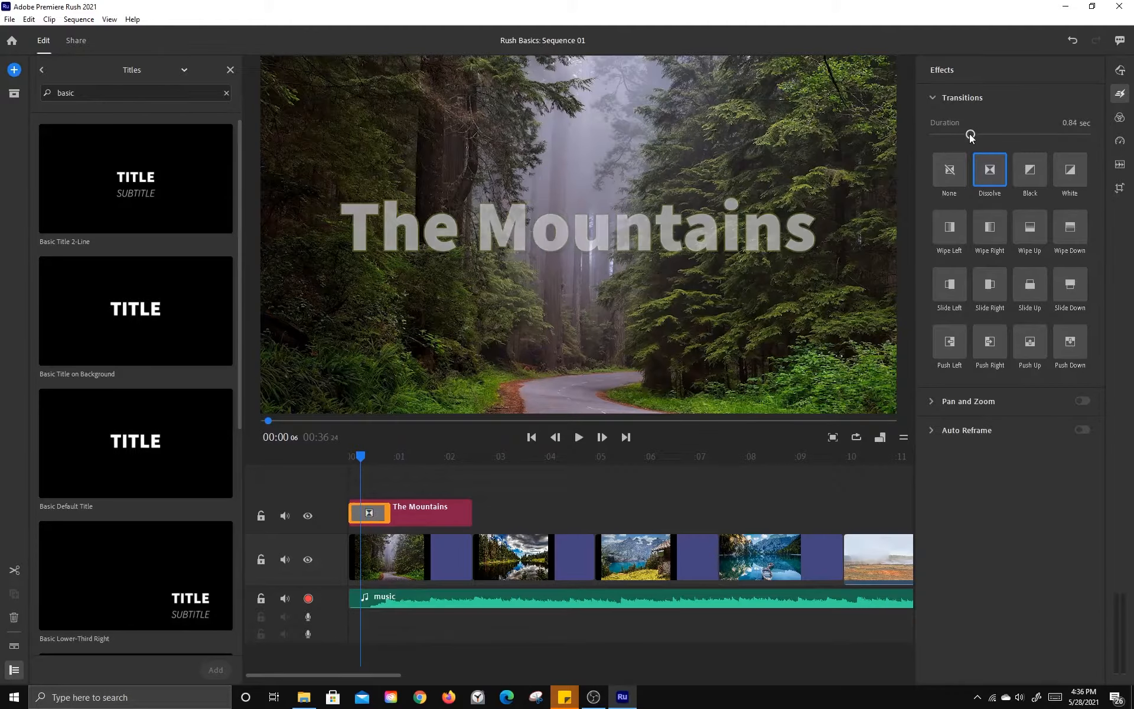
{"action": "left_click_drag", "start_coordinate": [370, 510], "coordinate": [369, 513]}
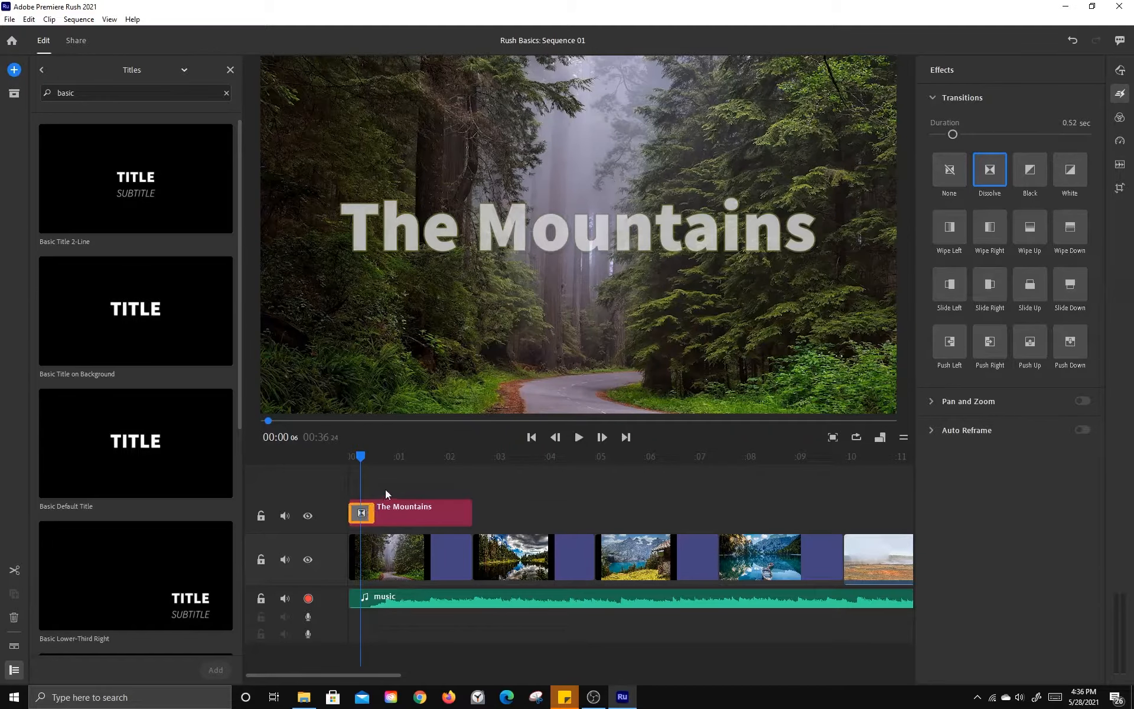
Step: Add a Dissolve transition to the end of the "The Mountains" title clip
{"action": "left_click", "coordinate": [439, 514]}
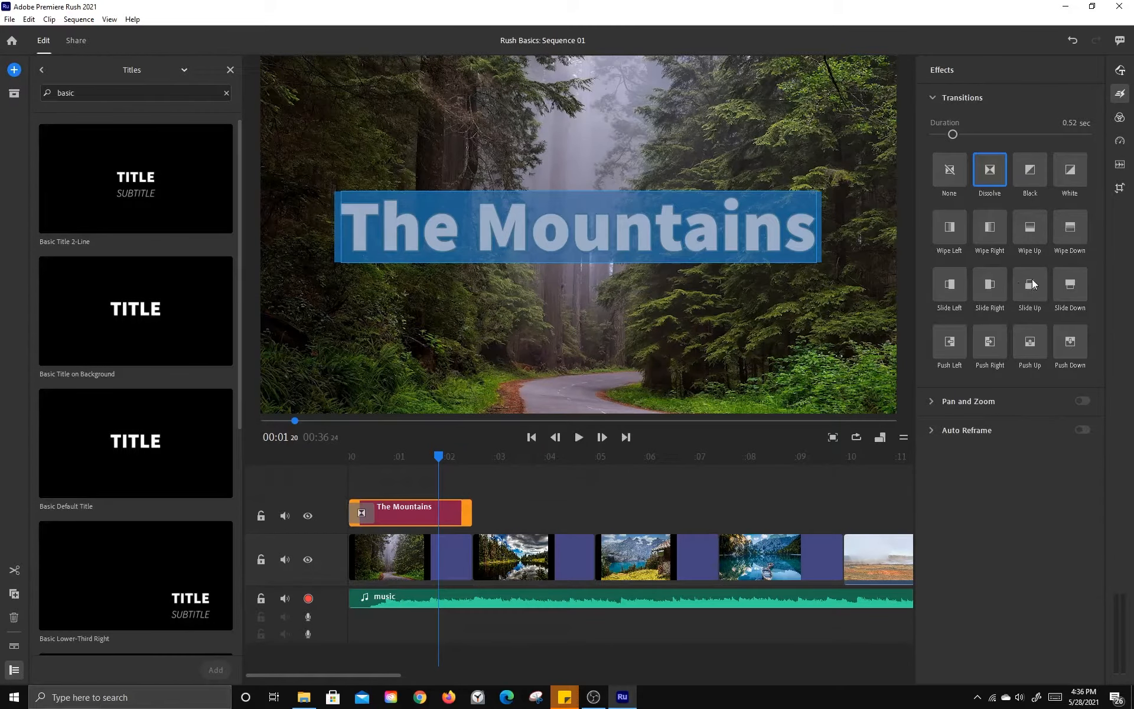
{"action": "left_click_drag", "start_coordinate": [996, 192], "coordinate": [442, 518]}
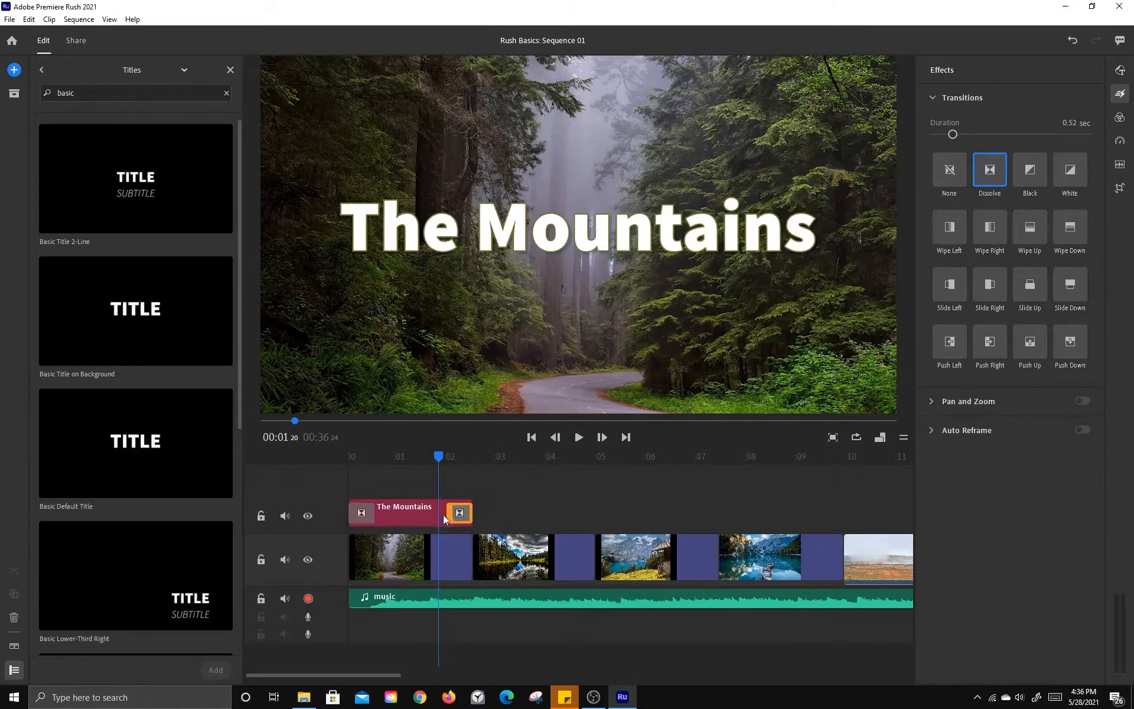
{"action": "left_click_drag", "start_coordinate": [442, 459], "coordinate": [502, 473]}
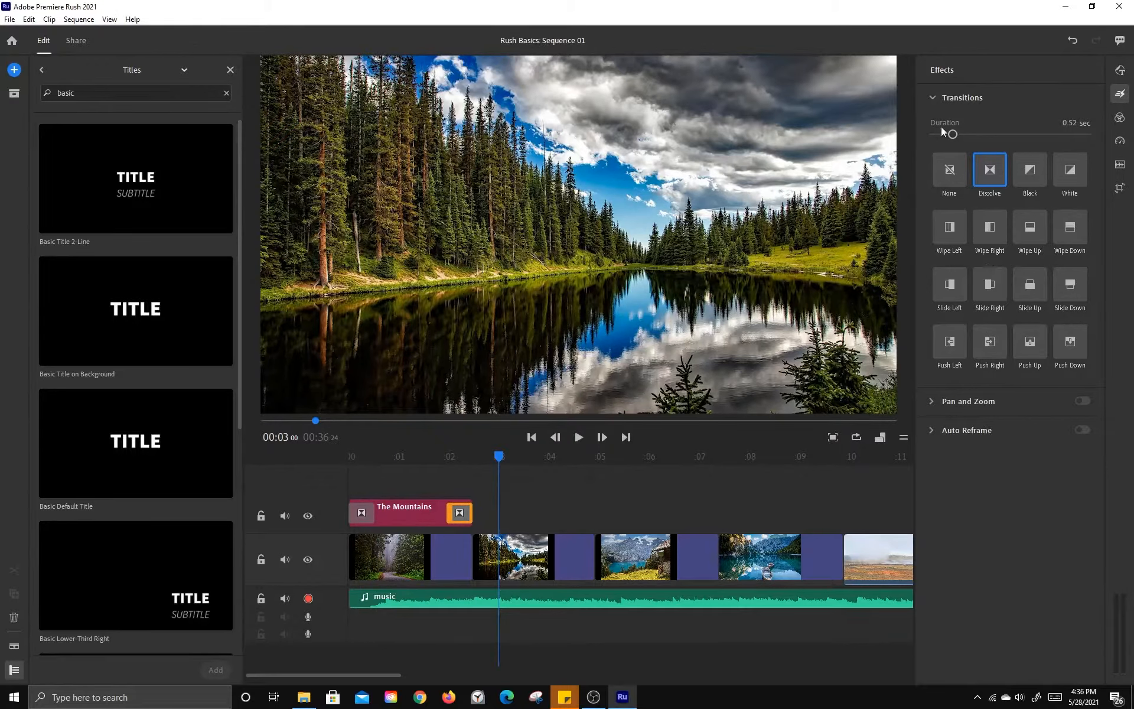
Step: Turn on Pan and Zoom for the second clip, the forest lake, and show its Start and End frames
{"action": "left_click", "coordinate": [933, 99]}
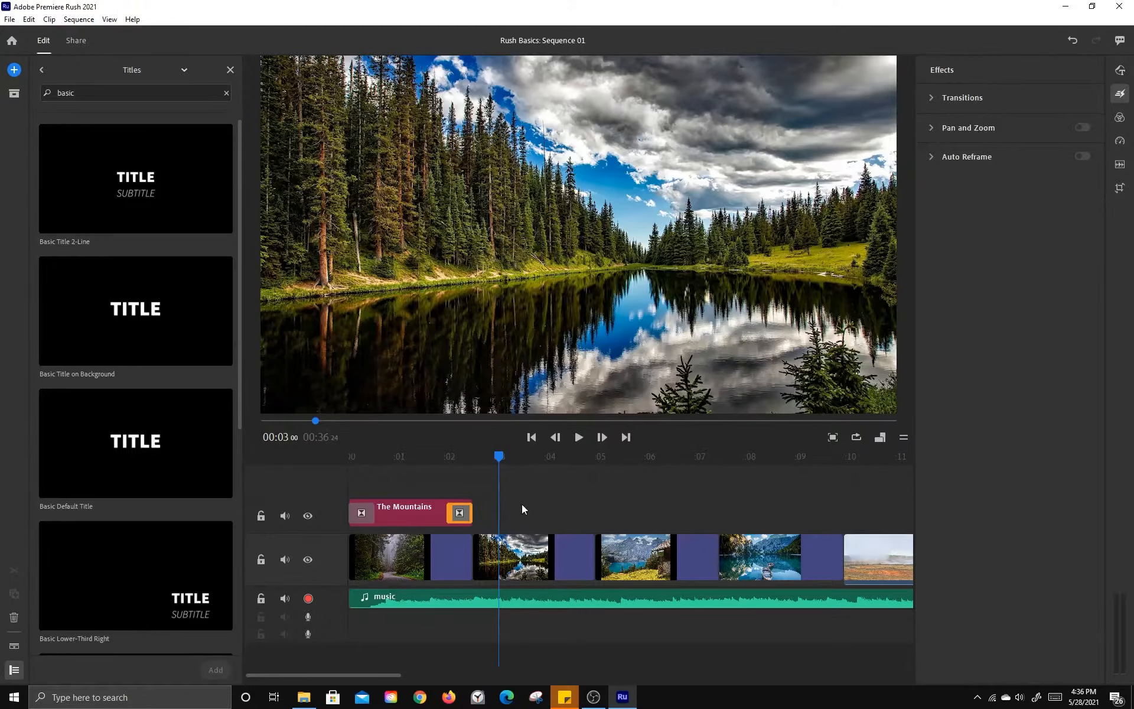
{"action": "left_click", "coordinate": [519, 561]}
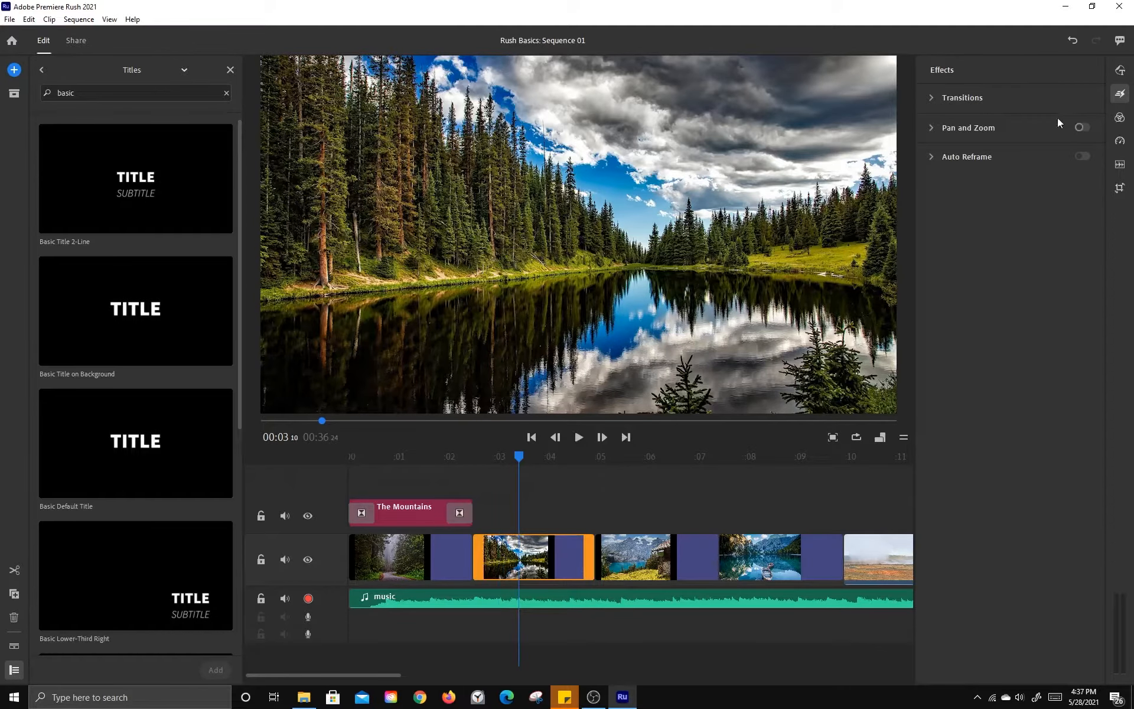
{"action": "left_click", "coordinate": [1079, 126]}
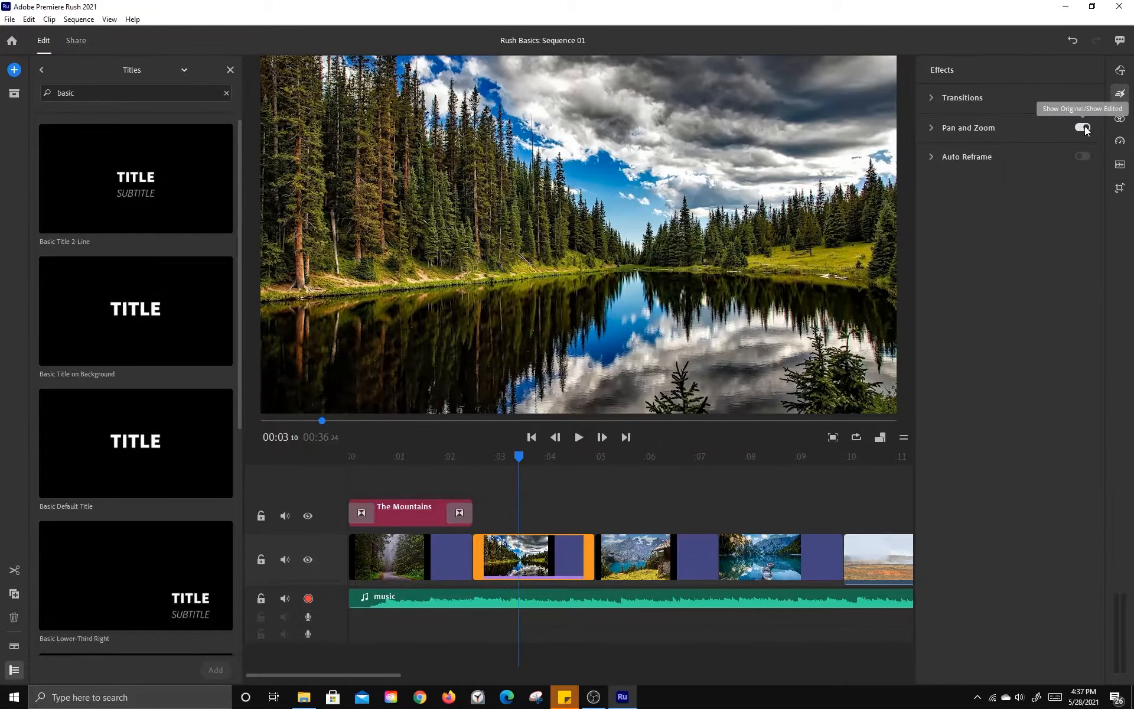
{"action": "left_click", "coordinate": [931, 127]}
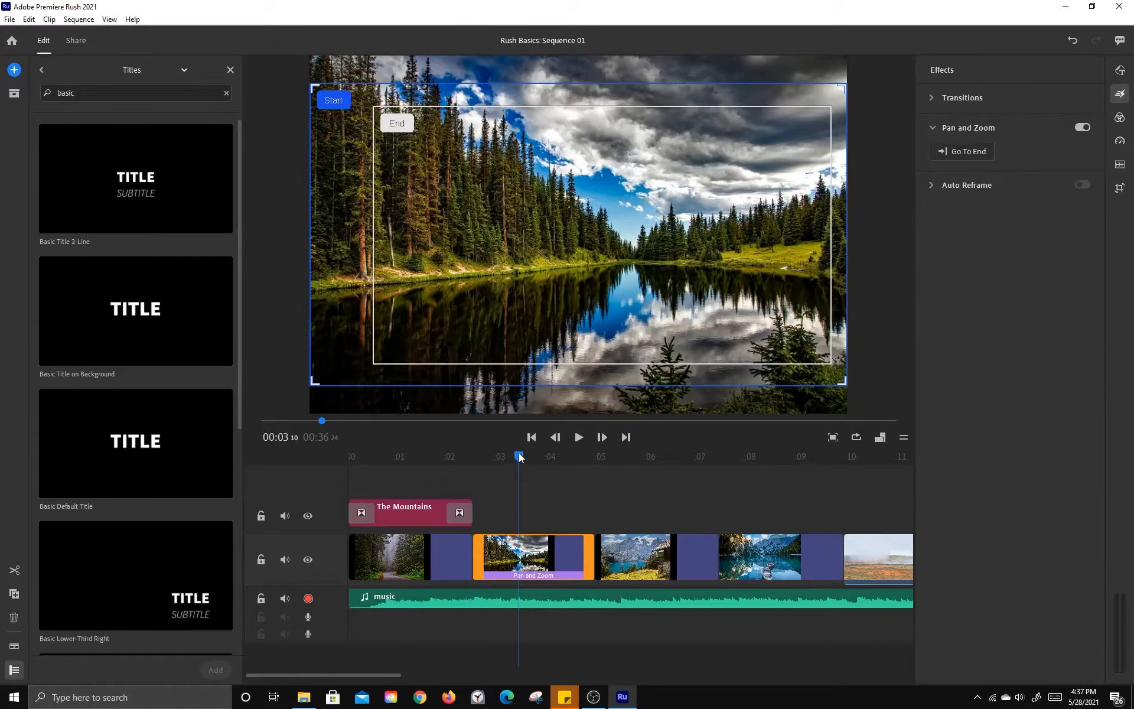
{"action": "left_click_drag", "start_coordinate": [519, 457], "coordinate": [476, 462]}
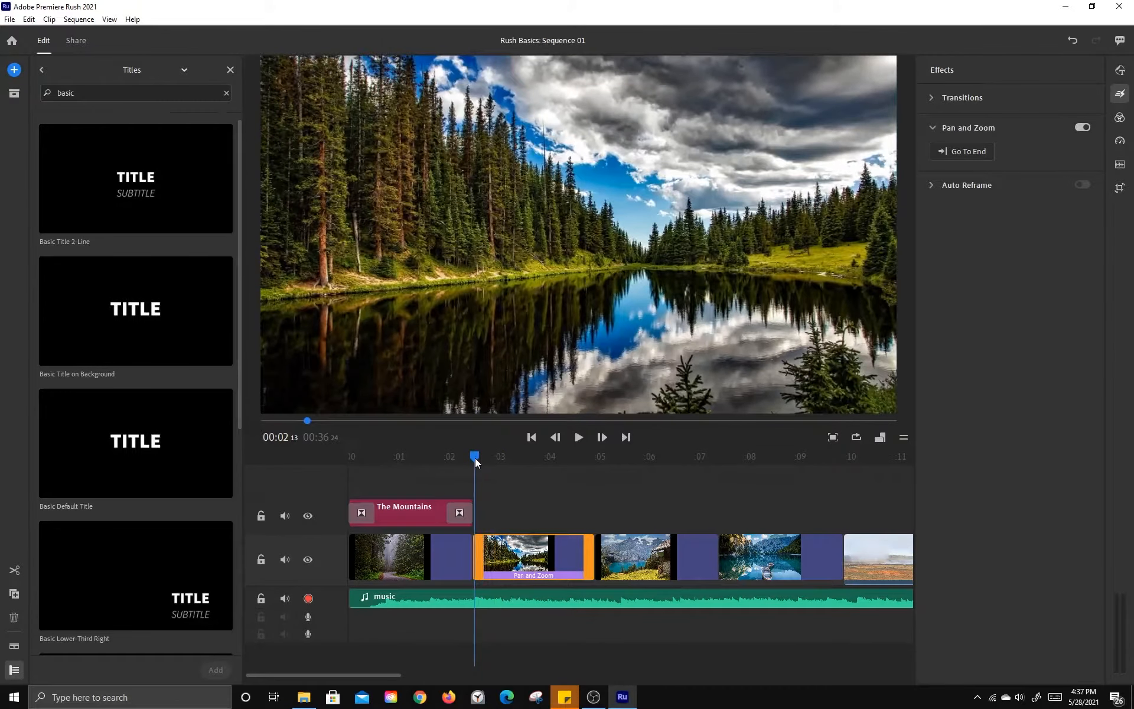
Step: Shrink the forest lake clip's Pan and Zoom End frame from its upper-left corner for a tighter zoom-in
{"action": "left_click", "coordinate": [539, 553]}
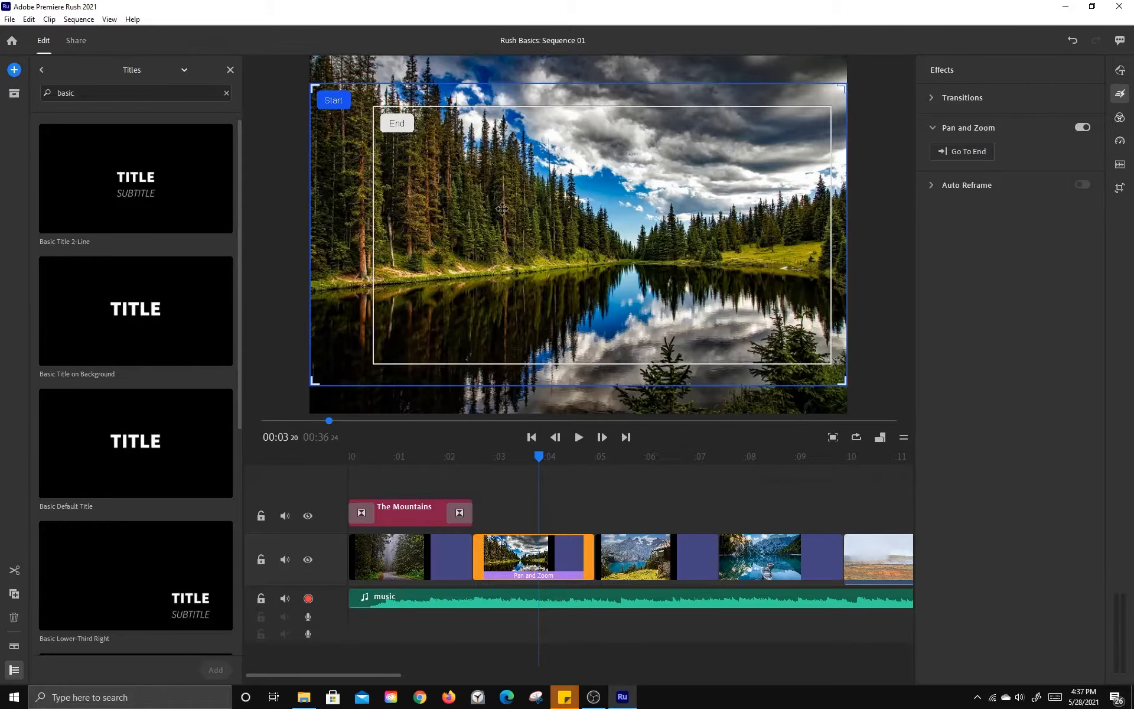
{"action": "left_click", "coordinate": [396, 124]}
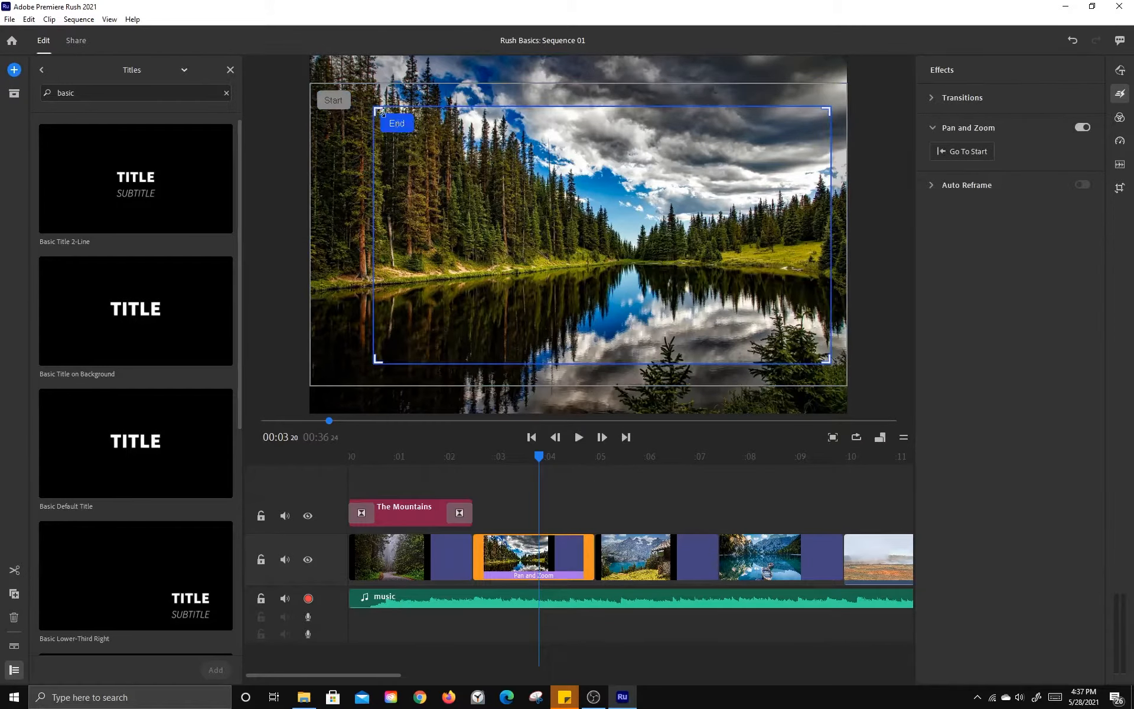
{"action": "left_click_drag", "start_coordinate": [376, 108], "coordinate": [421, 137]}
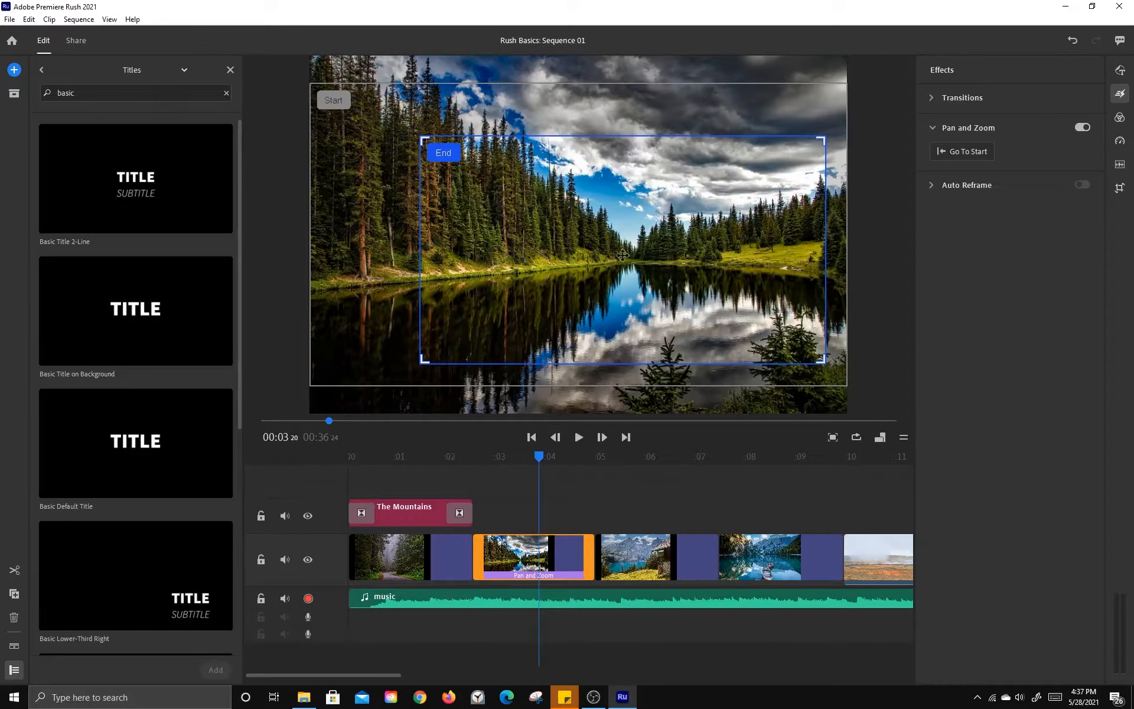
Step: Play the sequence from just before the forest lake clip to preview its zoom
{"action": "left_click_drag", "start_coordinate": [539, 456], "coordinate": [475, 468]}
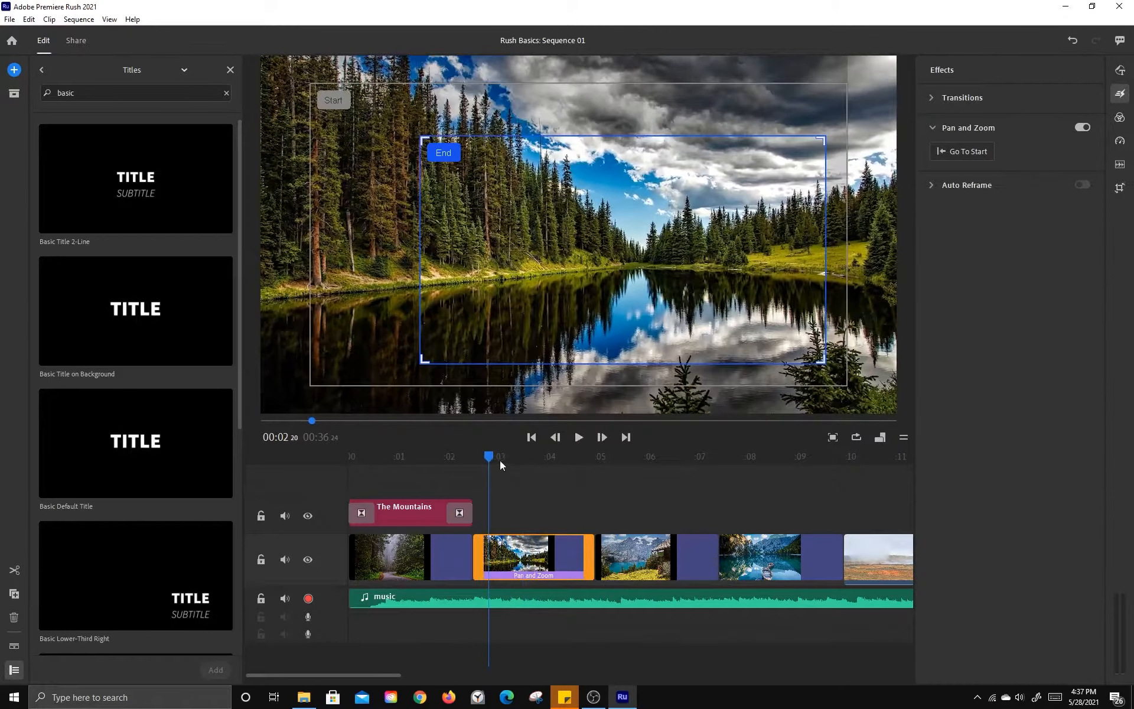
{"action": "left_click", "coordinate": [463, 455]}
{"action": "key", "text": "space"}
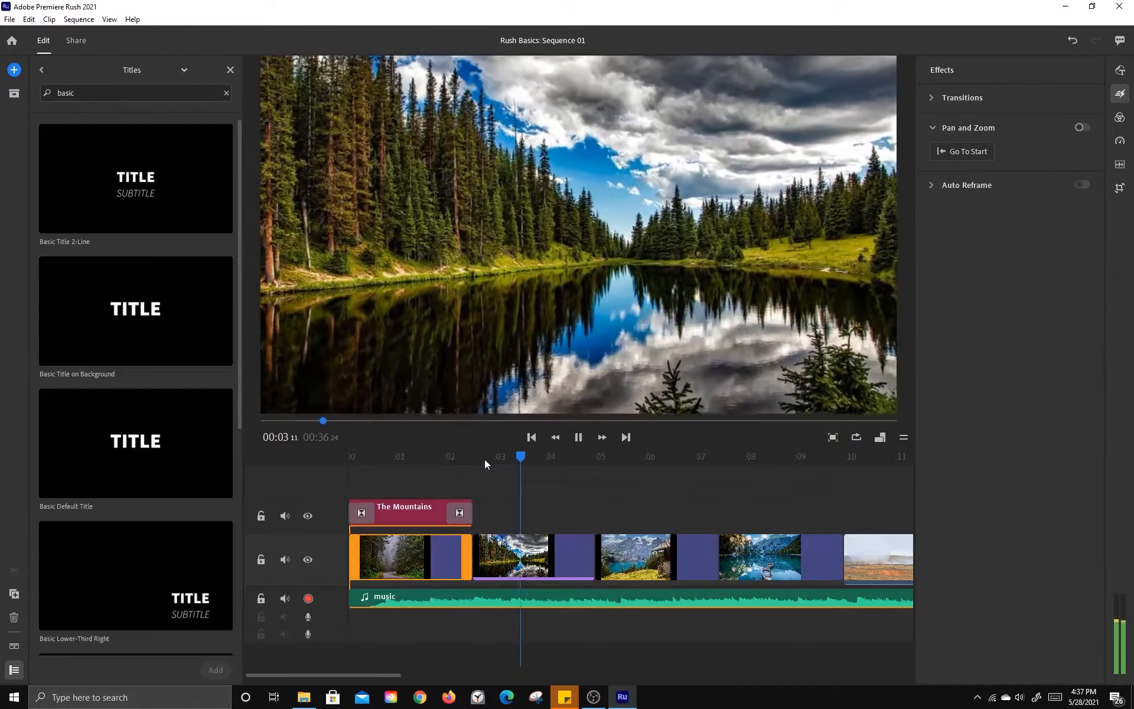
{"action": "key", "text": "space"}
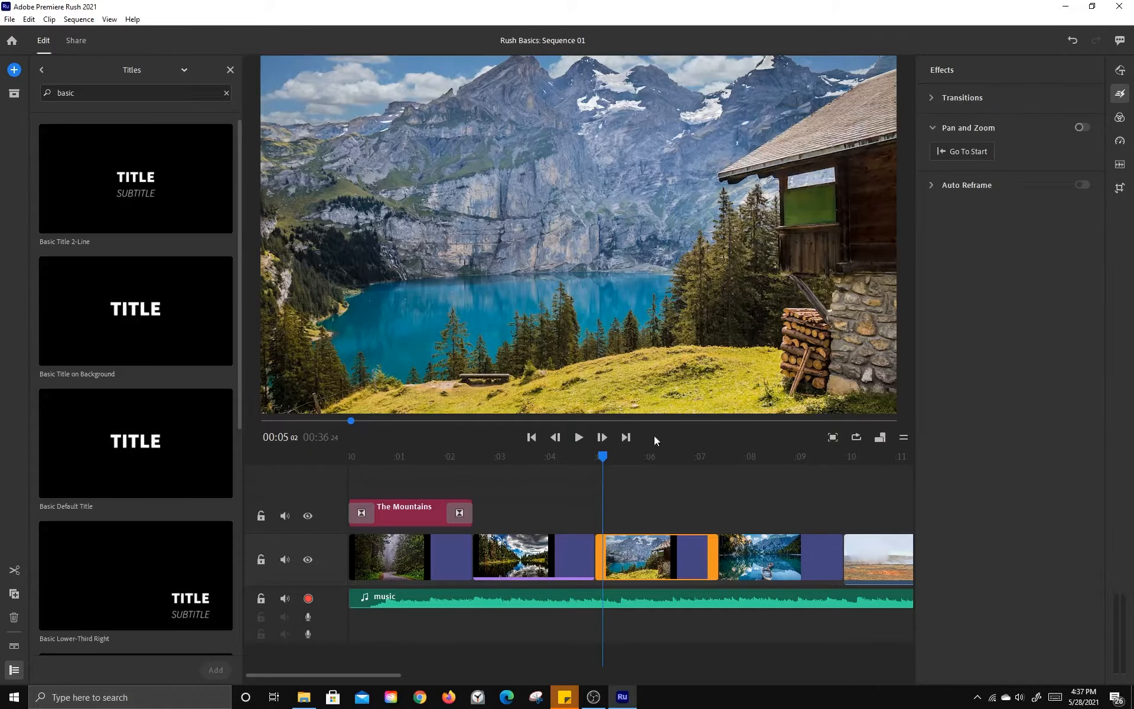
Step: Turn on Pan and Zoom for the third clip, the mountain lake with the cabin, and check the frame inside it
{"action": "left_click", "coordinate": [653, 541]}
{"action": "left_click", "coordinate": [1079, 125]}
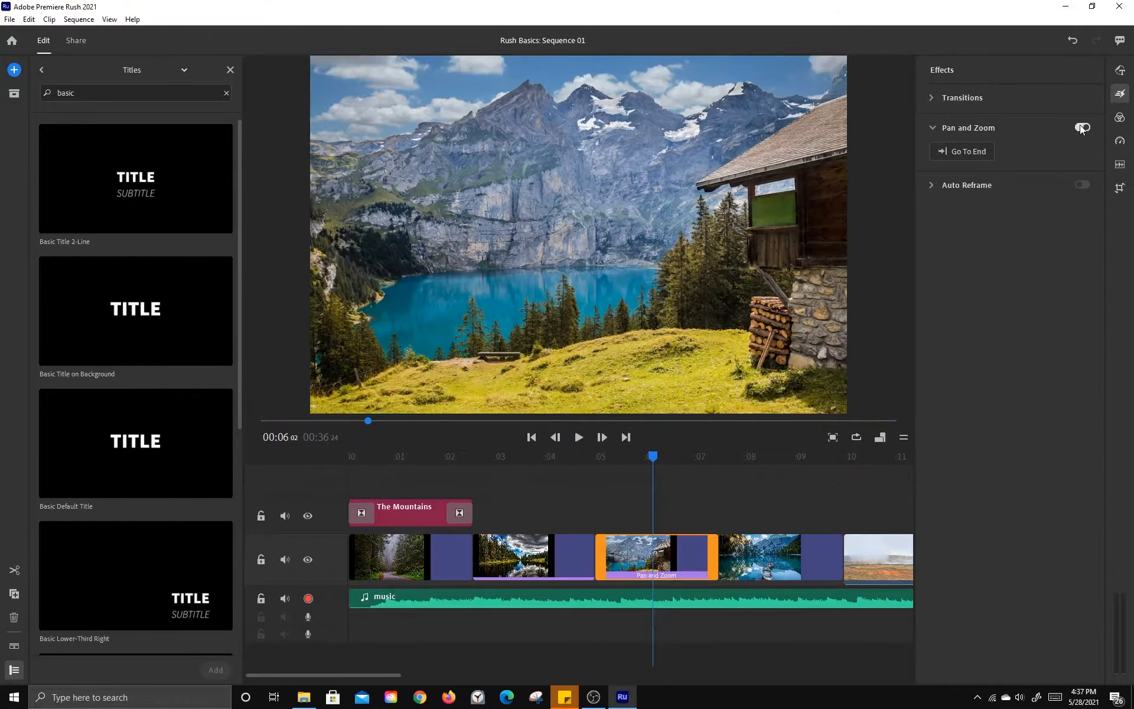
{"action": "left_click", "coordinate": [673, 549]}
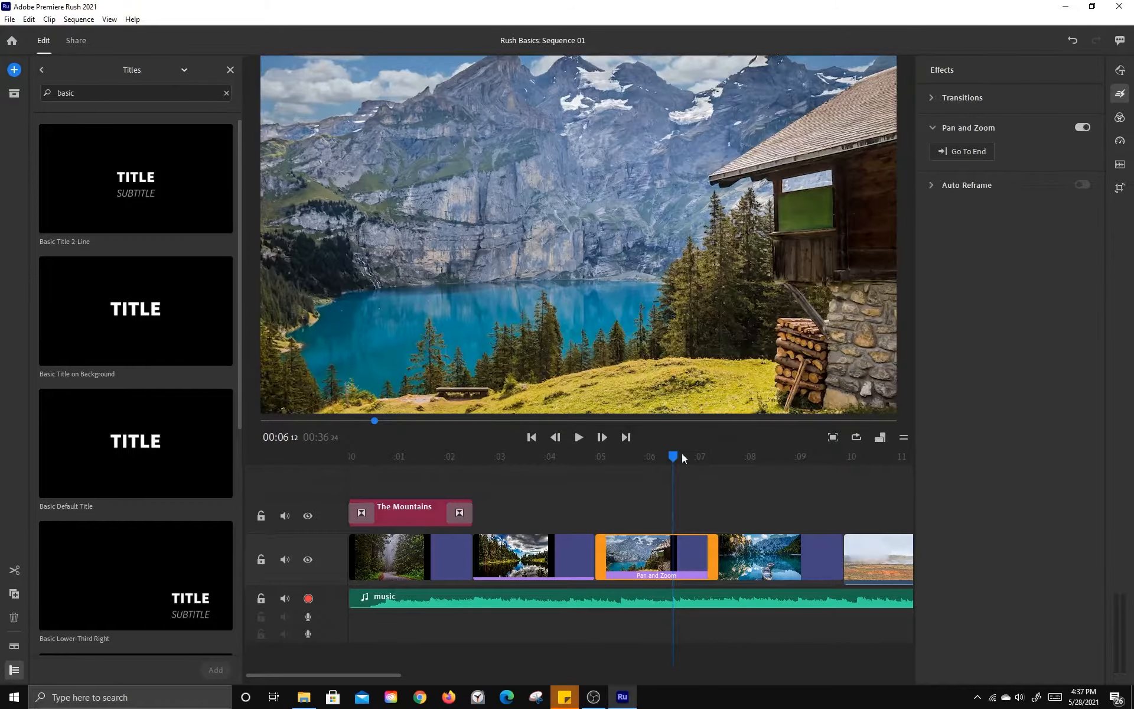
{"action": "left_click", "coordinate": [656, 457]}
Step: Switch Pan and Zoom off and on again for the cabin clip, and make its Start frame active for editing
{"action": "left_click", "coordinate": [1083, 127]}
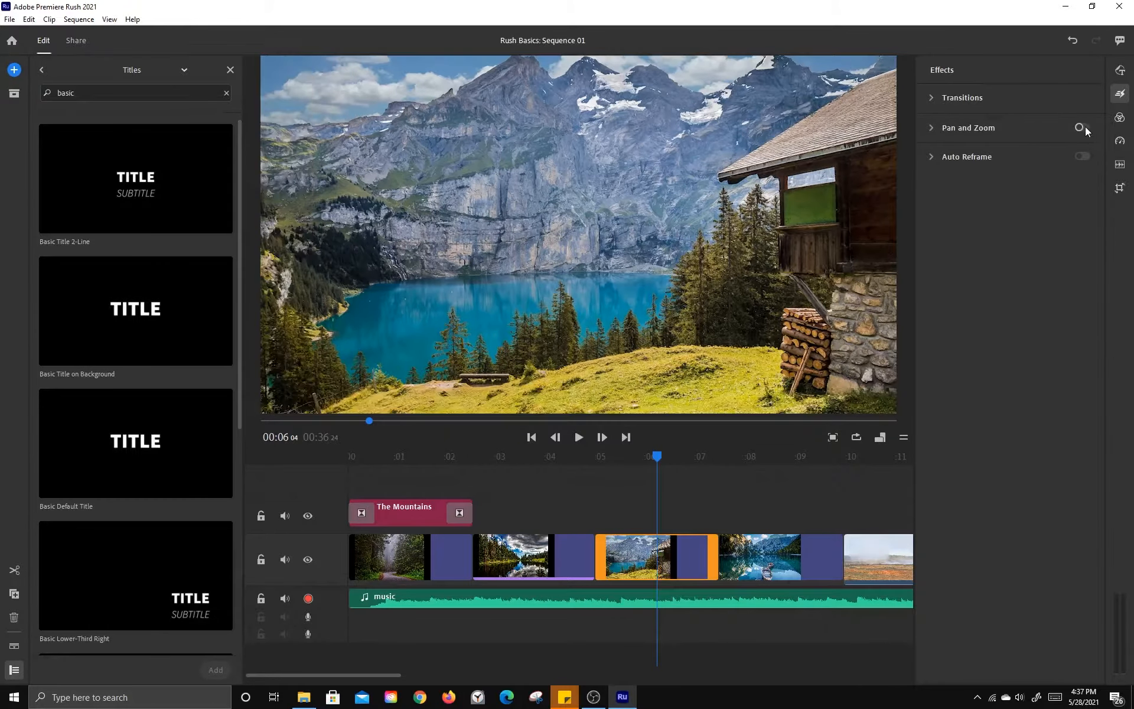
{"action": "left_click", "coordinate": [1081, 127]}
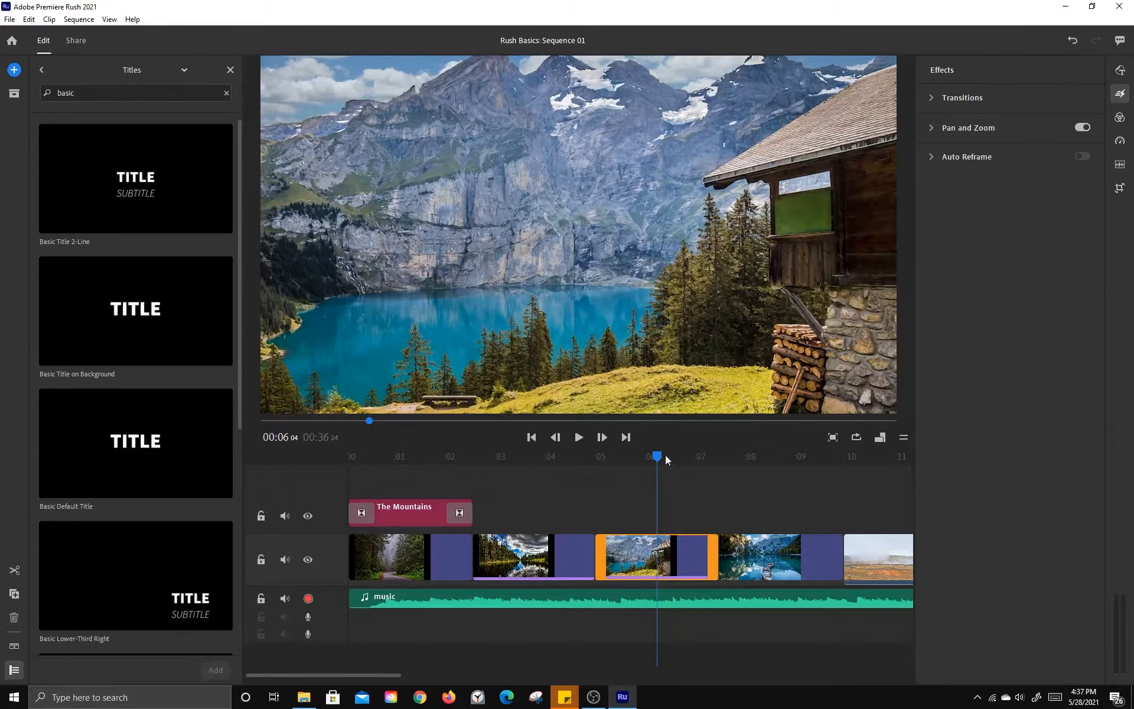
{"action": "left_click", "coordinate": [931, 128]}
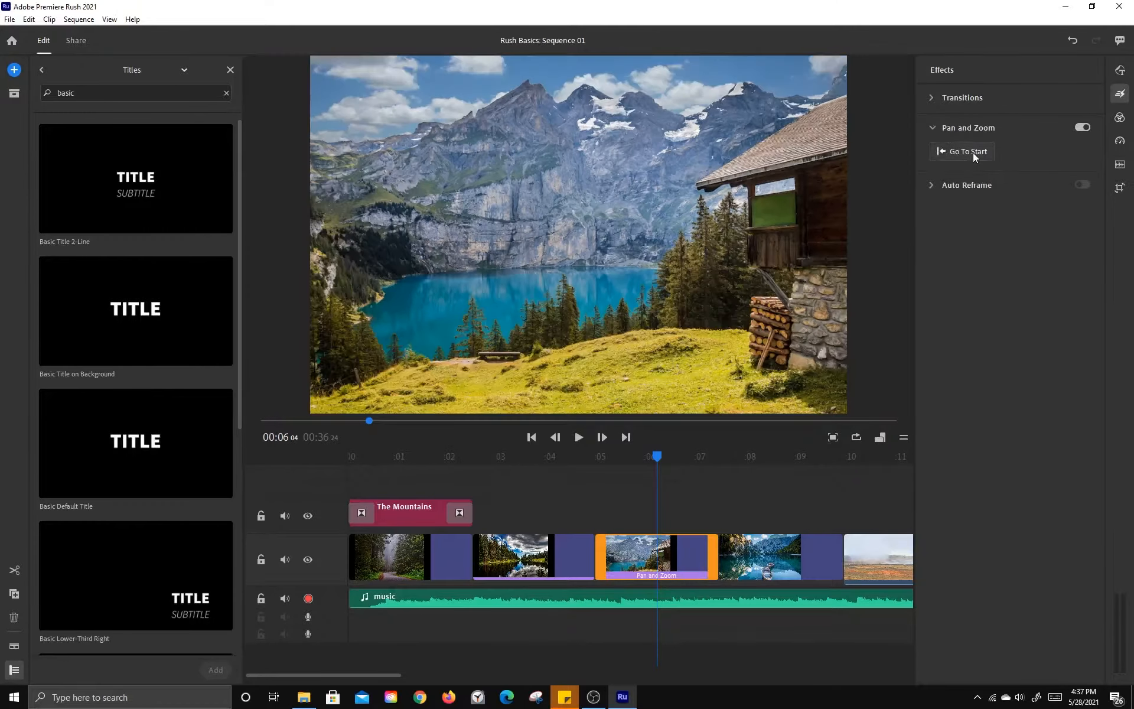
{"action": "left_click", "coordinate": [972, 153]}
{"action": "left_click_drag", "start_coordinate": [646, 452], "coordinate": [664, 473]}
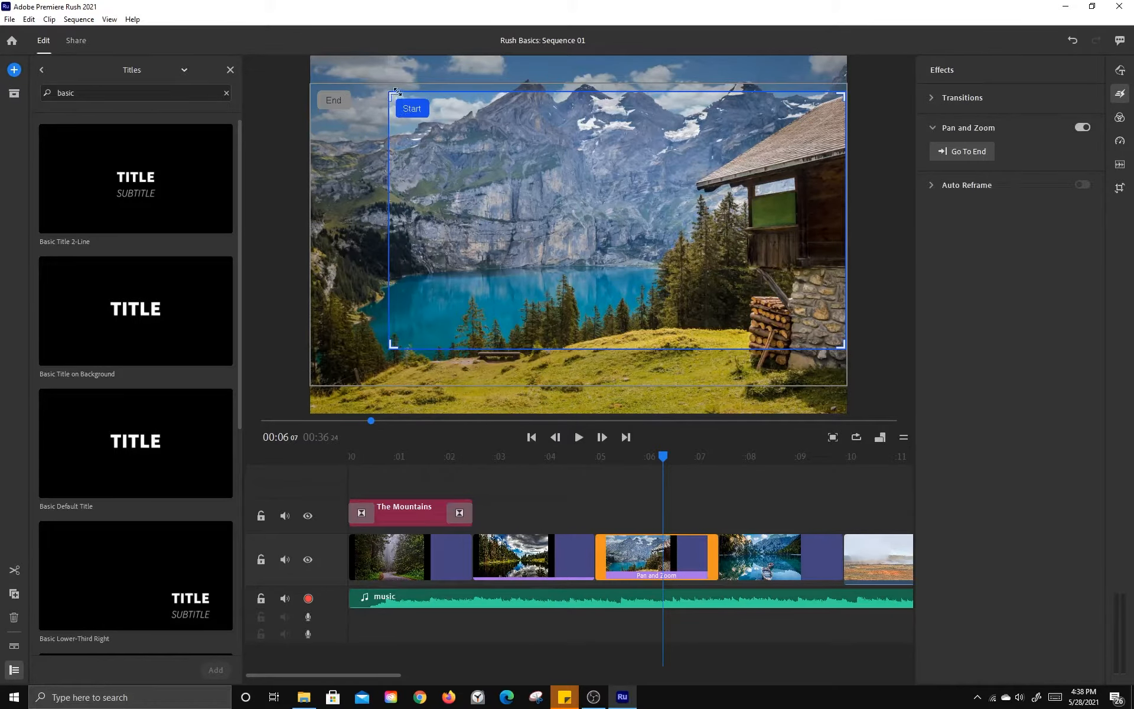
Step: Shrink and lower the cabin clip's Start frame, and raise its End frame near the upper edge of the image
{"action": "left_click_drag", "start_coordinate": [392, 94], "coordinate": [412, 107]}
{"action": "left_click_drag", "start_coordinate": [658, 229], "coordinate": [653, 259]}
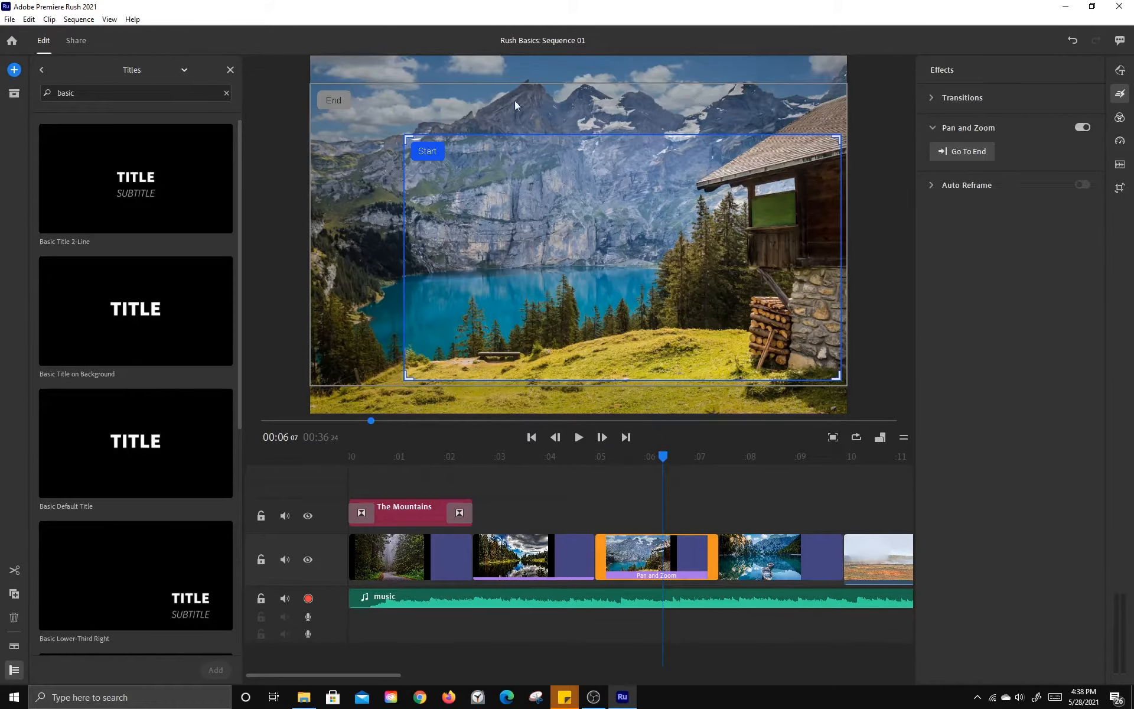
{"action": "left_click", "coordinate": [363, 106]}
{"action": "left_click_drag", "start_coordinate": [471, 106], "coordinate": [471, 82]}
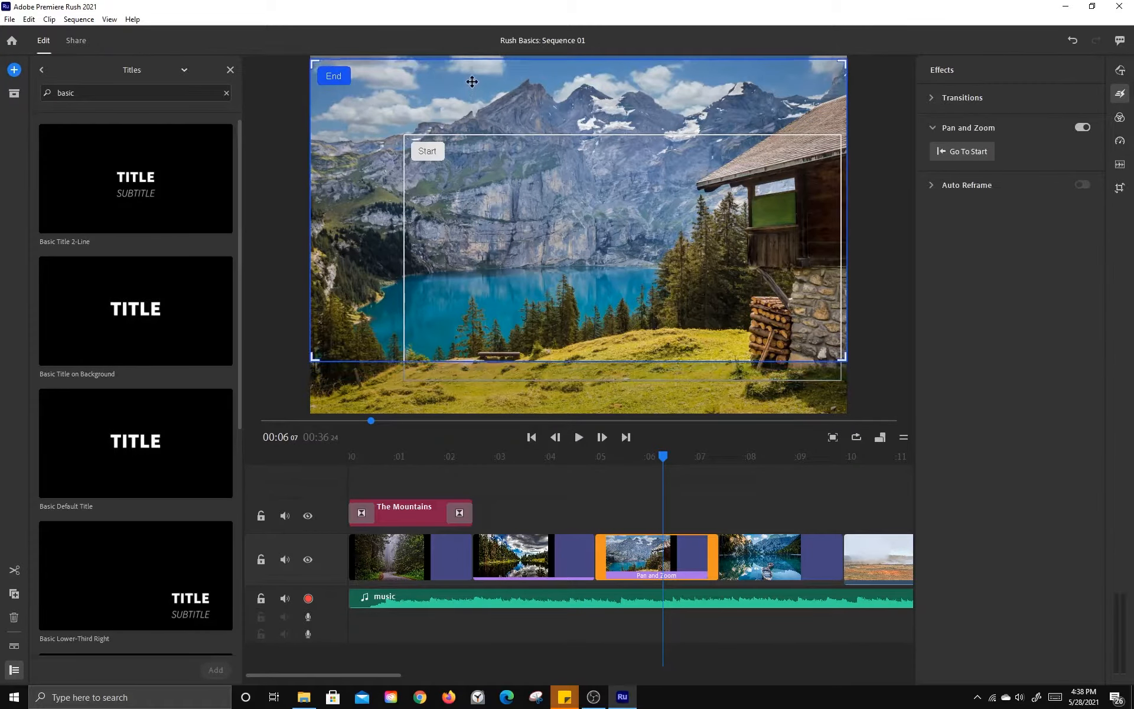
Step: Play the cabin clip from its beginning to preview the zoom-out
{"action": "left_click_drag", "start_coordinate": [662, 457], "coordinate": [583, 459]}
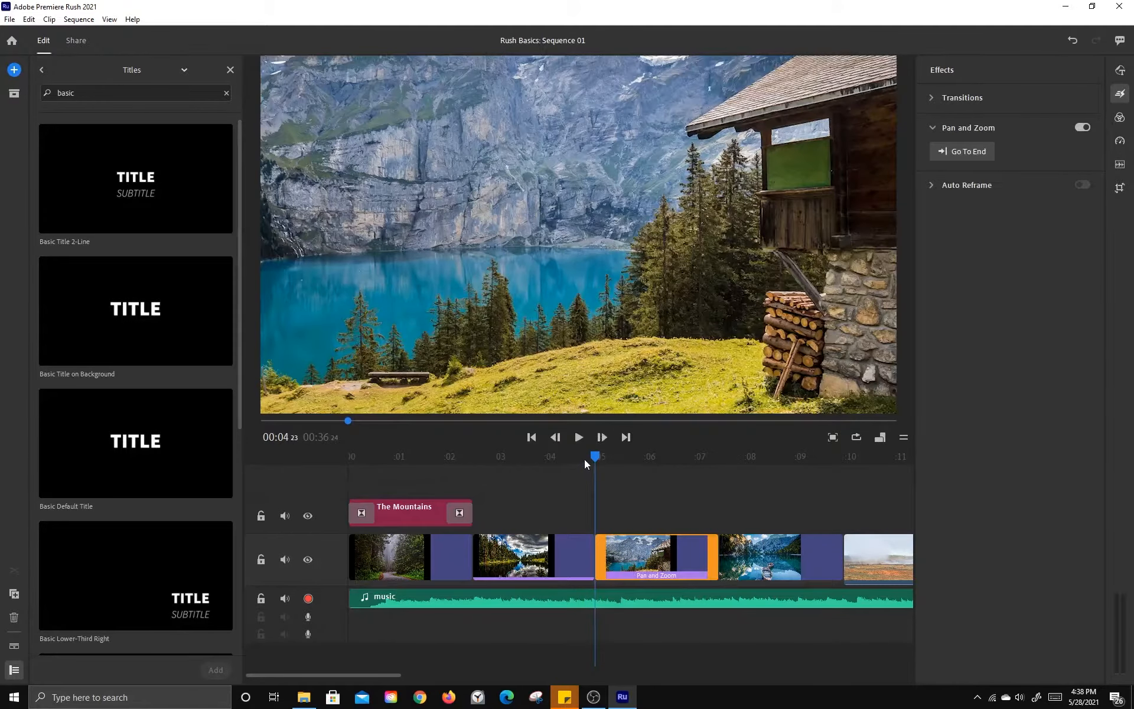
{"action": "key", "text": "space"}
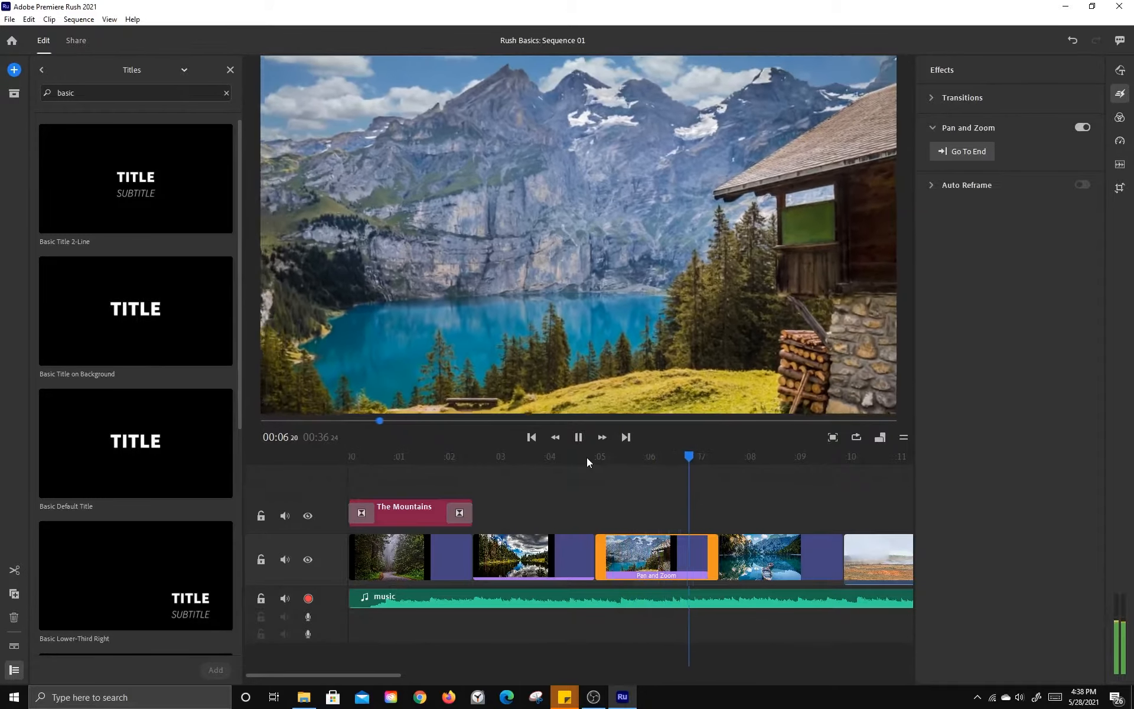
{"action": "key", "text": "space"}
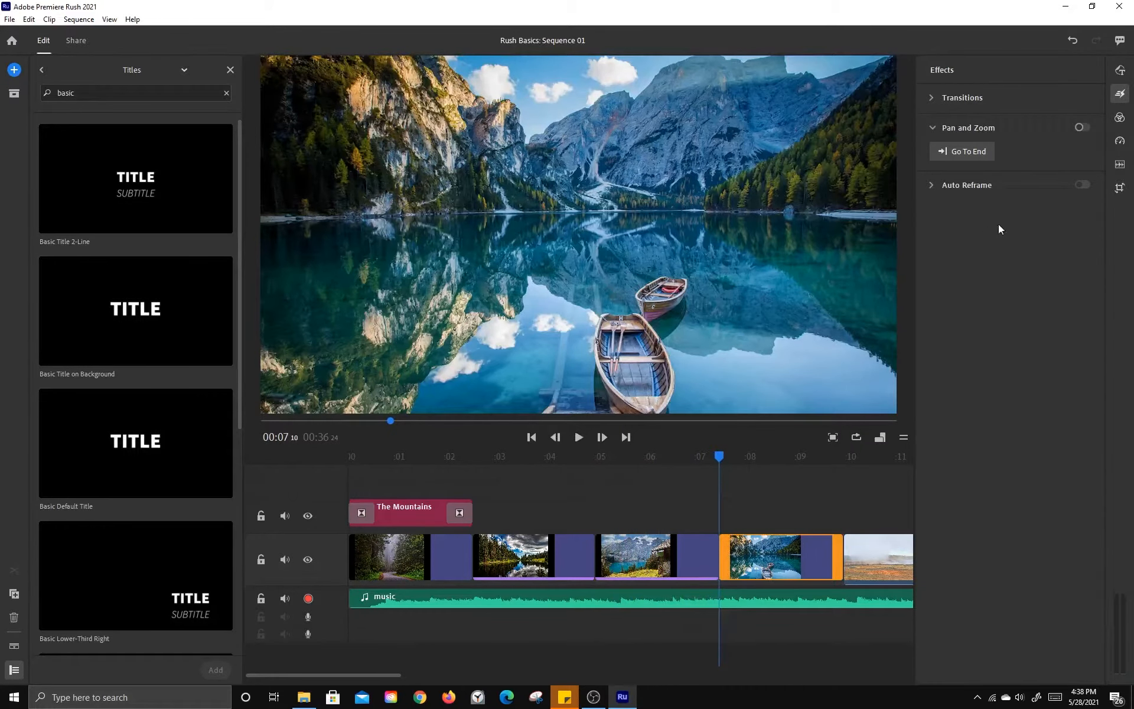
Step: Apply the built-in Airy color preset to the fifth clip, the steaming field
{"action": "left_click", "coordinate": [932, 128]}
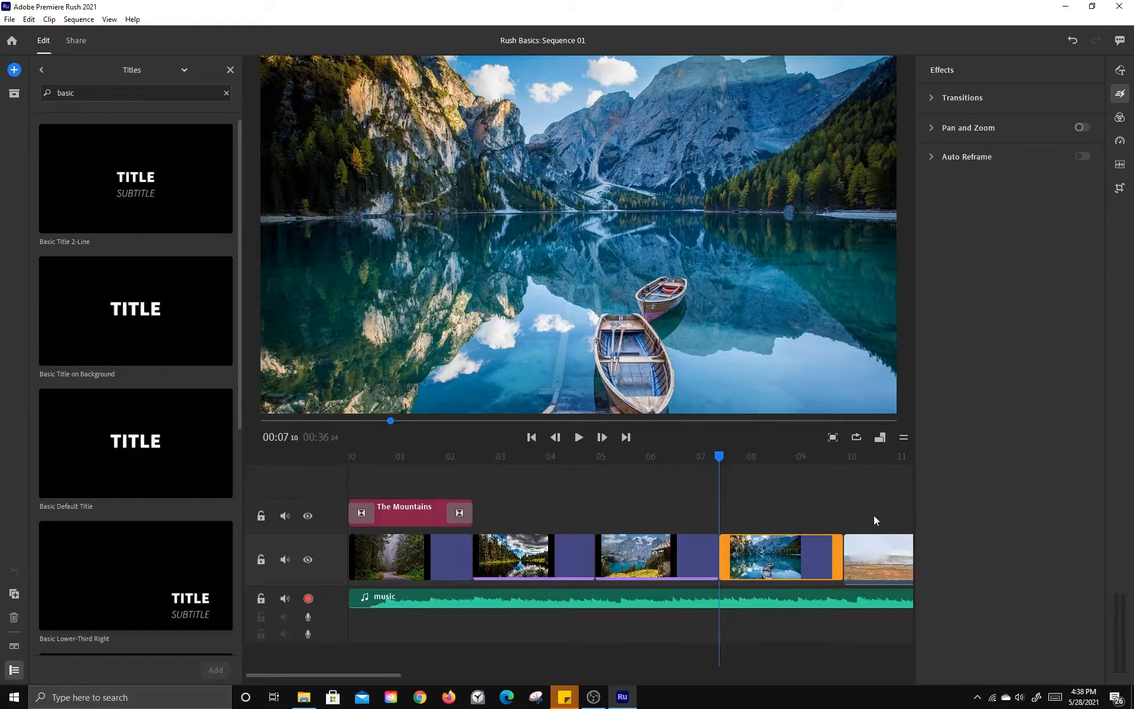
{"action": "left_click", "coordinate": [875, 545]}
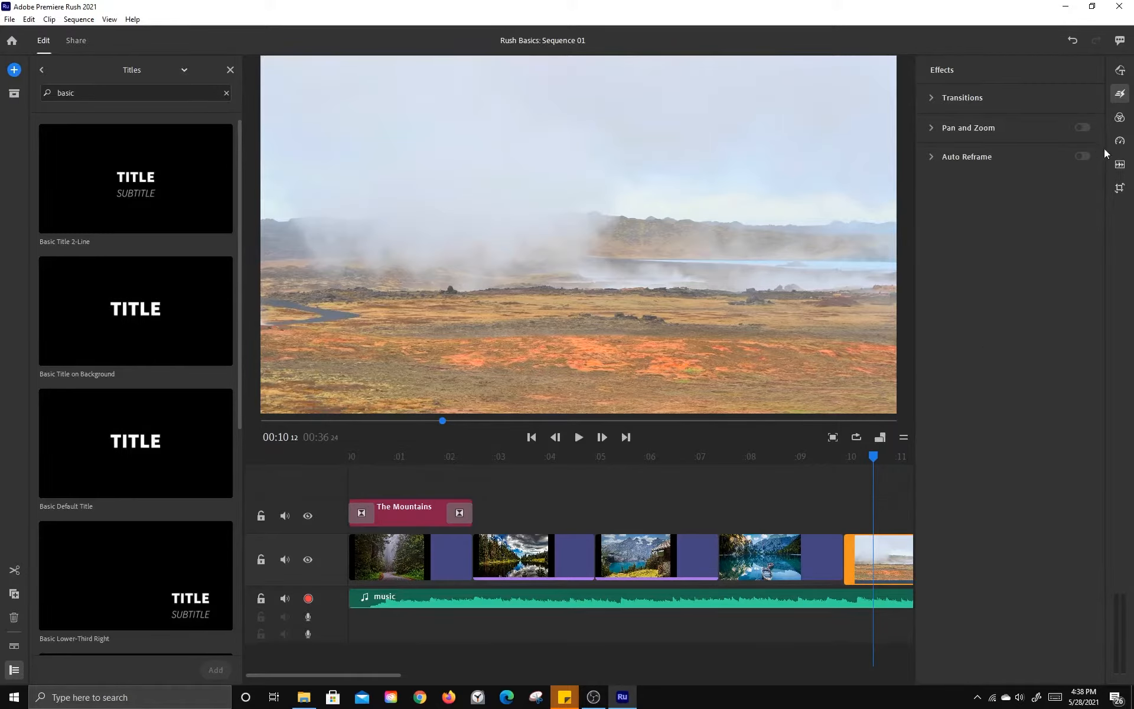
{"action": "left_click", "coordinate": [1120, 118]}
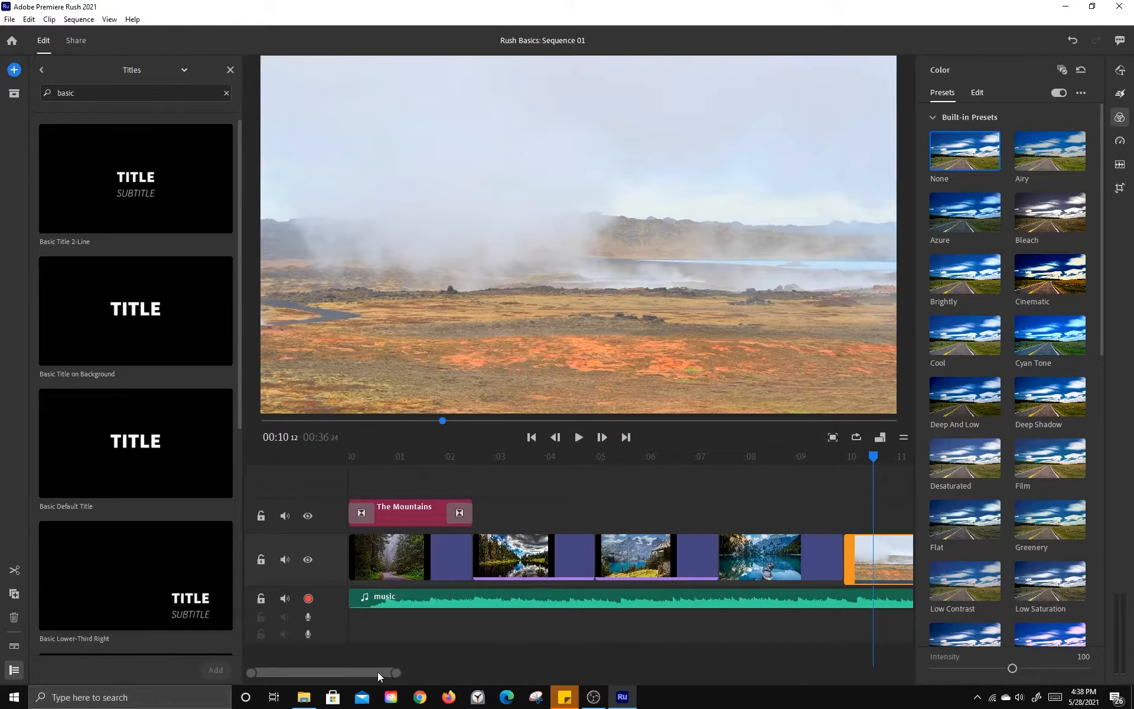
{"action": "left_click_drag", "start_coordinate": [377, 671], "coordinate": [430, 675]}
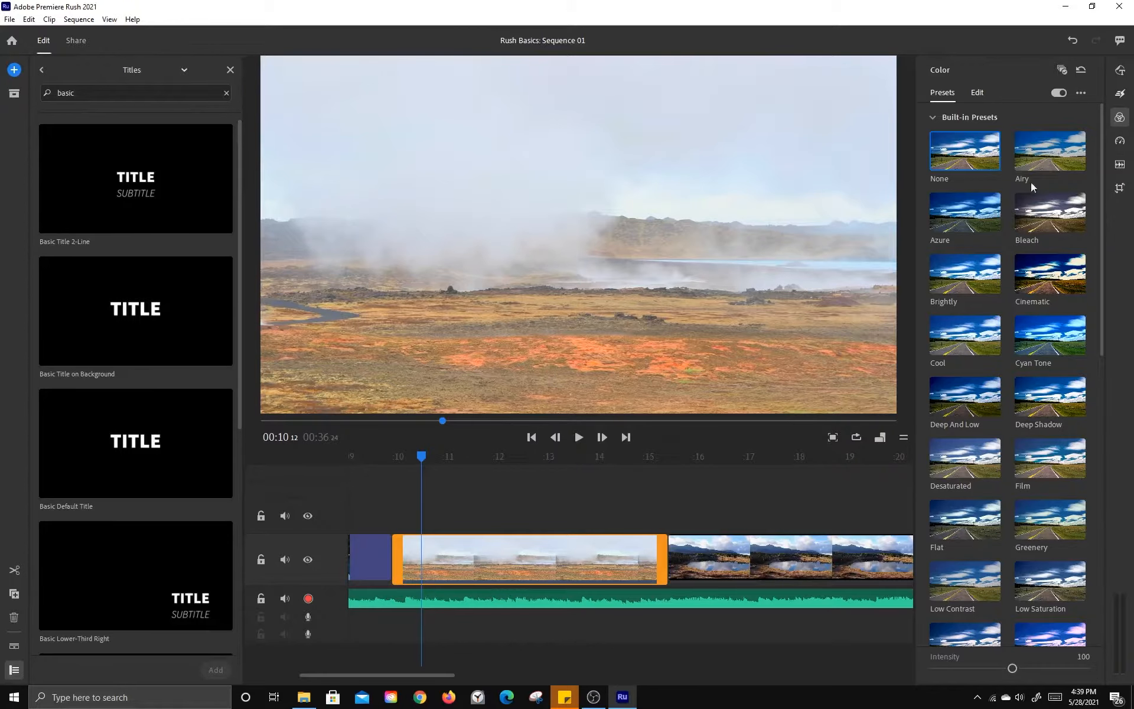
{"action": "left_click", "coordinate": [1047, 158]}
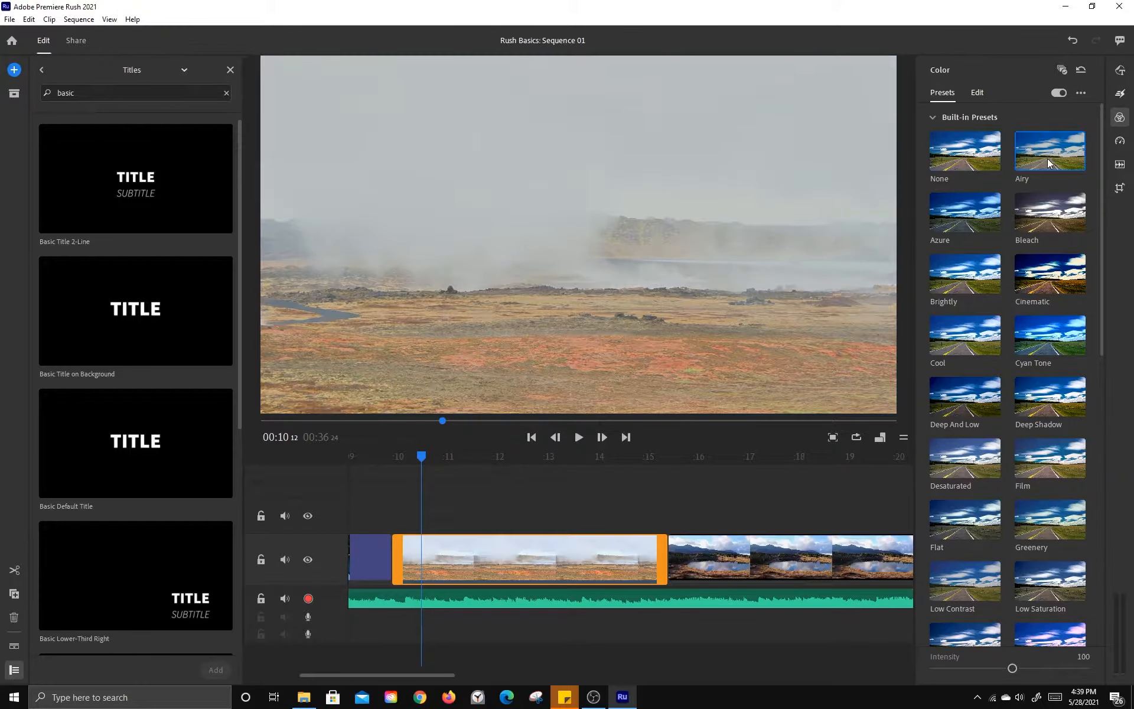
Step: Try the Azure, Bleach, Cinematic, Brightly, Cool, Cyan Tone and Desaturated presets on the steaming field clip
{"action": "left_click", "coordinate": [969, 223]}
{"action": "left_click", "coordinate": [1051, 225]}
{"action": "left_click", "coordinate": [1049, 276]}
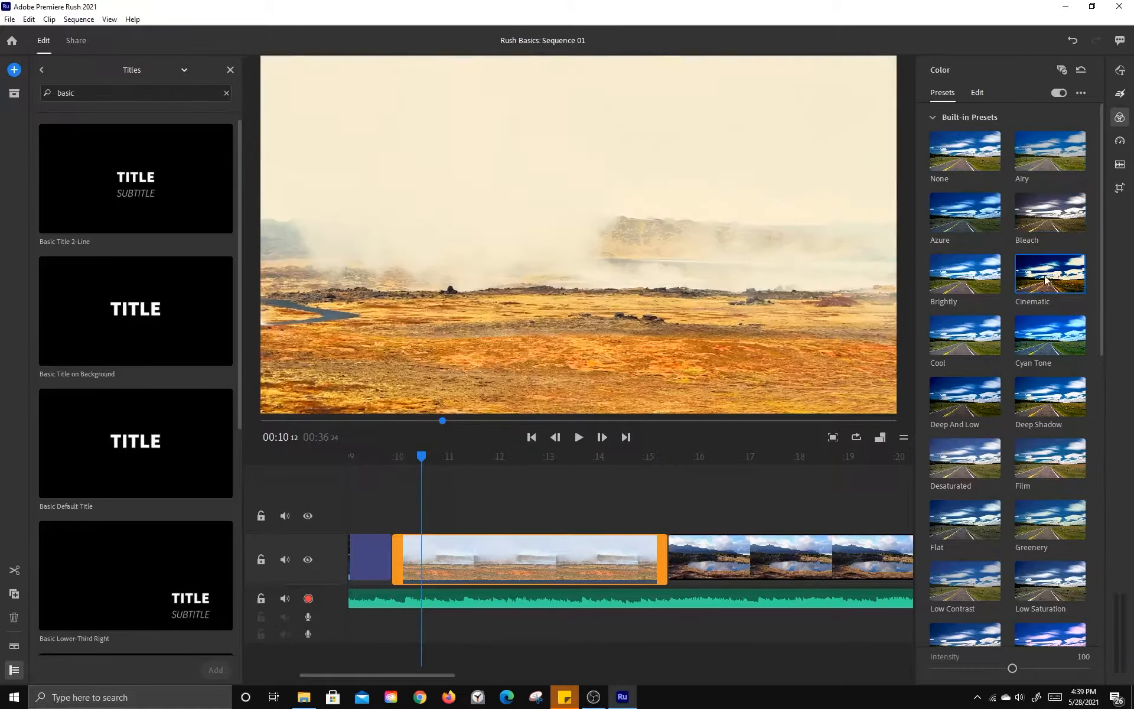
{"action": "left_click", "coordinate": [967, 273]}
{"action": "left_click", "coordinate": [973, 351]}
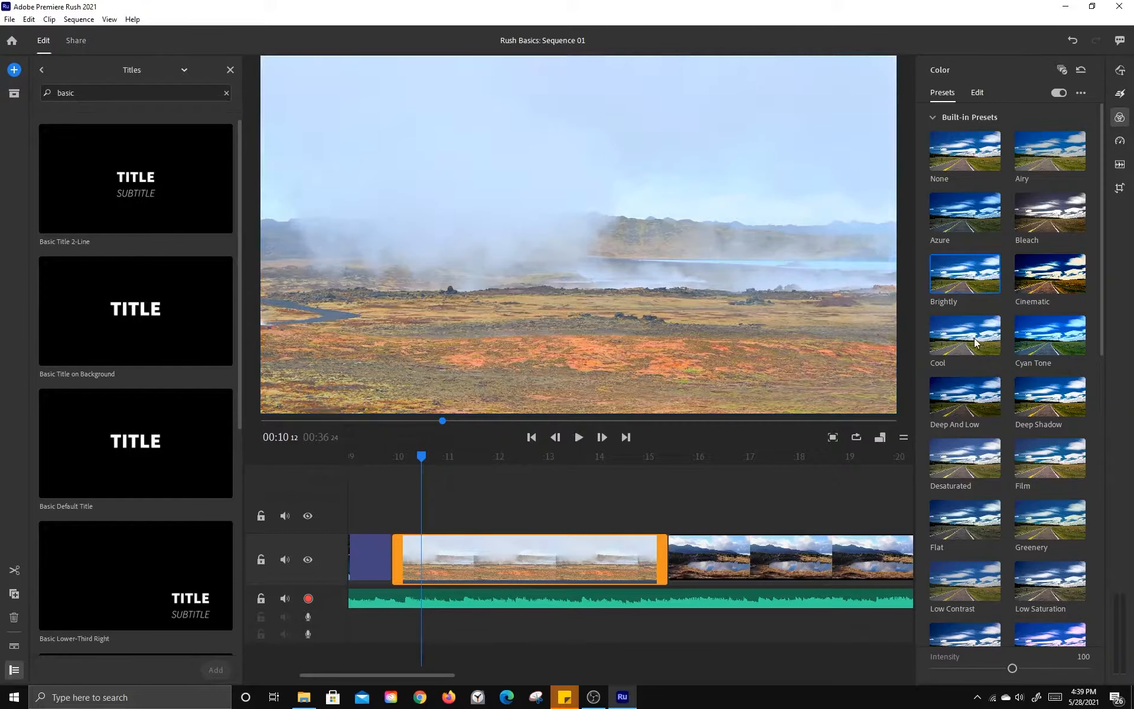
{"action": "left_click", "coordinate": [1050, 340]}
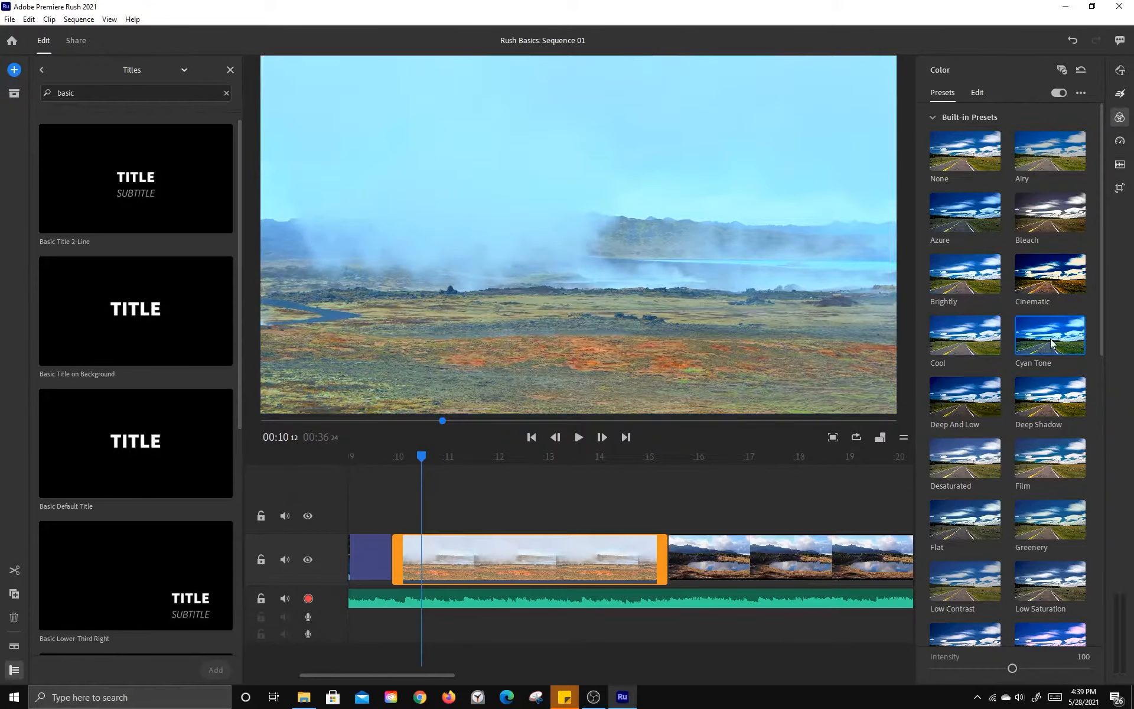
{"action": "left_click", "coordinate": [979, 460]}
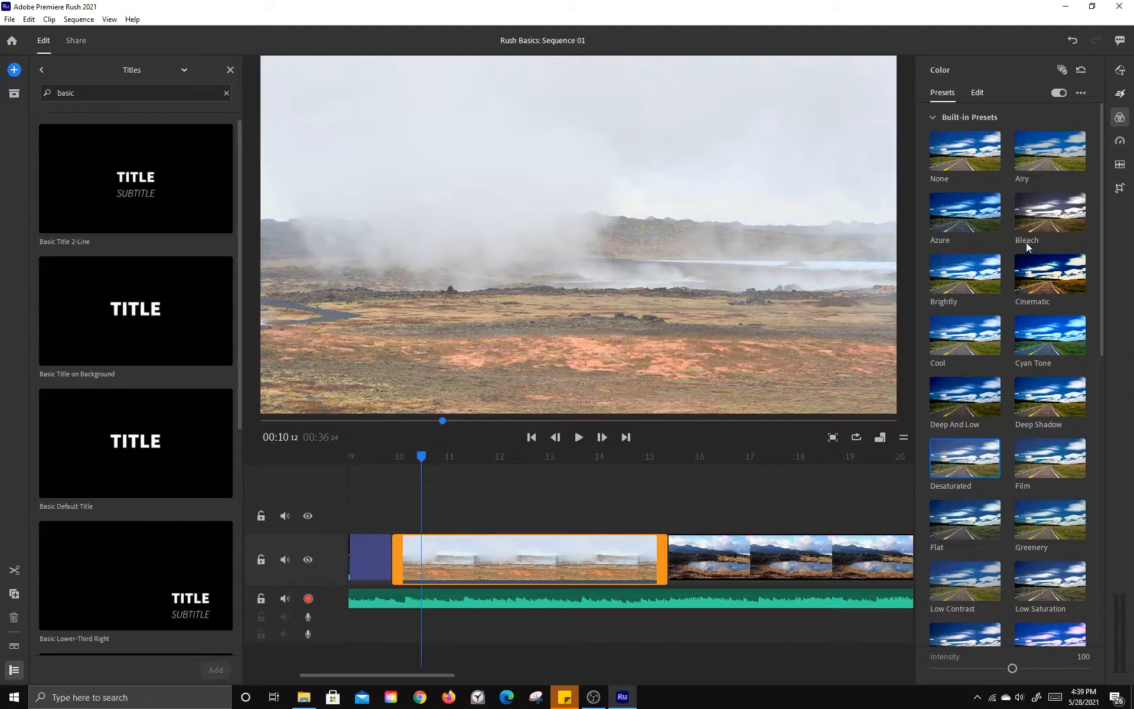
Step: Try the Airy, Cinematic and Deep Shadow presets on the steaming field clip, and return it to None
{"action": "left_click", "coordinate": [1039, 156]}
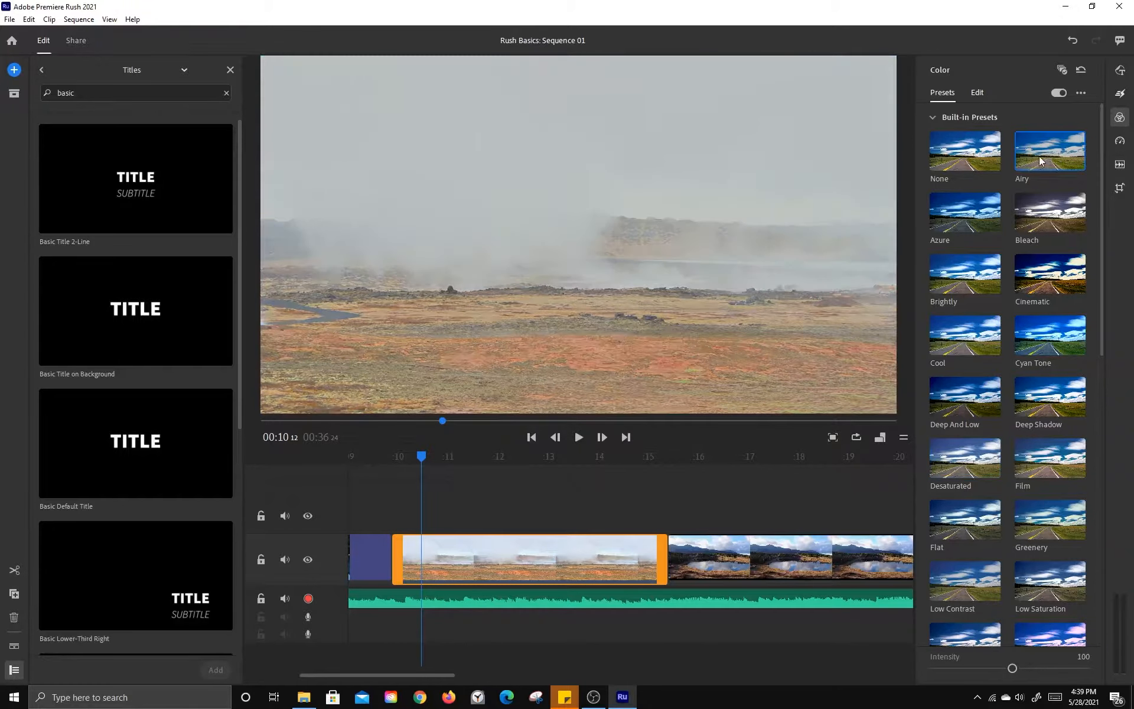
{"action": "left_click", "coordinate": [1046, 273]}
{"action": "left_click", "coordinate": [1051, 405]}
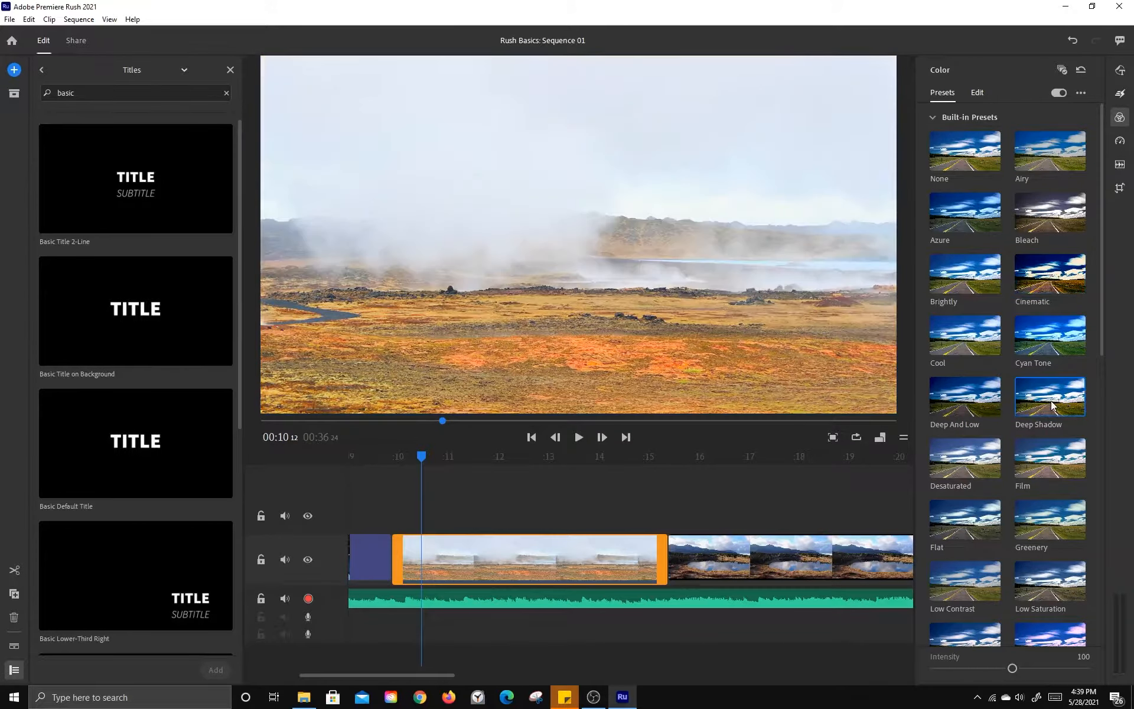
{"action": "mouse_move", "coordinate": [1011, 668]}
{"action": "left_mouse_down"}
{"action": "mouse_move", "coordinate": [938, 668]}
{"action": "mouse_move", "coordinate": [1079, 666]}
{"action": "mouse_move", "coordinate": [1060, 654]}
{"action": "mouse_move", "coordinate": [1010, 660]}
{"action": "left_mouse_up"}
{"action": "left_click", "coordinate": [968, 152]}
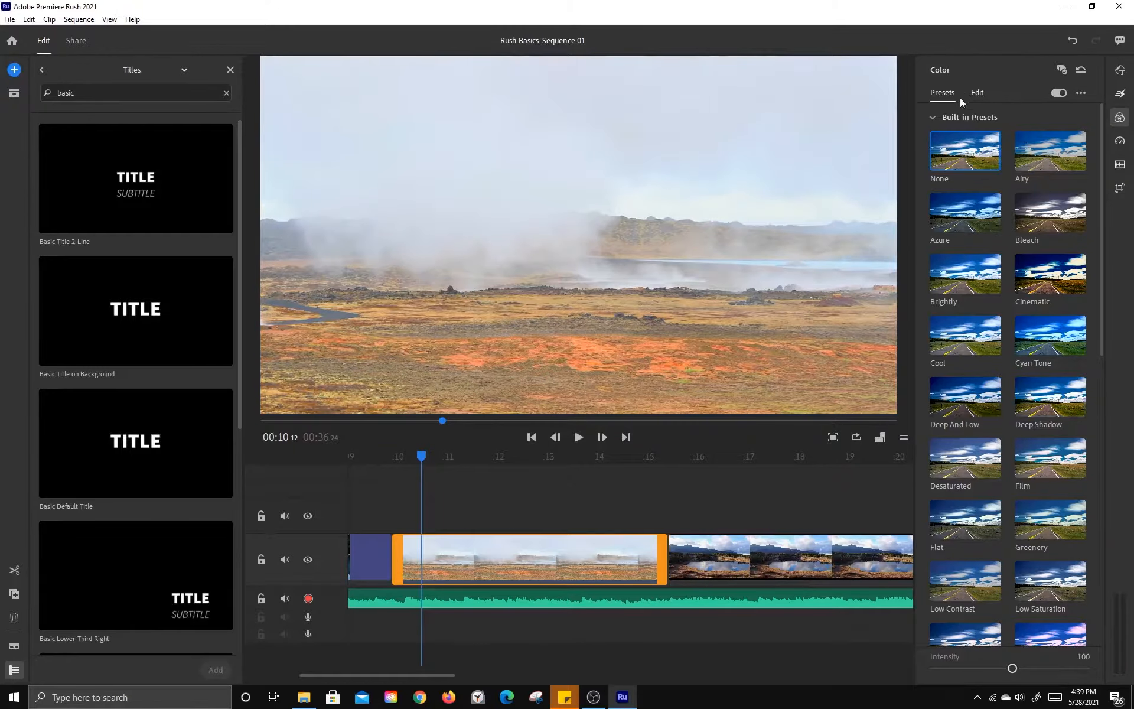
Step: Manually grade the steaming field clip, setting Exposure to 0.24 and Contrast to 50
{"action": "left_click", "coordinate": [977, 93]}
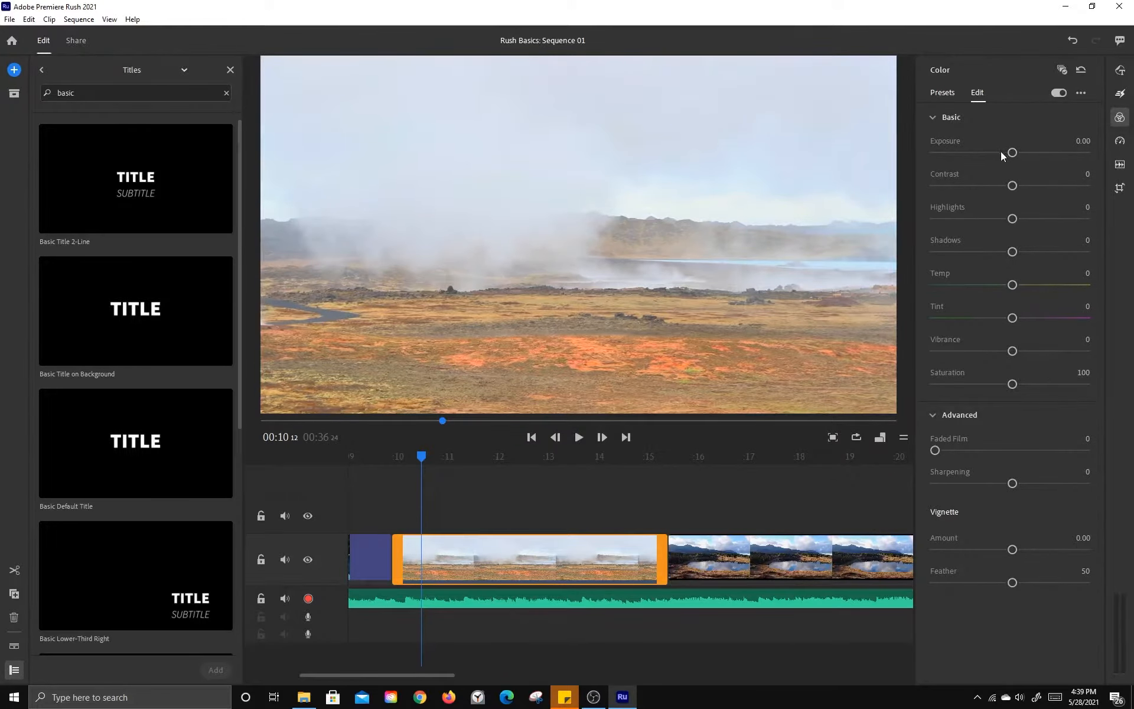
{"action": "left_click_drag", "start_coordinate": [1013, 155], "coordinate": [1016, 154]}
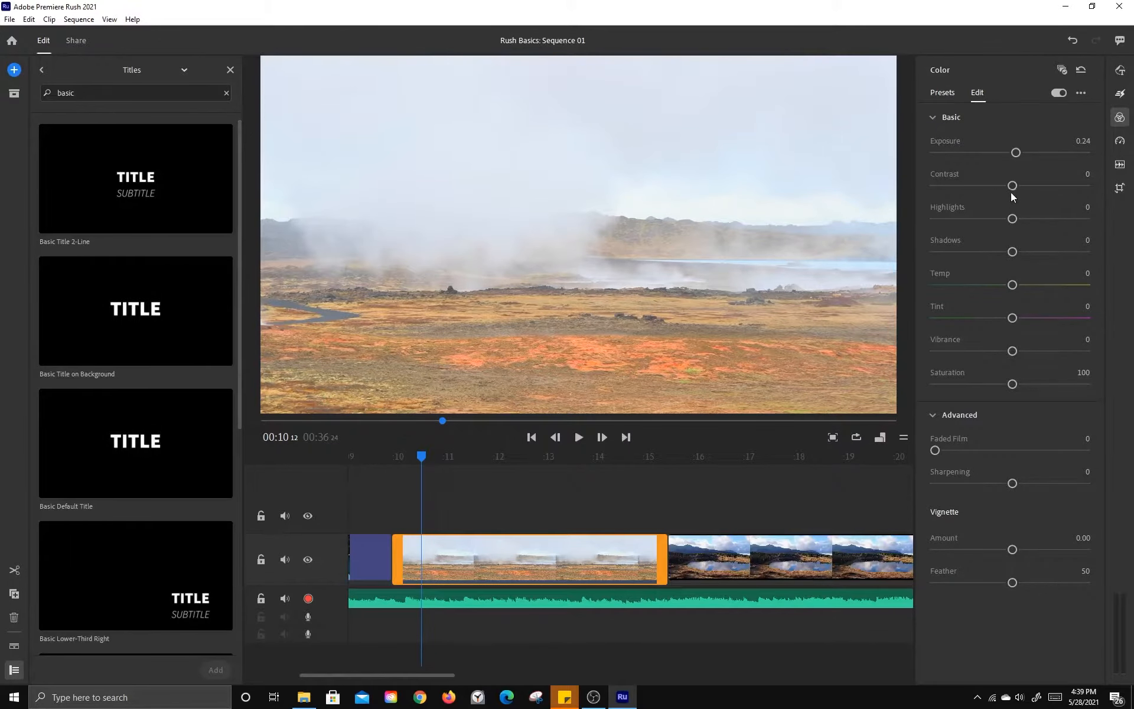
{"action": "left_click_drag", "start_coordinate": [981, 186], "coordinate": [1054, 186]}
{"action": "left_click", "coordinate": [1081, 175]}
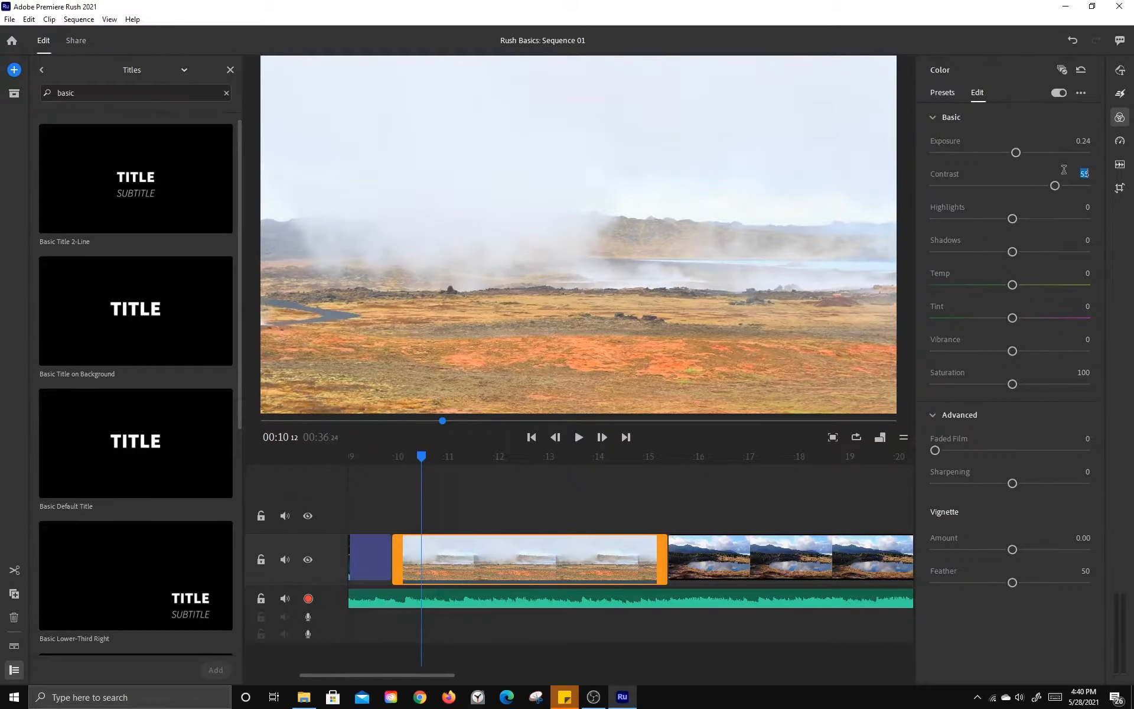
{"action": "type", "text": "50"}
{"action": "key", "text": "Return"}
Step: Set the steaming field clip's Highlights to -25, Shadows to 14 and Temp to 18
{"action": "left_click_drag", "start_coordinate": [1014, 218], "coordinate": [999, 219]}
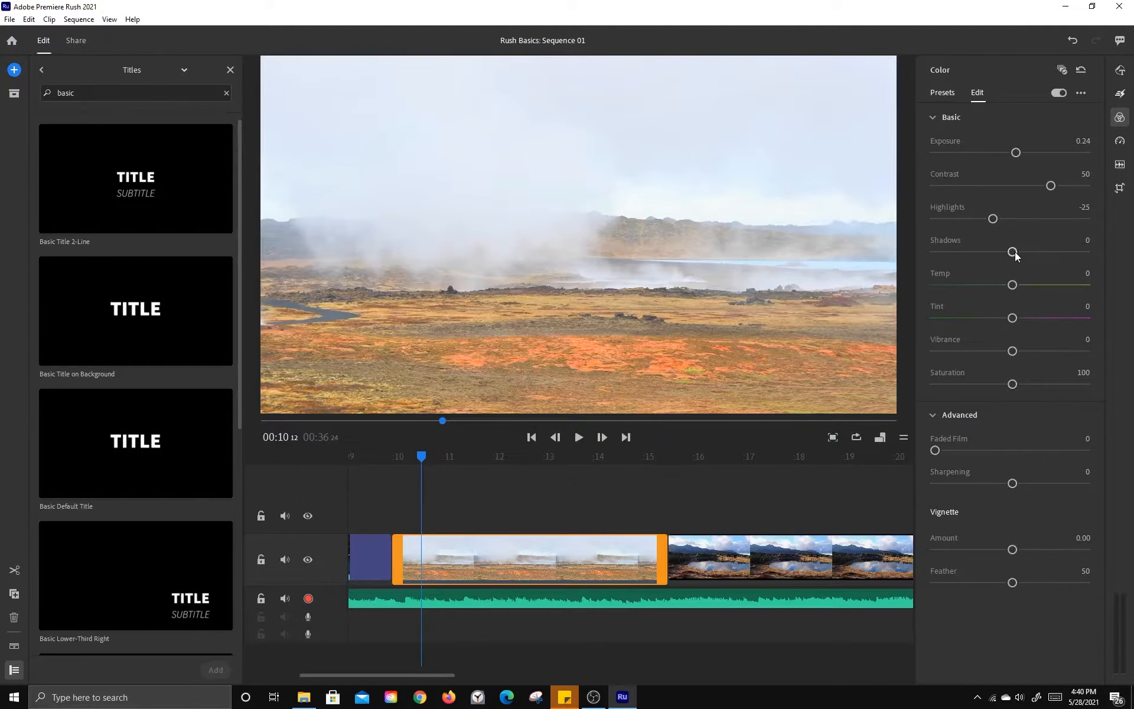
{"action": "left_click_drag", "start_coordinate": [1013, 251], "coordinate": [1033, 287]}
{"action": "double_click", "coordinate": [1032, 285]}
{"action": "left_click_drag", "start_coordinate": [1013, 285], "coordinate": [987, 286]}
{"action": "double_click", "coordinate": [989, 286]}
{"action": "left_click_drag", "start_coordinate": [1013, 287], "coordinate": [1025, 287]}
Step: Try a magenta Tint of 21 and reset it to 0, and raise the Exposure to 0.55
{"action": "mouse_move", "coordinate": [1012, 318]}
{"action": "left_mouse_down"}
{"action": "mouse_move", "coordinate": [985, 321]}
{"action": "mouse_move", "coordinate": [1024, 320]}
{"action": "left_mouse_up"}
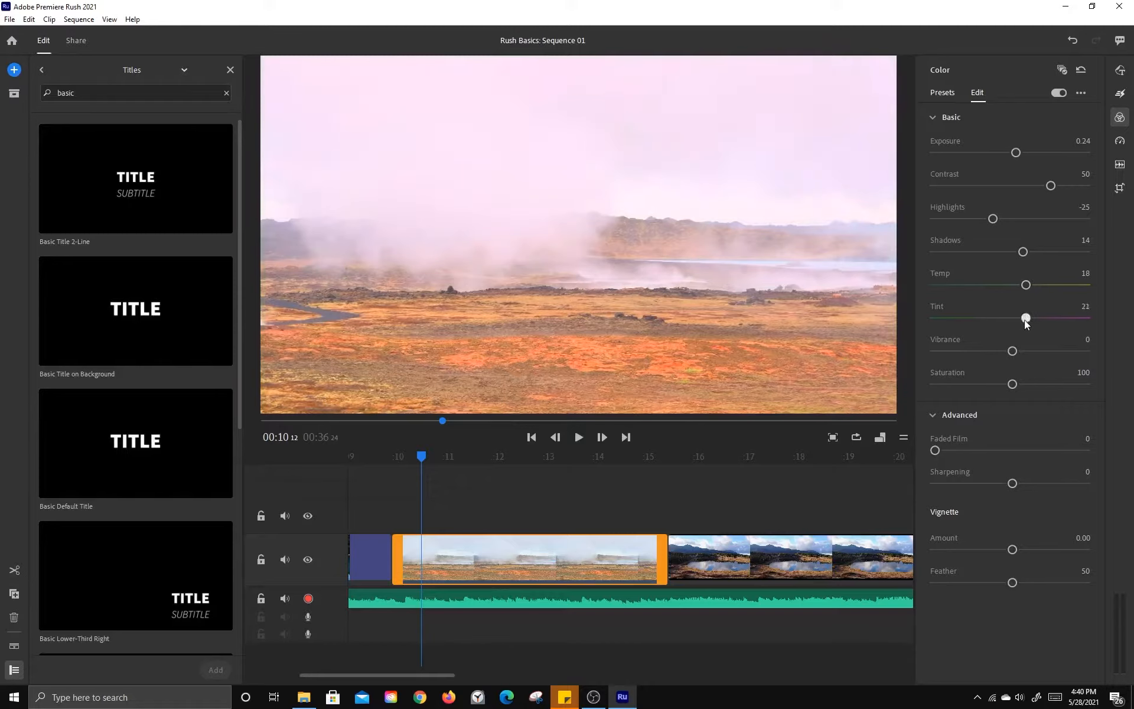
{"action": "double_click", "coordinate": [1024, 320]}
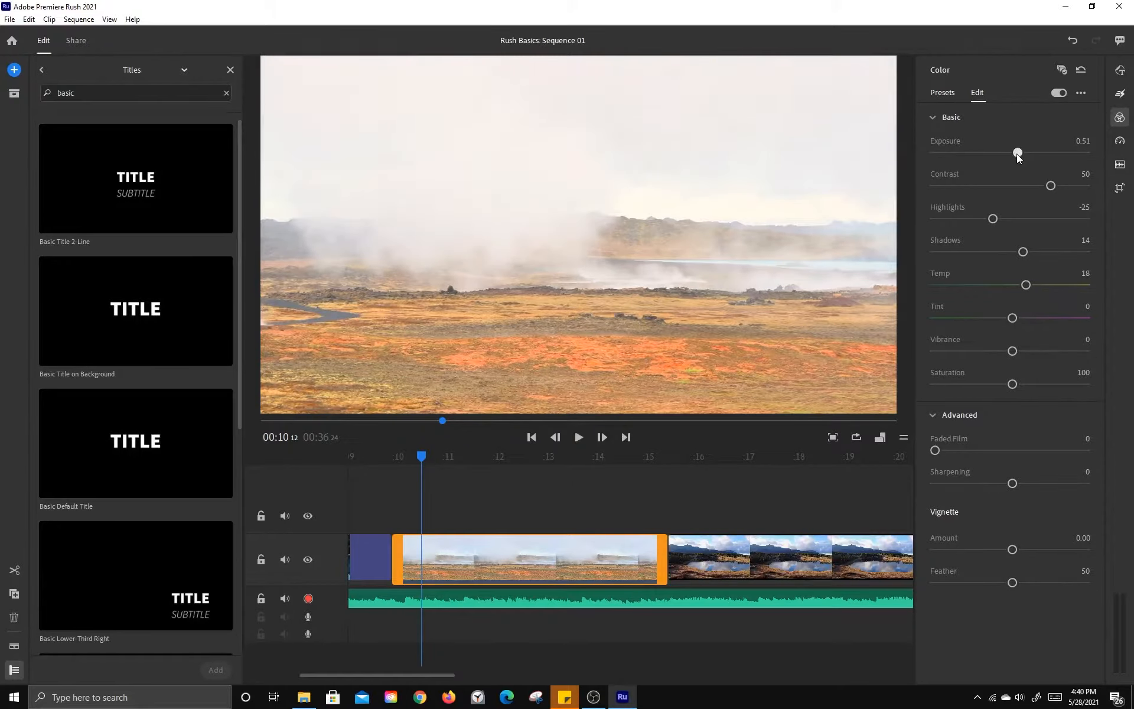
{"action": "left_click_drag", "start_coordinate": [1015, 153], "coordinate": [1021, 153]}
Step: Try Saturation at 200 and 0 and Vibrance at -100, resetting each to its default
{"action": "left_click_drag", "start_coordinate": [1012, 384], "coordinate": [1130, 387]}
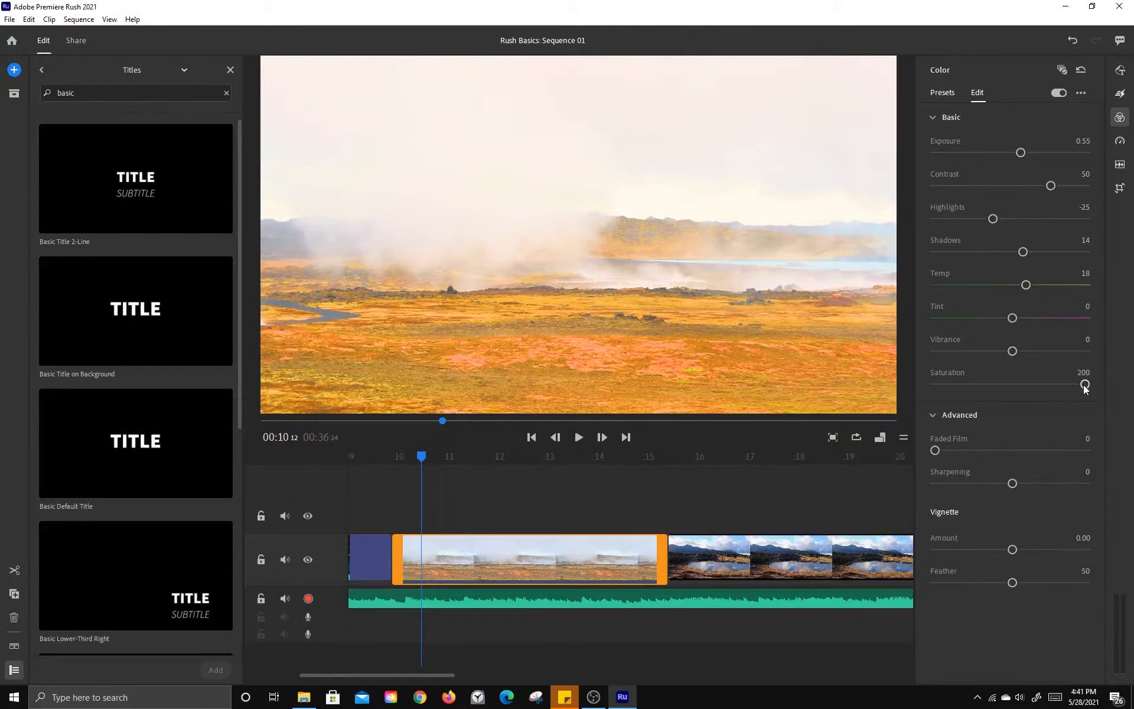
{"action": "left_click_drag", "start_coordinate": [1058, 385], "coordinate": [936, 387]}
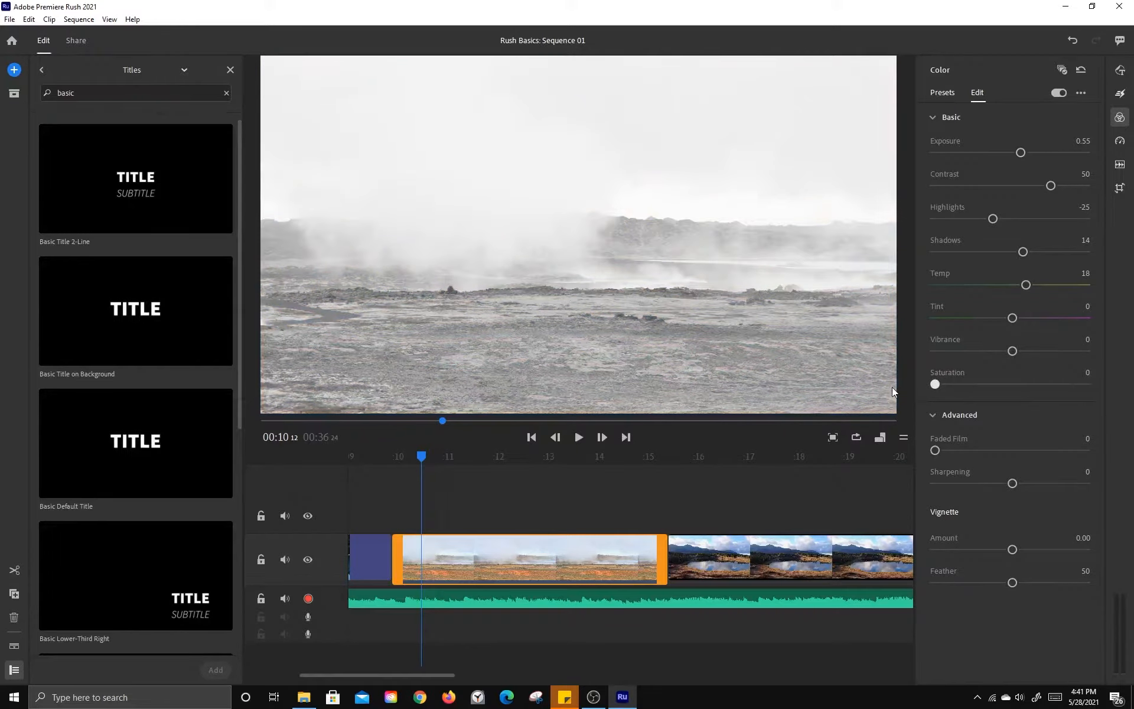
{"action": "double_click", "coordinate": [935, 386]}
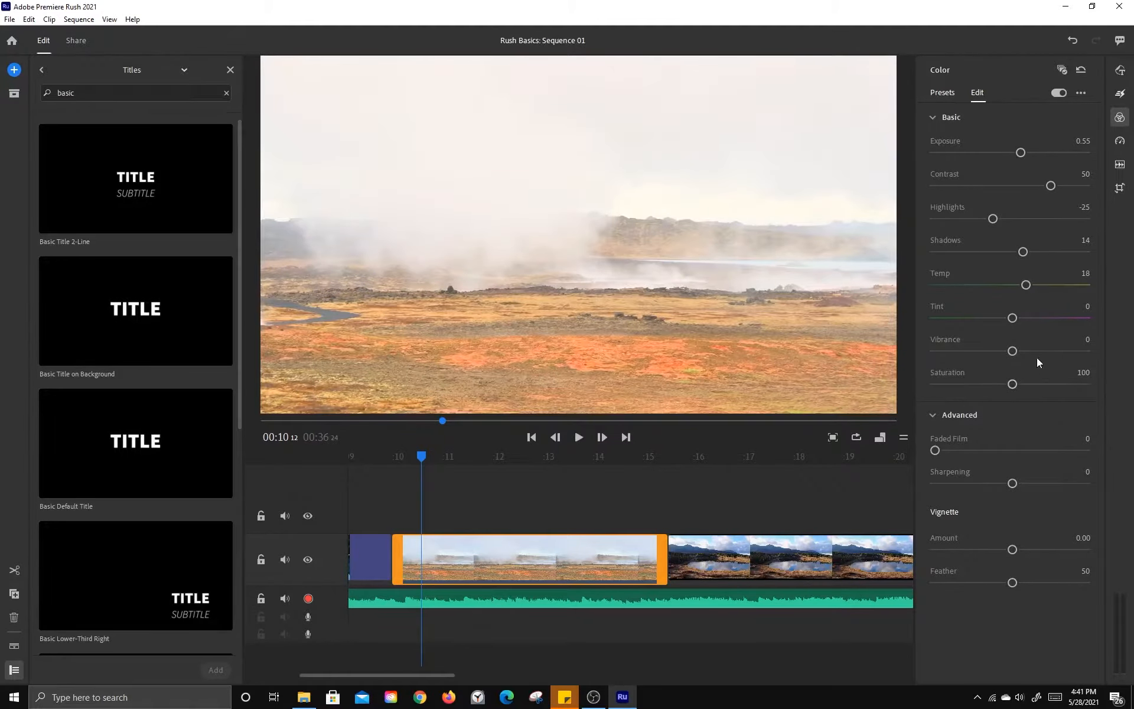
{"action": "left_click_drag", "start_coordinate": [1013, 352], "coordinate": [910, 353]}
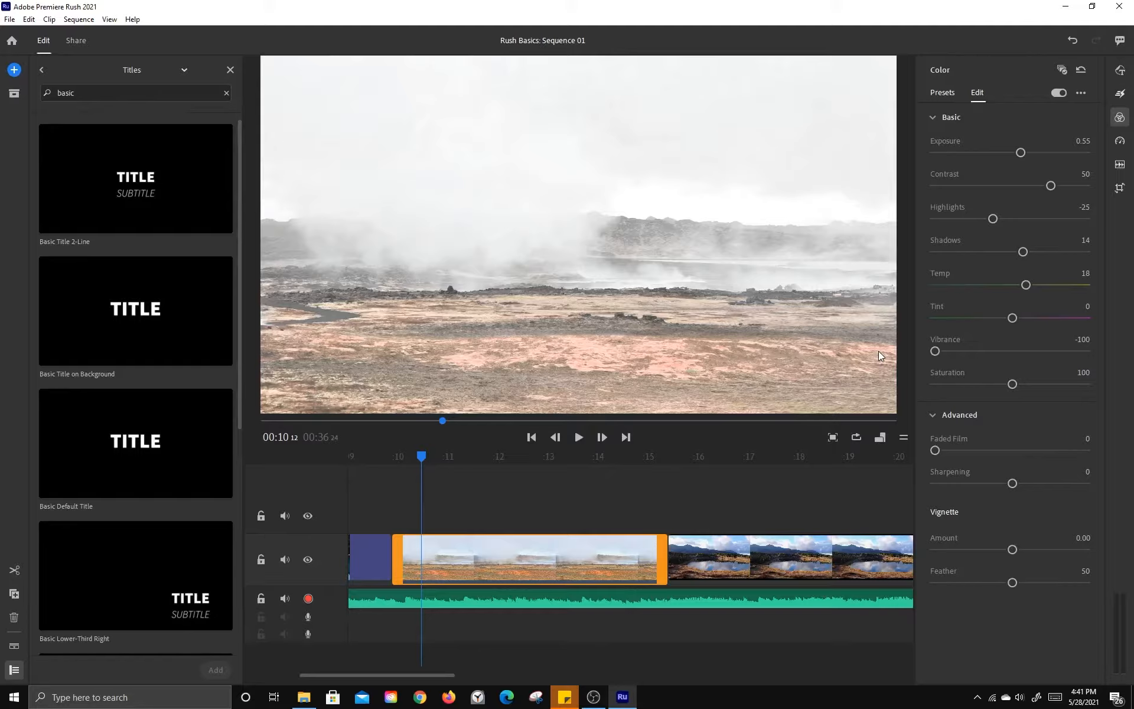
{"action": "double_click", "coordinate": [934, 352]}
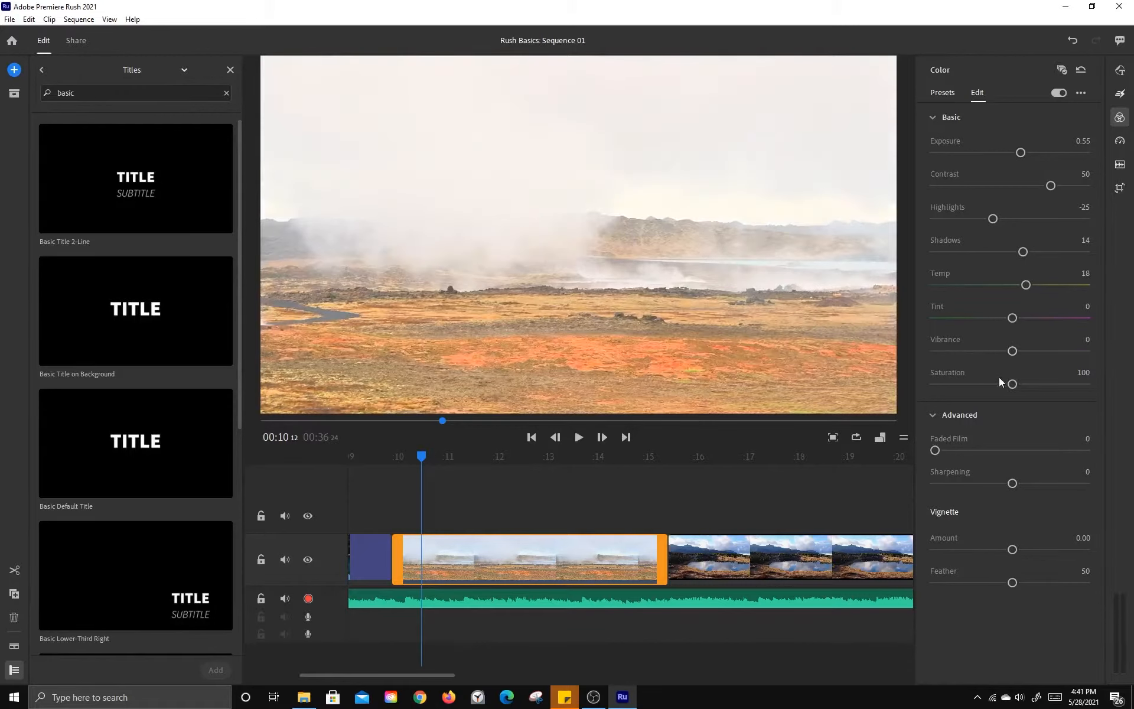
Step: Set Saturation to 112 and Vibrance to 32, and try Faded Film and Sharpening, leaving both at 0
{"action": "left_click_drag", "start_coordinate": [1016, 385], "coordinate": [1029, 352]}
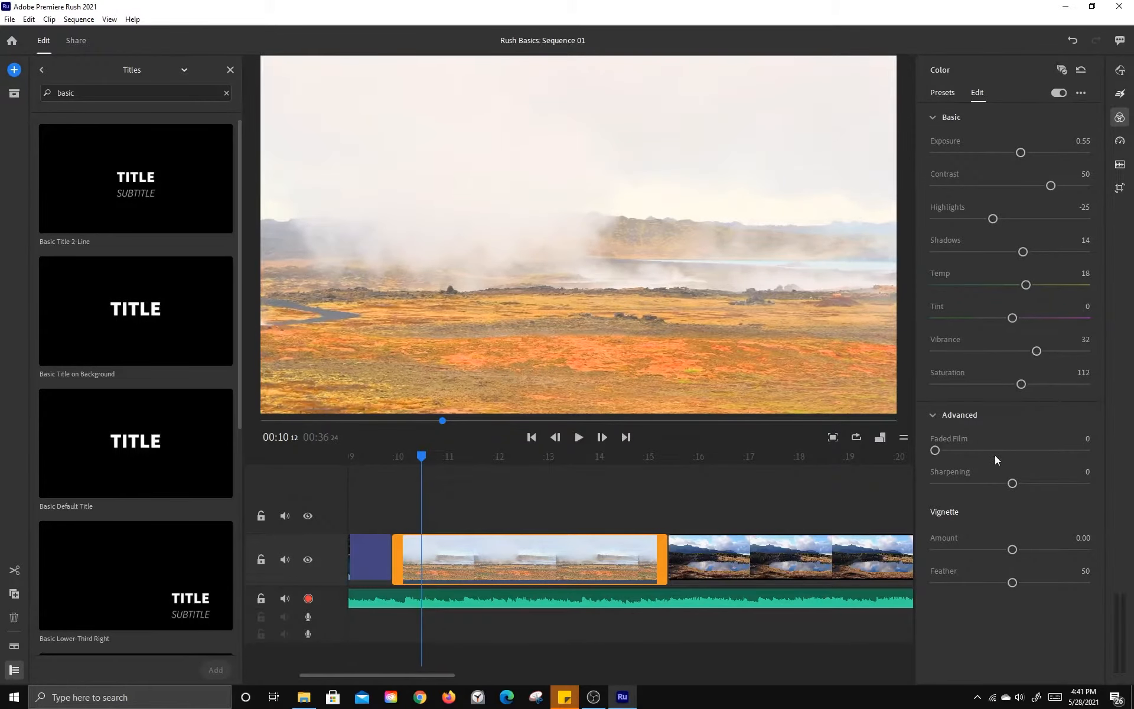
{"action": "mouse_move", "coordinate": [934, 452]}
{"action": "left_mouse_down"}
{"action": "mouse_move", "coordinate": [1050, 451]}
{"action": "mouse_move", "coordinate": [935, 450]}
{"action": "left_mouse_up"}
{"action": "left_click_drag", "start_coordinate": [1012, 483], "coordinate": [959, 486]}
{"action": "double_click", "coordinate": [962, 484]}
Step: Add a dark vignette to the steaming field clip with Amount -1.68 and Feather 49
{"action": "left_click_drag", "start_coordinate": [1013, 549], "coordinate": [955, 554]}
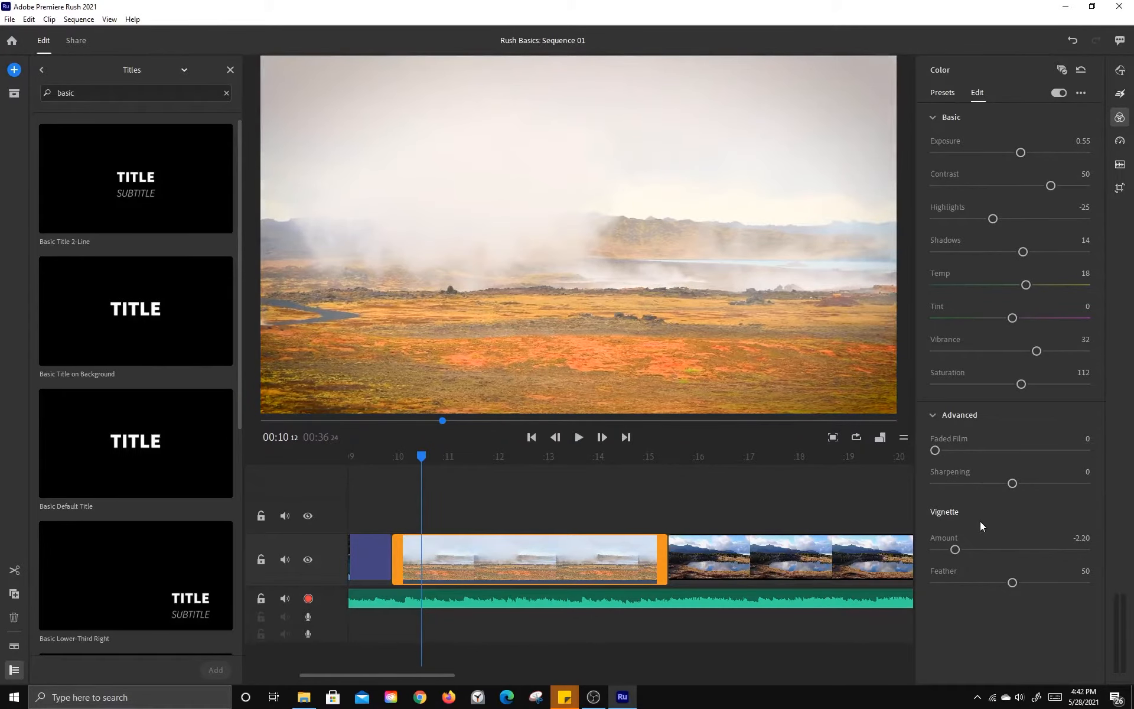
{"action": "left_click_drag", "start_coordinate": [956, 550], "coordinate": [969, 552]}
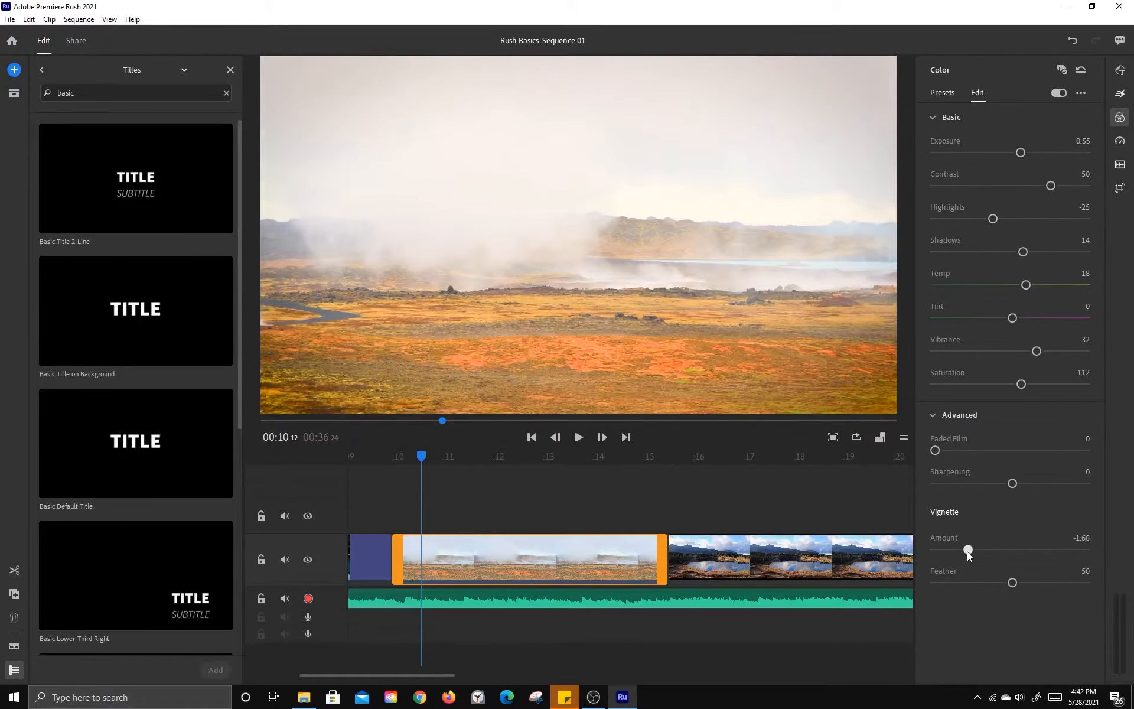
{"action": "mouse_move", "coordinate": [1018, 582]}
{"action": "left_mouse_down"}
{"action": "mouse_move", "coordinate": [989, 583]}
{"action": "mouse_move", "coordinate": [1009, 583]}
{"action": "left_mouse_up"}
Step: Switch the color settings off and on to compare the grade, and view the Create Preset option without using it
{"action": "left_click", "coordinate": [1059, 92]}
{"action": "left_click", "coordinate": [1055, 93]}
{"action": "left_click", "coordinate": [1054, 93]}
{"action": "left_click", "coordinate": [1054, 94]}
{"action": "left_click", "coordinate": [1054, 93]}
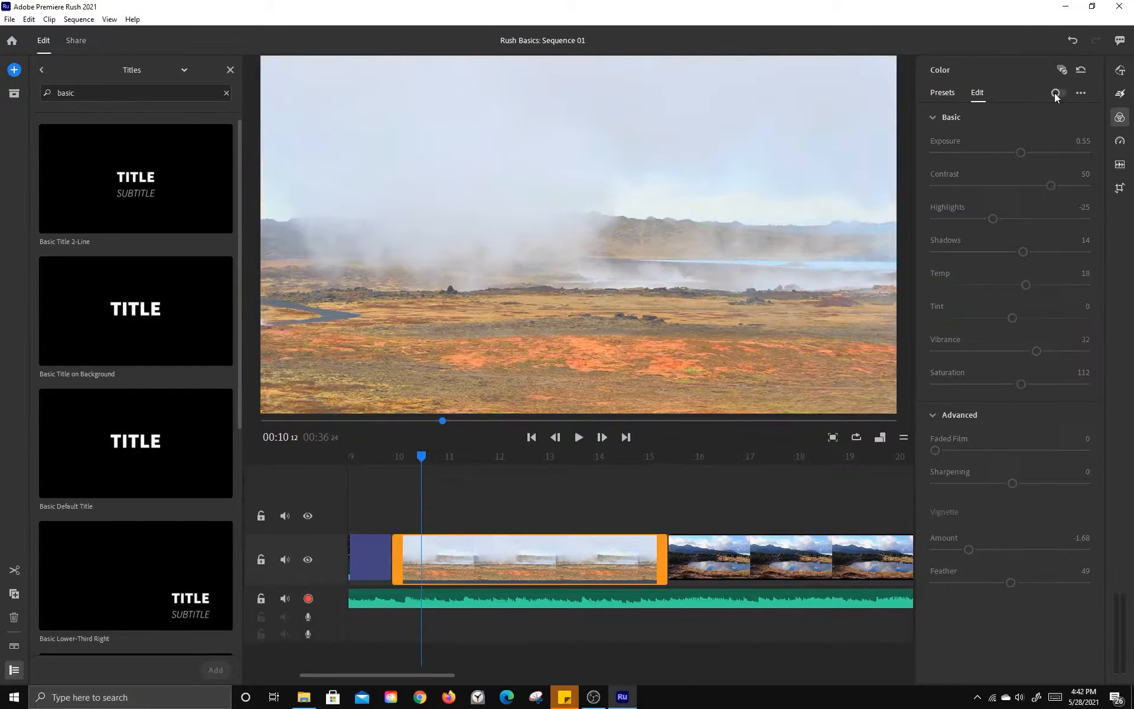
{"action": "left_click", "coordinate": [1054, 94]}
{"action": "left_click", "coordinate": [1082, 94]}
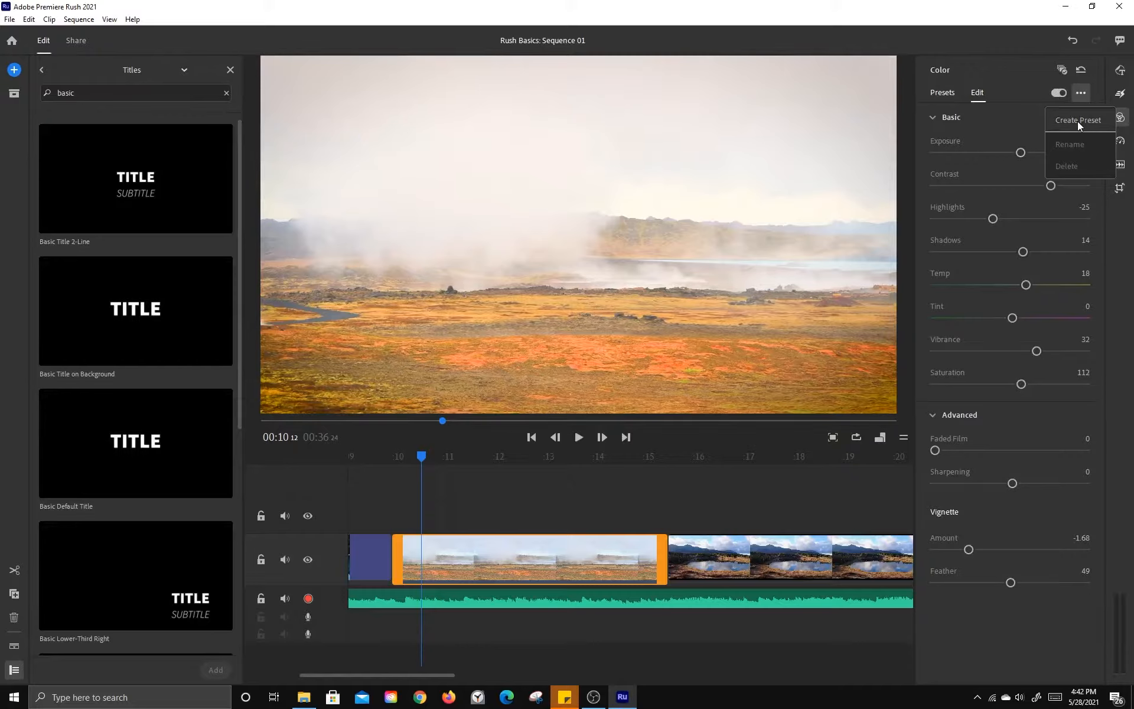
{"action": "left_click", "coordinate": [1036, 81]}
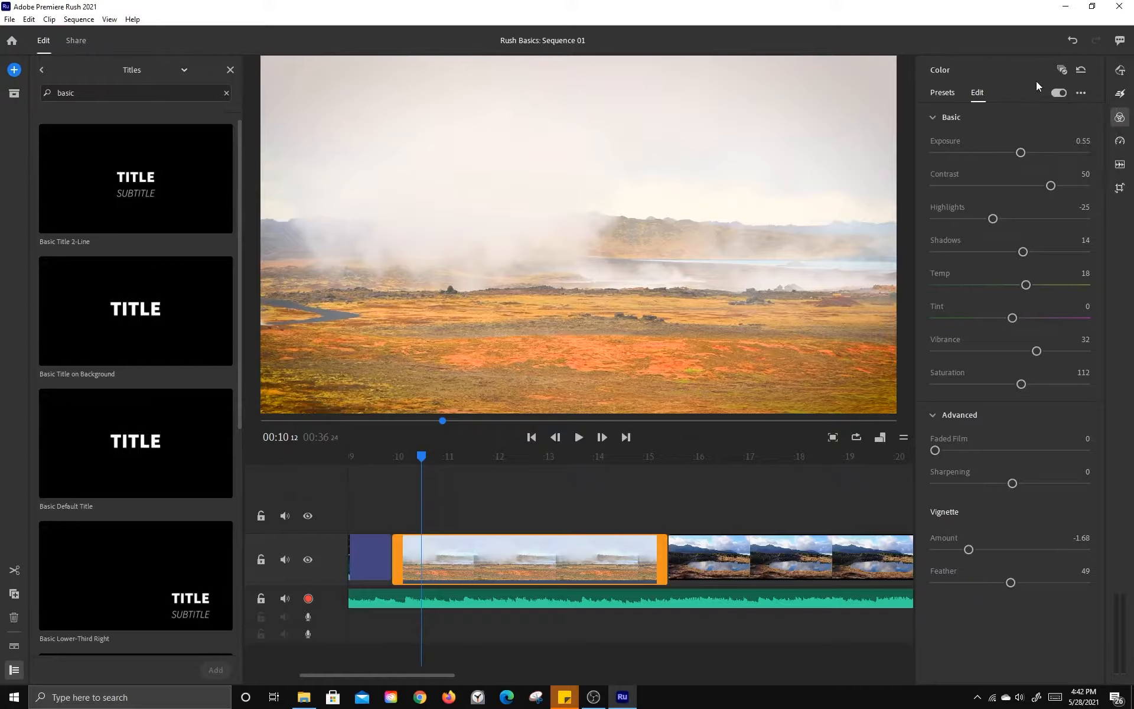
Step: Select the mountain river clip at about 30 seconds, try the Cinematic preset on it, and return it to None
{"action": "mouse_move", "coordinate": [450, 673]}
{"action": "left_click_drag", "start_coordinate": [450, 673], "coordinate": [539, 678]}
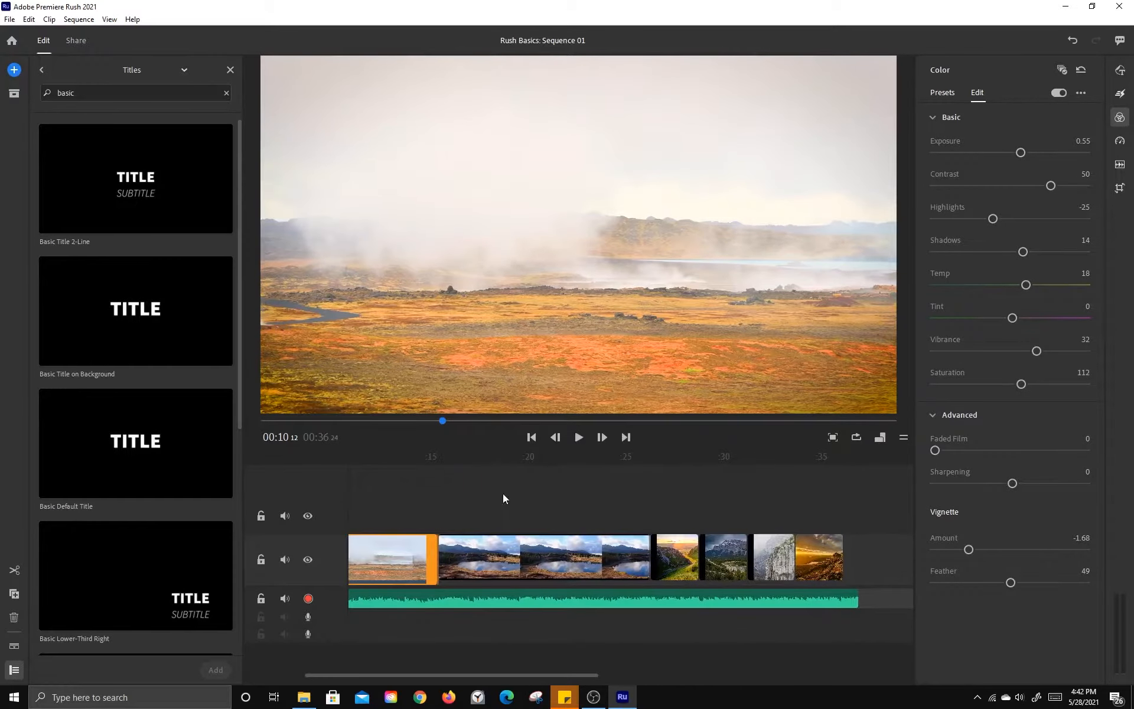
{"action": "left_click_drag", "start_coordinate": [503, 497], "coordinate": [735, 495]}
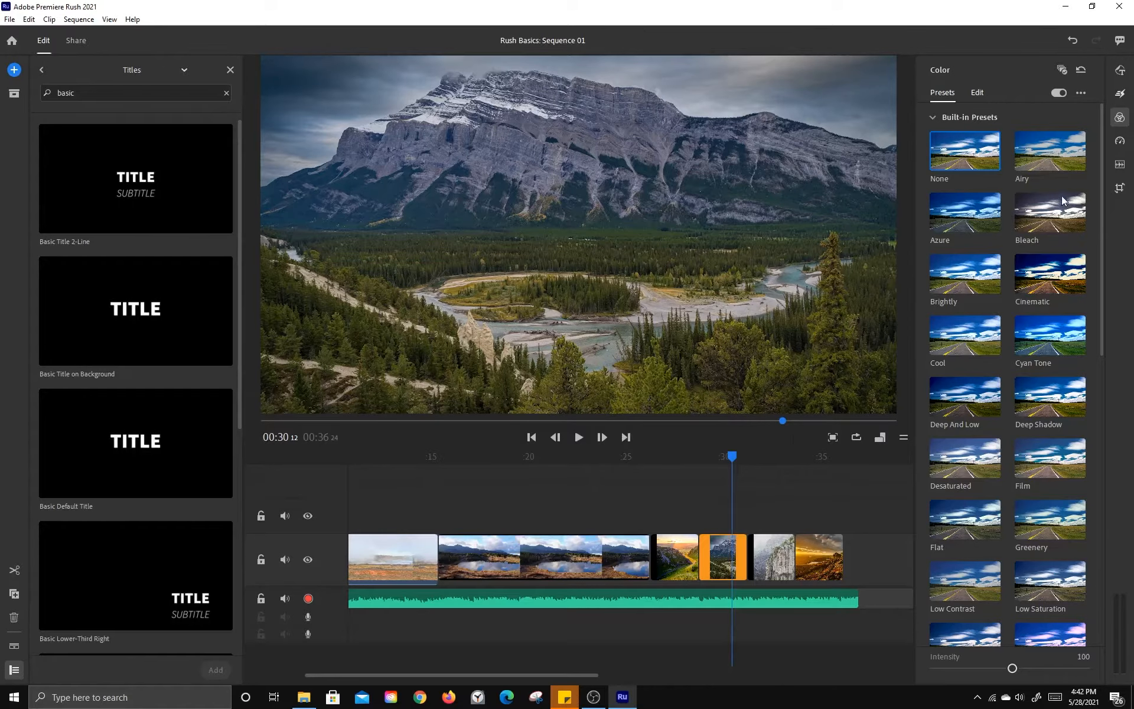
{"action": "left_click", "coordinate": [1062, 272]}
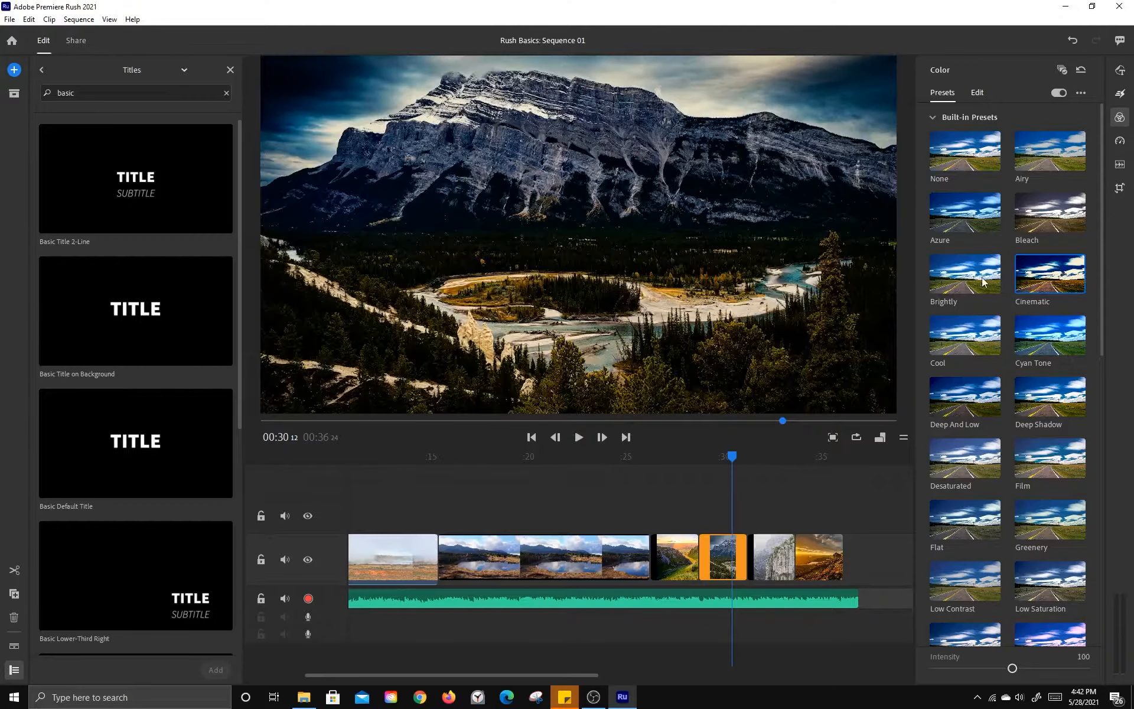
{"action": "left_click", "coordinate": [991, 162]}
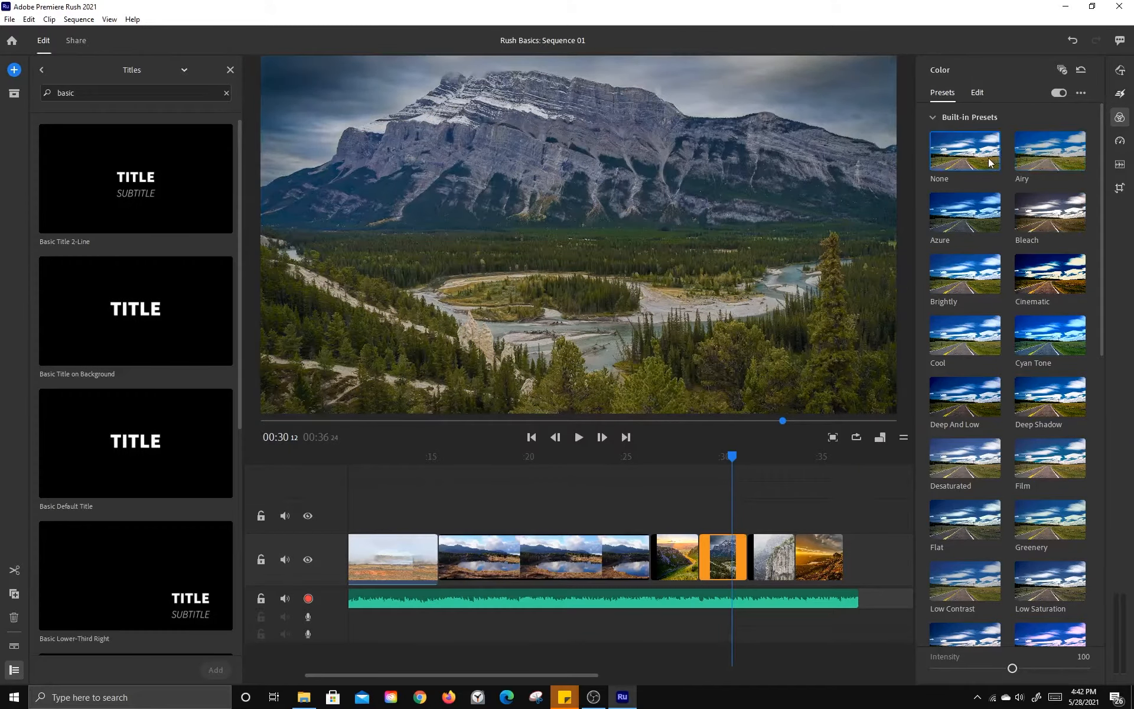
Step: Set the mountain river clip's Exposure to 1.50, and switch the color settings off and on to compare
{"action": "left_click", "coordinate": [978, 92]}
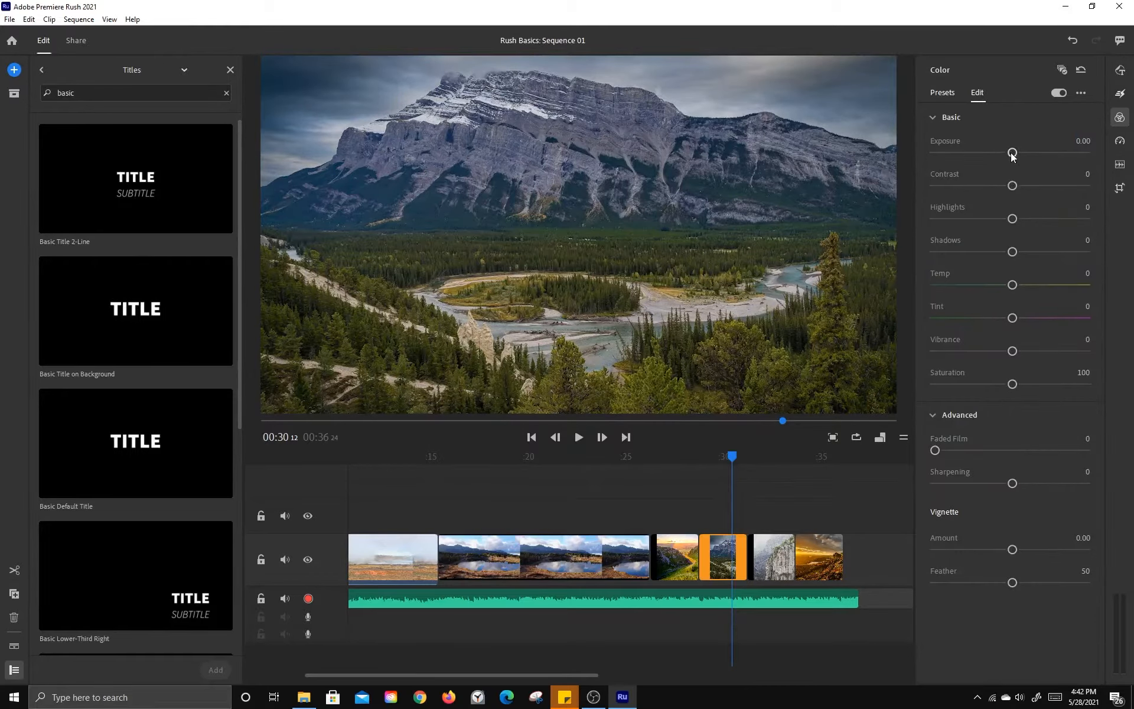
{"action": "left_click_drag", "start_coordinate": [1011, 153], "coordinate": [1034, 153]}
{"action": "left_click", "coordinate": [1059, 93]}
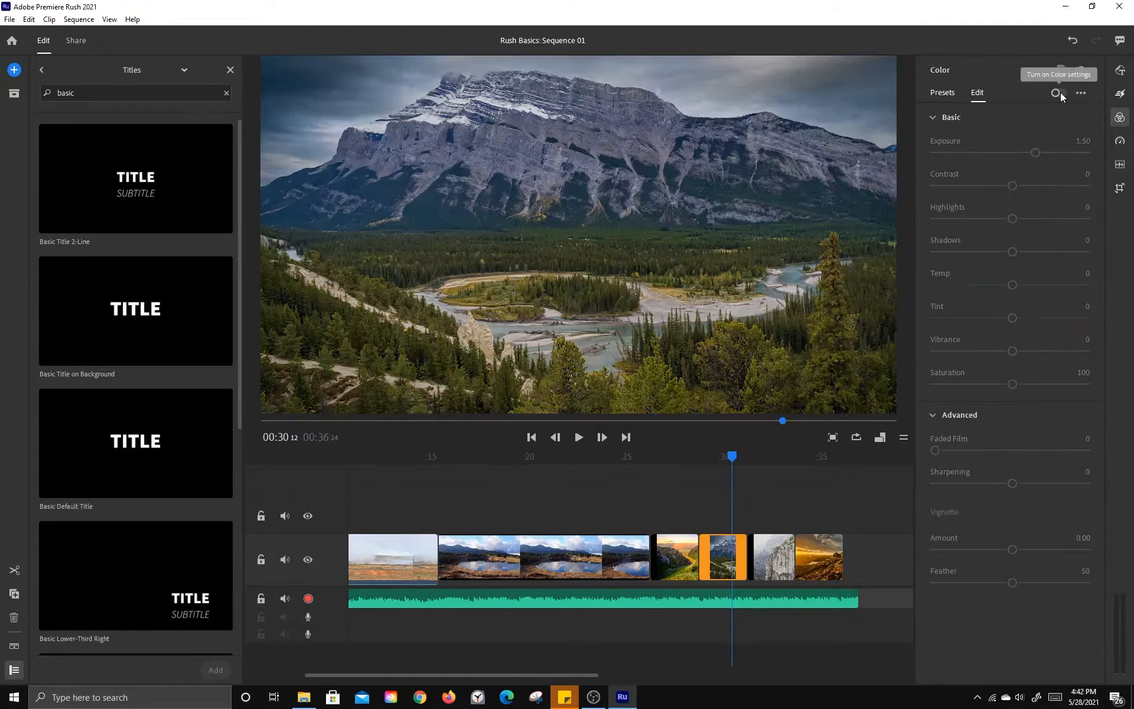
{"action": "left_click", "coordinate": [1060, 93]}
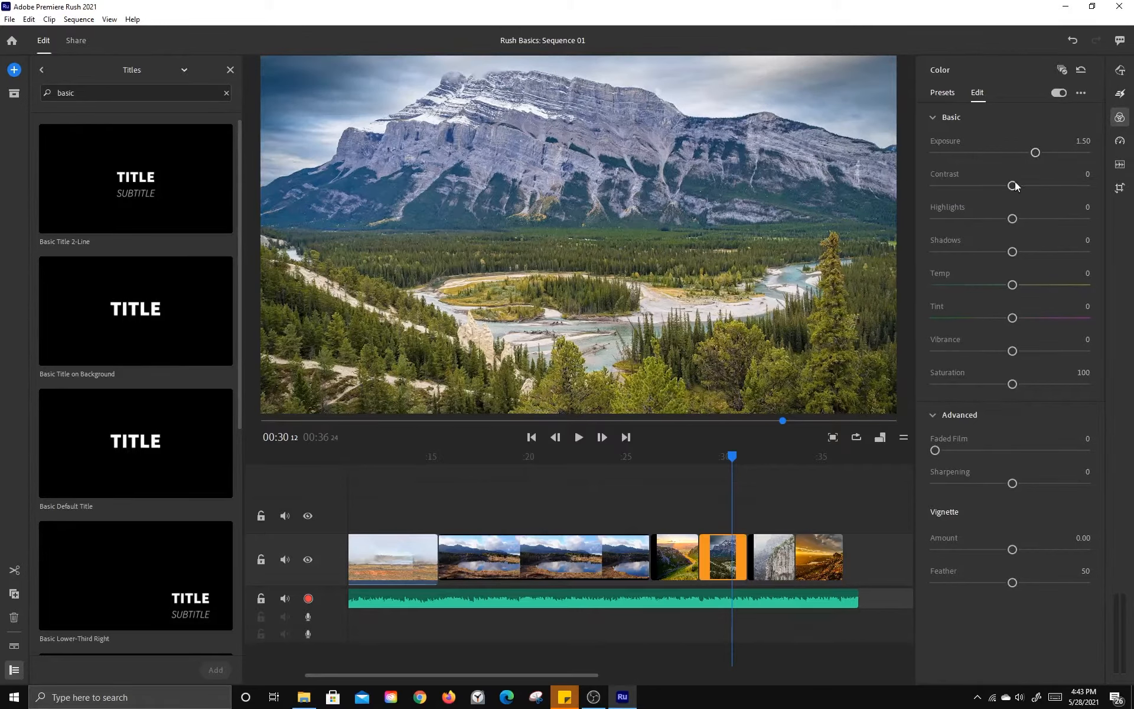
Step: Set the mountain river clip's Contrast to 12, Highlights to 39, Shadows to 14 and Temp to 10
{"action": "left_click_drag", "start_coordinate": [1012, 186], "coordinate": [1016, 219]}
{"action": "left_click_drag", "start_coordinate": [1017, 219], "coordinate": [1042, 219]}
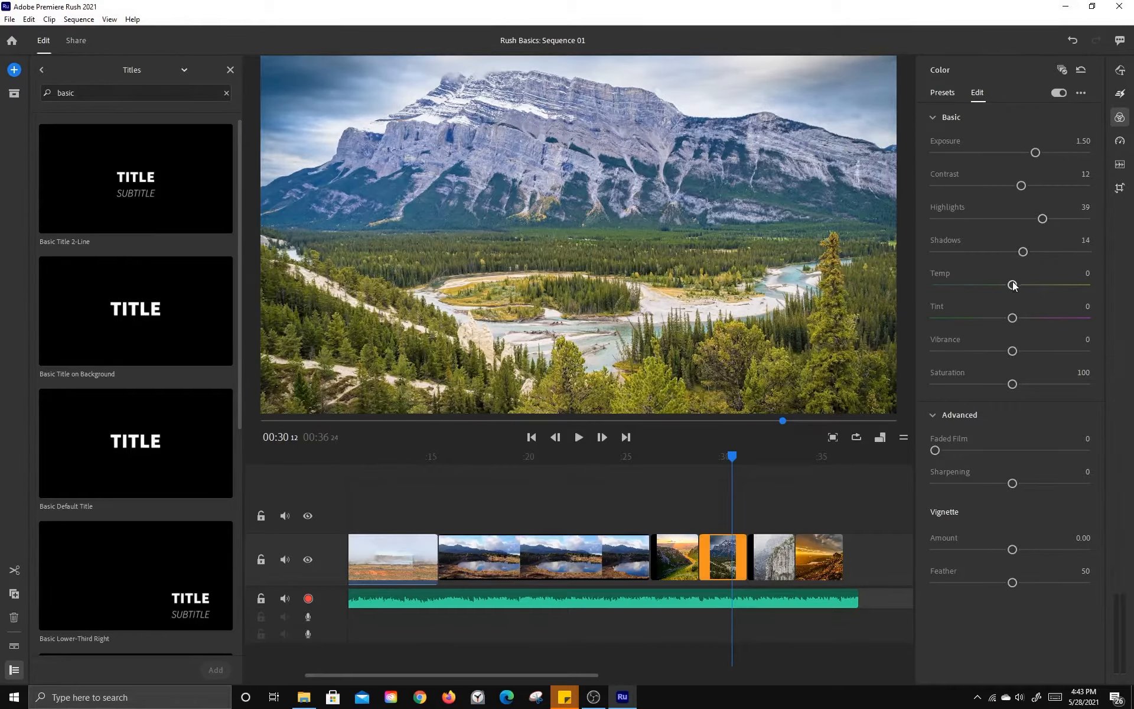
{"action": "left_click_drag", "start_coordinate": [1012, 286], "coordinate": [1014, 286]}
{"action": "left_click", "coordinate": [1085, 273]}
{"action": "type", "text": "10"}
{"action": "key", "text": "Return"}
Step: Set Vibrance to 27, Saturation to 117 and vignette Amount to 0.14, and switch the color settings off to compare
{"action": "left_click_drag", "start_coordinate": [1013, 351], "coordinate": [1024, 384]}
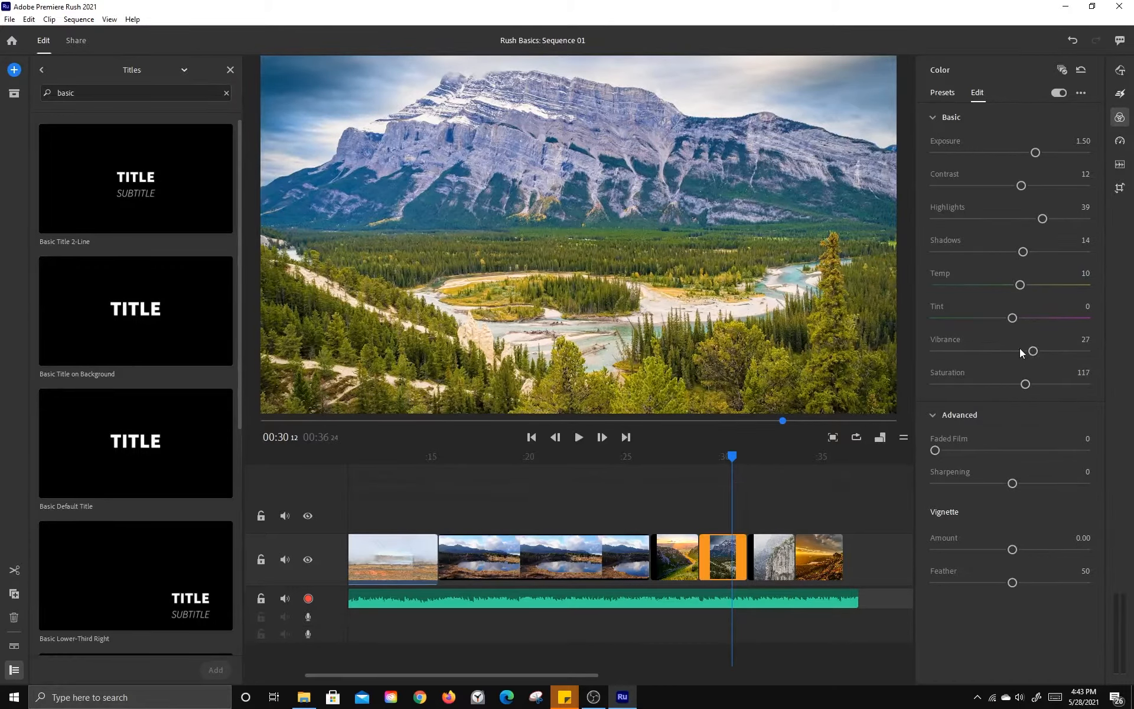
{"action": "mouse_move", "coordinate": [1012, 550]}
{"action": "left_mouse_down"}
{"action": "mouse_move", "coordinate": [1025, 549]}
{"action": "mouse_move", "coordinate": [1016, 549]}
{"action": "left_mouse_up"}
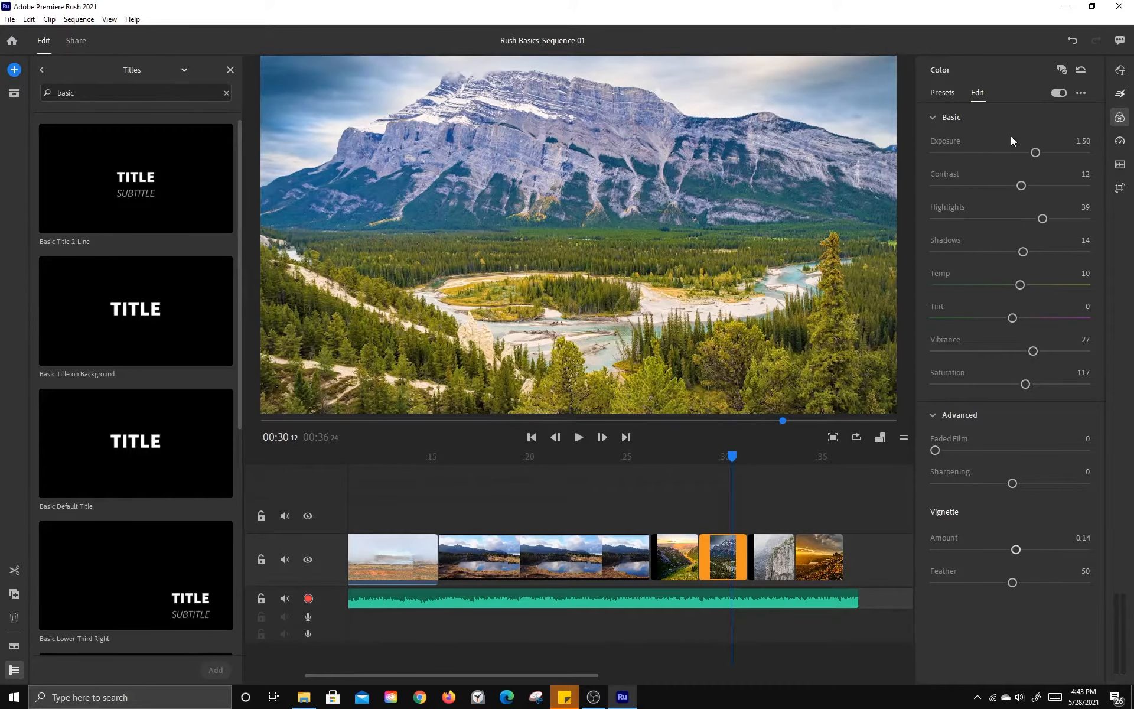
{"action": "left_click", "coordinate": [1062, 91]}
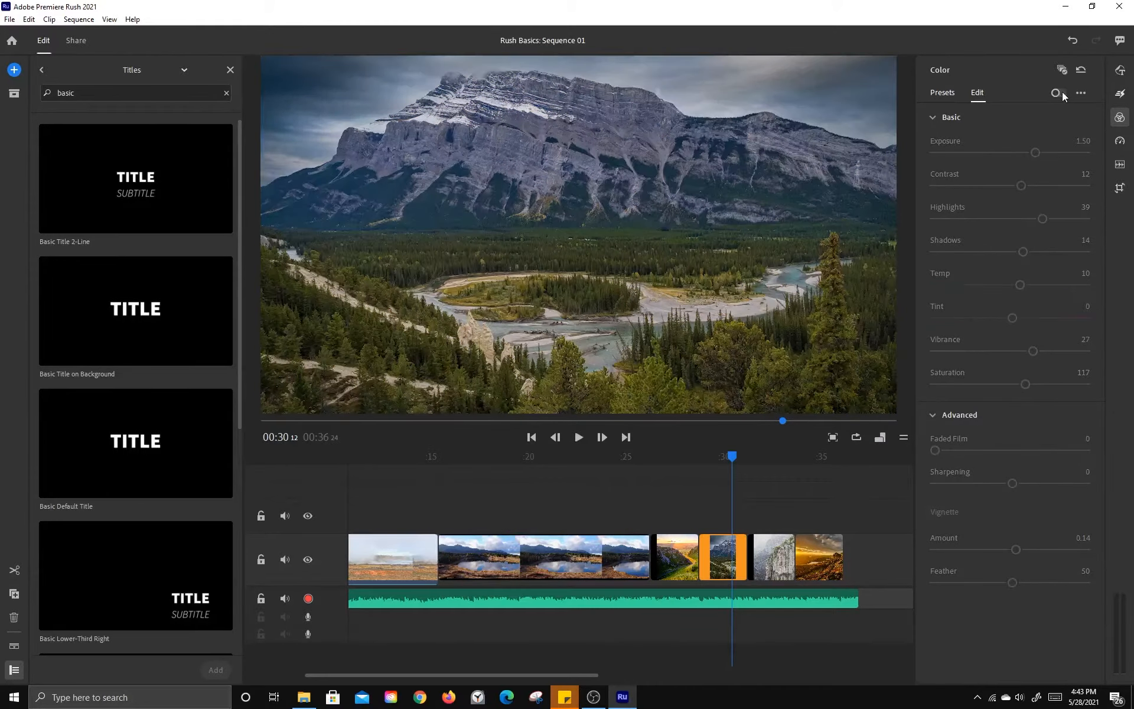
Step: Switch the mountain river clip's color settings back on, and set the lake clip's Range Speed to 440 %
{"action": "left_click", "coordinate": [1058, 93]}
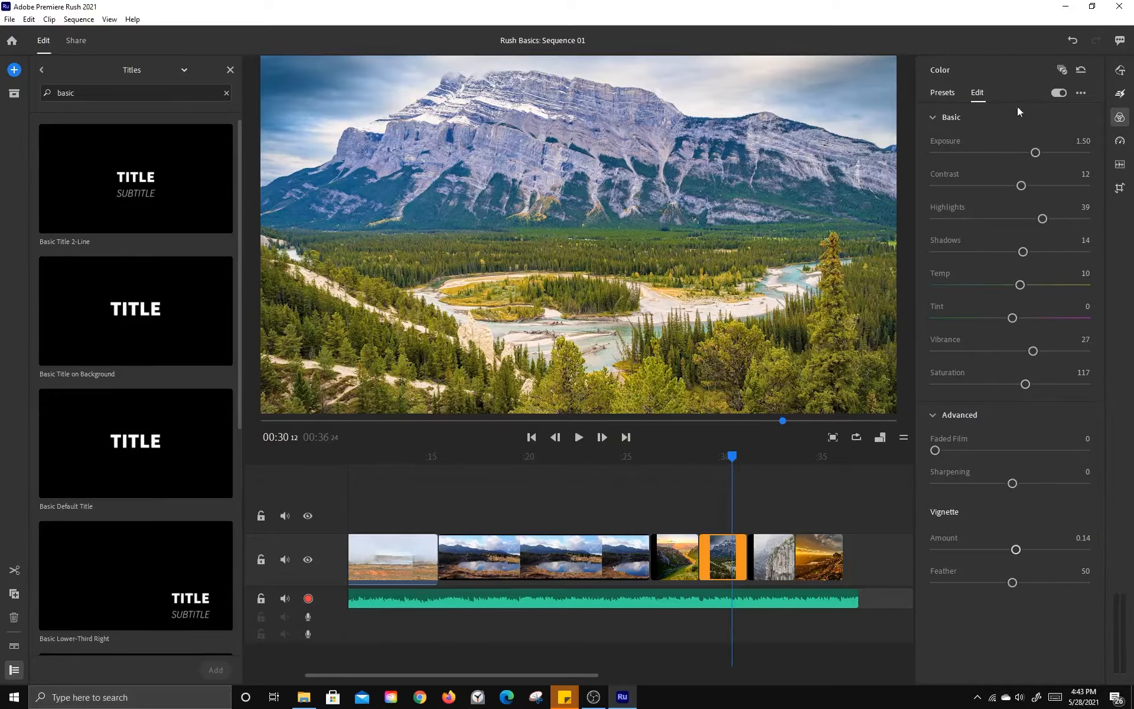
{"action": "left_click", "coordinate": [1120, 143]}
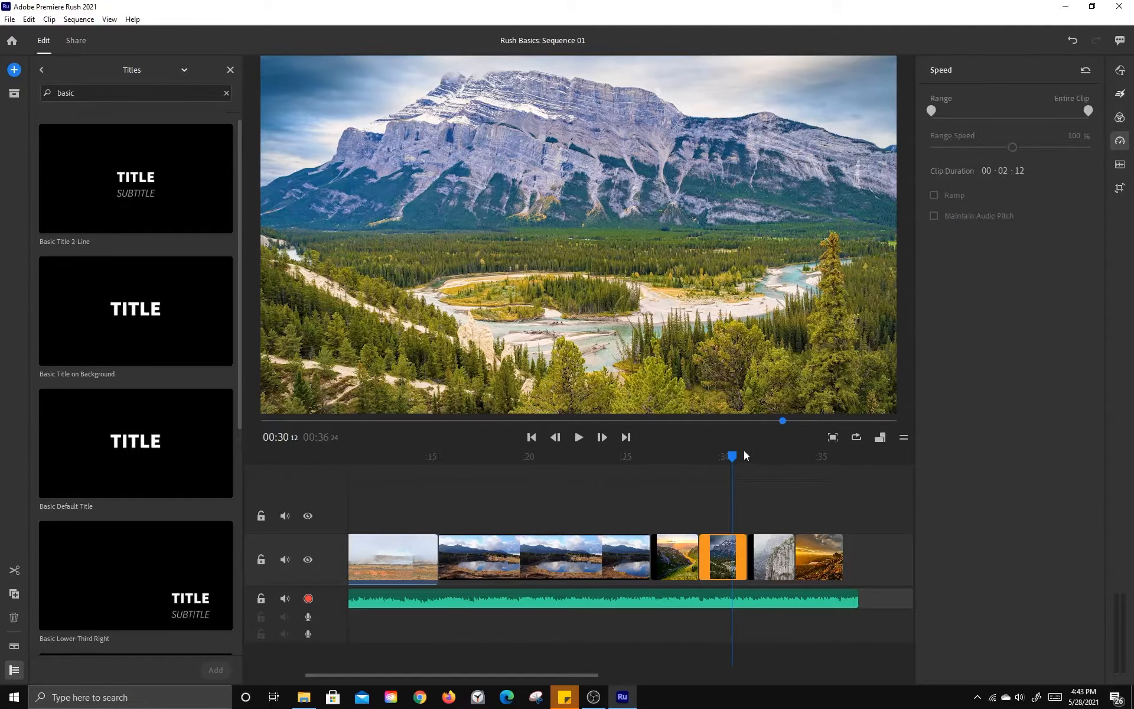
{"action": "left_click_drag", "start_coordinate": [733, 455], "coordinate": [562, 520]}
{"action": "left_click", "coordinate": [544, 559]}
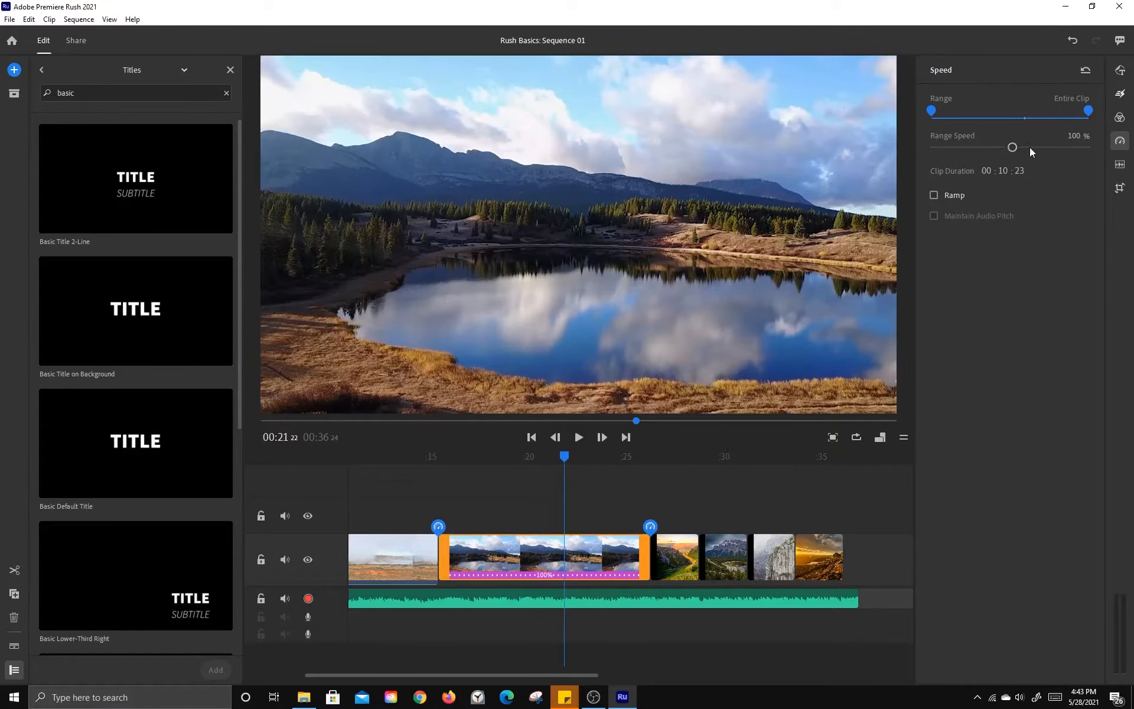
{"action": "left_click_drag", "start_coordinate": [1012, 147], "coordinate": [1062, 148]}
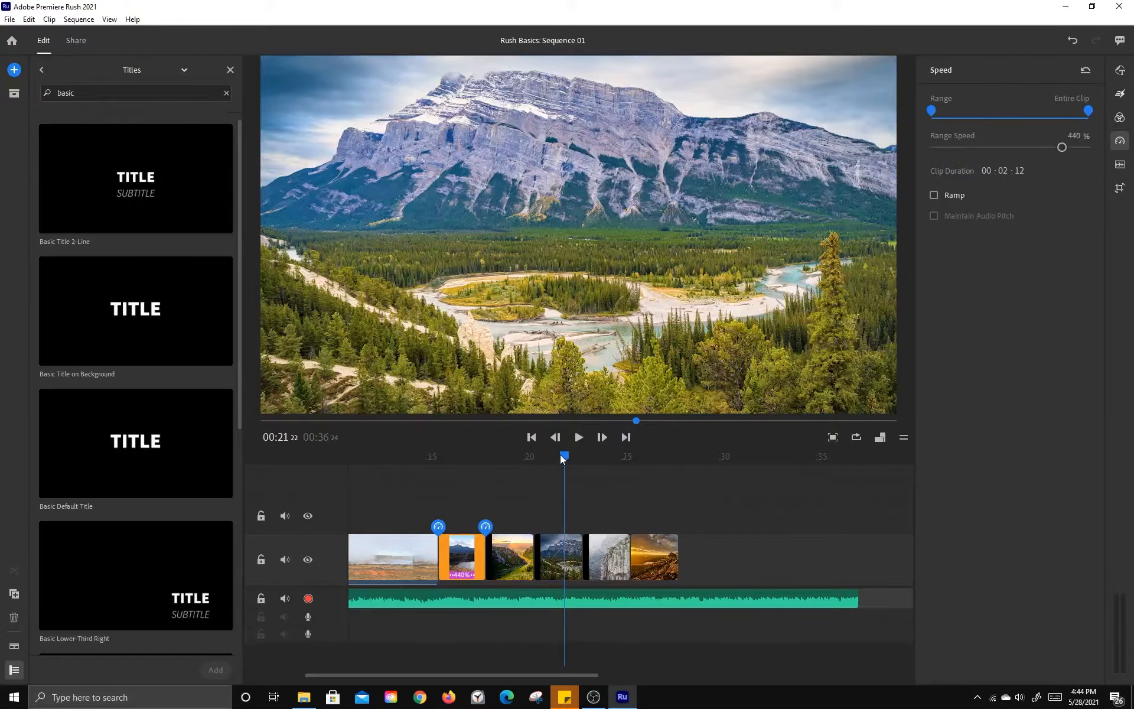
Step: Play the sped-up lake clip from its start, and mute the music track
{"action": "left_click_drag", "start_coordinate": [561, 456], "coordinate": [439, 477]}
{"action": "key", "text": "space"}
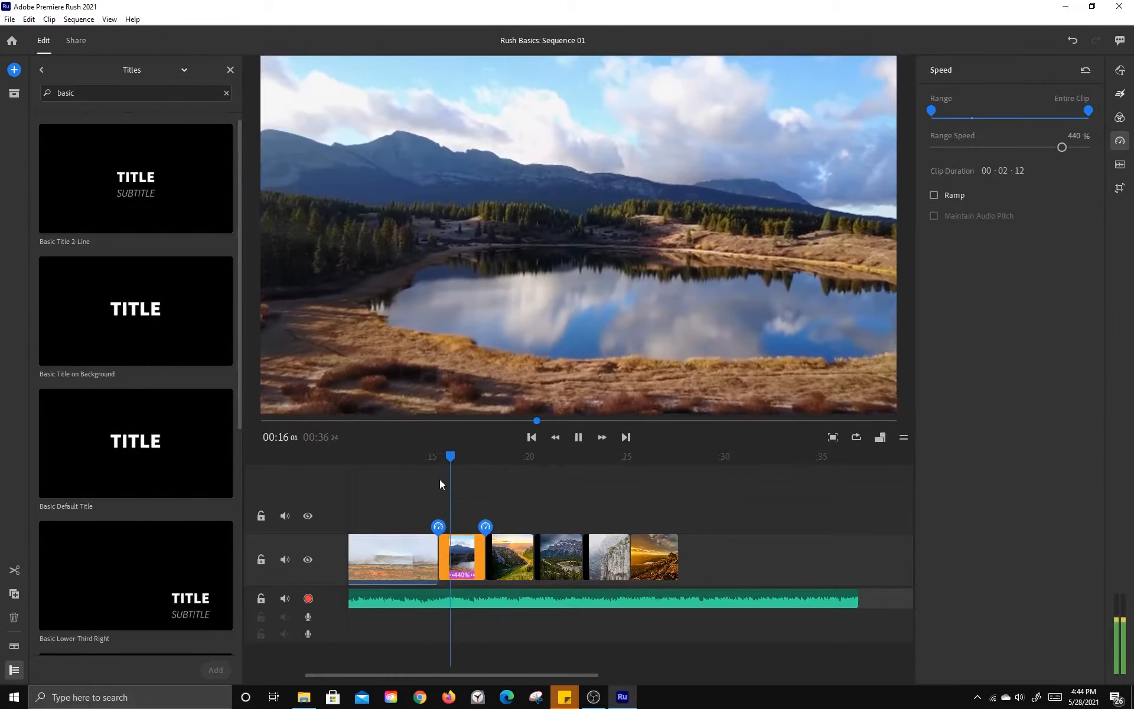
{"action": "key", "text": "space"}
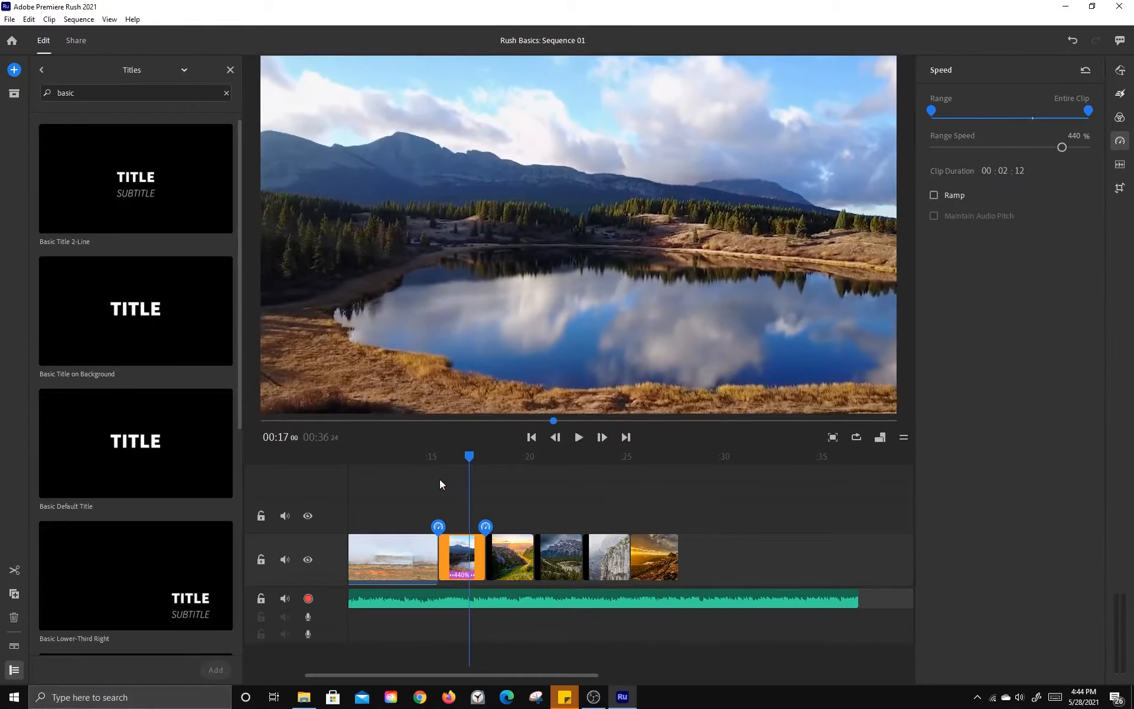
{"action": "left_click", "coordinate": [284, 600]}
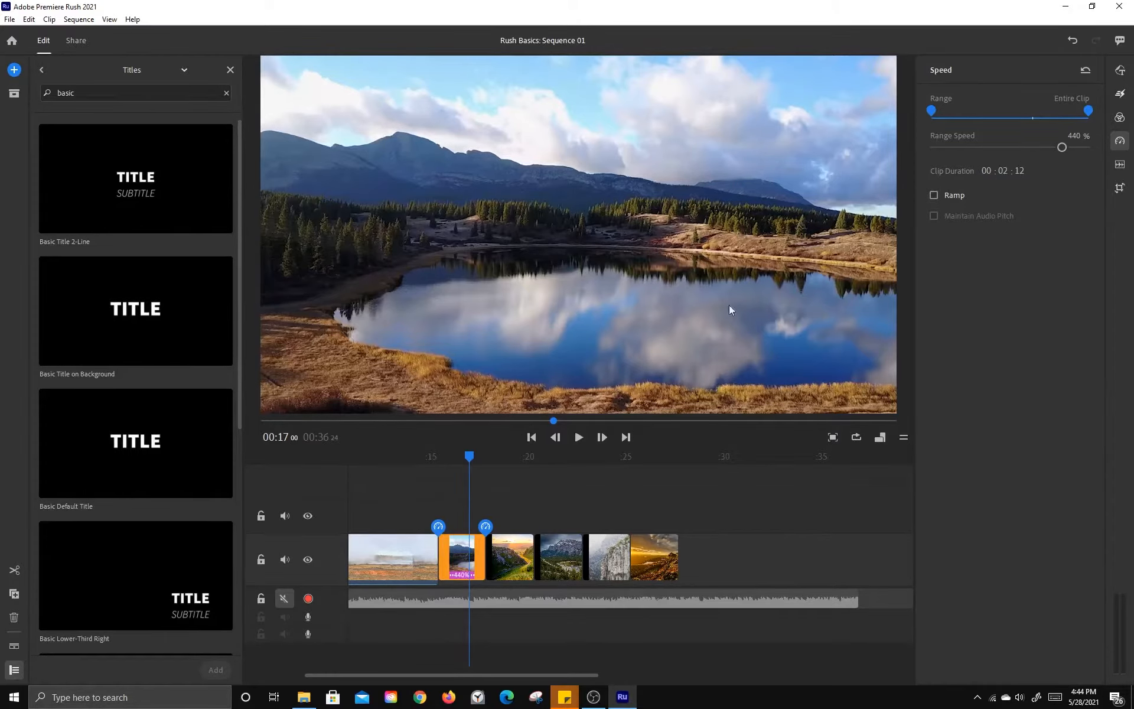
Step: Reset the lake clip's speed to 100 %, and set the range from about 17:21 to its end to 1000 %
{"action": "double_click", "coordinate": [1061, 147]}
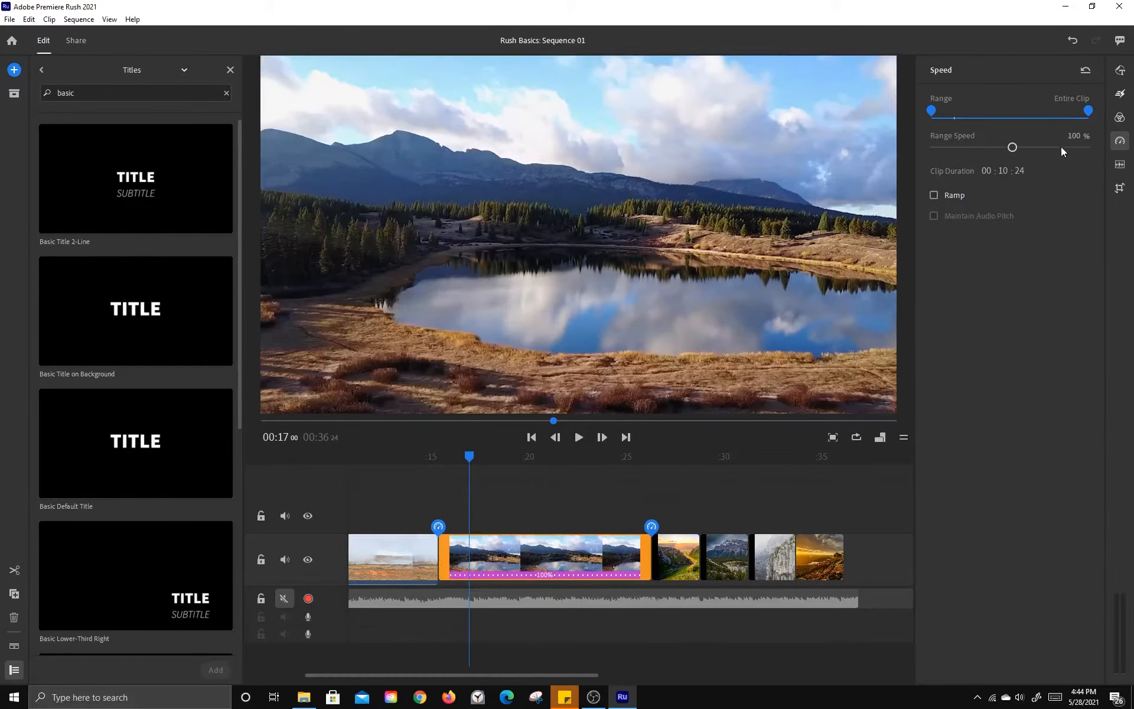
{"action": "mouse_move", "coordinate": [469, 459]}
{"action": "left_mouse_down"}
{"action": "mouse_move", "coordinate": [434, 462]}
{"action": "mouse_move", "coordinate": [487, 462]}
{"action": "left_mouse_up"}
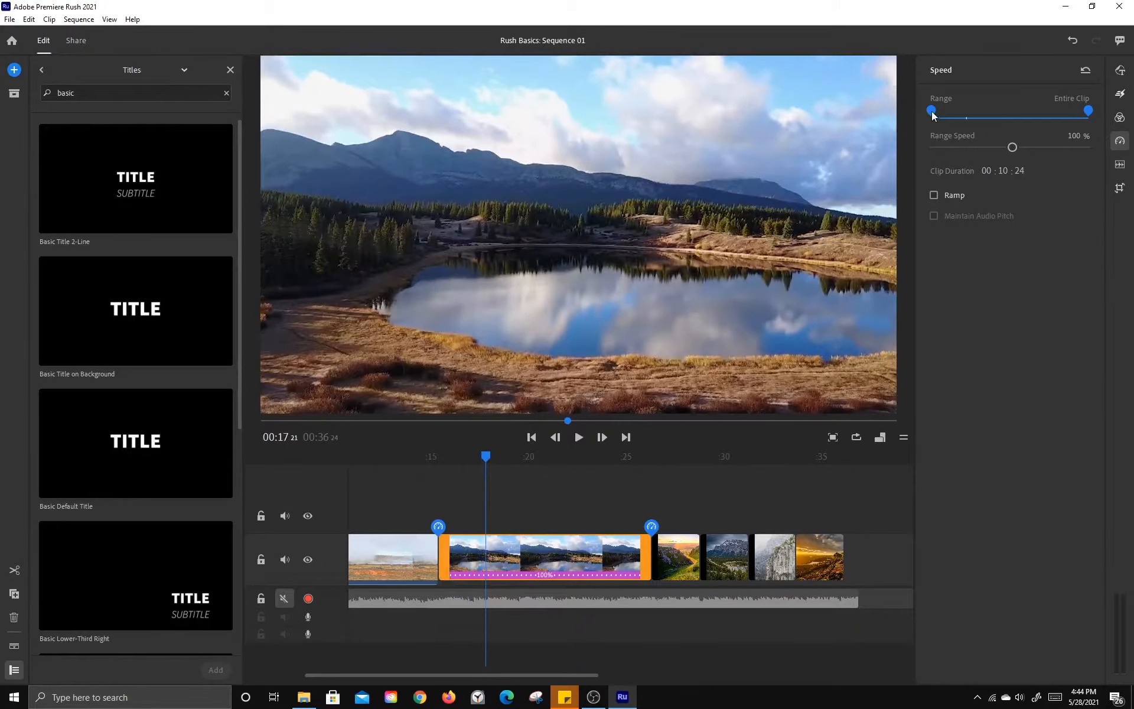
{"action": "left_click_drag", "start_coordinate": [932, 112], "coordinate": [968, 113]}
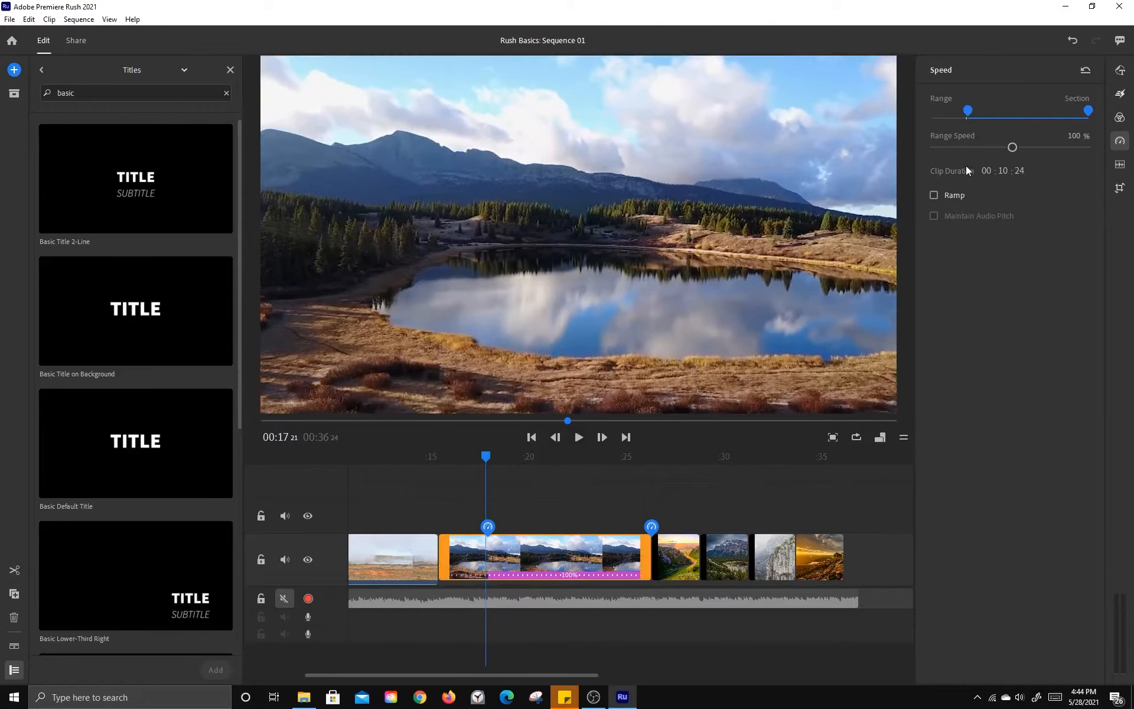
{"action": "left_click_drag", "start_coordinate": [1014, 148], "coordinate": [1095, 151]}
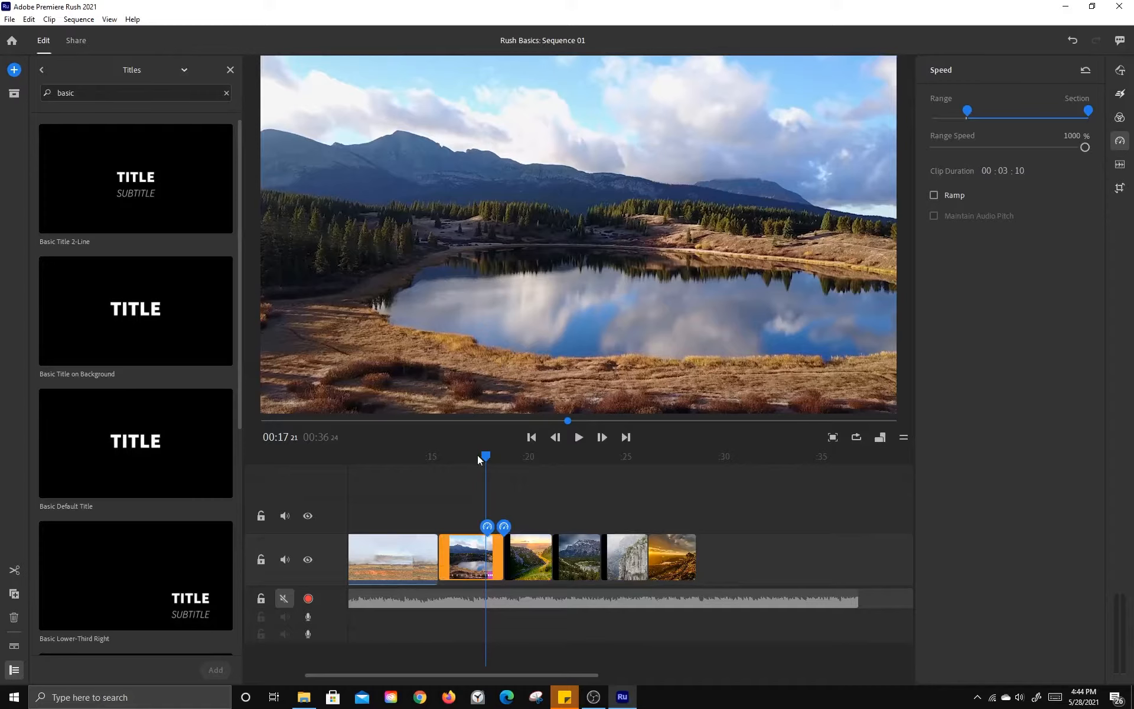
Step: Limit the speed range to the lake clip's middle section at 100 %, and play the clip from its start
{"action": "left_click_drag", "start_coordinate": [483, 456], "coordinate": [496, 456]}
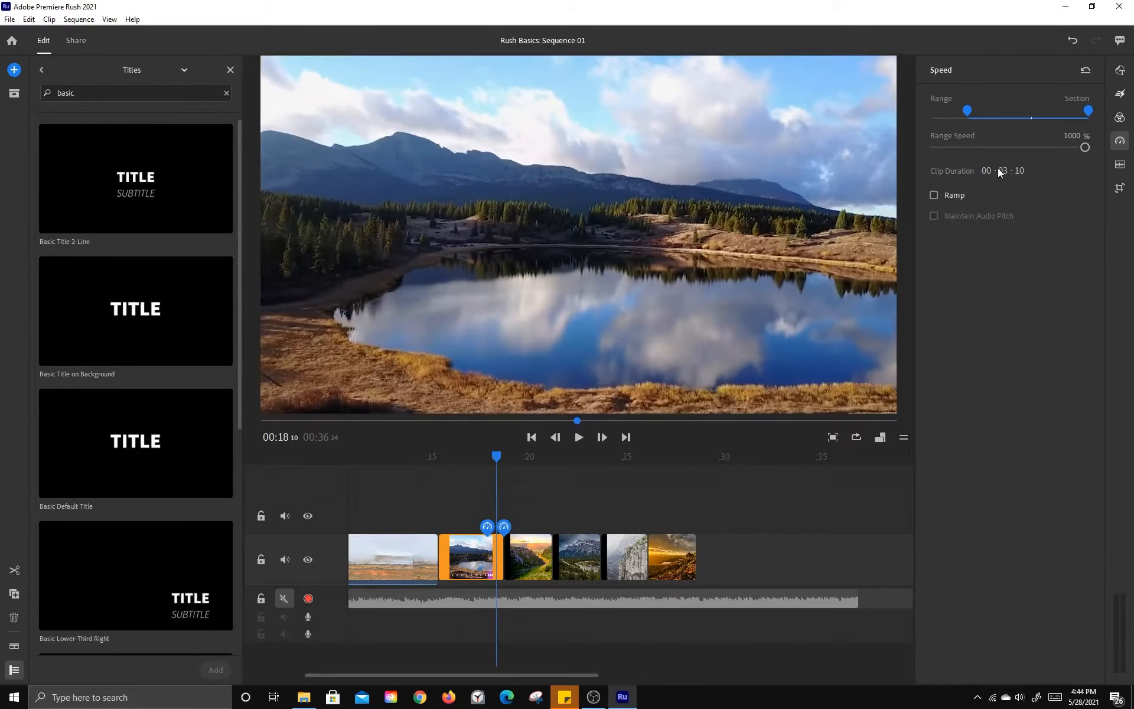
{"action": "left_click_drag", "start_coordinate": [1090, 114], "coordinate": [1030, 113]}
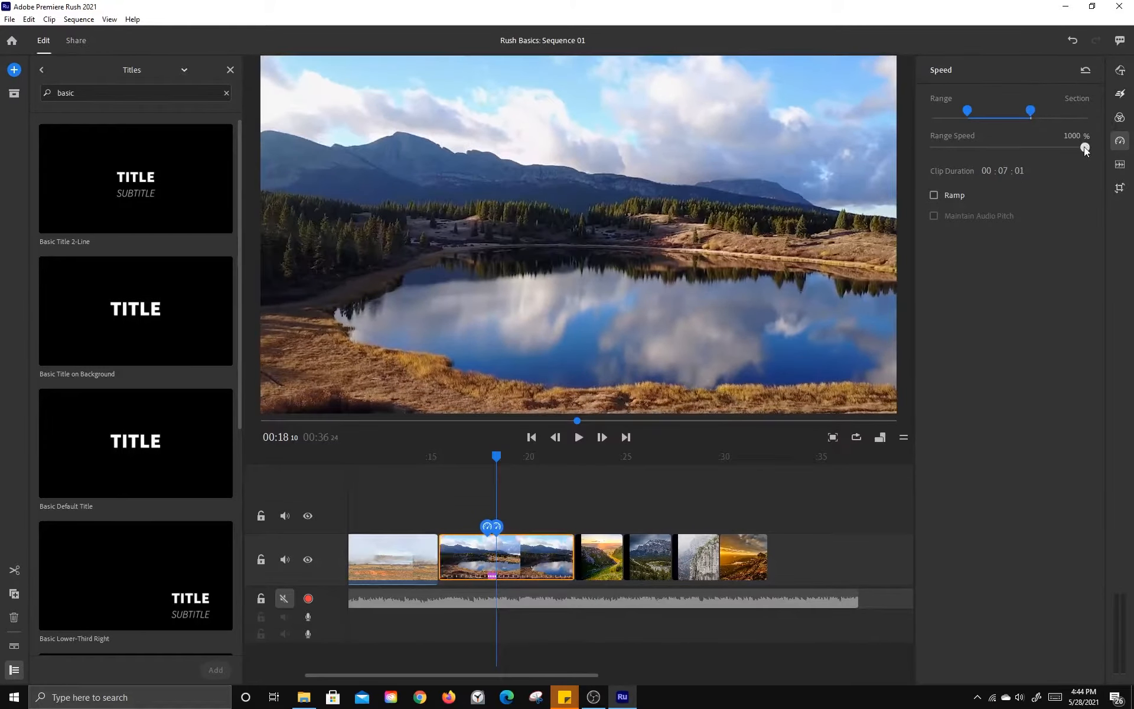
{"action": "left_click_drag", "start_coordinate": [1086, 148], "coordinate": [1012, 148]}
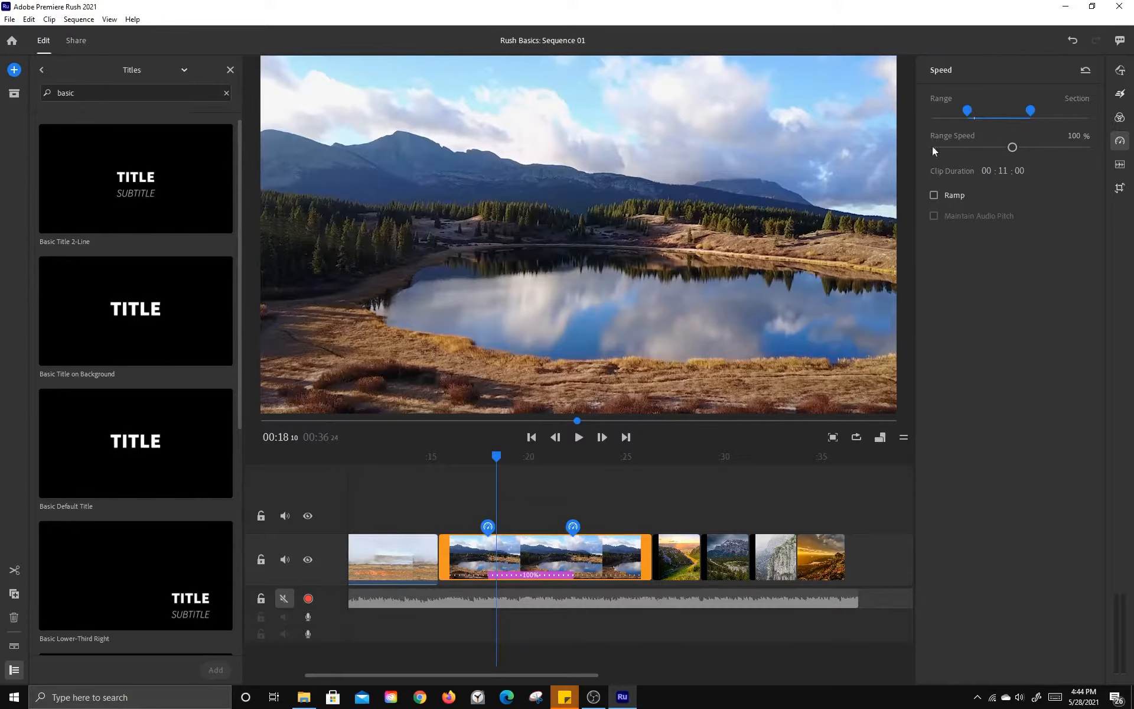
{"action": "left_click_drag", "start_coordinate": [497, 456], "coordinate": [442, 462]}
{"action": "key", "text": "space"}
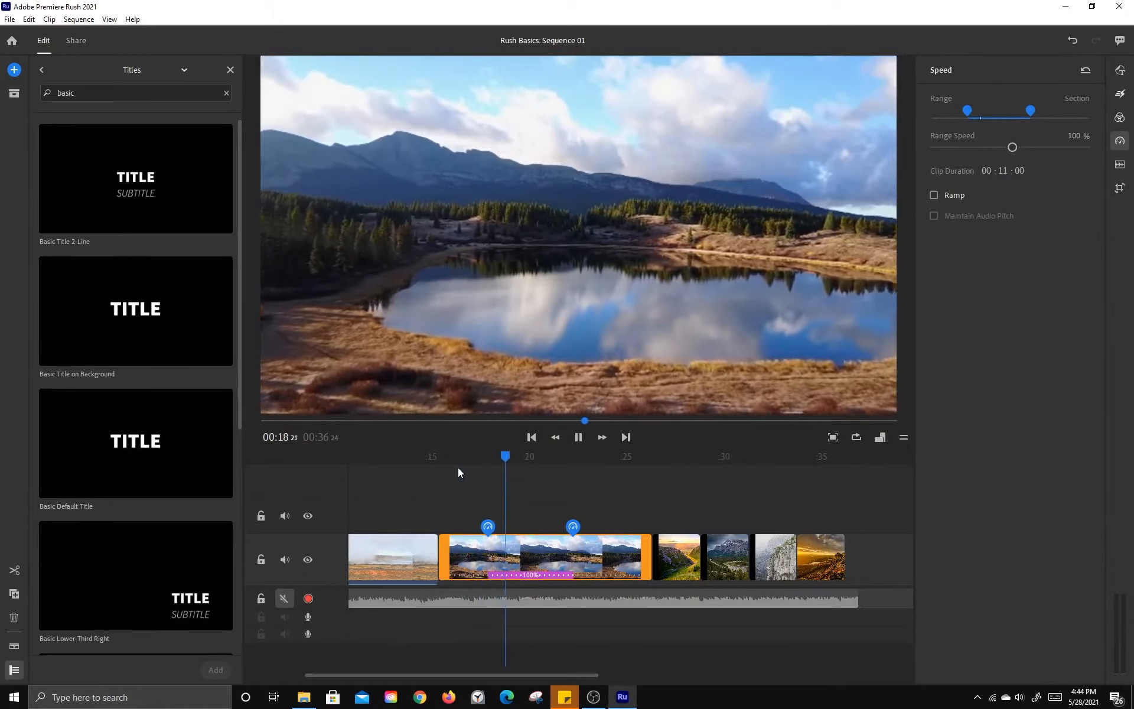
{"action": "key", "text": "space"}
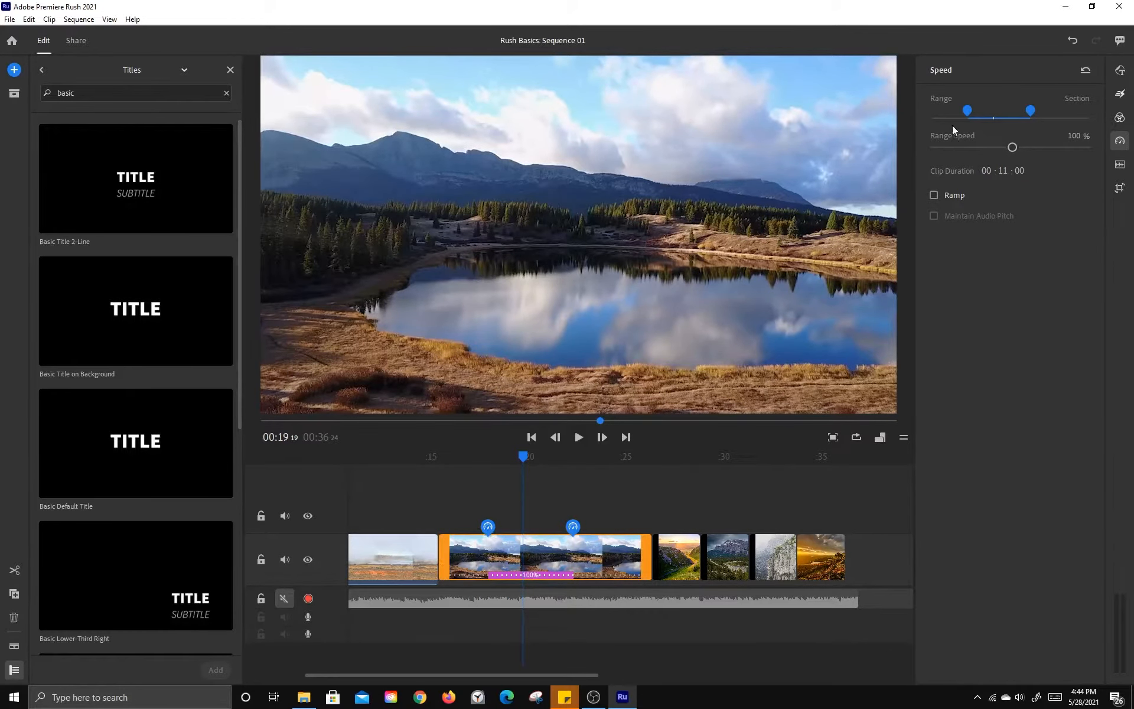
Step: Set the middle section's Range Speed to 1000 % with Ramp enabled, and play the lake clip from its start
{"action": "left_click_drag", "start_coordinate": [1013, 148], "coordinate": [1099, 148]}
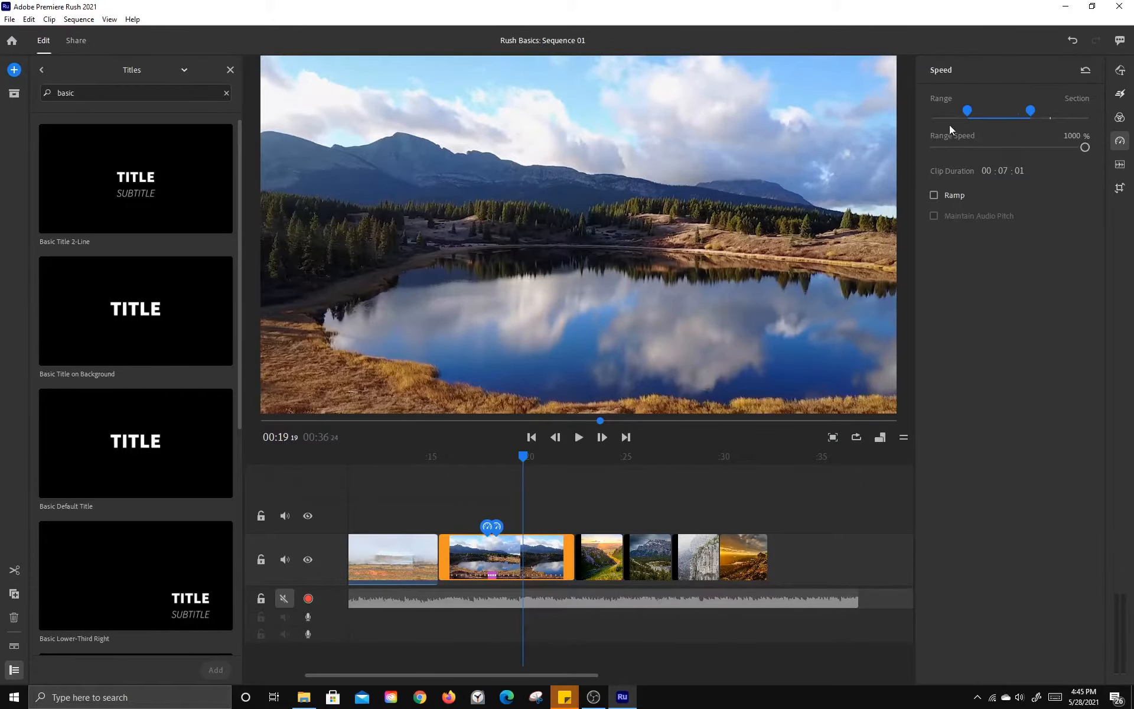
{"action": "left_click", "coordinate": [934, 195]}
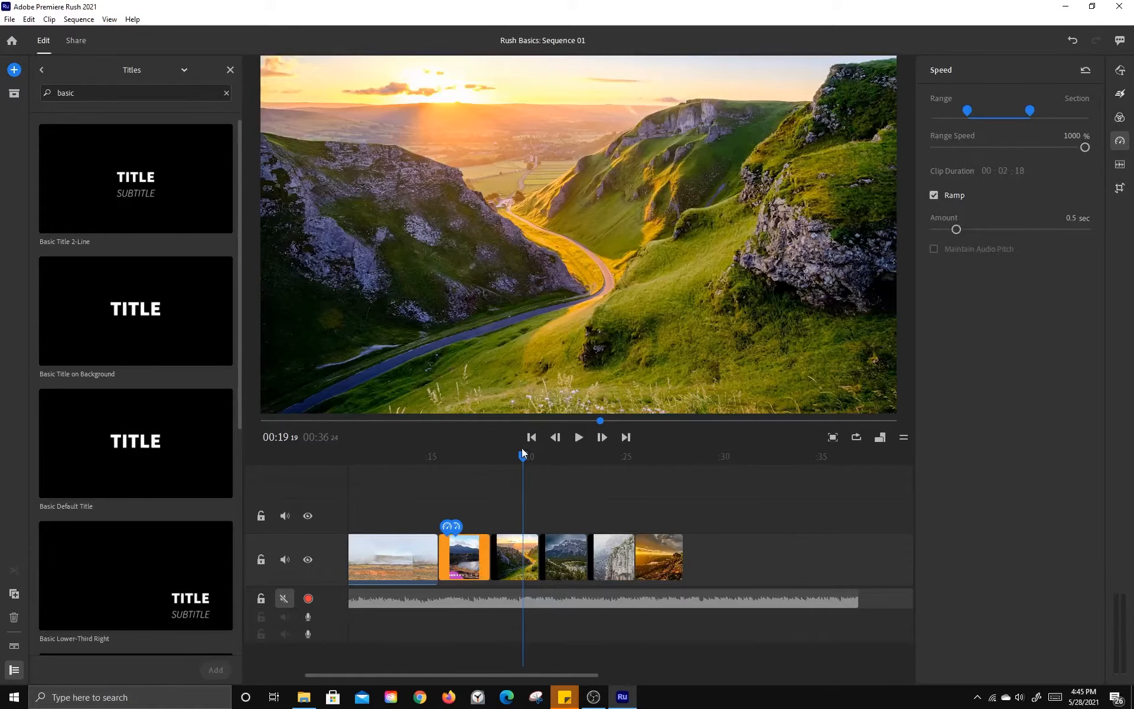
{"action": "left_click_drag", "start_coordinate": [522, 452], "coordinate": [438, 474]}
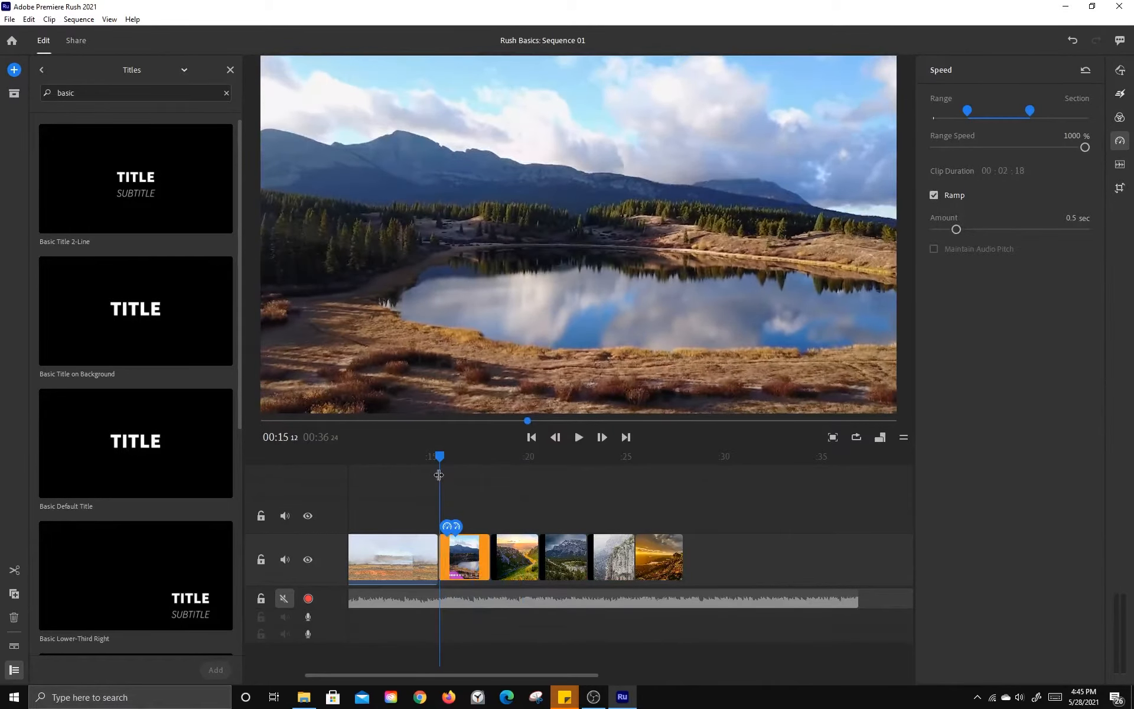
{"action": "key", "text": "space"}
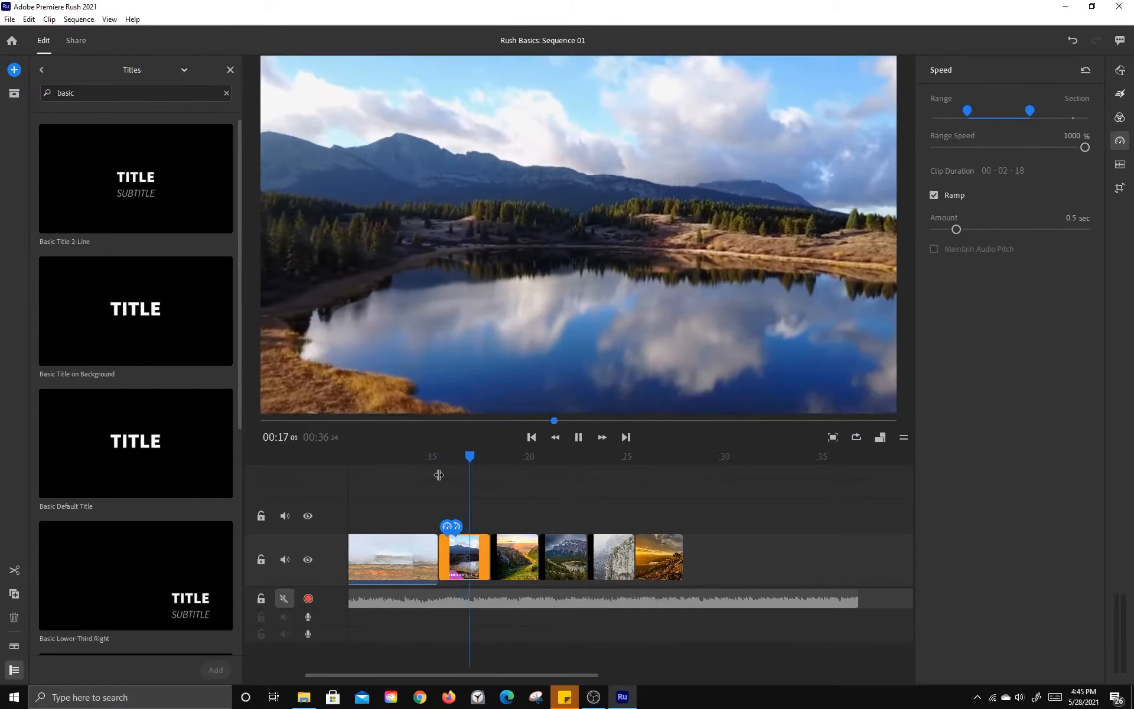
{"action": "left_click_drag", "start_coordinate": [442, 470], "coordinate": [430, 469]}
{"action": "key", "text": "space"}
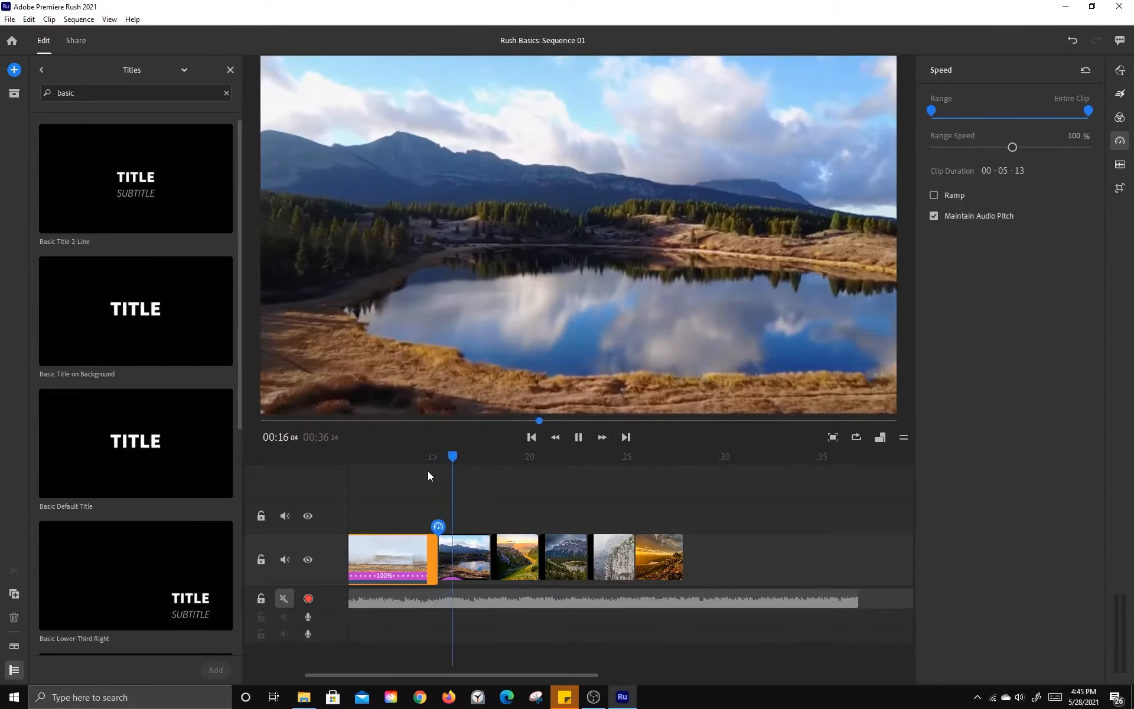
{"action": "key", "text": "space"}
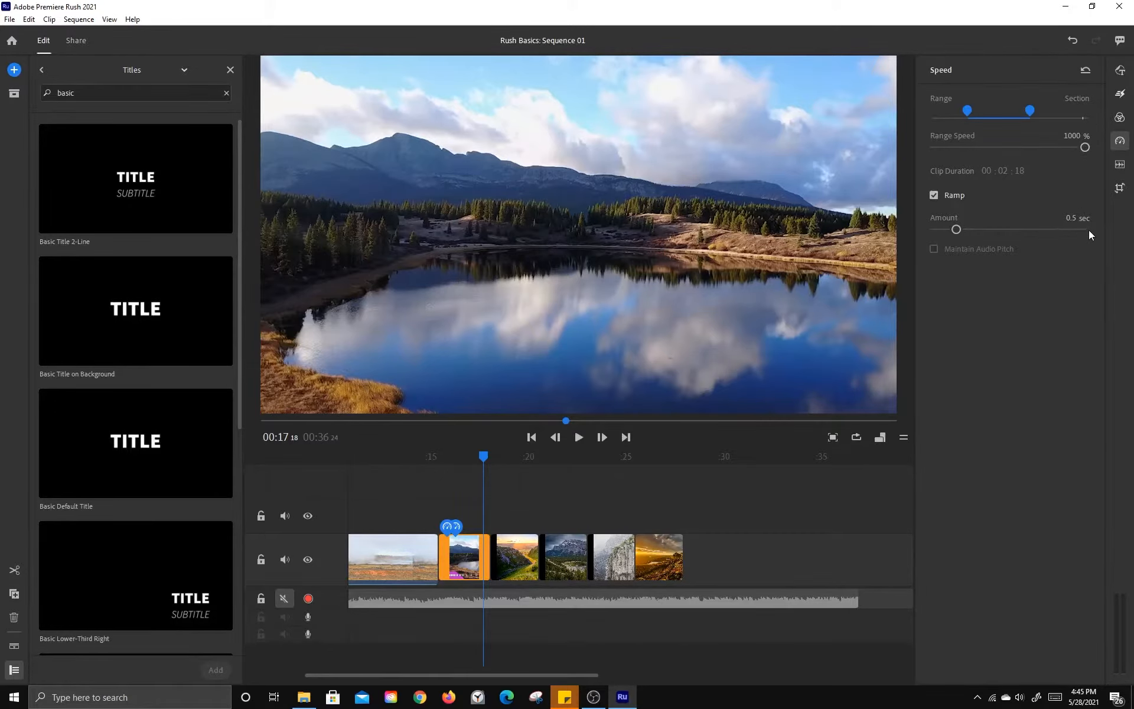
Step: Open the audio settings and browse the built-in soundtracks, sound effects and loops
{"action": "left_click", "coordinate": [1121, 168]}
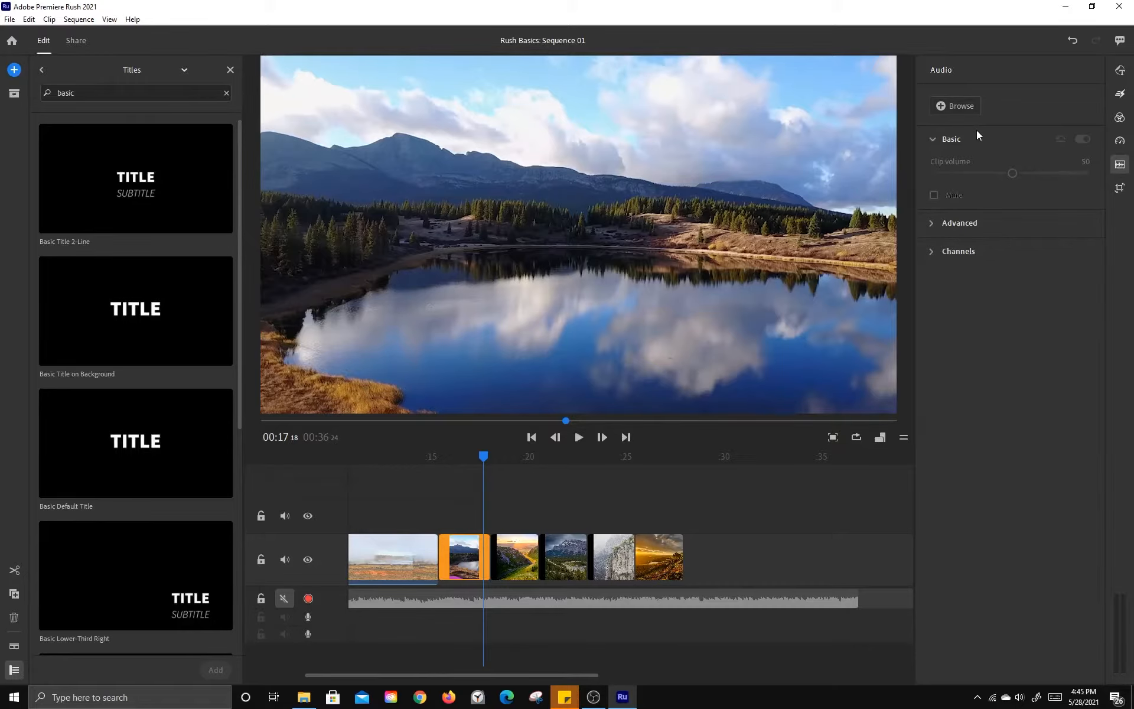
{"action": "left_click", "coordinate": [962, 108]}
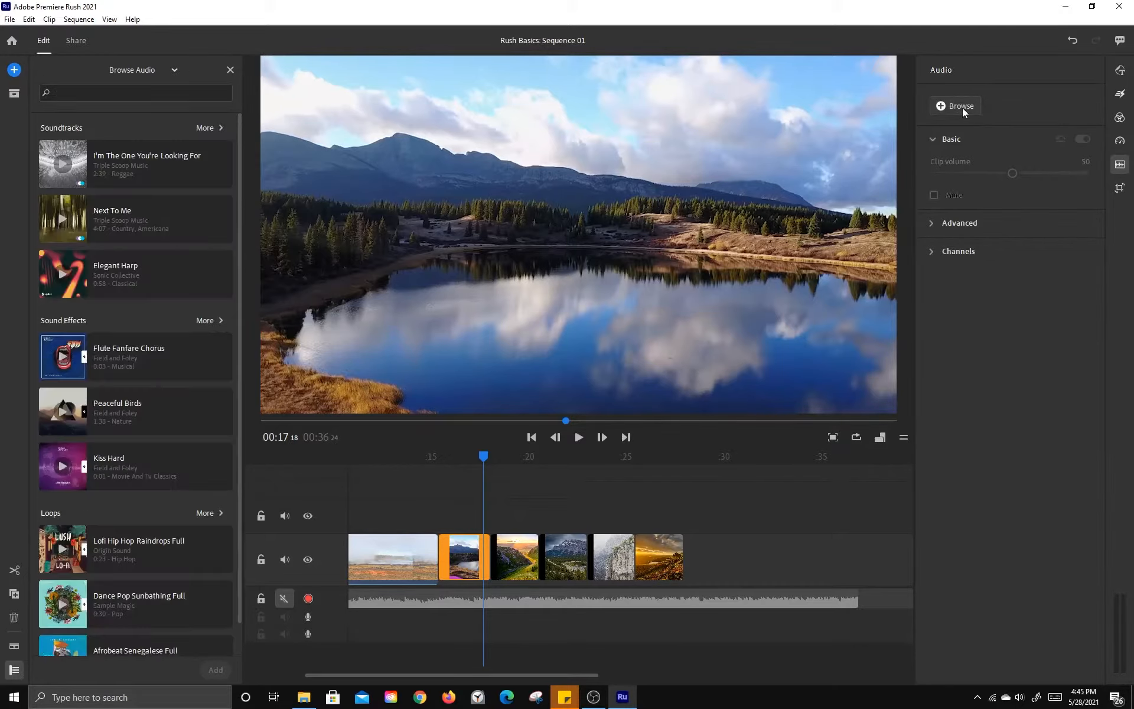
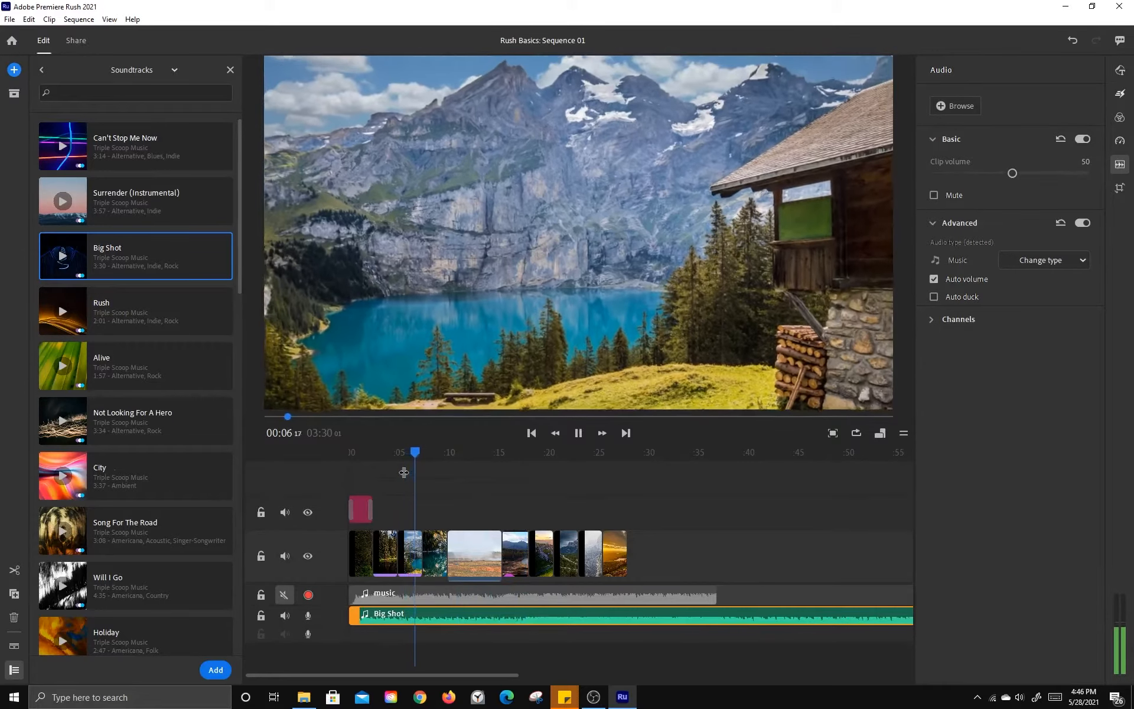
Step: Stop playback and delete the Big Shot soundtrack from the timeline
{"action": "key", "text": "space"}
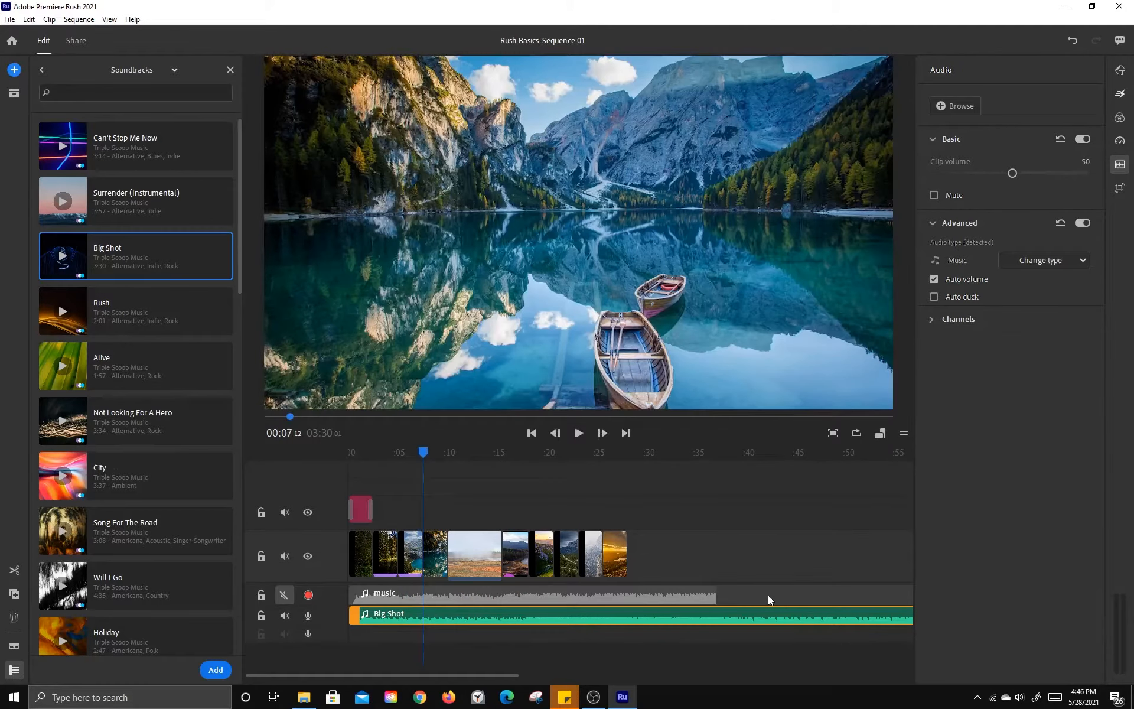
{"action": "left_click_drag", "start_coordinate": [768, 595], "coordinate": [755, 612]}
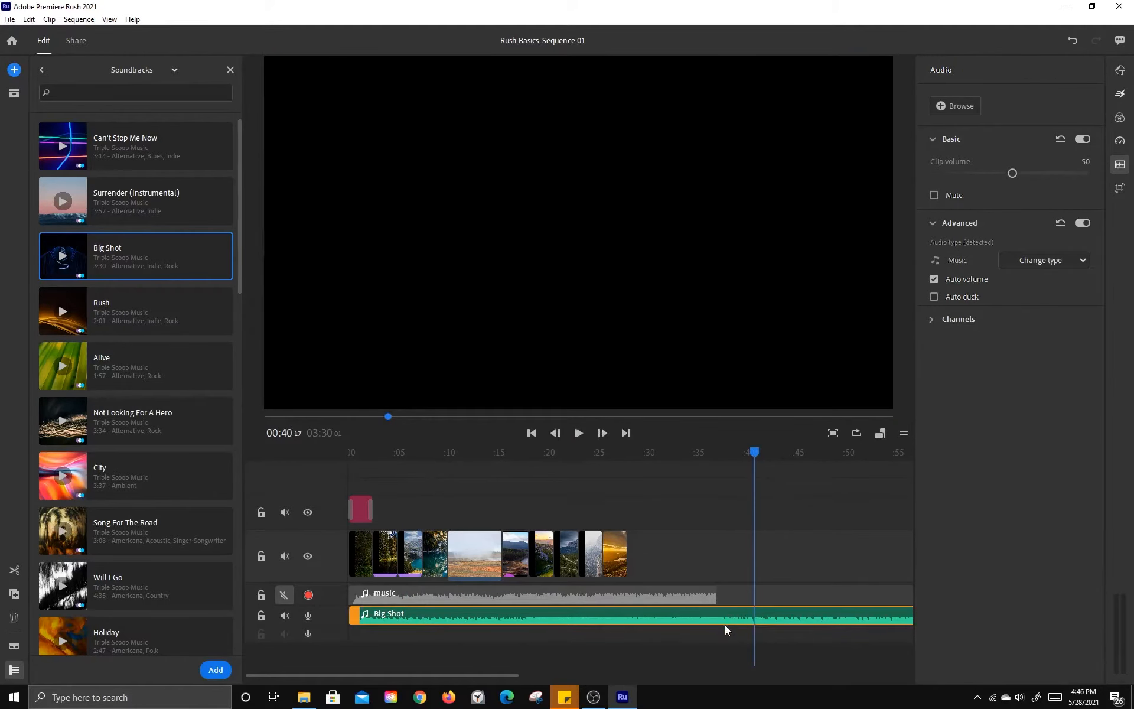
{"action": "key", "text": "Delete"}
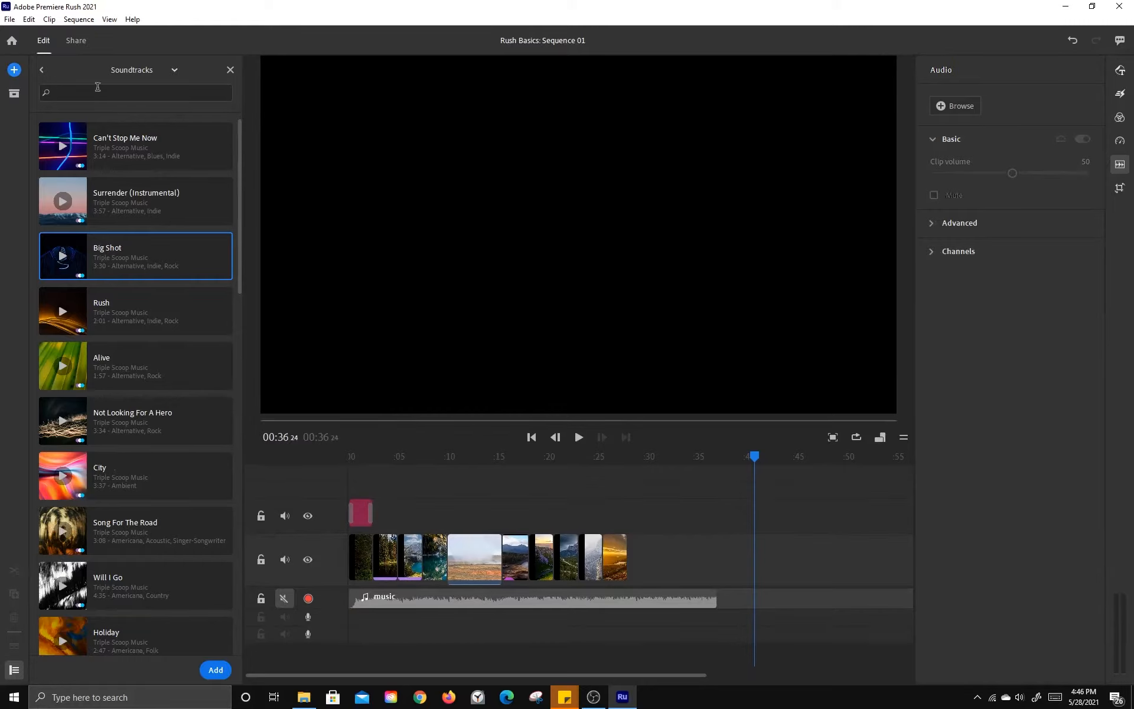
Step: Search the soundtracks for "ambient", and return to the overview of all audio categories
{"action": "left_click", "coordinate": [100, 94]}
{"action": "type", "text": "ambient"}
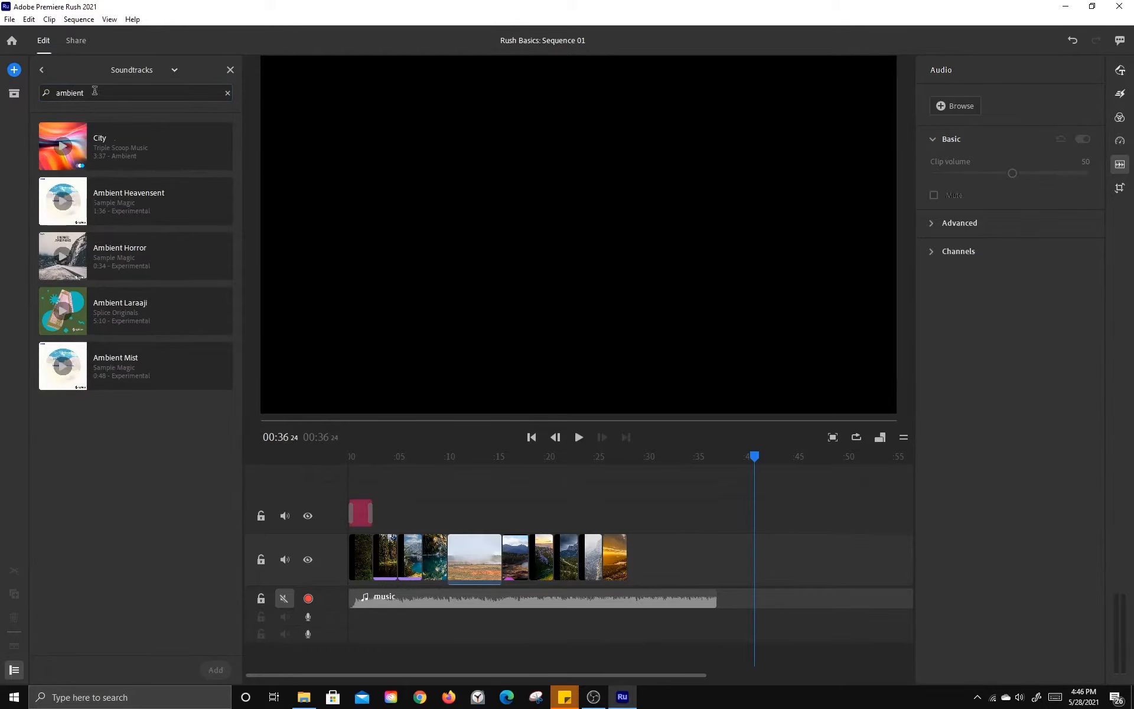
{"action": "left_click", "coordinate": [42, 71]}
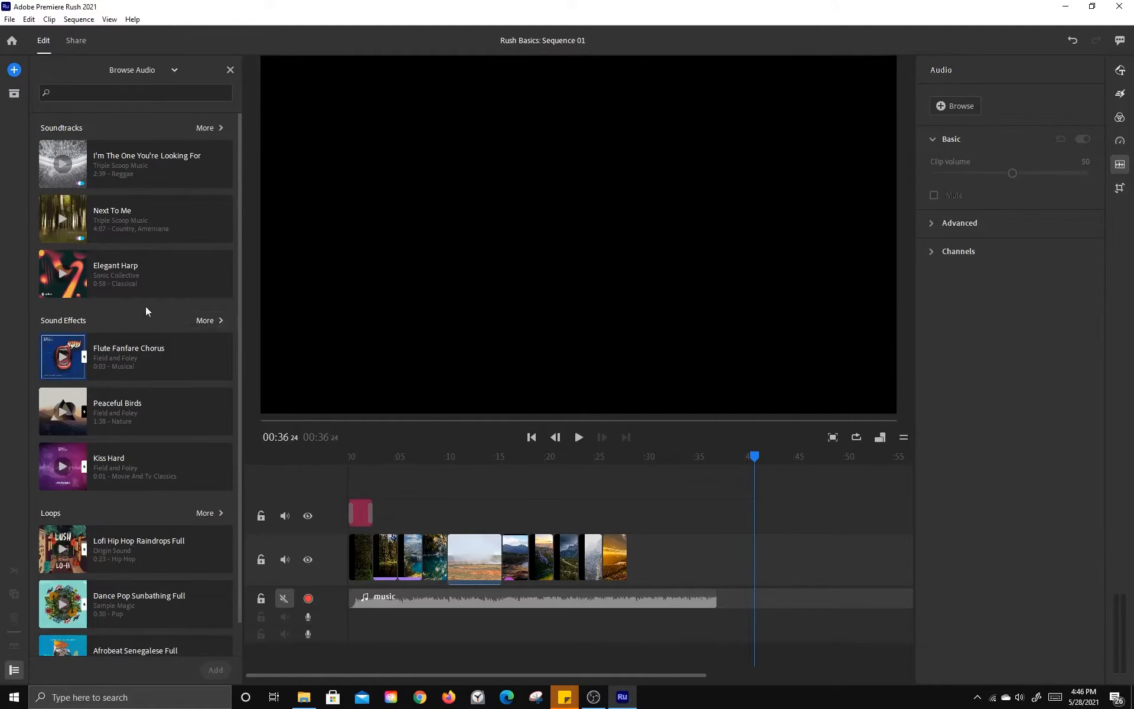
Step: Search the audio for "birds", preview Bird Chirp Repetition, and add it at about 16 seconds under the lake clip
{"action": "left_click_drag", "start_coordinate": [749, 455], "coordinate": [509, 514]}
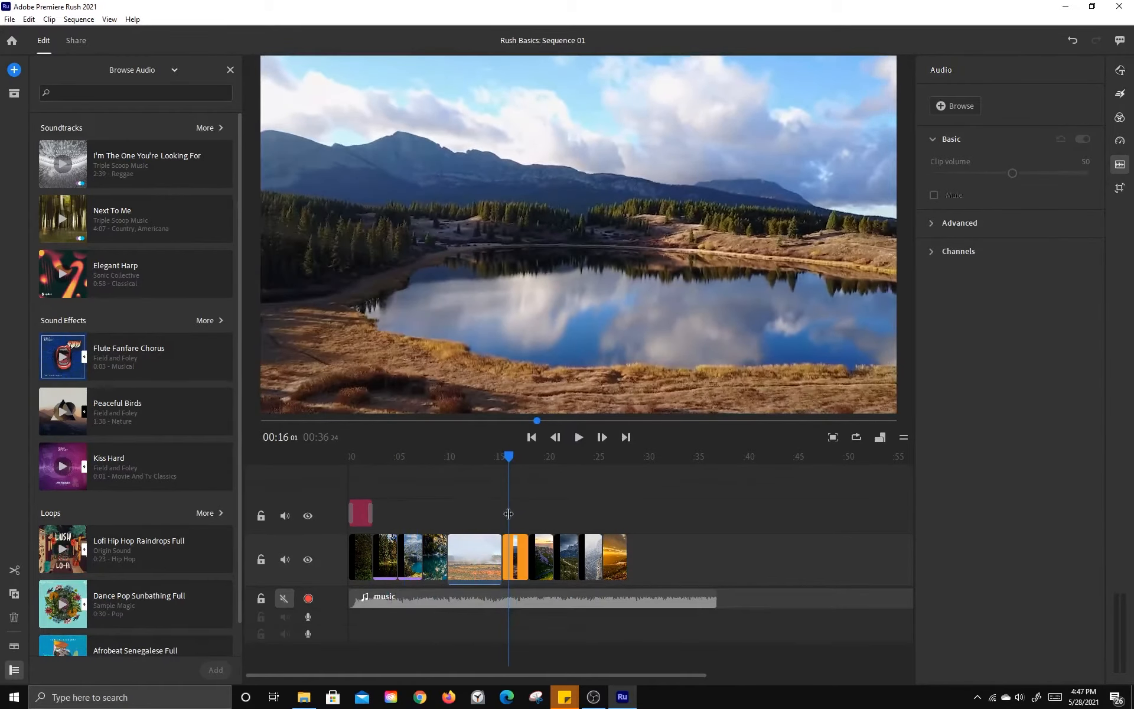
{"action": "left_click", "coordinate": [100, 93]}
{"action": "type", "text": "birds"}
{"action": "key", "text": "Return"}
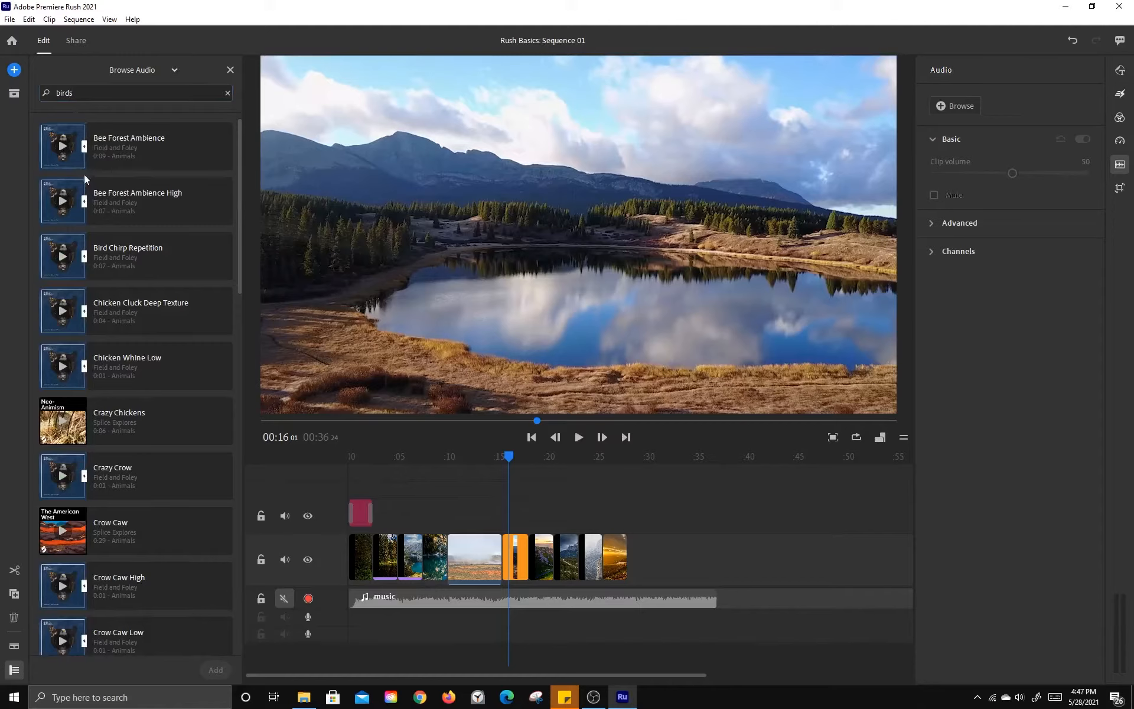
{"action": "left_click", "coordinate": [64, 258]}
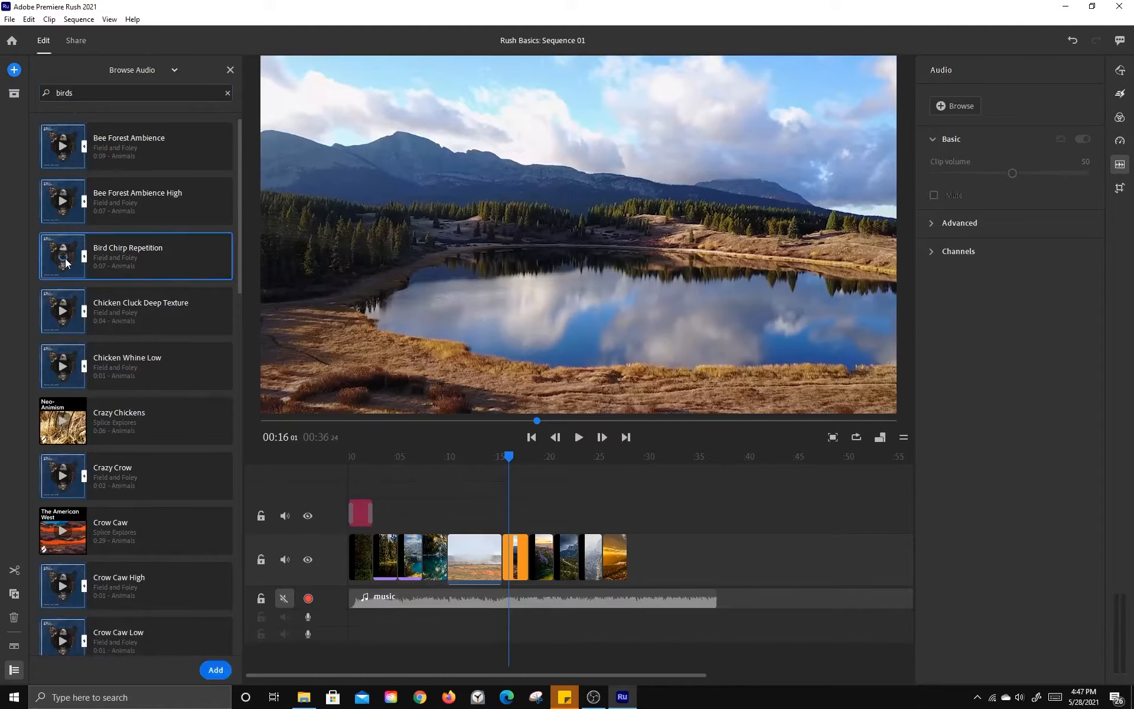
{"action": "left_click", "coordinate": [63, 258]}
{"action": "left_click", "coordinate": [216, 670]}
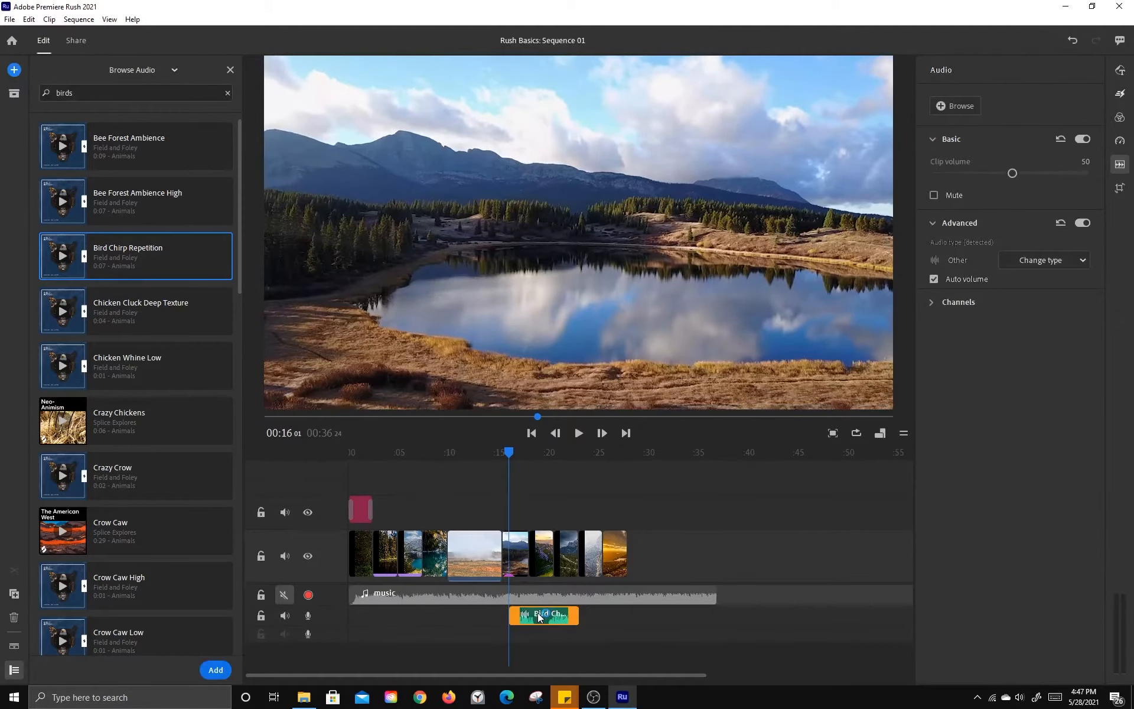
{"action": "left_click_drag", "start_coordinate": [508, 452], "coordinate": [501, 455]}
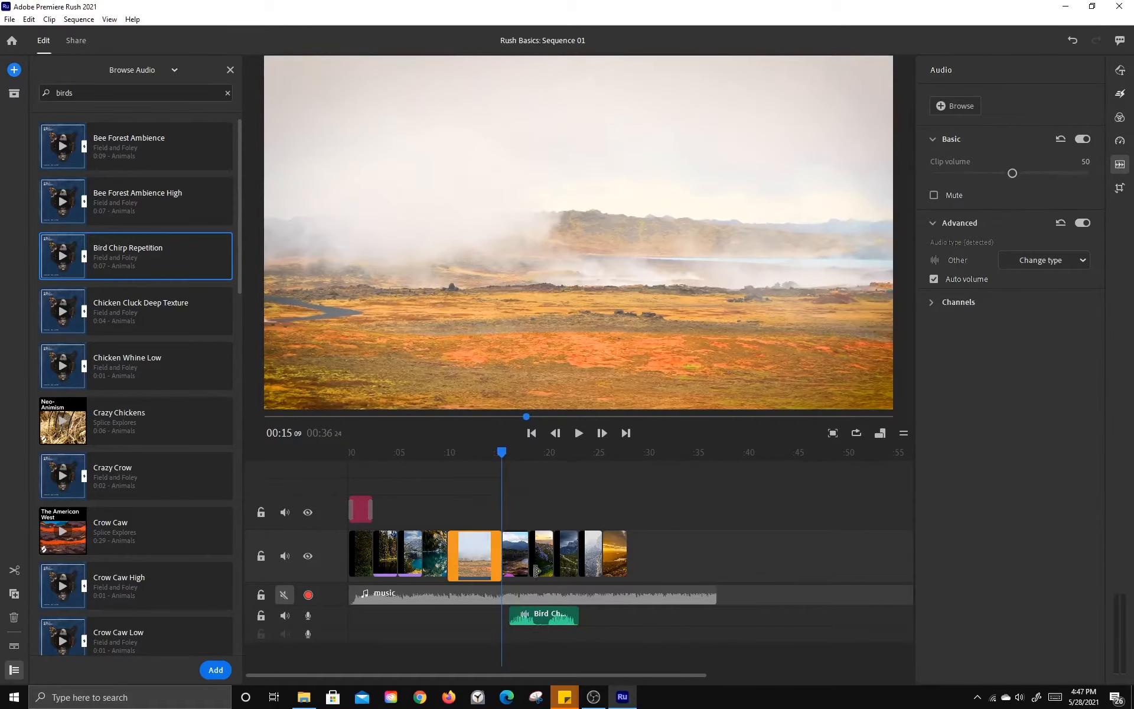
Step: Shorten the Bird Chirp Repetition clip to span only the lake clip, and play that part back
{"action": "left_click_drag", "start_coordinate": [553, 619], "coordinate": [528, 616]}
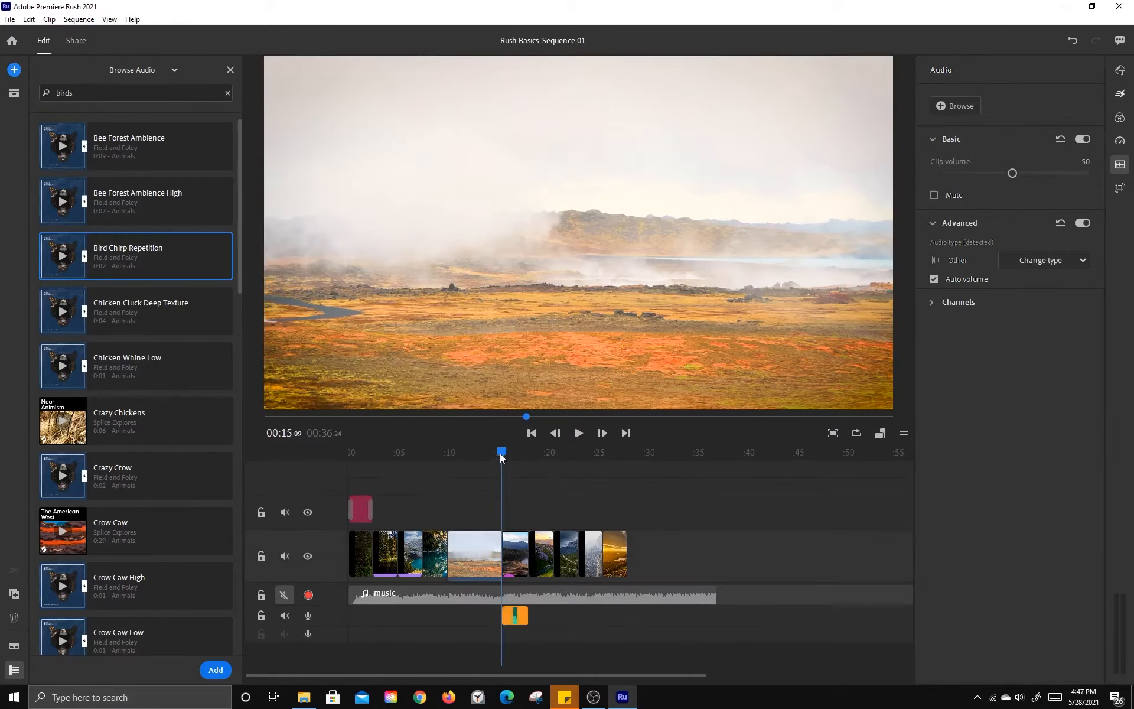
{"action": "left_click_drag", "start_coordinate": [503, 455], "coordinate": [495, 453]}
{"action": "key", "text": "space"}
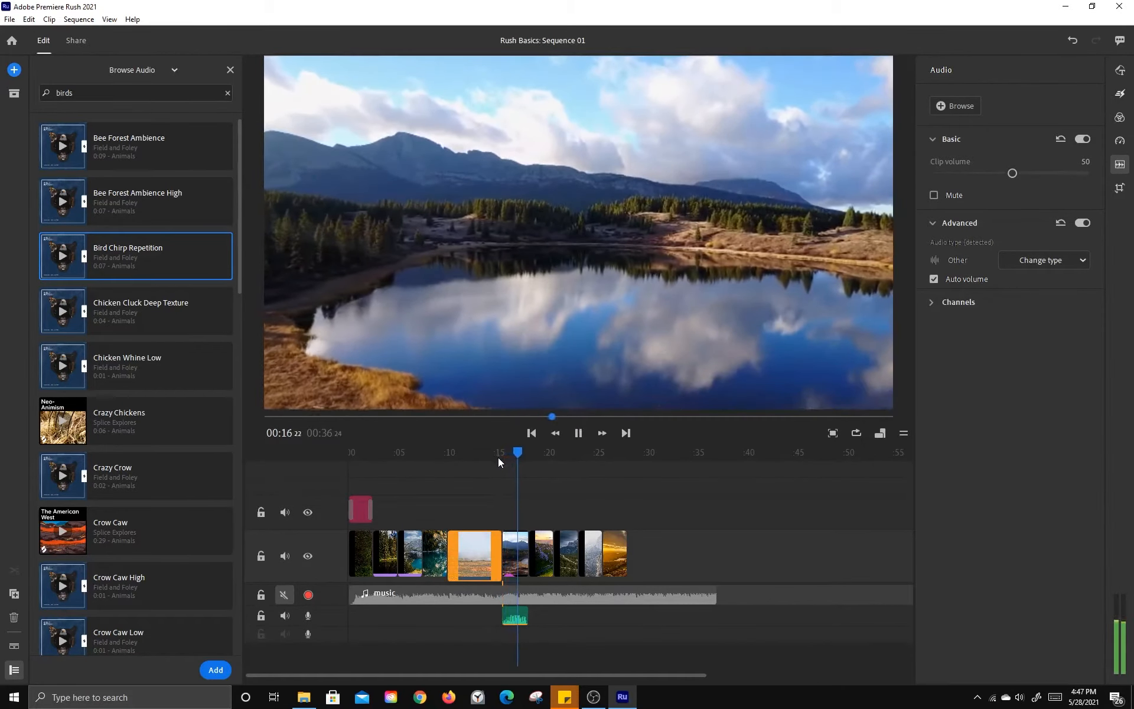
{"action": "key", "text": "space"}
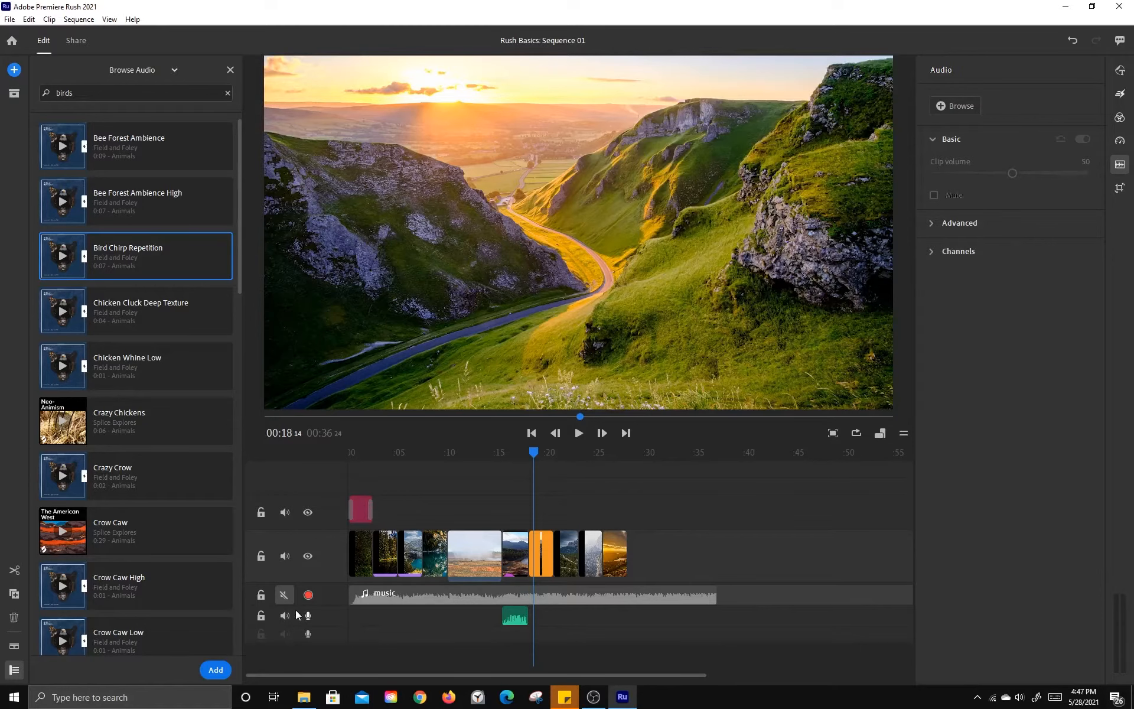
Step: Unmute the music track and set the bird chirp clip's audio type to Other
{"action": "left_click", "coordinate": [441, 597]}
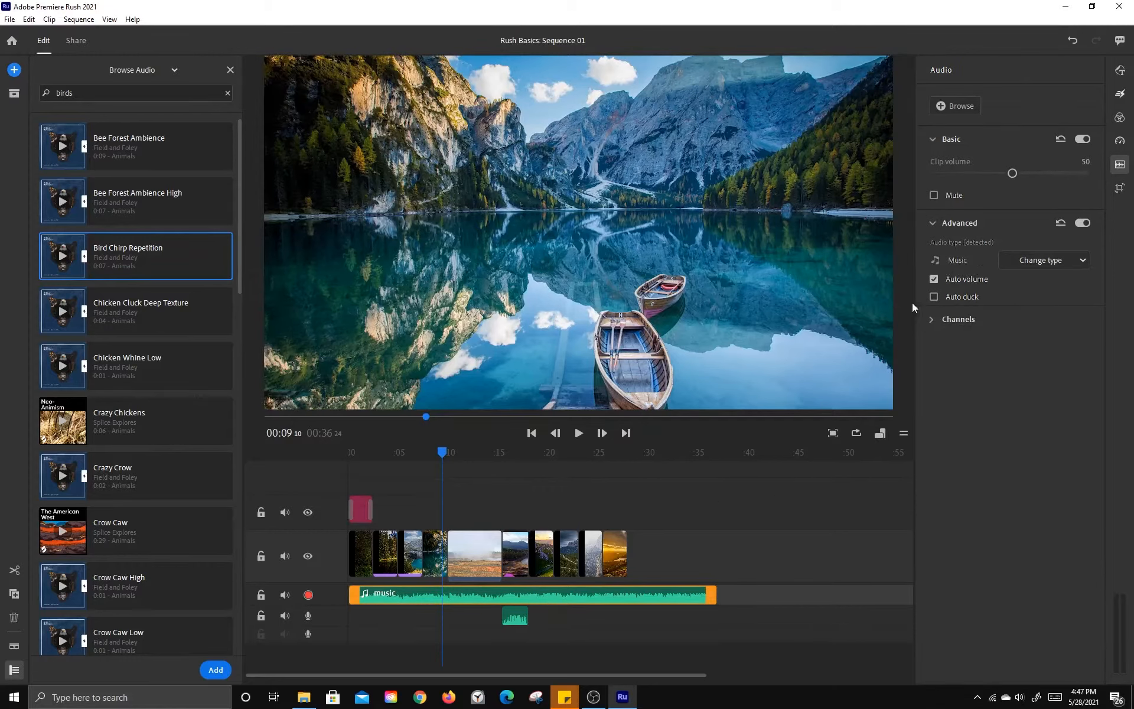
{"action": "left_click", "coordinate": [515, 615]}
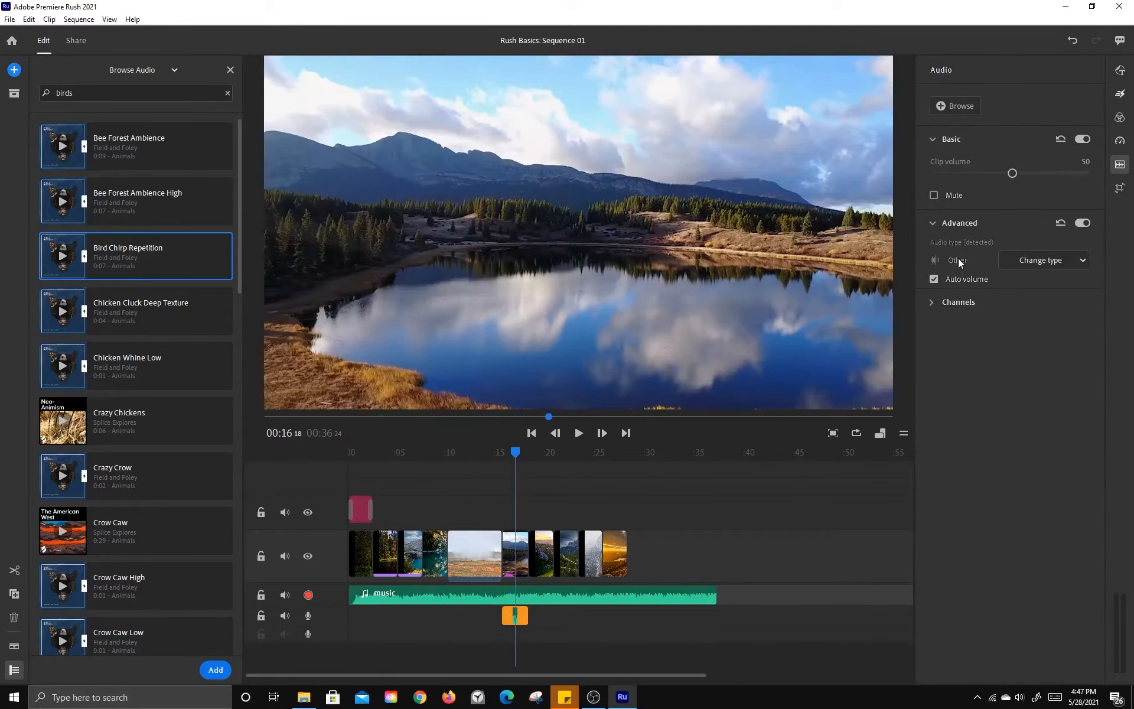
{"action": "left_click", "coordinate": [1083, 261]}
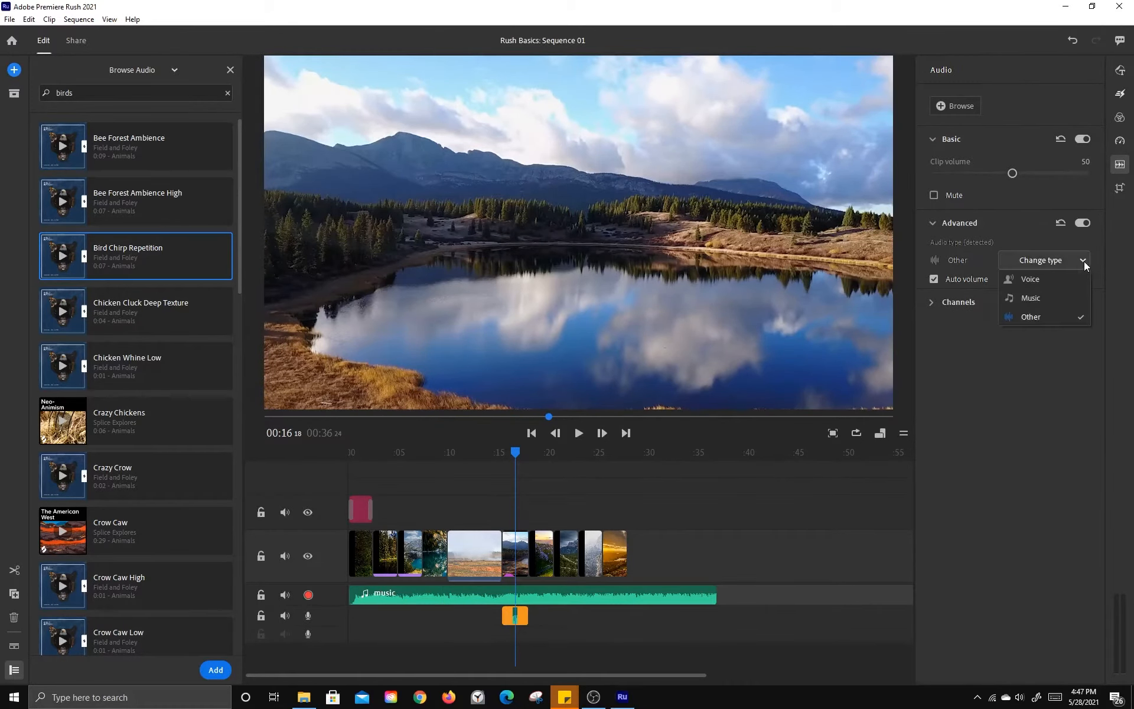
{"action": "left_click", "coordinate": [1040, 318]}
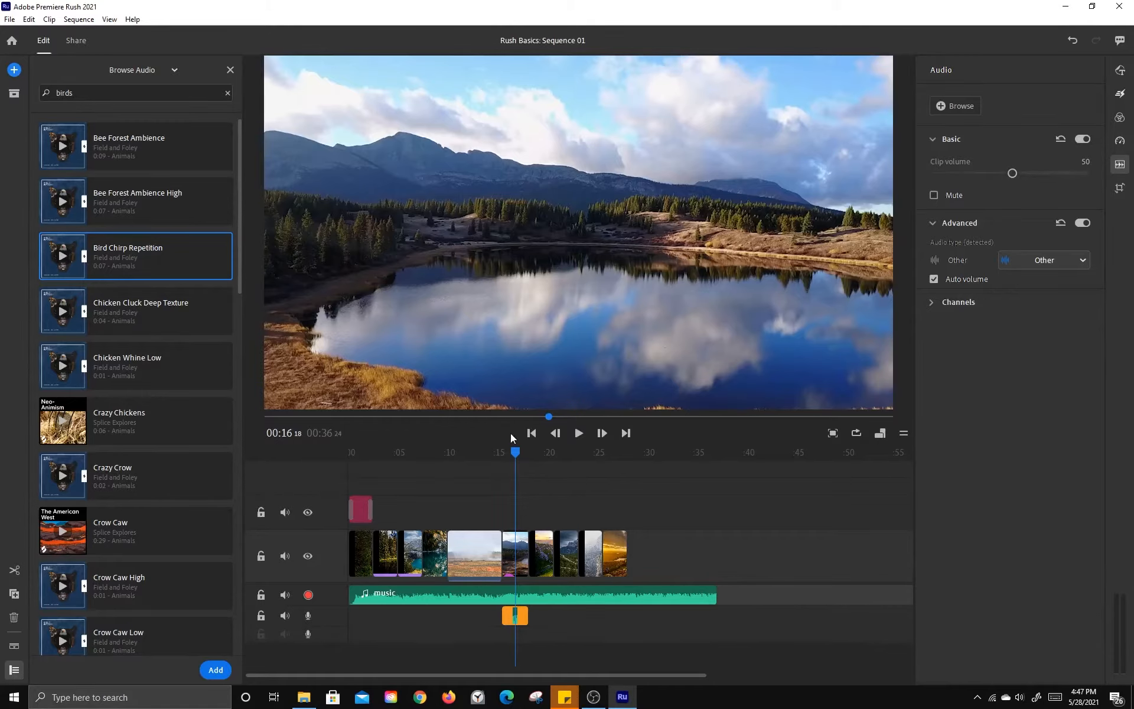
Step: Record a voiceover of about 6 seconds on the third audio track, starting at the beginning of the sequence
{"action": "left_click_drag", "start_coordinate": [514, 452], "coordinate": [343, 466]}
{"action": "left_click", "coordinate": [359, 565]}
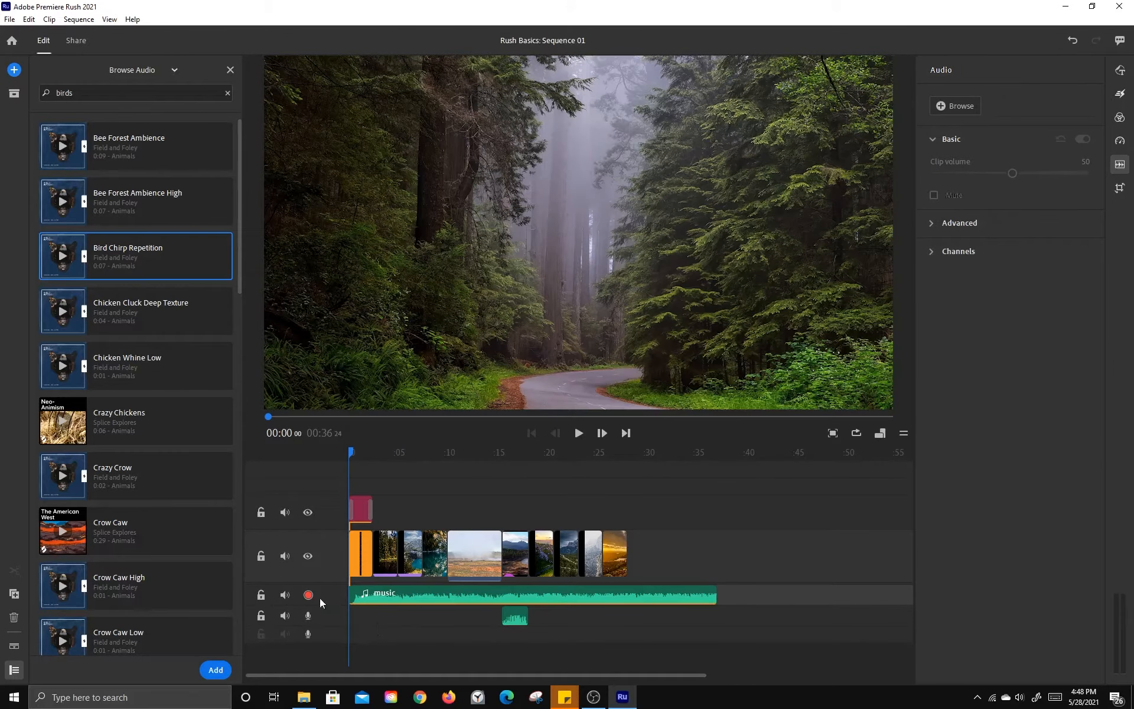
{"action": "left_click", "coordinate": [308, 633]}
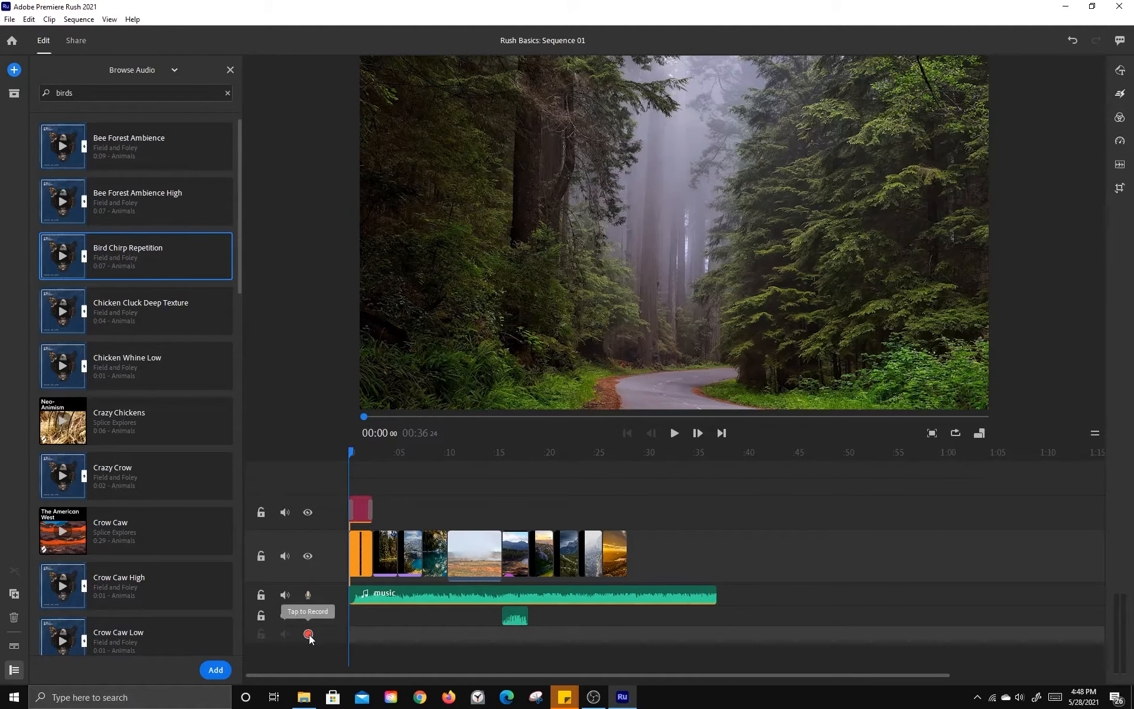
{"action": "left_click", "coordinate": [308, 636]}
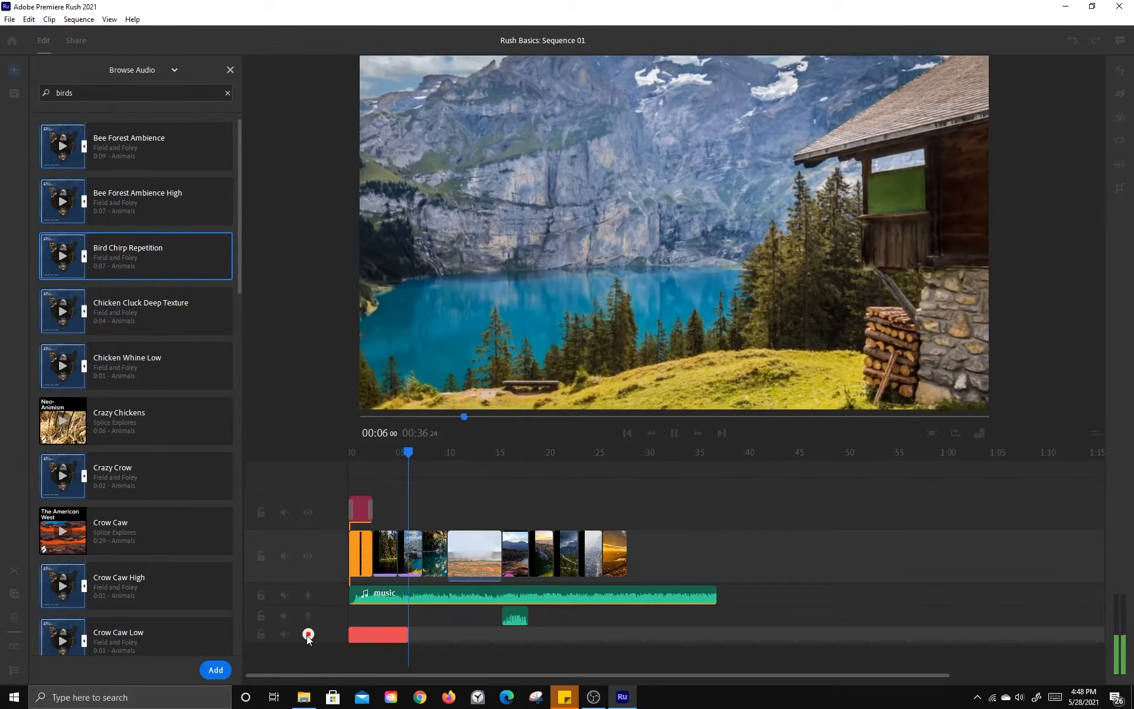
{"action": "left_click", "coordinate": [308, 636]}
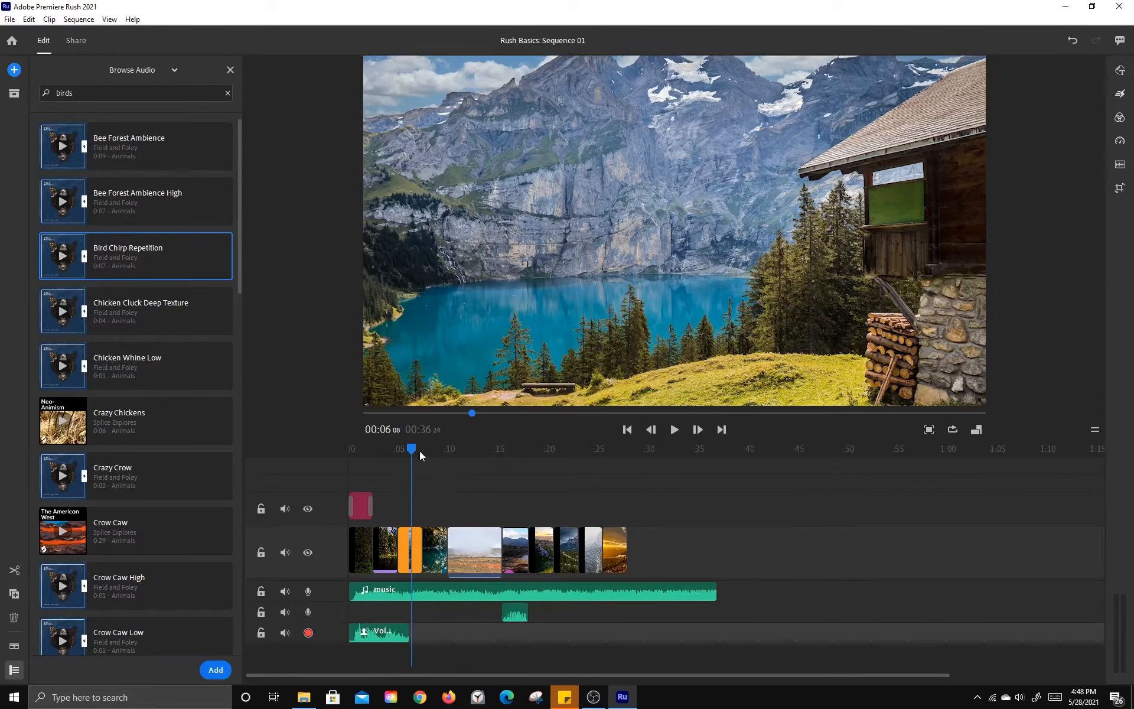
Step: Listen to the voiceover from the start with the music and bird chirp tracks muted, and unmute both tracks
{"action": "left_click_drag", "start_coordinate": [415, 451], "coordinate": [348, 452]}
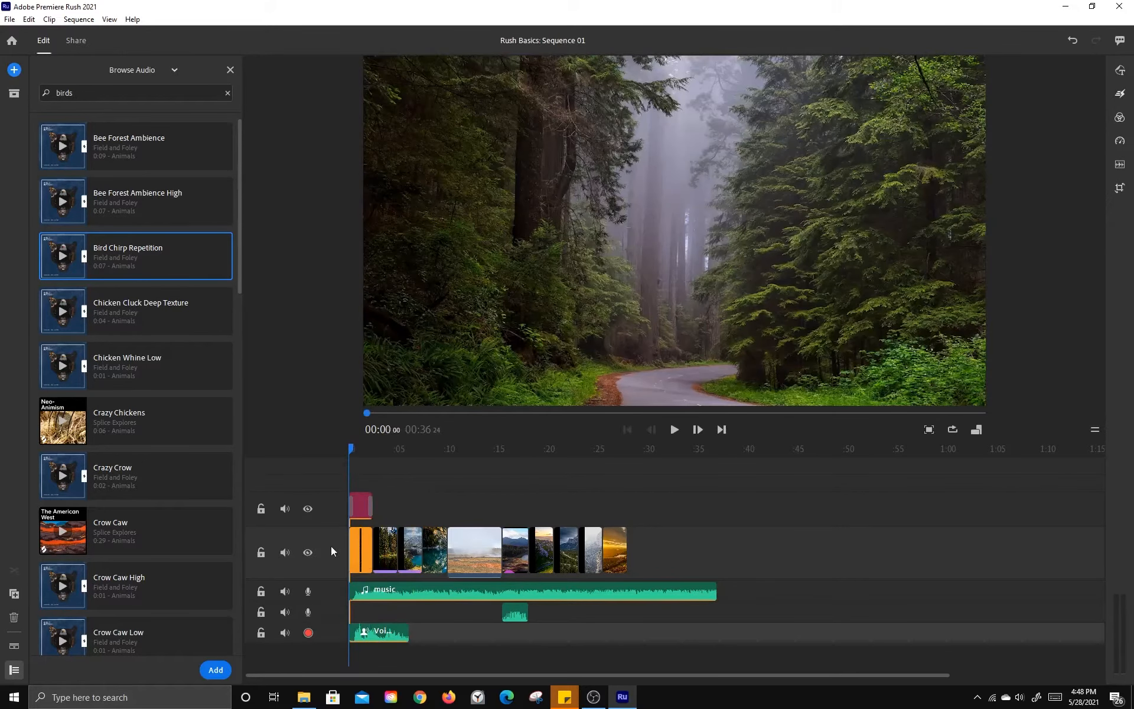
{"action": "left_click", "coordinate": [285, 591]}
{"action": "left_click", "coordinate": [284, 612]}
{"action": "key", "text": "space"}
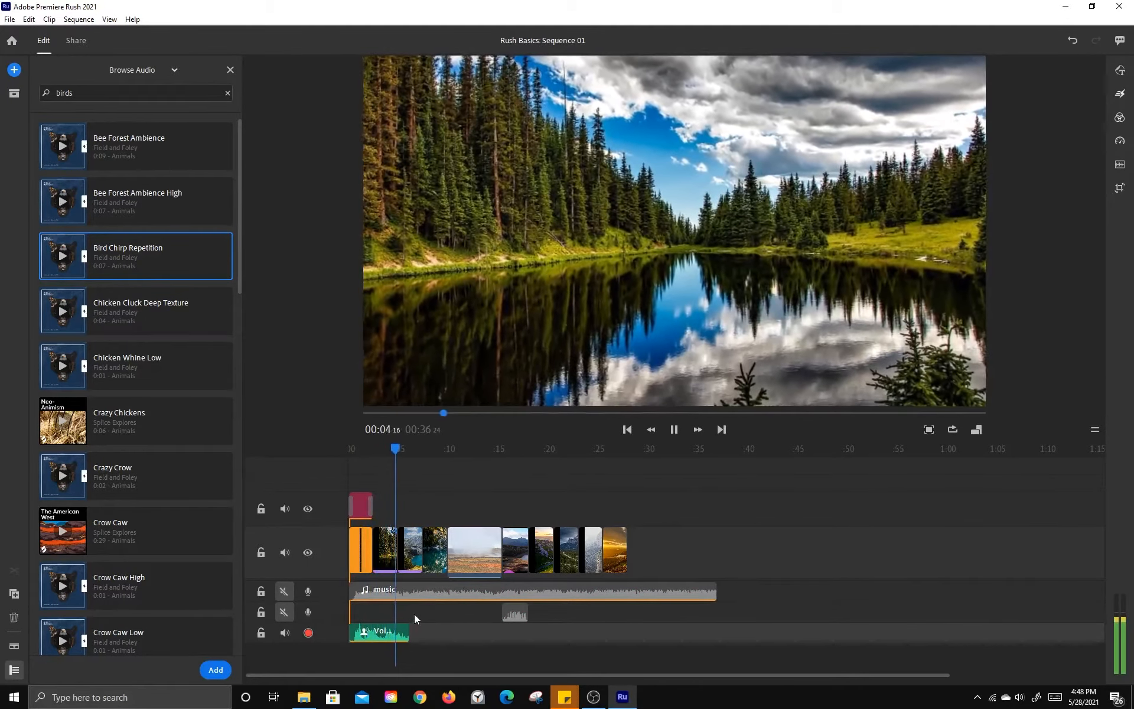
{"action": "key", "text": "space"}
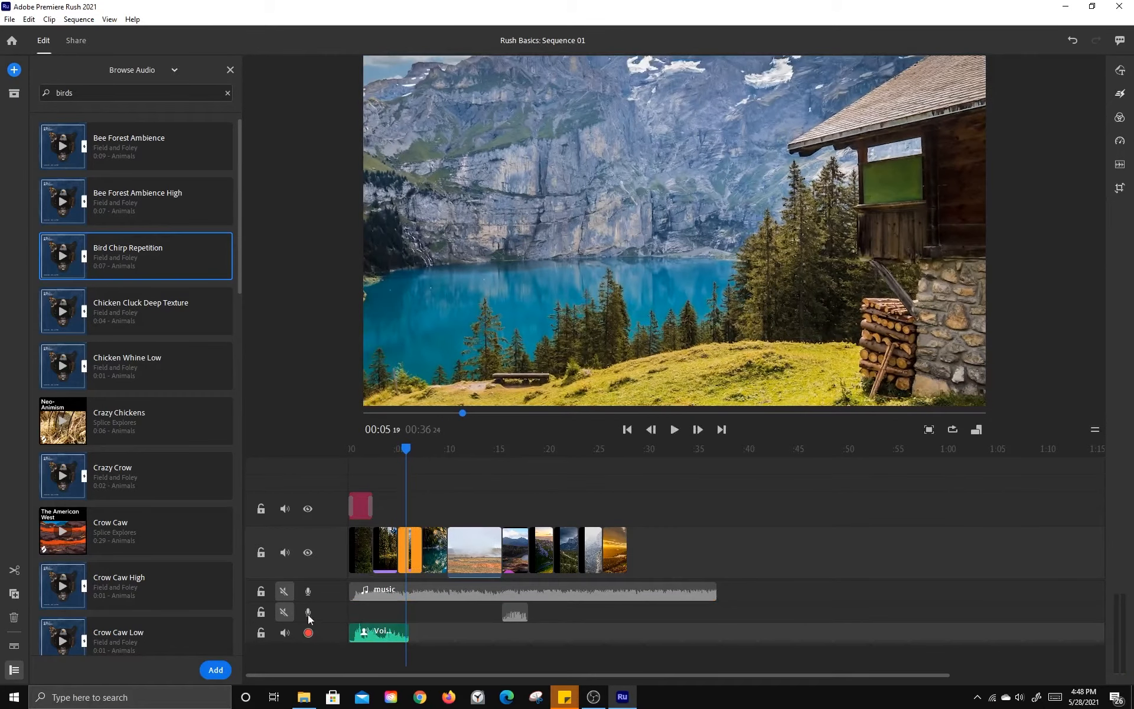
{"action": "left_click", "coordinate": [284, 592]}
{"action": "left_click", "coordinate": [284, 612]}
Step: Examine the voiceover clip's audio settings, including its available audio types and its channels
{"action": "left_click", "coordinate": [379, 634]}
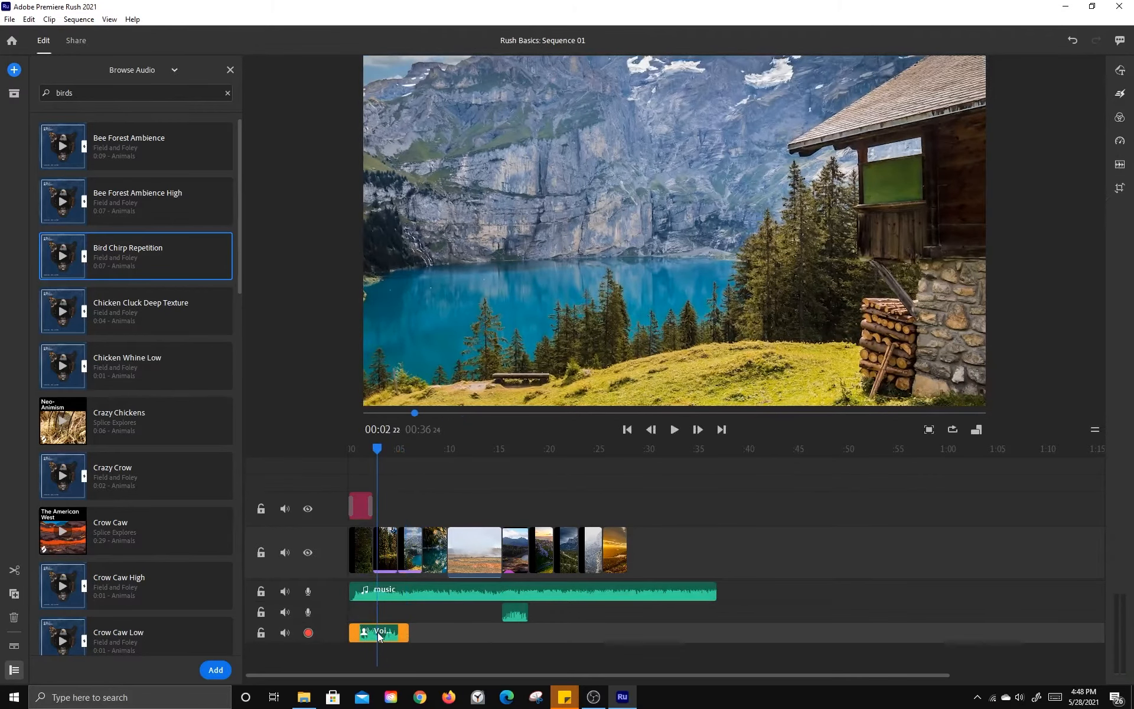
{"action": "left_click", "coordinate": [1120, 165]}
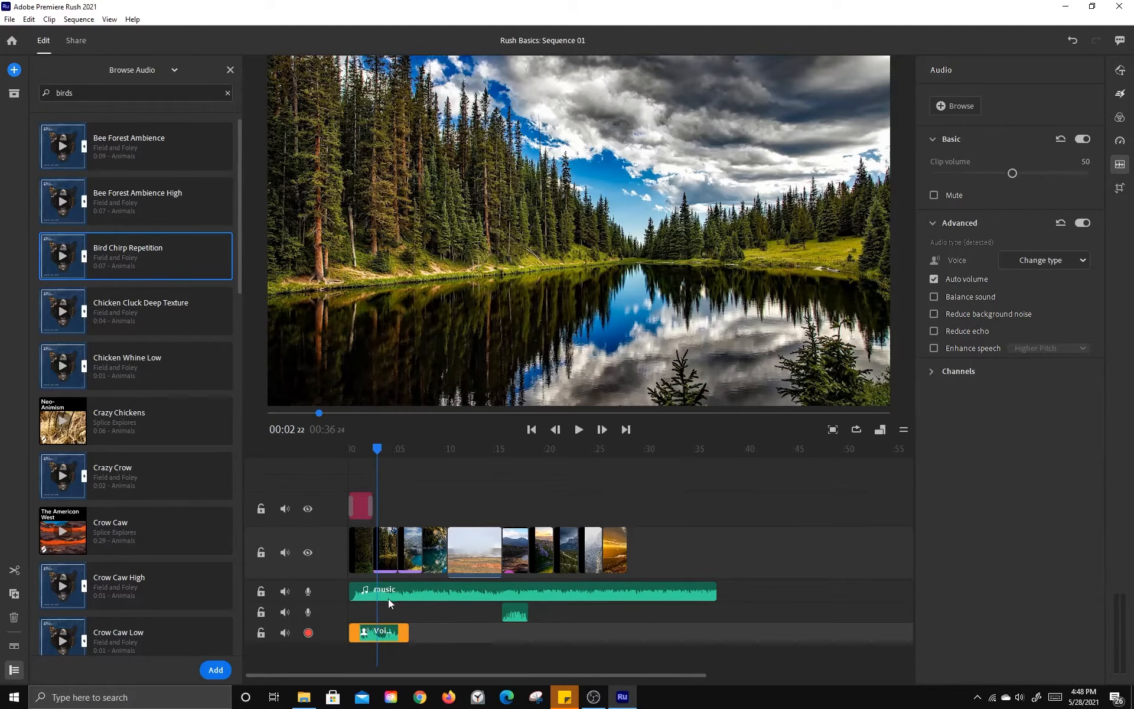
{"action": "left_click", "coordinate": [1084, 263]}
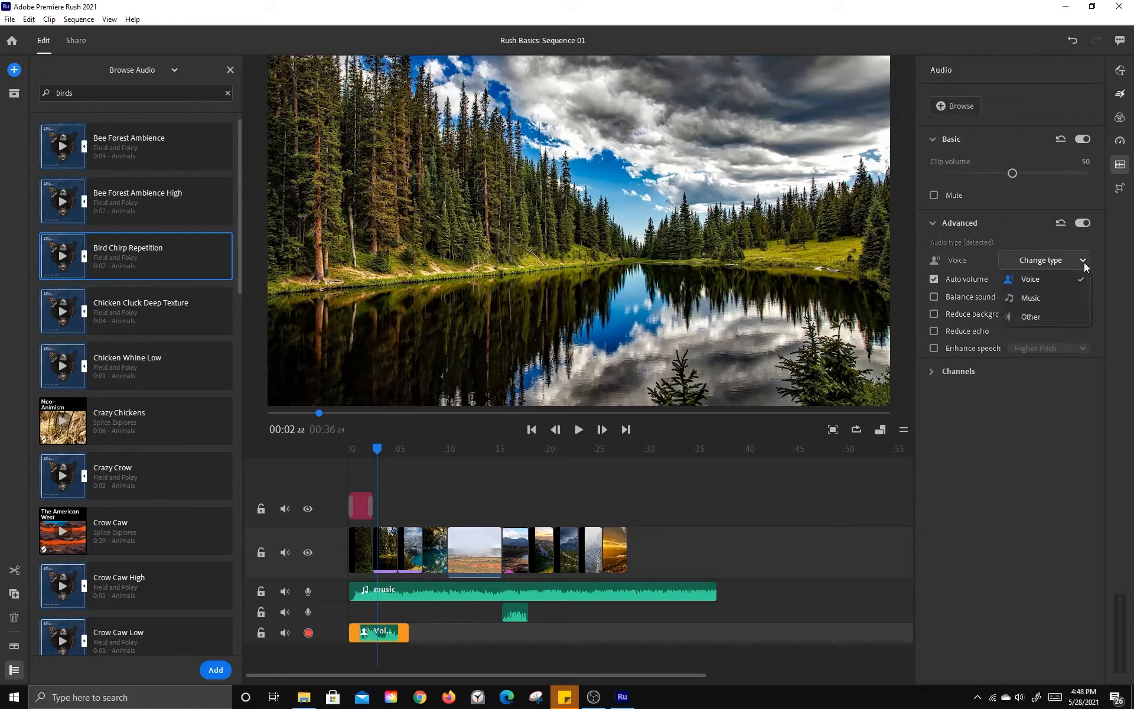
{"action": "left_click", "coordinate": [1084, 264]}
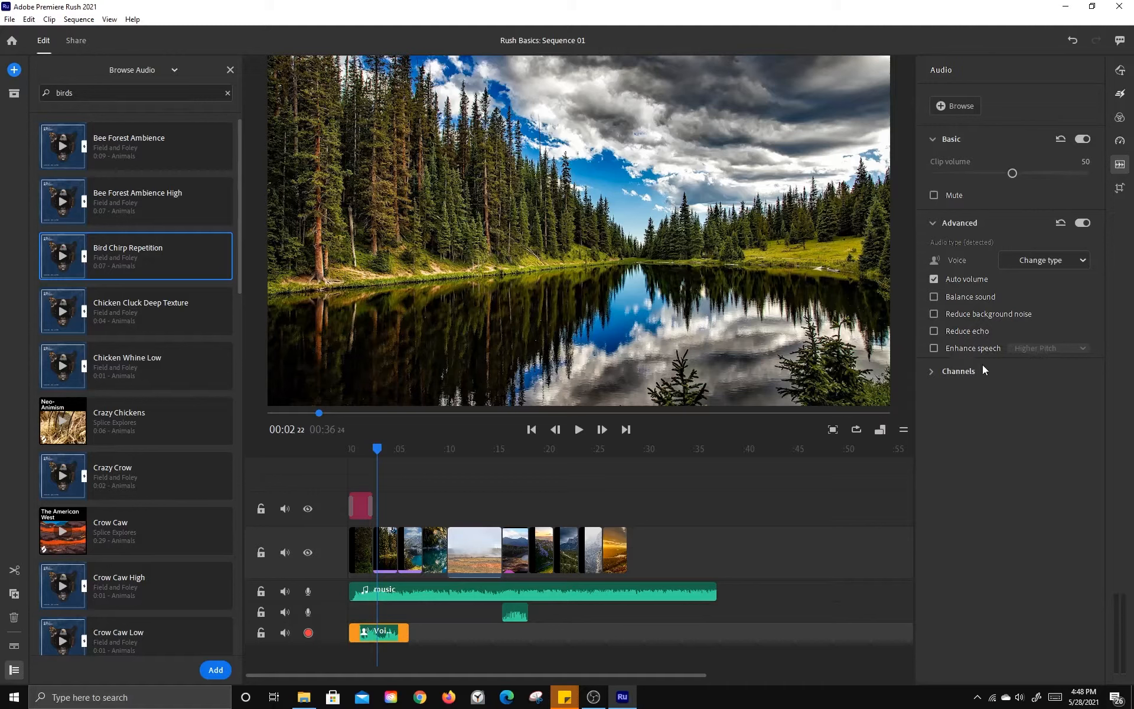
{"action": "left_click", "coordinate": [932, 373]}
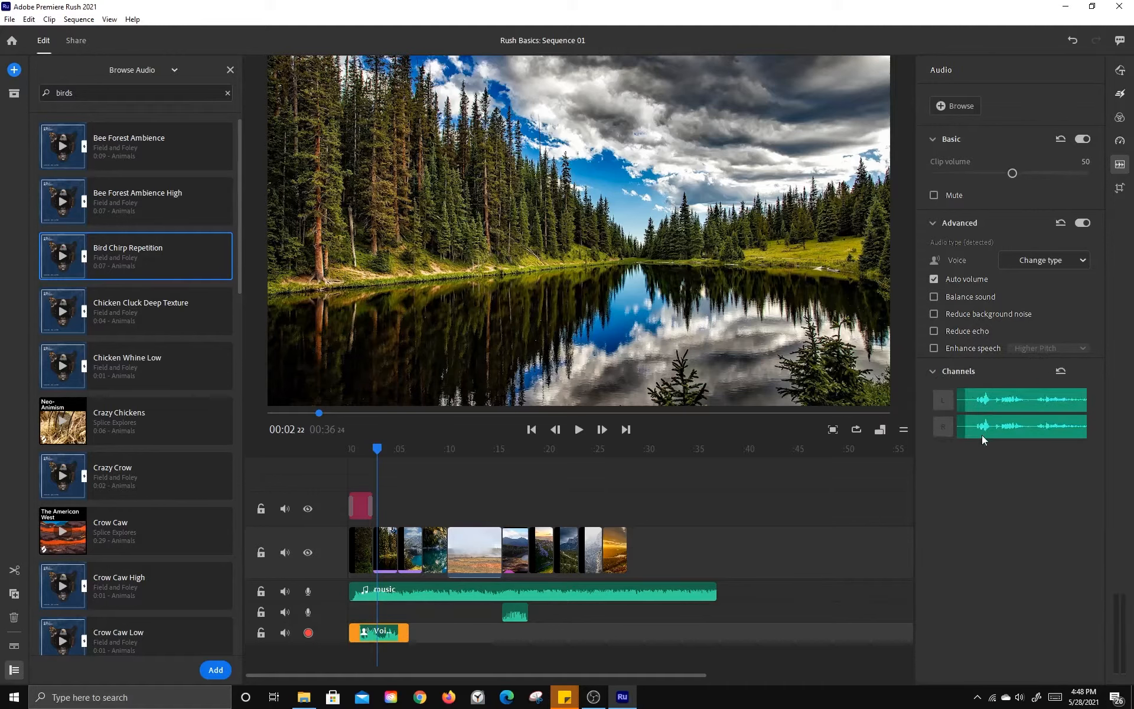
{"action": "left_click", "coordinate": [932, 371]}
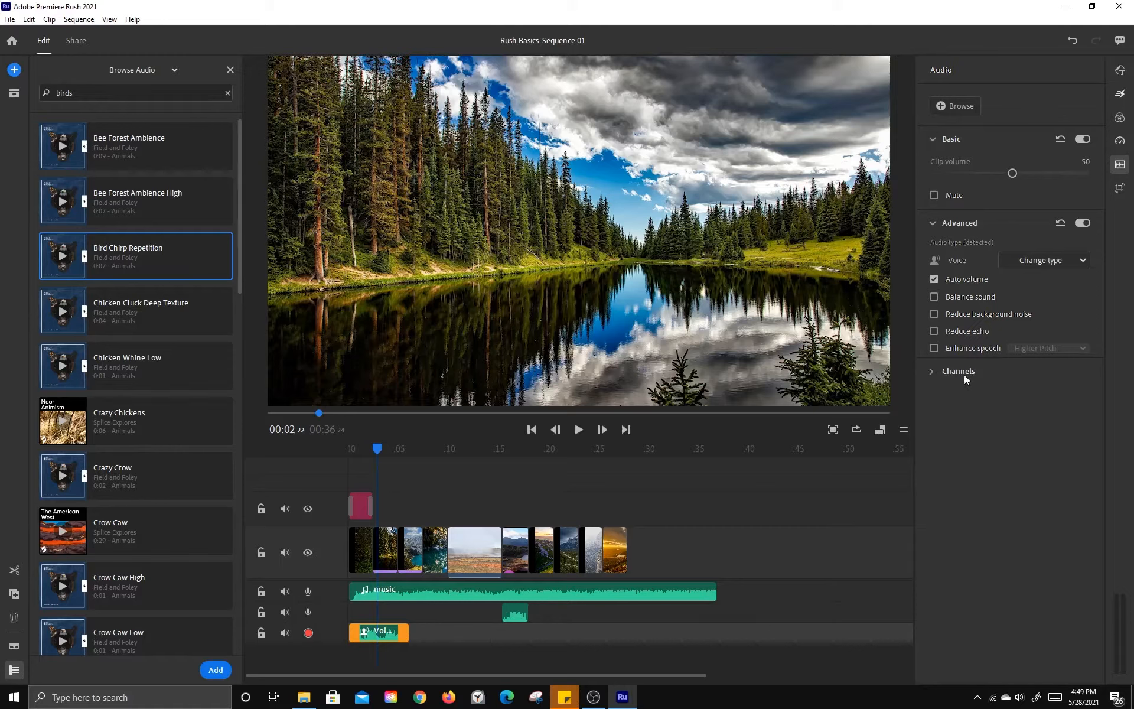
Step: Move the voiceover clip to start at about 2 seconds, where the opening title ends
{"action": "left_click", "coordinate": [439, 591]}
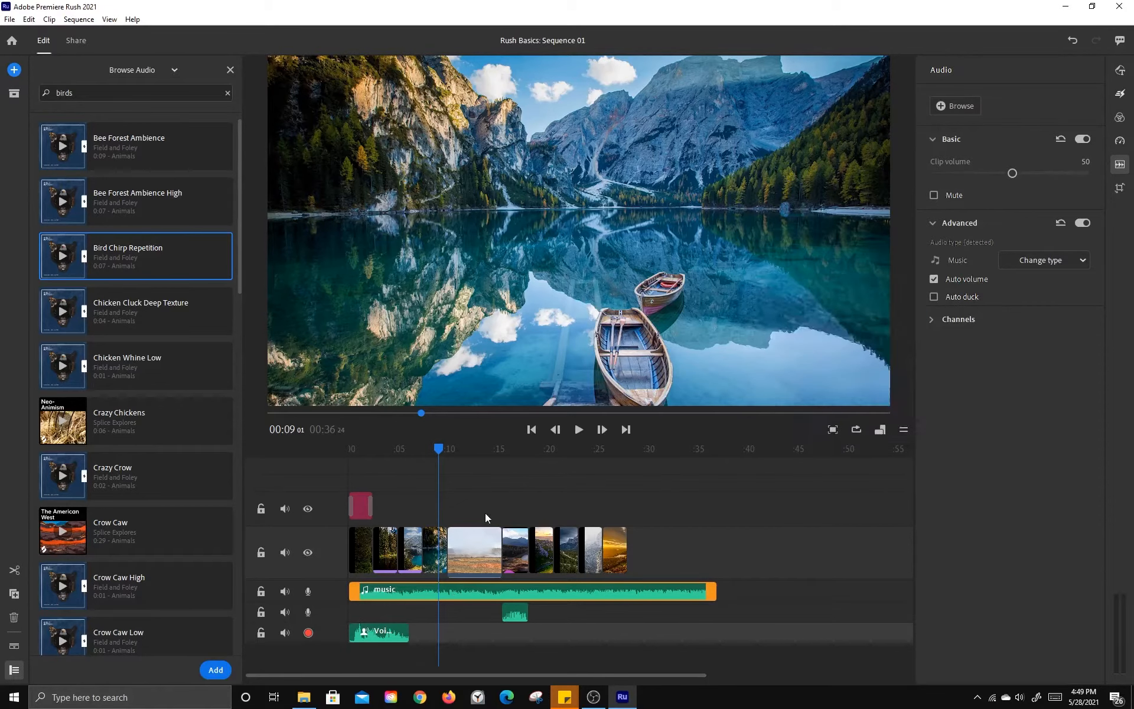
{"action": "left_click_drag", "start_coordinate": [439, 449], "coordinate": [356, 449]}
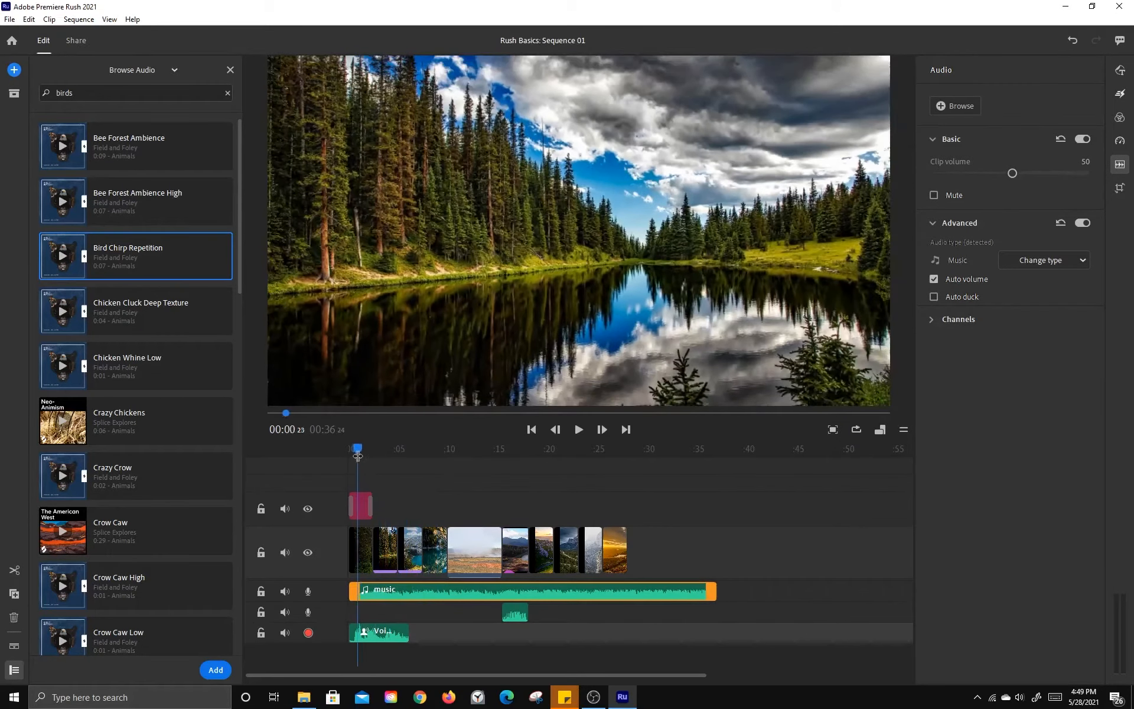
{"action": "left_click_drag", "start_coordinate": [388, 635], "coordinate": [412, 636]}
{"action": "left_click_drag", "start_coordinate": [359, 449], "coordinate": [370, 449]}
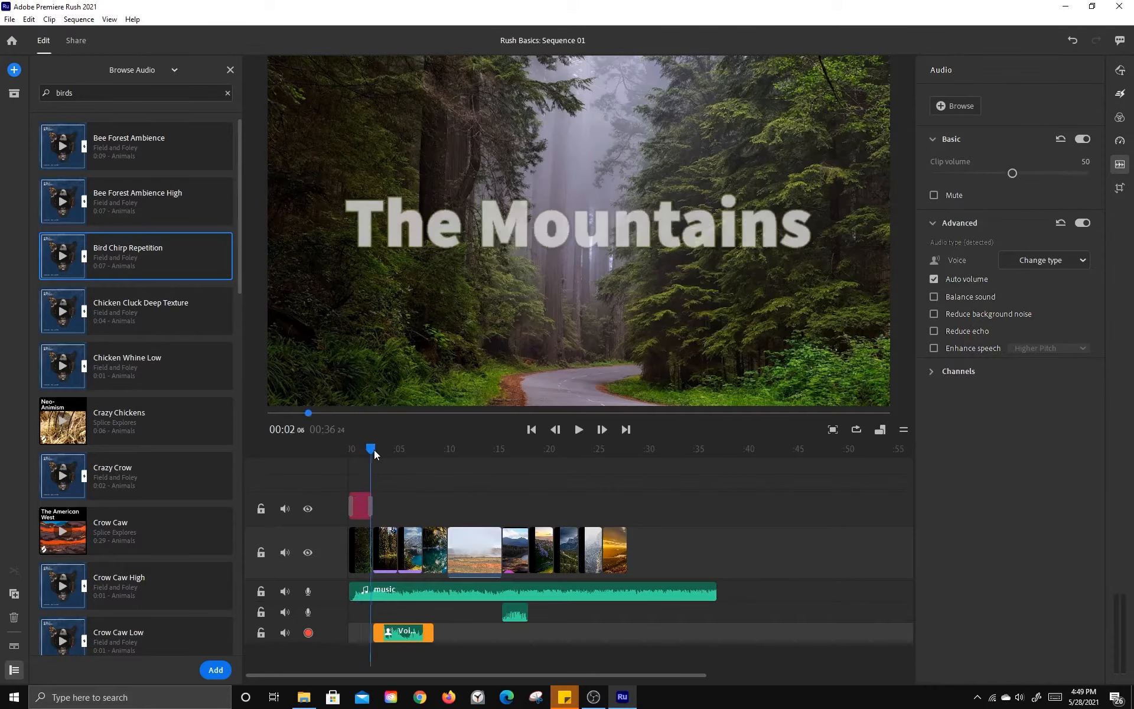
Step: Turn on Auto duck for the music clip and enlarge its track in the timeline, with the audio browser closed
{"action": "left_click", "coordinate": [438, 596]}
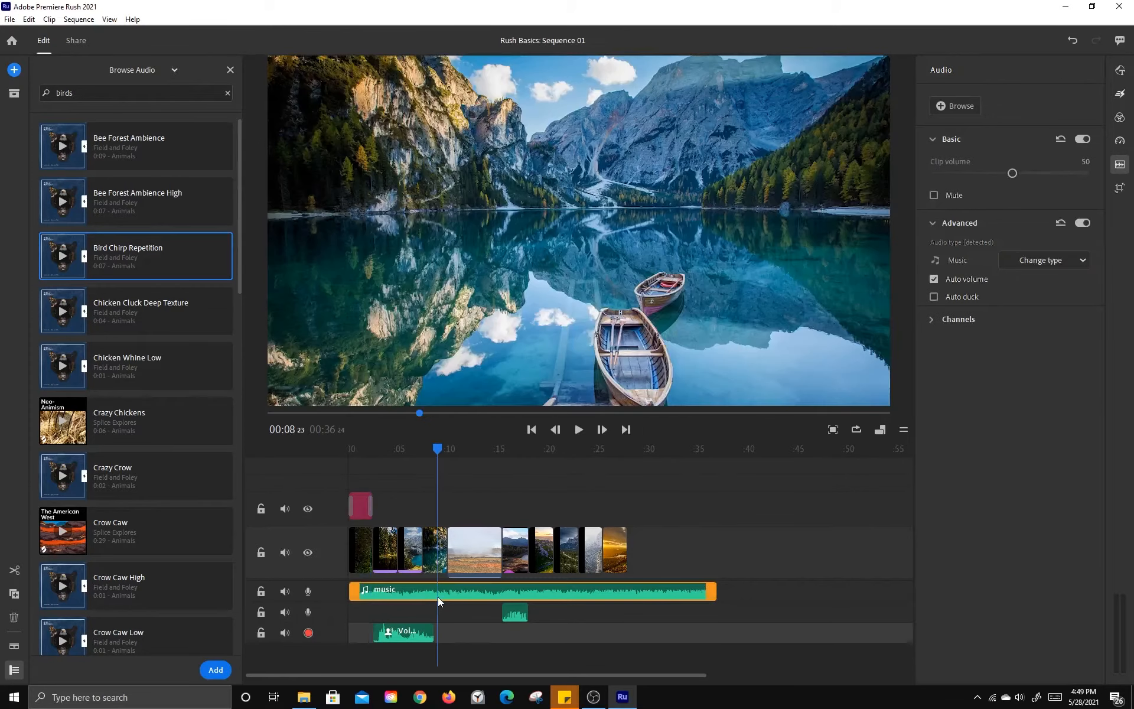
{"action": "left_click", "coordinate": [933, 297]}
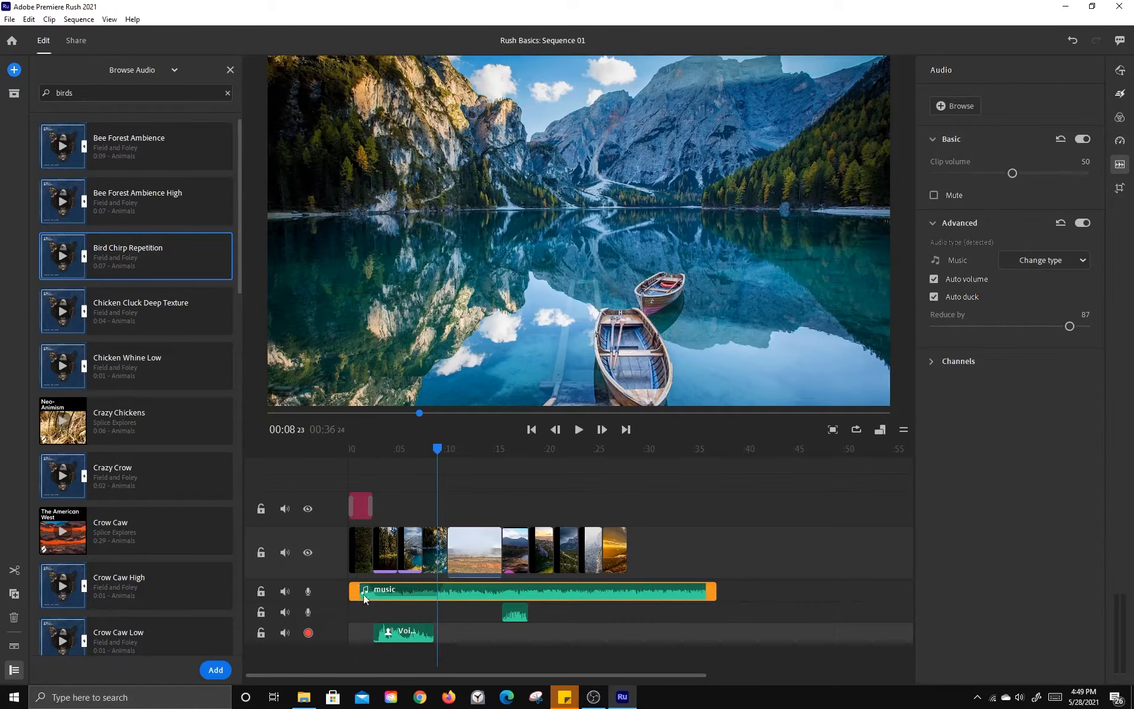
{"action": "left_click", "coordinate": [231, 70]}
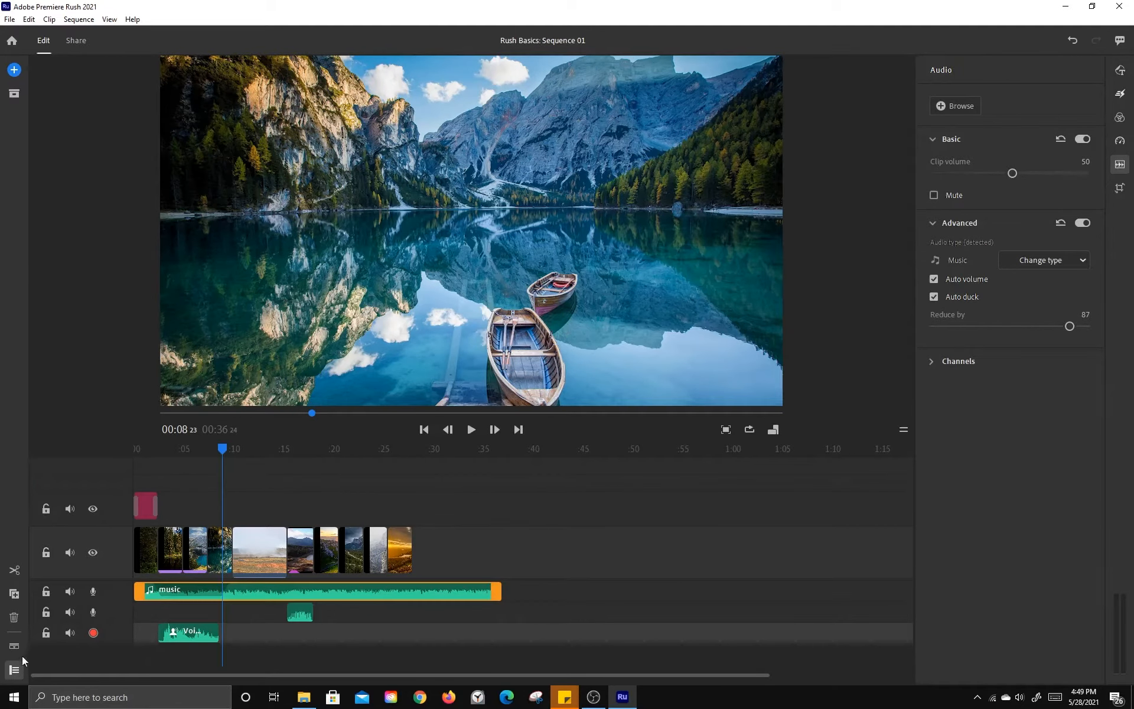
{"action": "left_click", "coordinate": [15, 671]}
{"action": "left_click", "coordinate": [16, 670]}
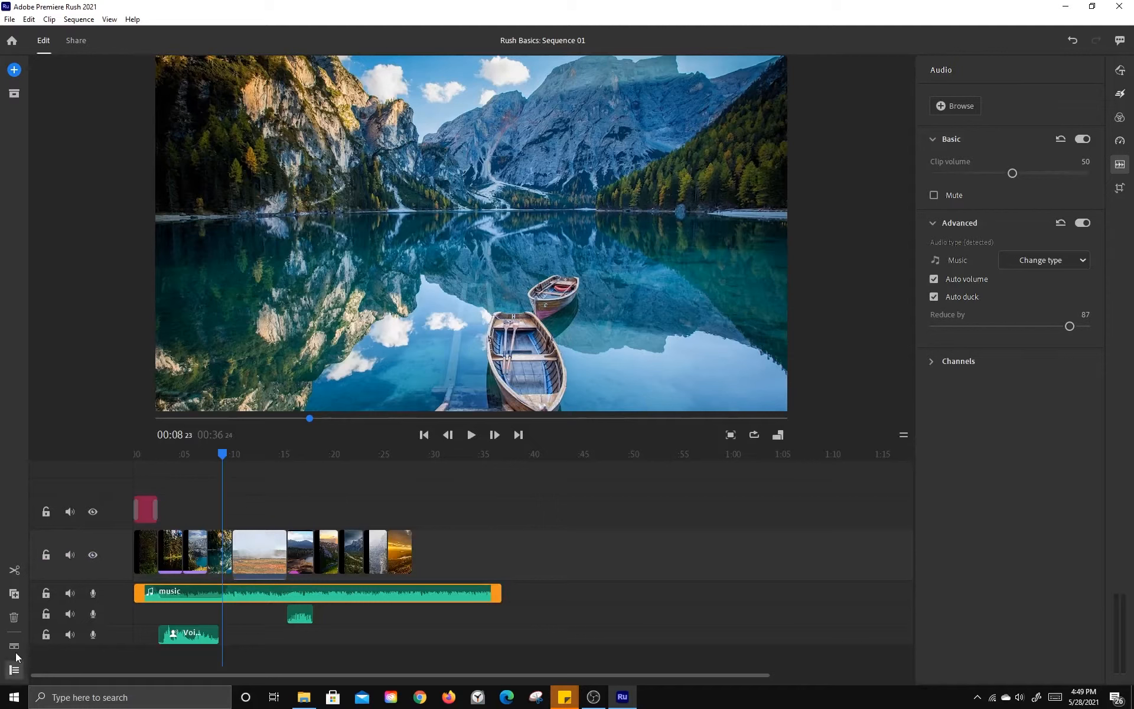
{"action": "left_click", "coordinate": [14, 646]}
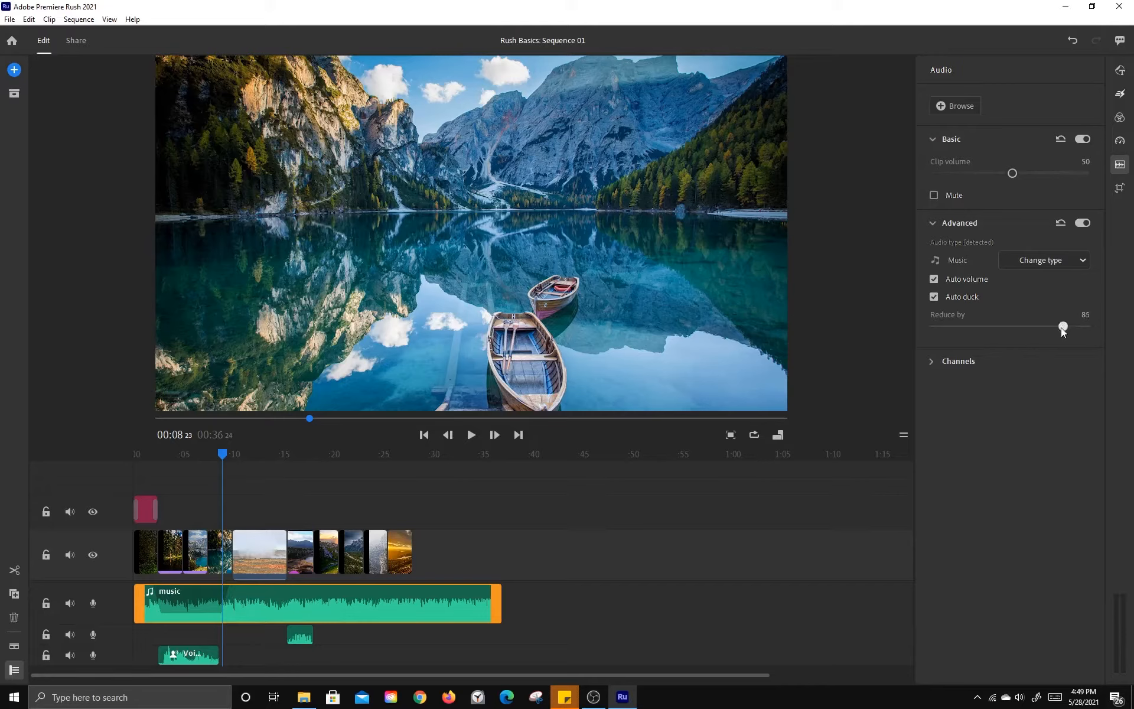
Step: Set the music clip's Auto duck Reduce by amount to 80
{"action": "left_click", "coordinate": [1086, 314]}
{"action": "type", "text": "60"}
{"action": "key", "text": "BackSpace"}
{"action": "key", "text": "BackSpace"}
{"action": "type", "text": "80"}
Step: Play the sequence from the start to hear the ducking, and compare the voiceover's and music's audio settings
{"action": "left_click_drag", "start_coordinate": [236, 452], "coordinate": [129, 462]}
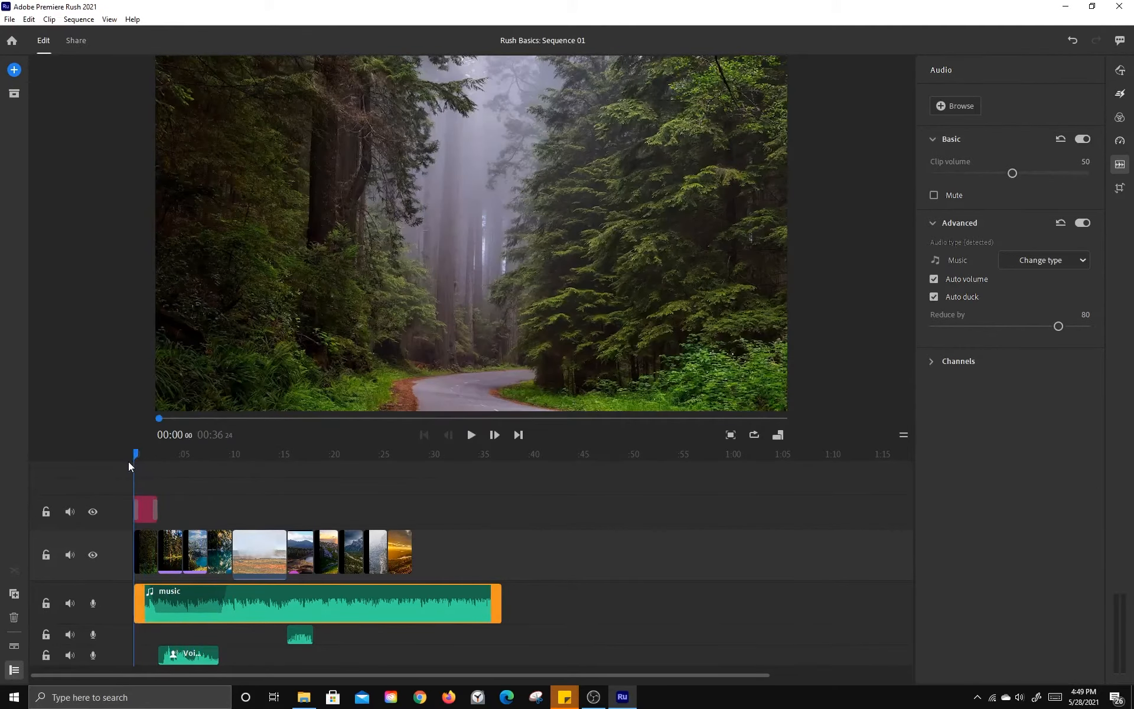
{"action": "key", "text": "space"}
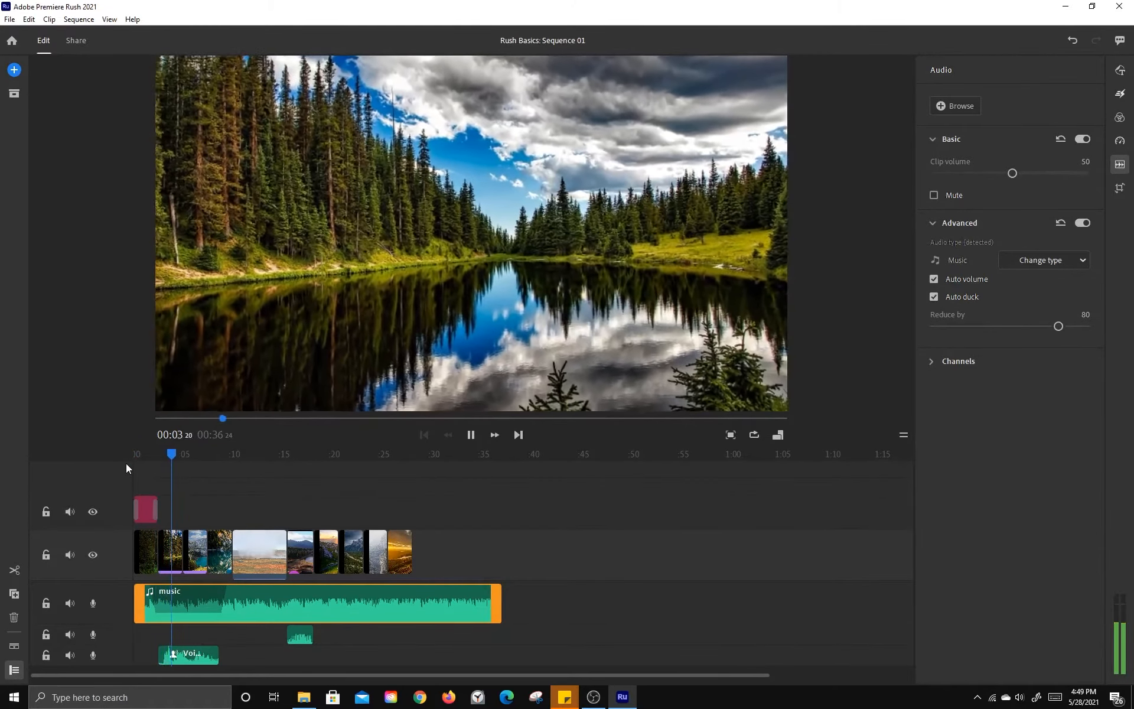
{"action": "key", "text": "space"}
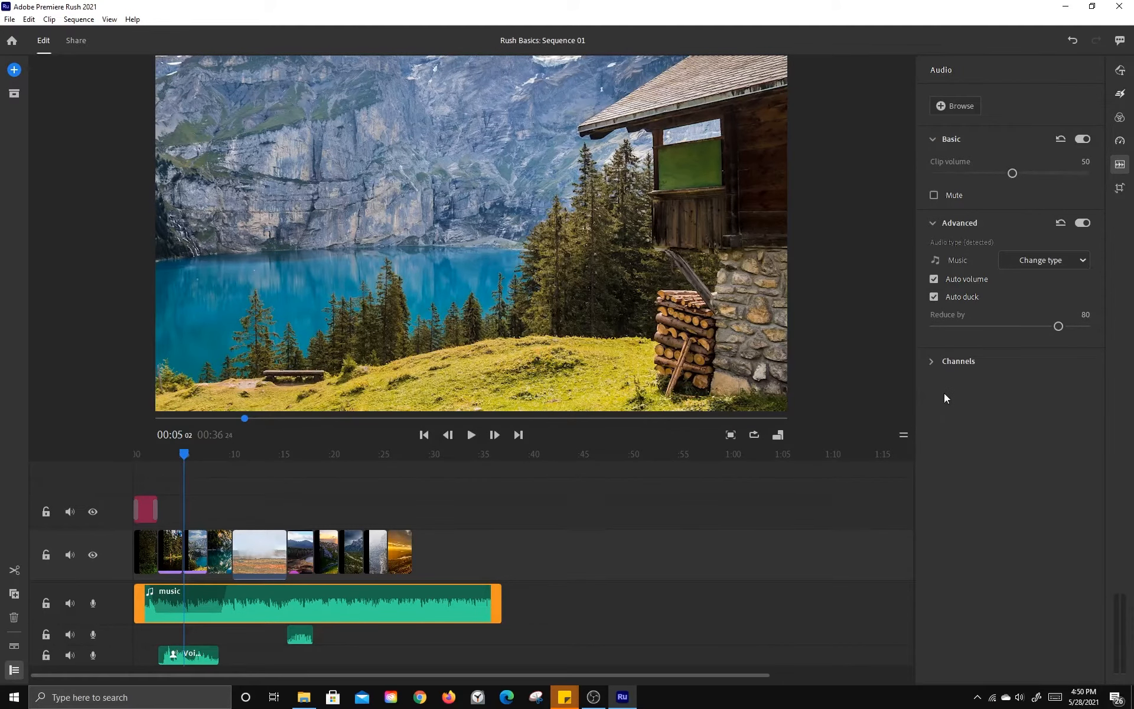
{"action": "left_click", "coordinate": [200, 657]}
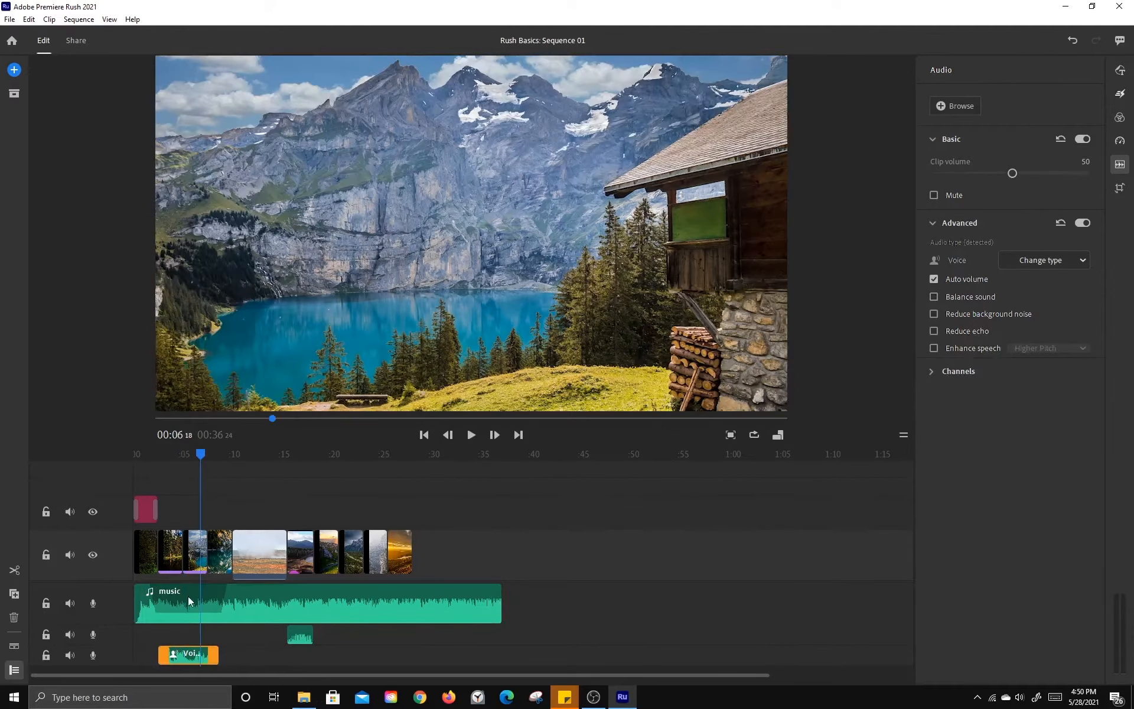
{"action": "left_click", "coordinate": [245, 602]}
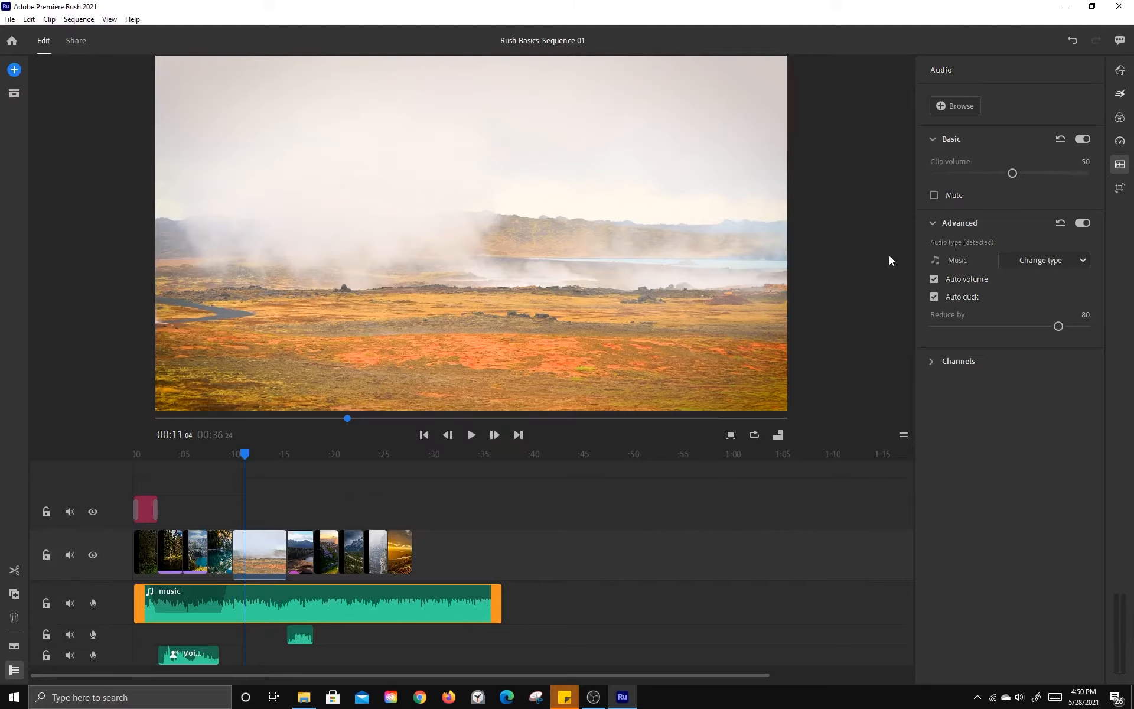
Step: Open the Transform settings for the mountain clip at about 21 seconds, try Fit, and set the clip to Fill
{"action": "left_click", "coordinate": [1120, 192]}
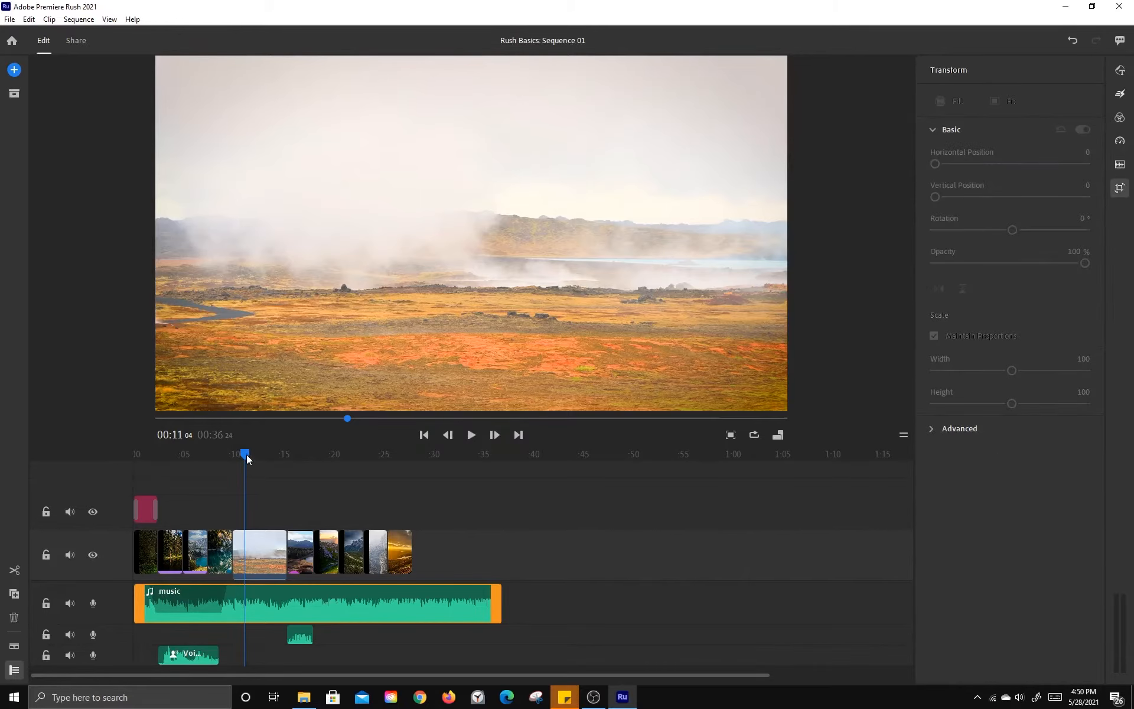
{"action": "left_click_drag", "start_coordinate": [245, 454], "coordinate": [352, 459]}
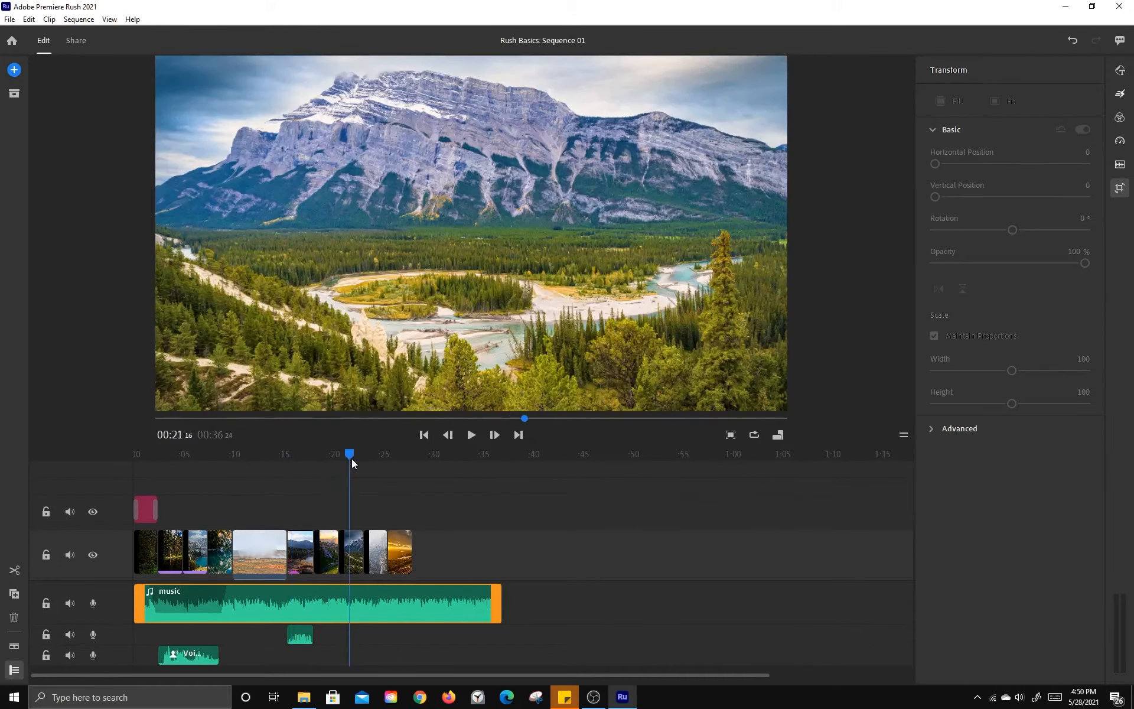
{"action": "left_click", "coordinate": [353, 550]}
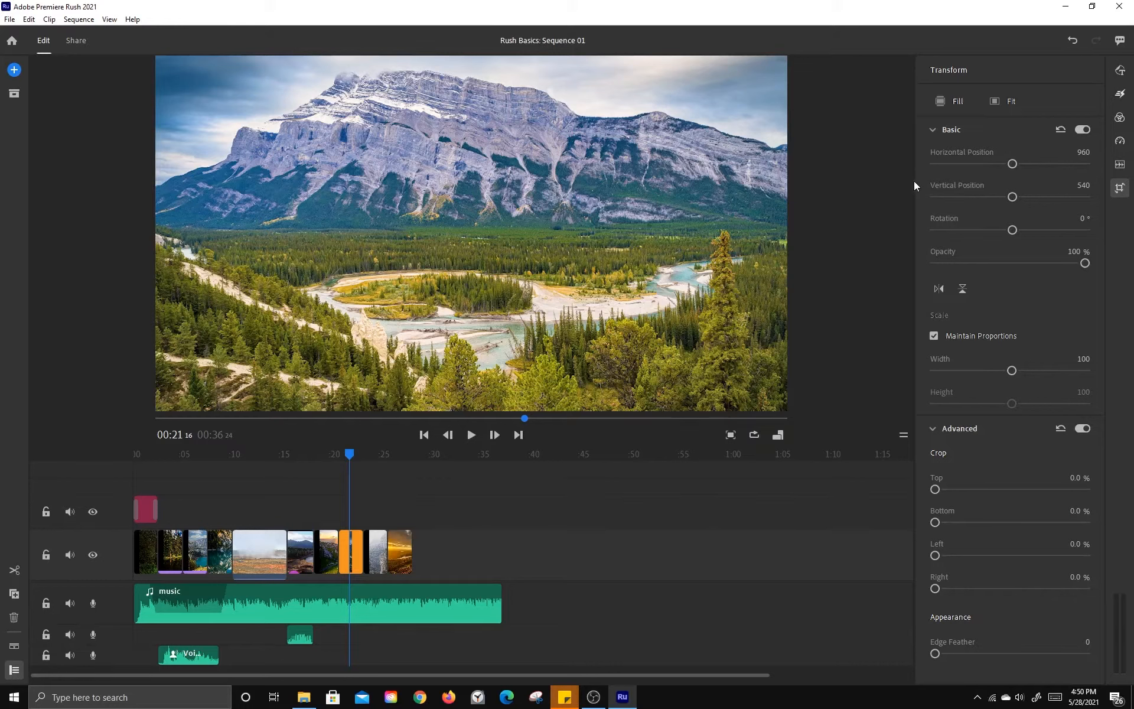
{"action": "left_click", "coordinate": [993, 104]}
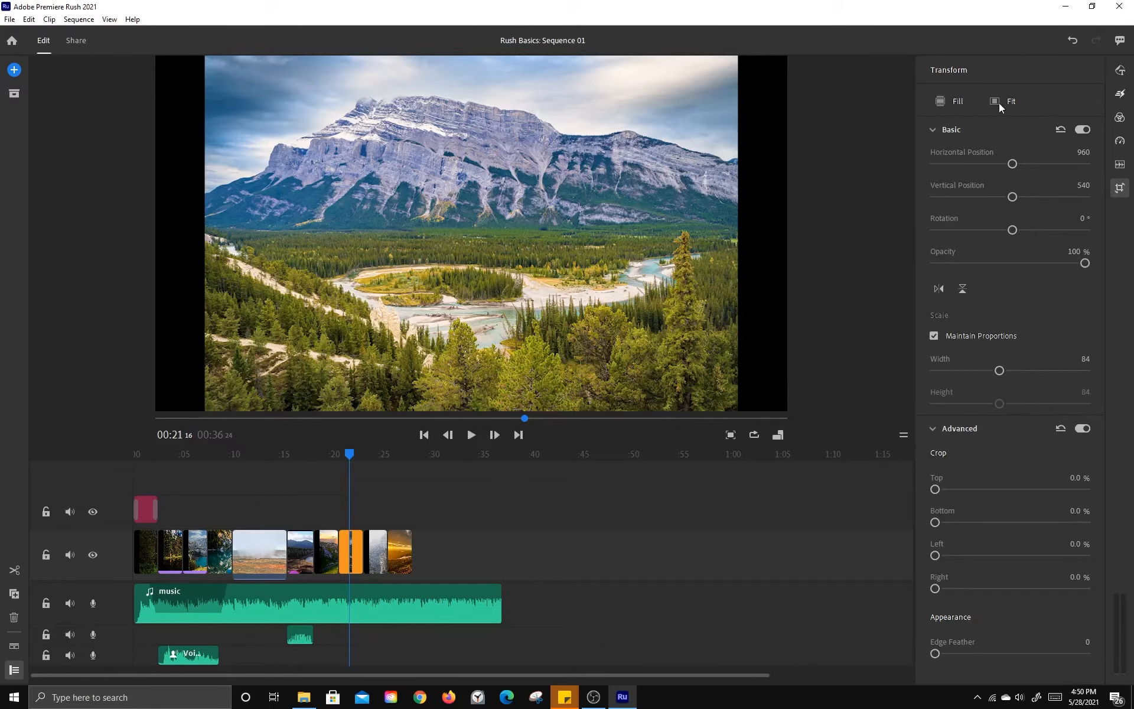
{"action": "left_click", "coordinate": [940, 101]}
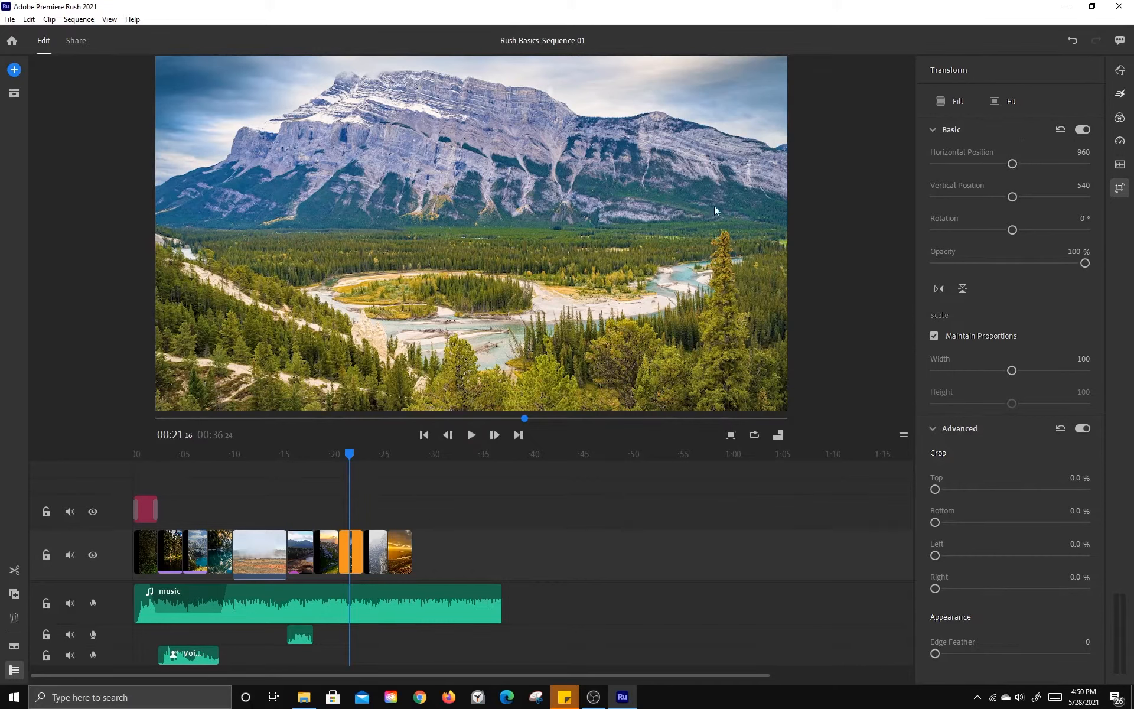
Step: Try scaling the clip to 63, moving it off-centre and rotating it -10° in the preview, and undo these changes
{"action": "left_click", "coordinate": [548, 210]}
{"action": "left_click_drag", "start_coordinate": [784, 232], "coordinate": [683, 367]}
{"action": "left_click_drag", "start_coordinate": [563, 247], "coordinate": [597, 251]}
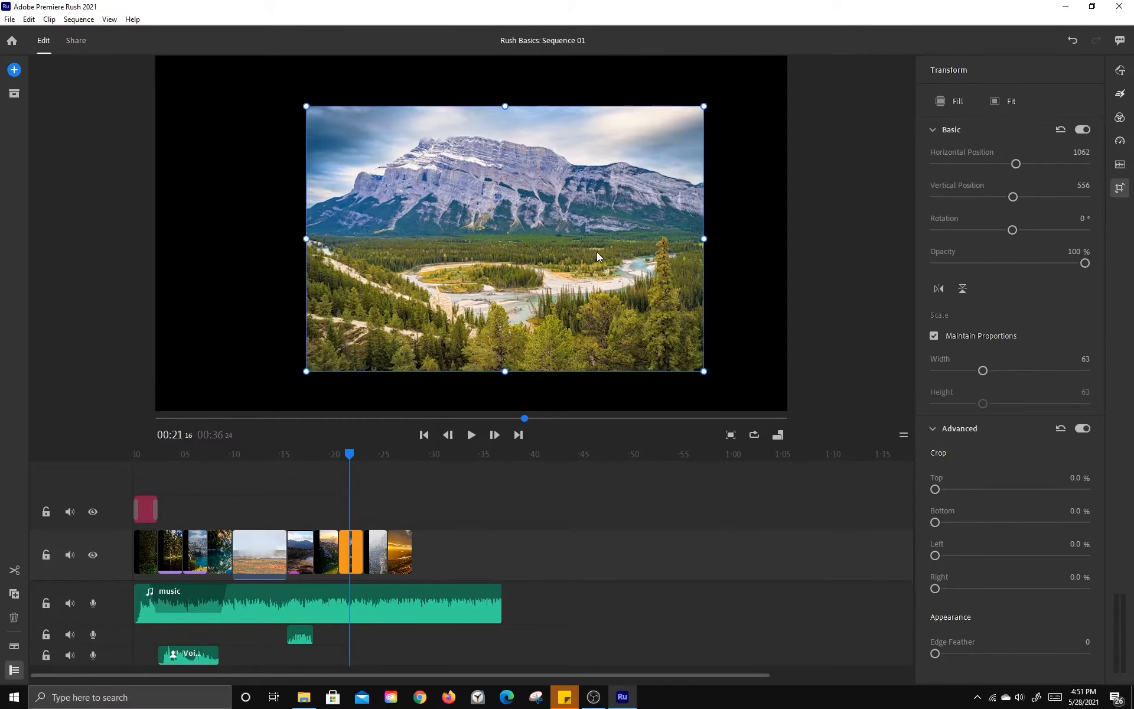
{"action": "left_click_drag", "start_coordinate": [716, 378], "coordinate": [729, 346]}
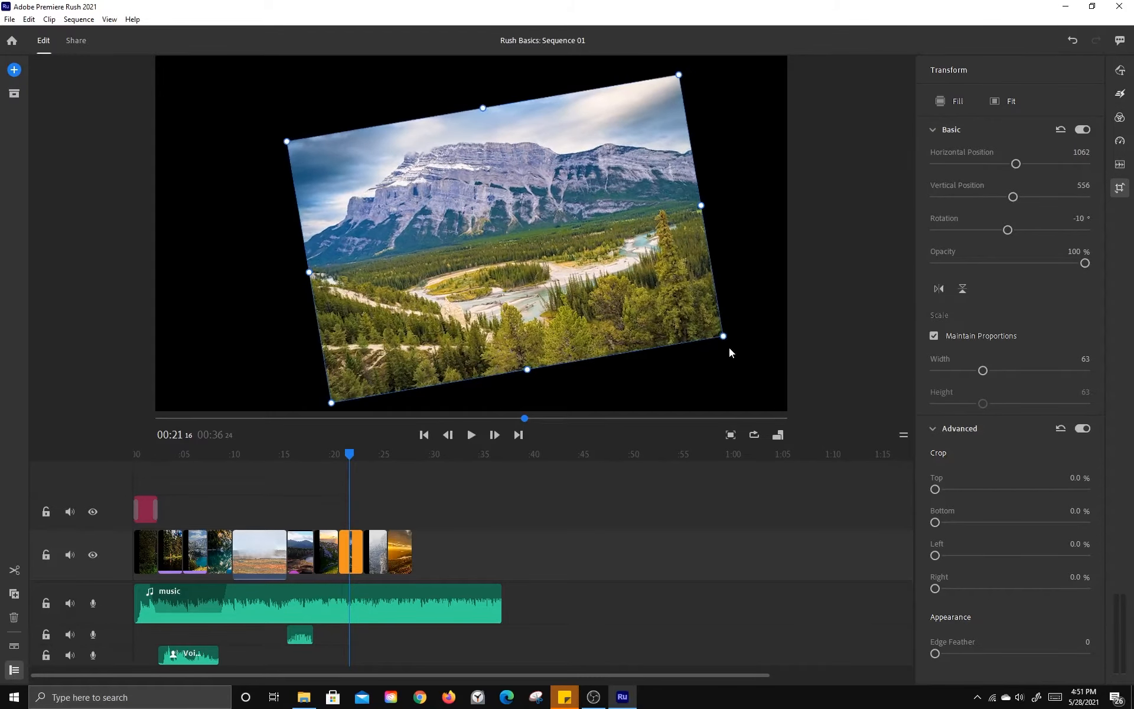
{"action": "key", "text": "ctrl+z"}
{"action": "key", "text": "ctrl+z"}
{"action": "key", "text": "ctrl+z"}
{"action": "key", "text": "ctrl+z"}
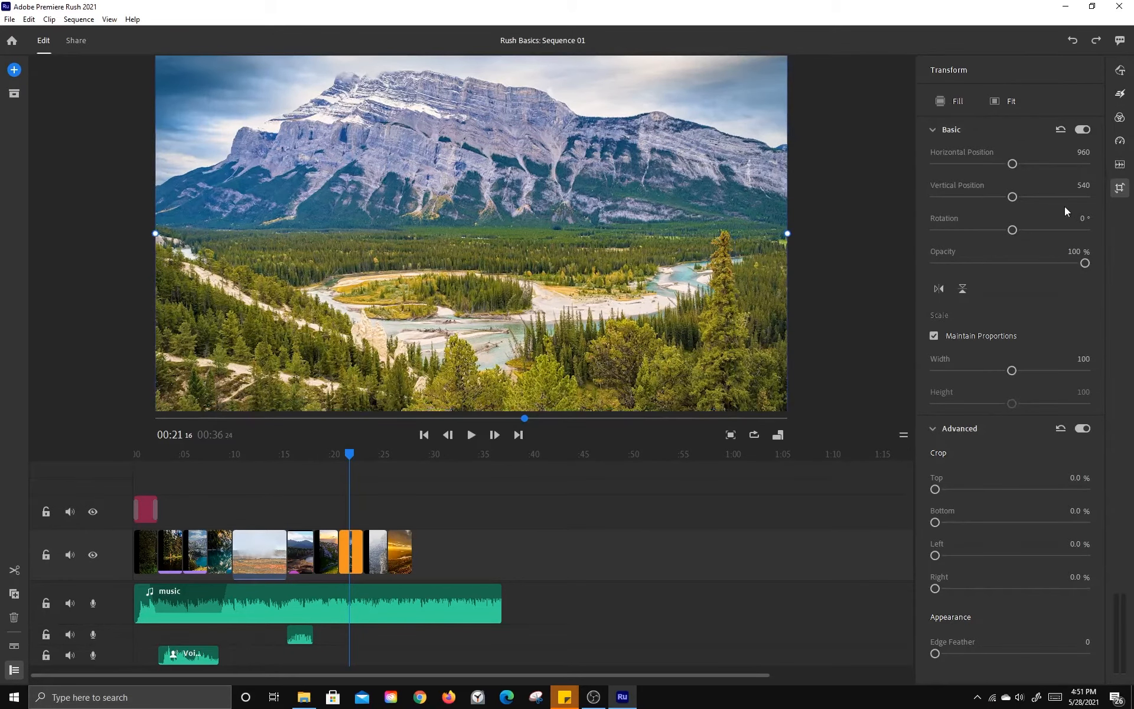
Step: Try a horizontal position of 522, vertical position of 591 and rotation of -4° on the clip, and undo them
{"action": "left_click_drag", "start_coordinate": [1013, 164], "coordinate": [1014, 197]}
{"action": "left_click_drag", "start_coordinate": [1012, 229], "coordinate": [1008, 230]}
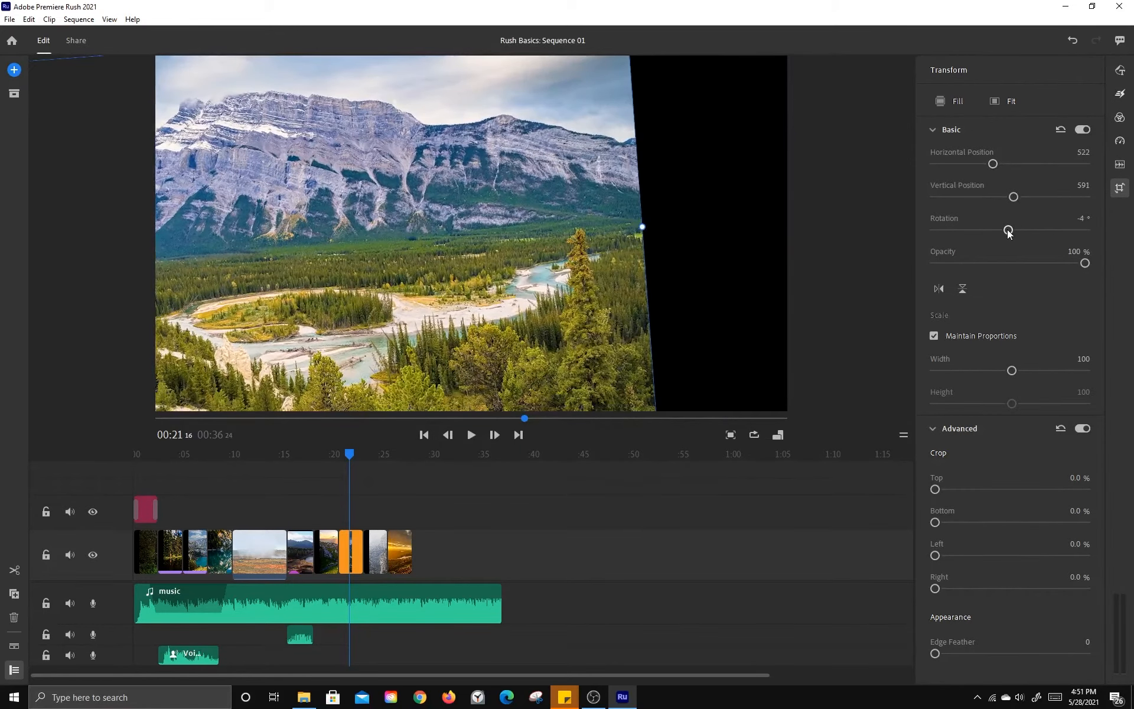
{"action": "key", "text": "ctrl+z"}
{"action": "key", "text": "ctrl+z"}
{"action": "key", "text": "ctrl+z"}
{"action": "key", "text": "ctrl+z"}
{"action": "key", "text": "ctrl+z"}
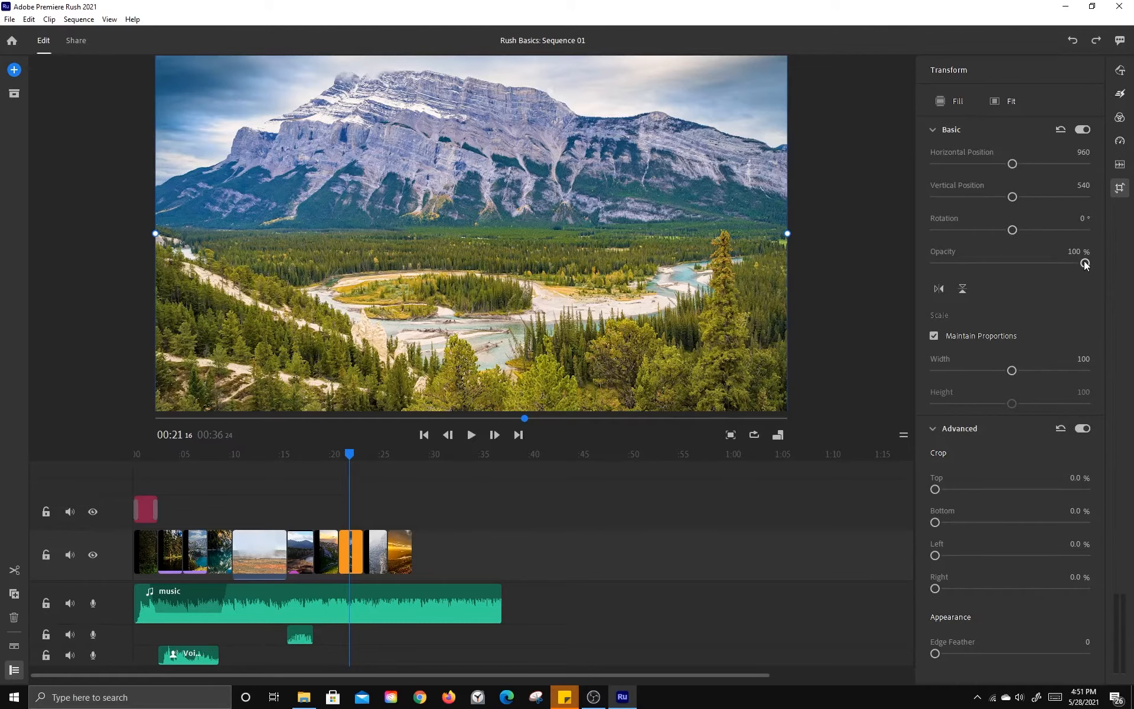
Step: Try the clip's opacity control and its vertical and horizontal flips, and undo the flips
{"action": "mouse_move", "coordinate": [1085, 264]}
{"action": "left_mouse_down"}
{"action": "mouse_move", "coordinate": [1030, 266]}
{"action": "mouse_move", "coordinate": [1092, 260]}
{"action": "left_mouse_up"}
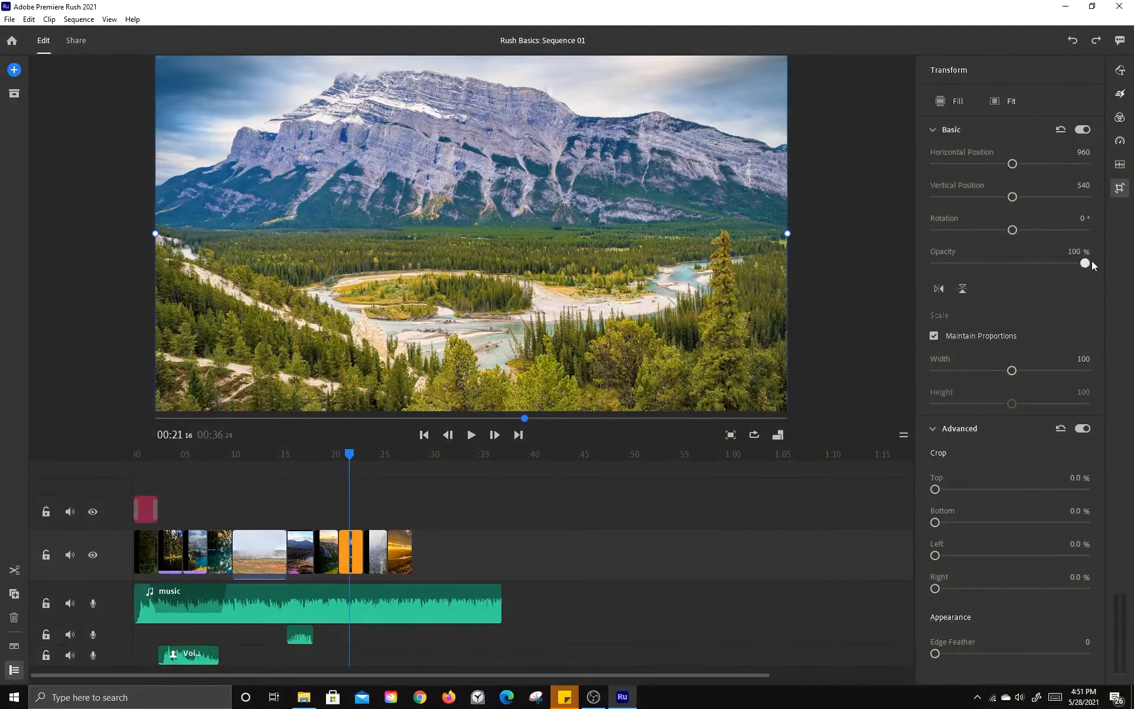
{"action": "left_click", "coordinate": [962, 290]}
{"action": "left_click", "coordinate": [941, 289]}
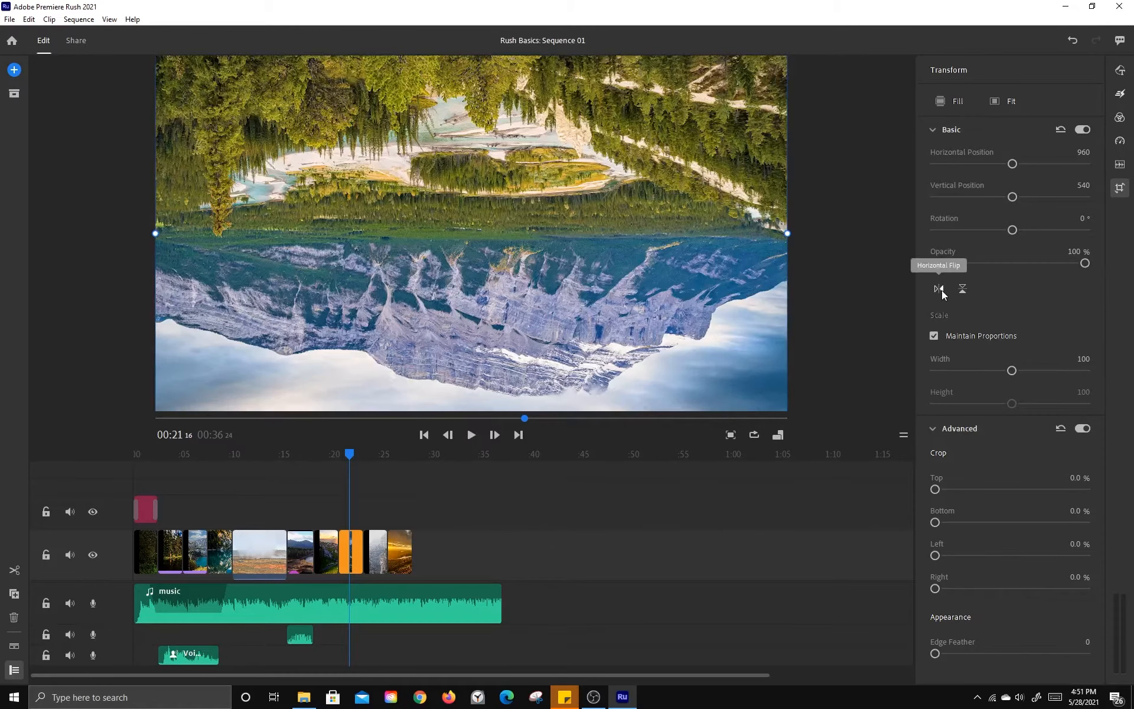
{"action": "key", "text": "ctrl+z"}
{"action": "key", "text": "ctrl+z"}
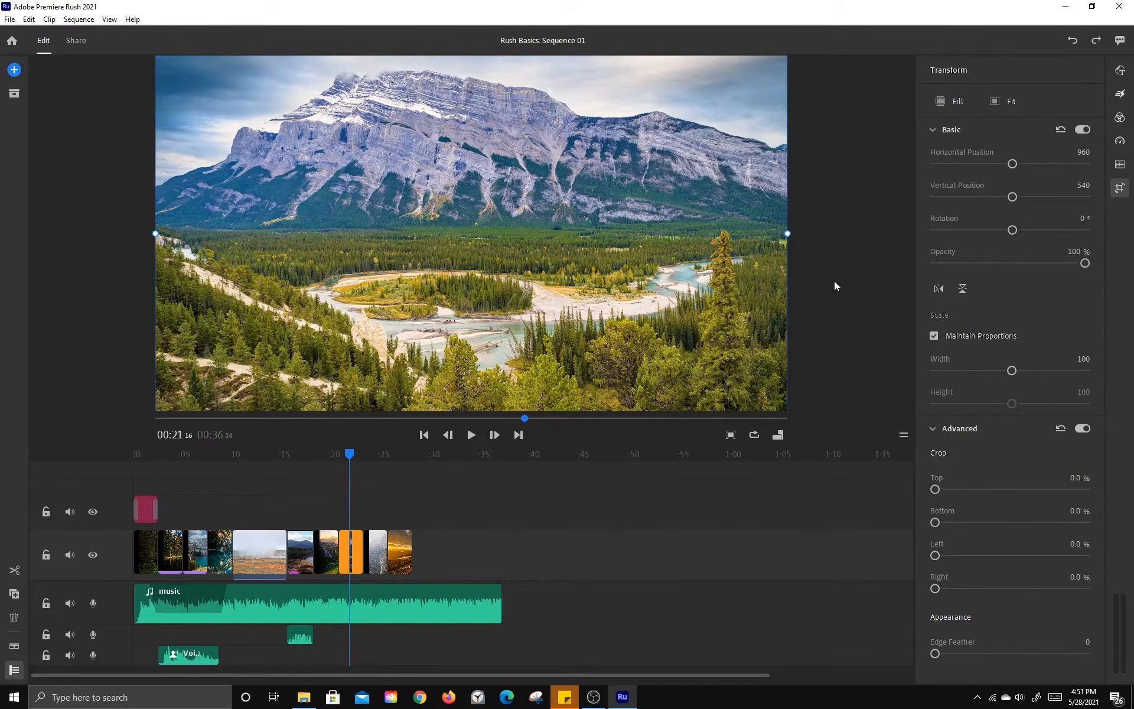
Step: Try shrinking the clip to 85 and turning off Maintain Proportions, undo both, and fill the frame with the clip
{"action": "left_click_drag", "start_coordinate": [795, 239], "coordinate": [626, 235]}
{"action": "left_click", "coordinate": [937, 336]}
{"action": "key", "text": "ctrl+z"}
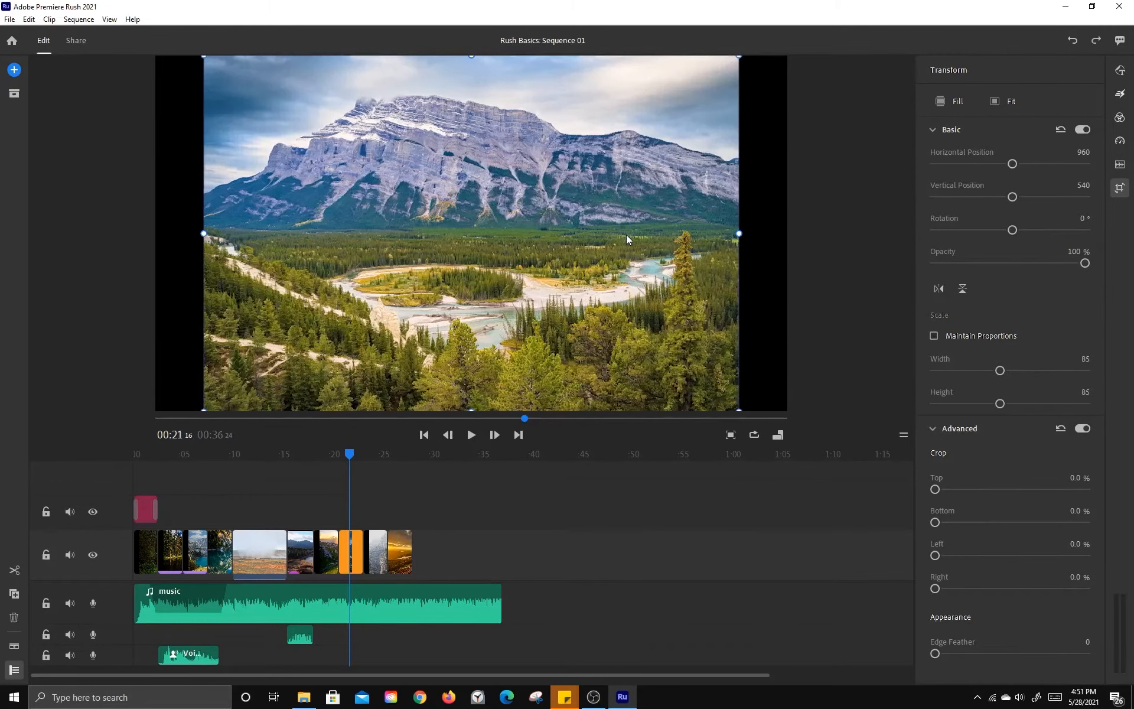
{"action": "key", "text": "ctrl+z"}
{"action": "left_click", "coordinate": [958, 104]}
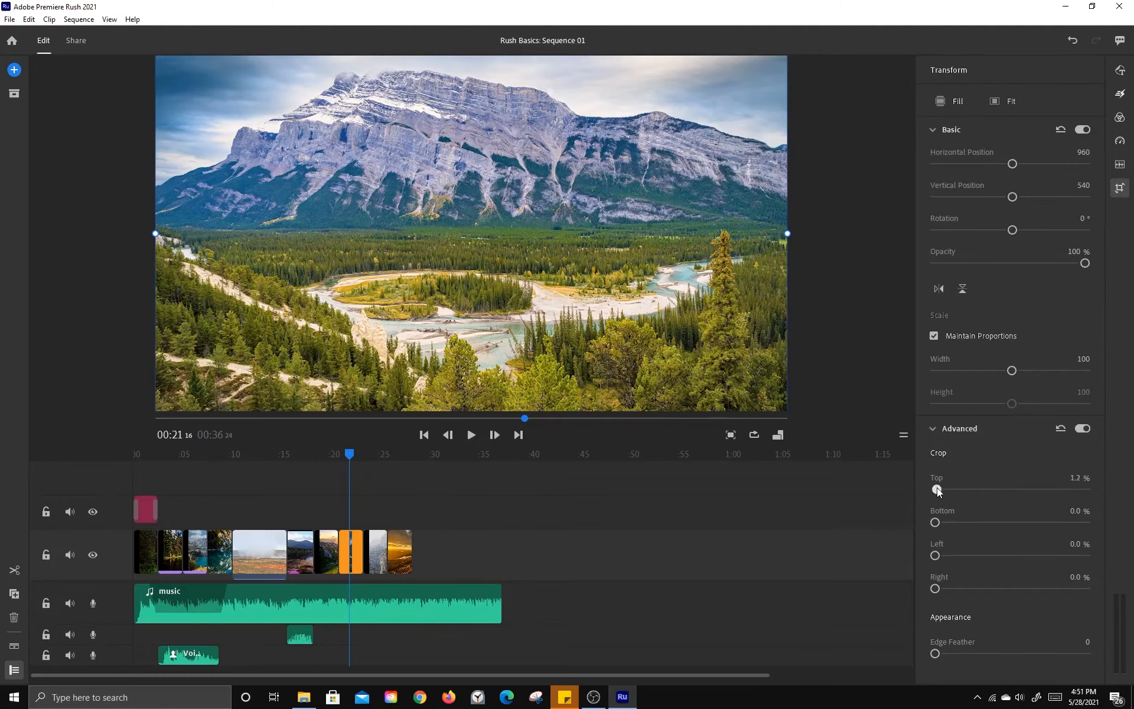
Step: Try the clip's top crop and edge feather amounts, and return both to 0
{"action": "left_click_drag", "start_coordinate": [938, 489], "coordinate": [913, 496]}
{"action": "mouse_move", "coordinate": [937, 654]}
{"action": "left_mouse_down"}
{"action": "mouse_move", "coordinate": [1026, 647]}
{"action": "mouse_move", "coordinate": [920, 645]}
{"action": "left_mouse_up"}
Step: Close the Transform settings and trim the music clip's end to match the end of the last video clip
{"action": "left_click", "coordinate": [1119, 188]}
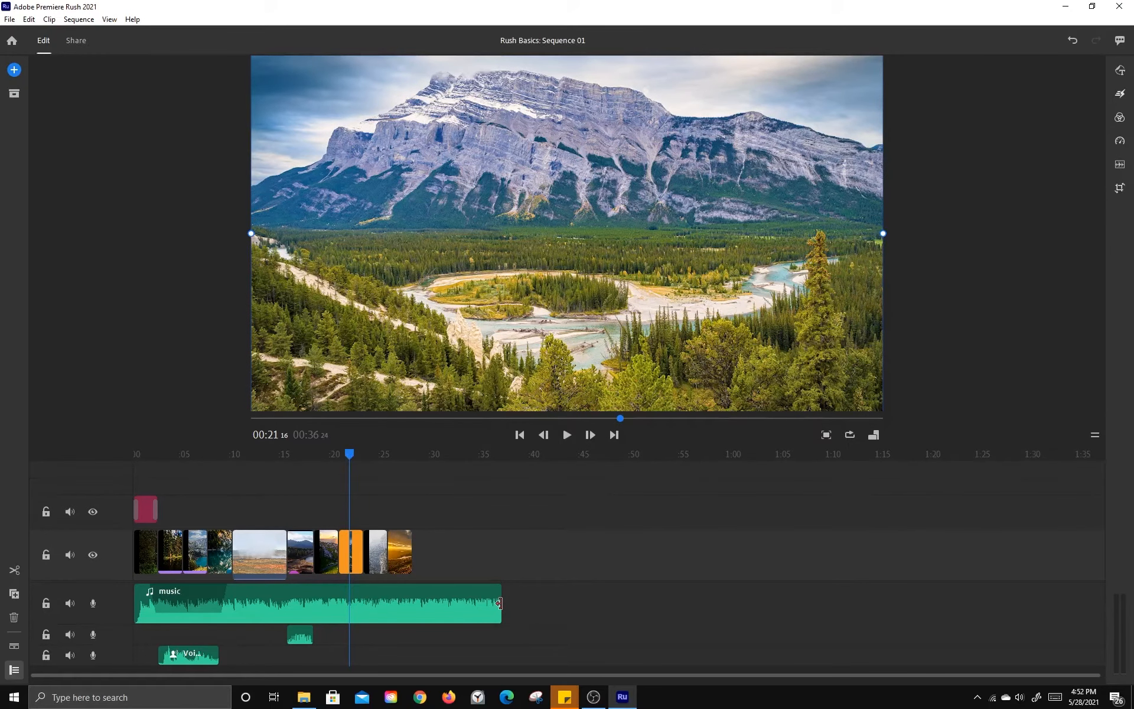
{"action": "left_click_drag", "start_coordinate": [501, 610], "coordinate": [413, 610]}
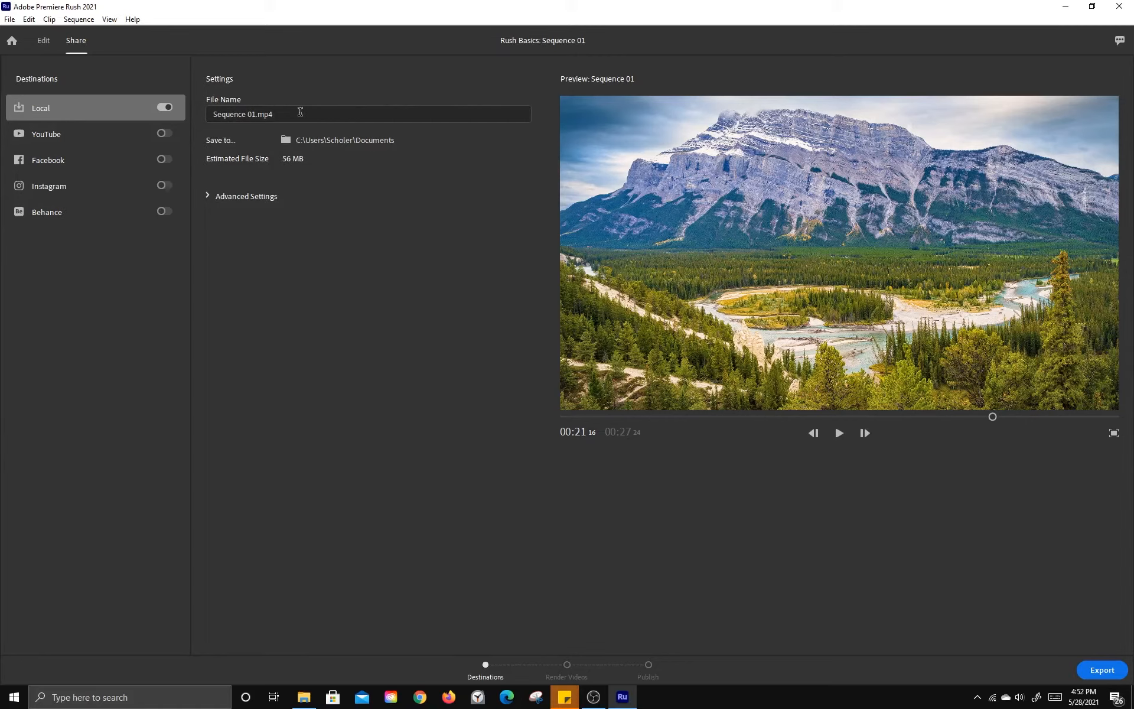
Step: In the local export settings, name the file Test and save it to Summer Conference > Basic Video Editing - Adobe Rush on the Desktop
{"action": "left_click", "coordinate": [276, 111]}
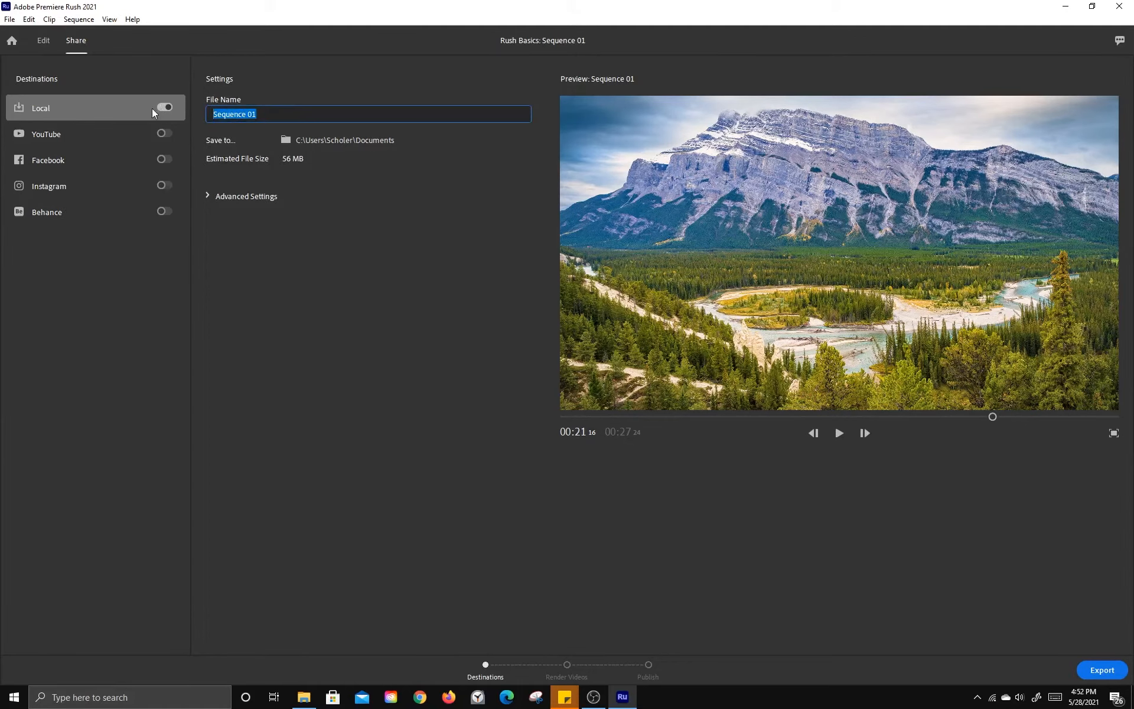
{"action": "type", "text": "Test"}
{"action": "left_click", "coordinate": [322, 143]}
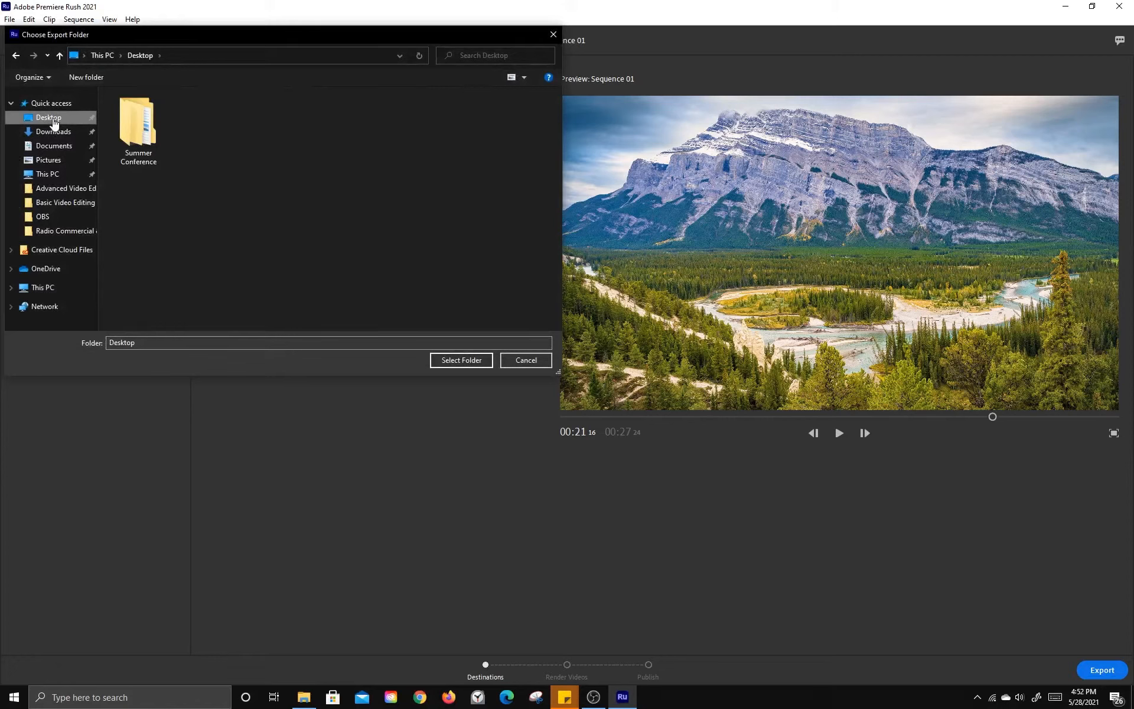
{"action": "double_click", "coordinate": [134, 122]}
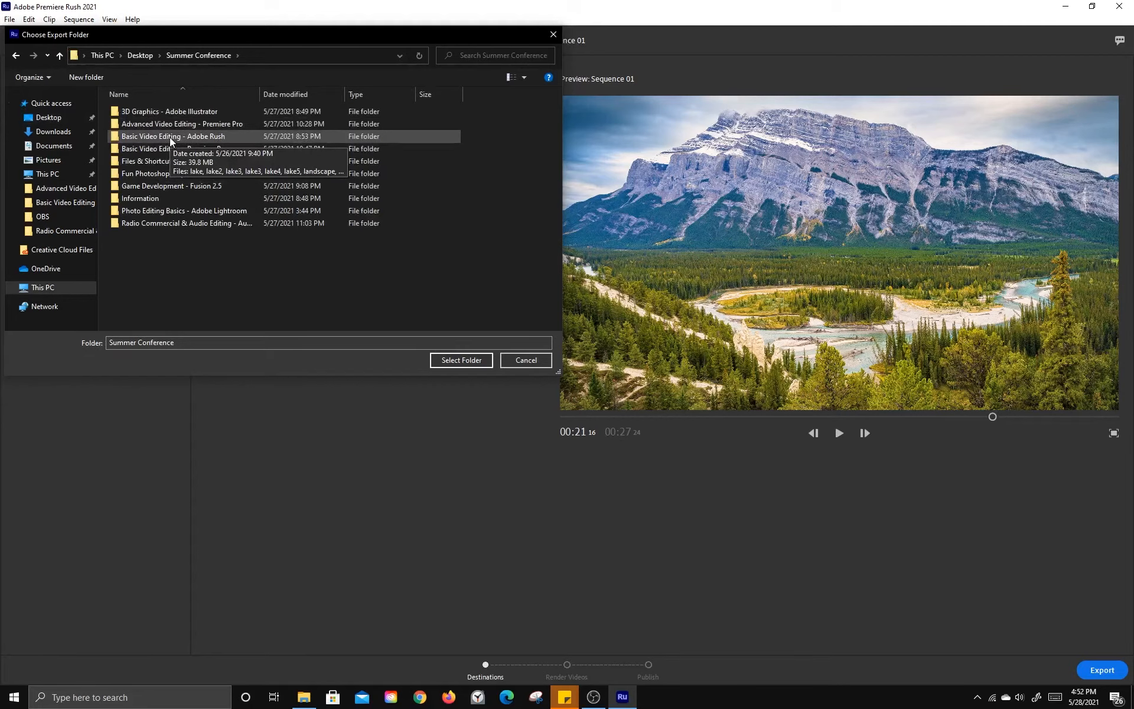
{"action": "double_click", "coordinate": [169, 137]}
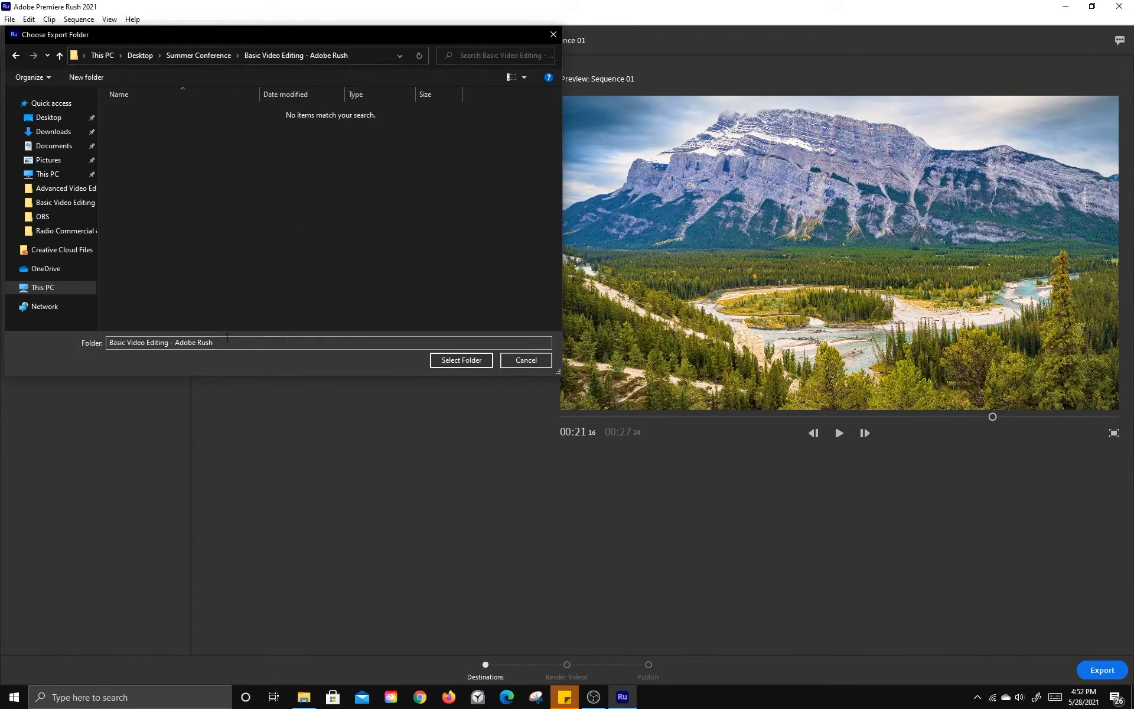
{"action": "left_click", "coordinate": [458, 362]}
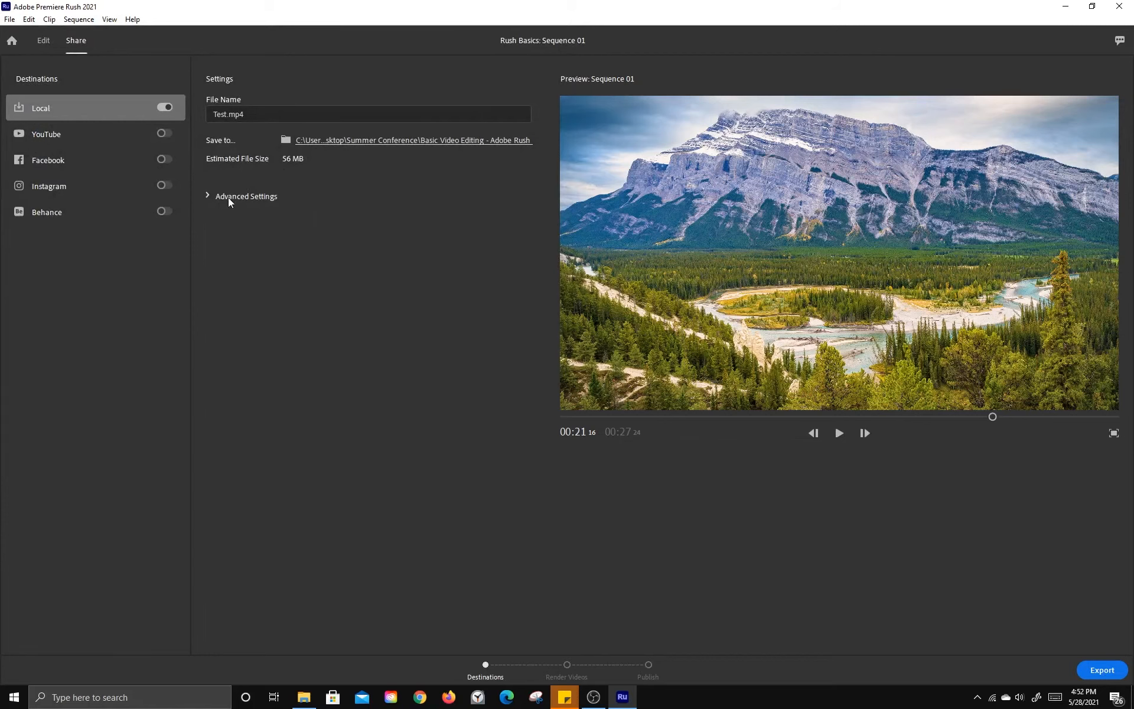
Step: In the advanced export settings, keep 1080p Full HD, set the frame rate to 24 and set the quality to Medium
{"action": "left_click", "coordinate": [207, 195]}
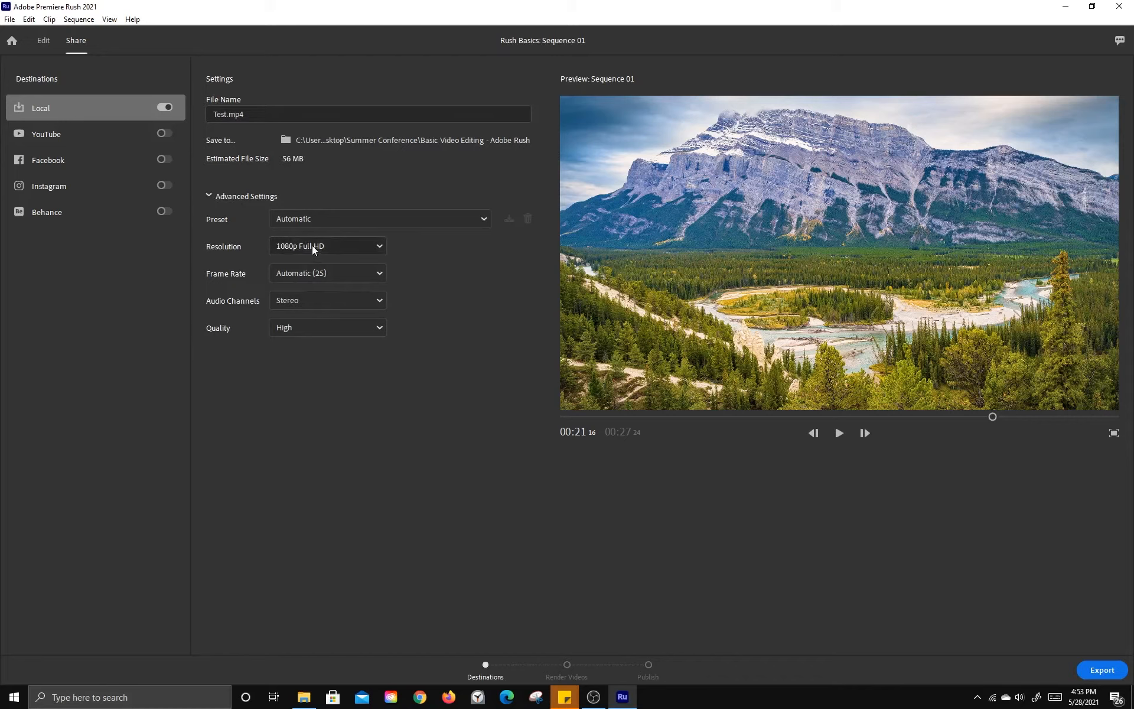
{"action": "left_click", "coordinate": [355, 247]}
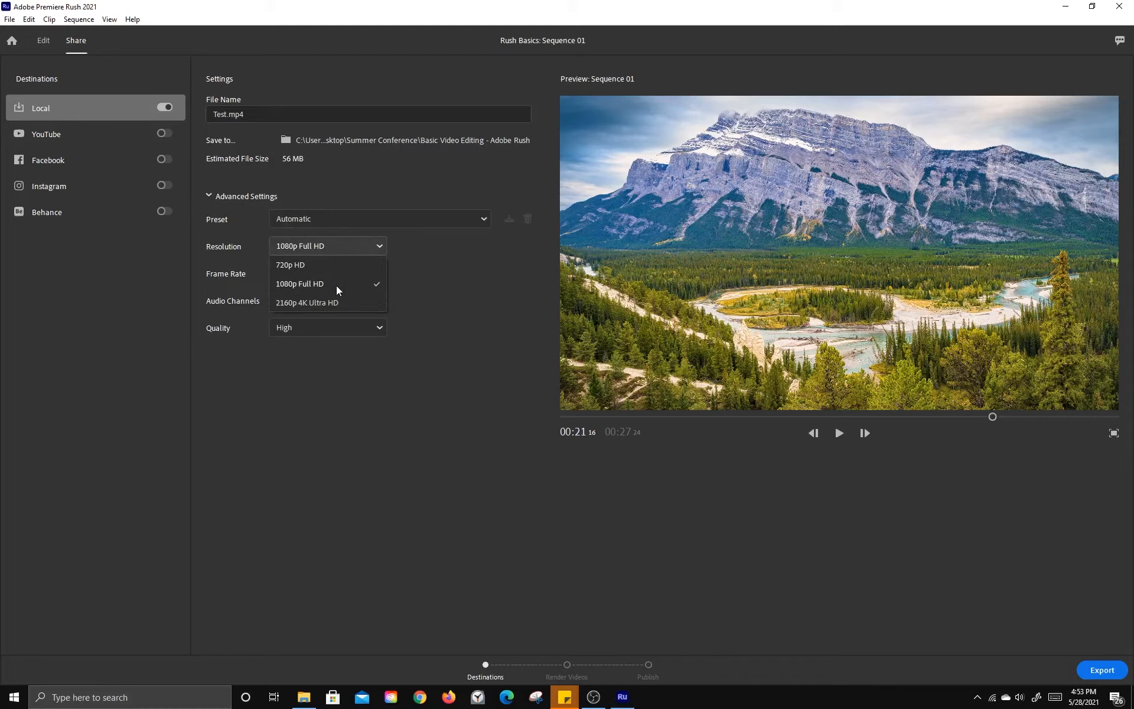
{"action": "left_click", "coordinate": [449, 298]}
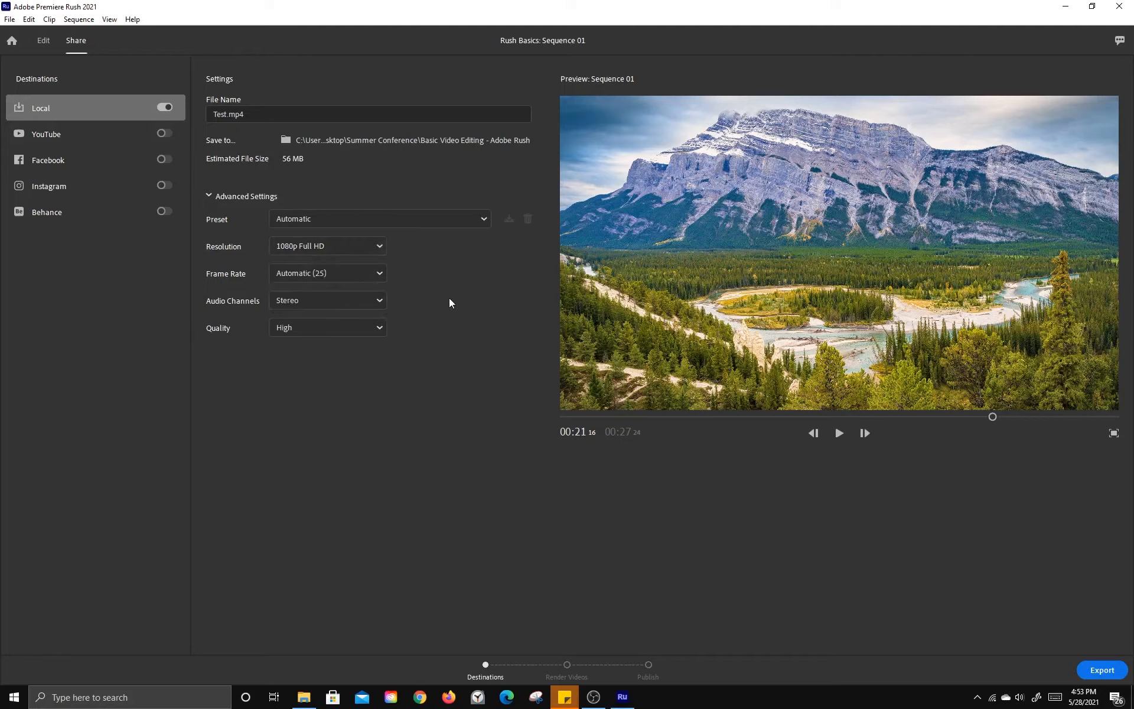
{"action": "left_click", "coordinate": [327, 273]}
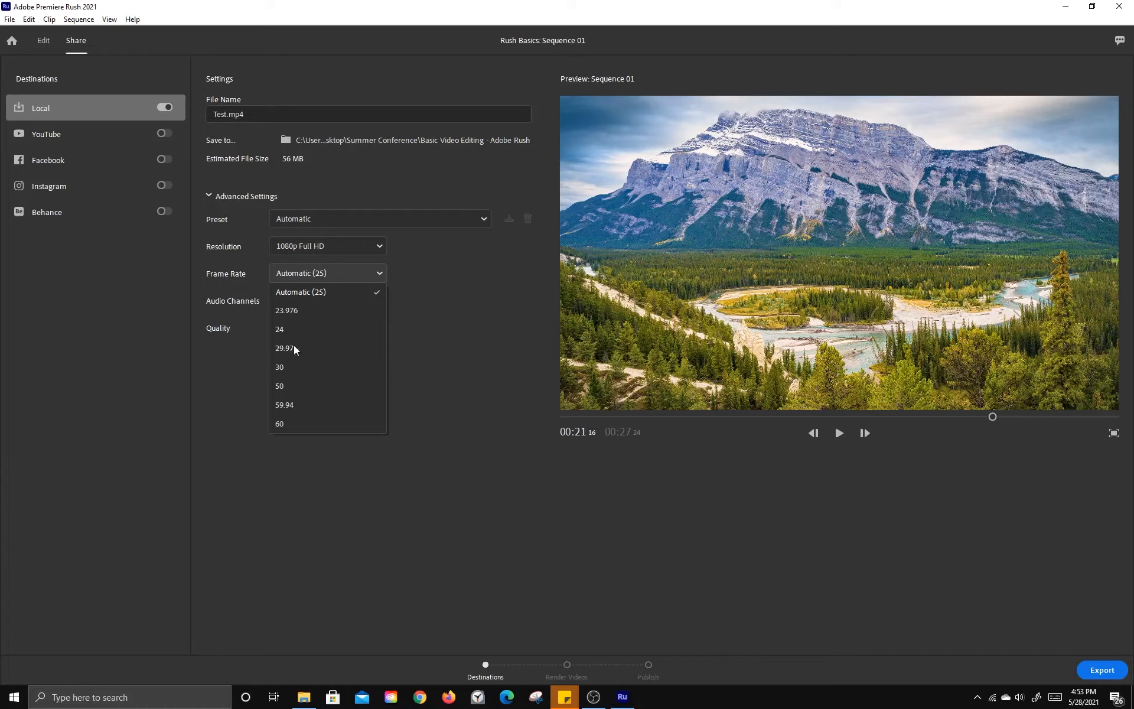
{"action": "left_click", "coordinate": [286, 329]}
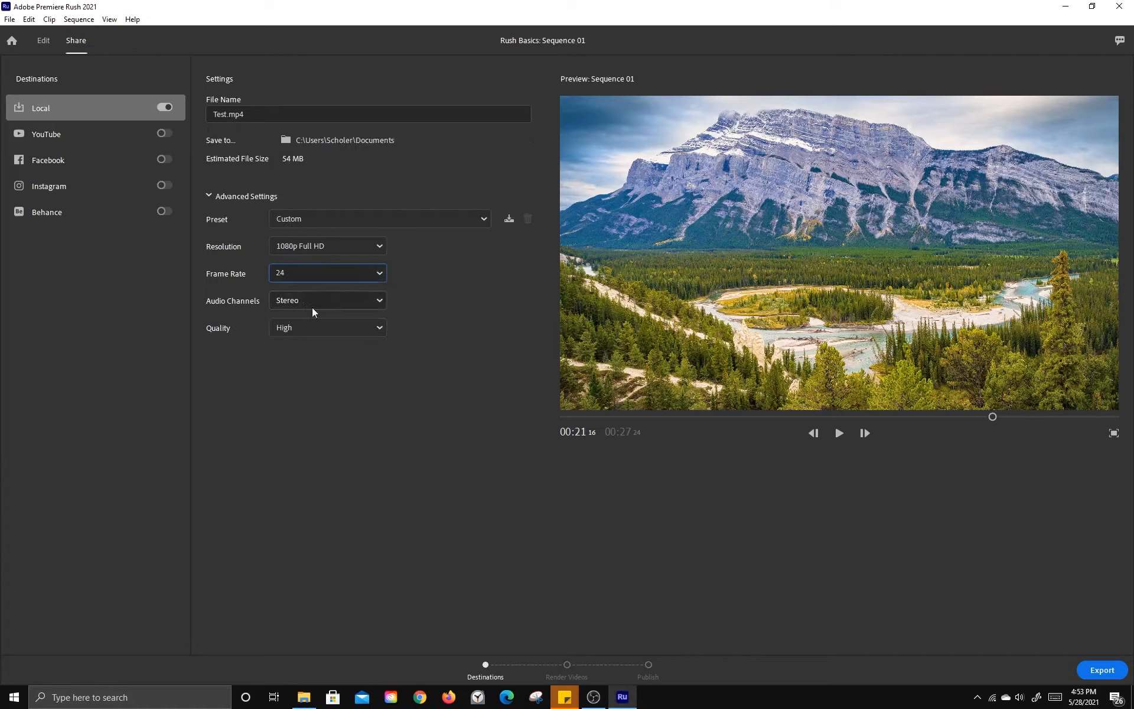
{"action": "left_click", "coordinate": [378, 328]}
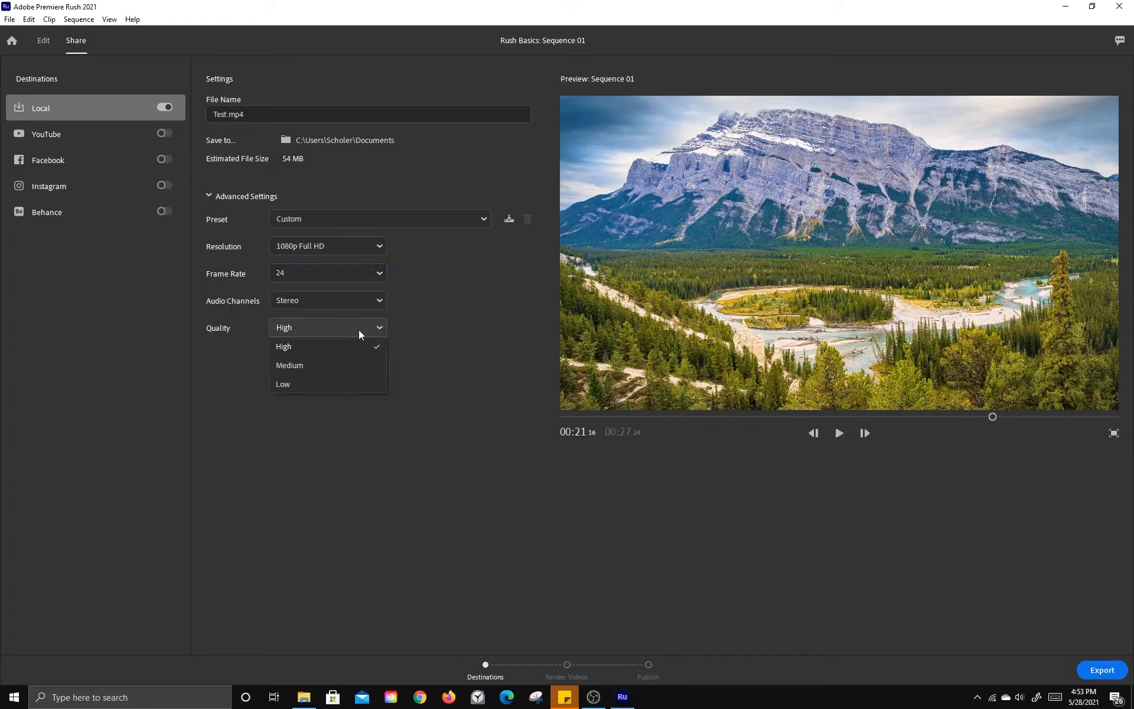
{"action": "left_click", "coordinate": [293, 366]}
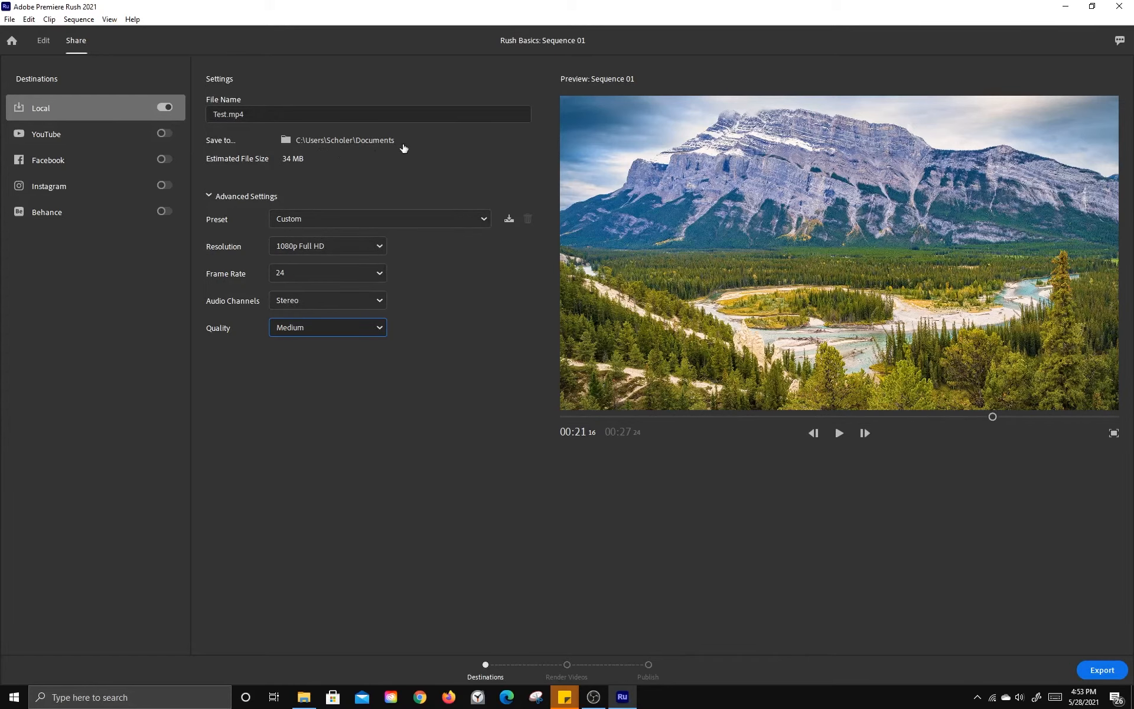
Step: Choose the Desktop's Summer Conference > Basic Video Editing - Adobe Rush folder again as the export location
{"action": "left_click", "coordinate": [326, 144]}
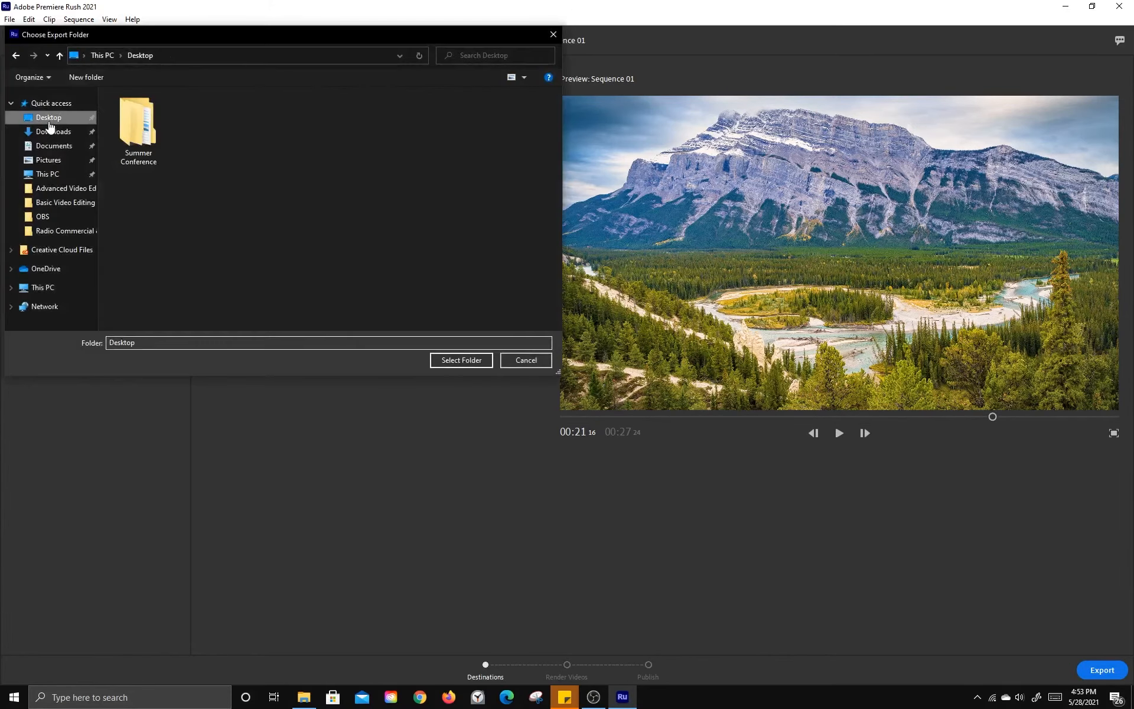
{"action": "double_click", "coordinate": [135, 122]}
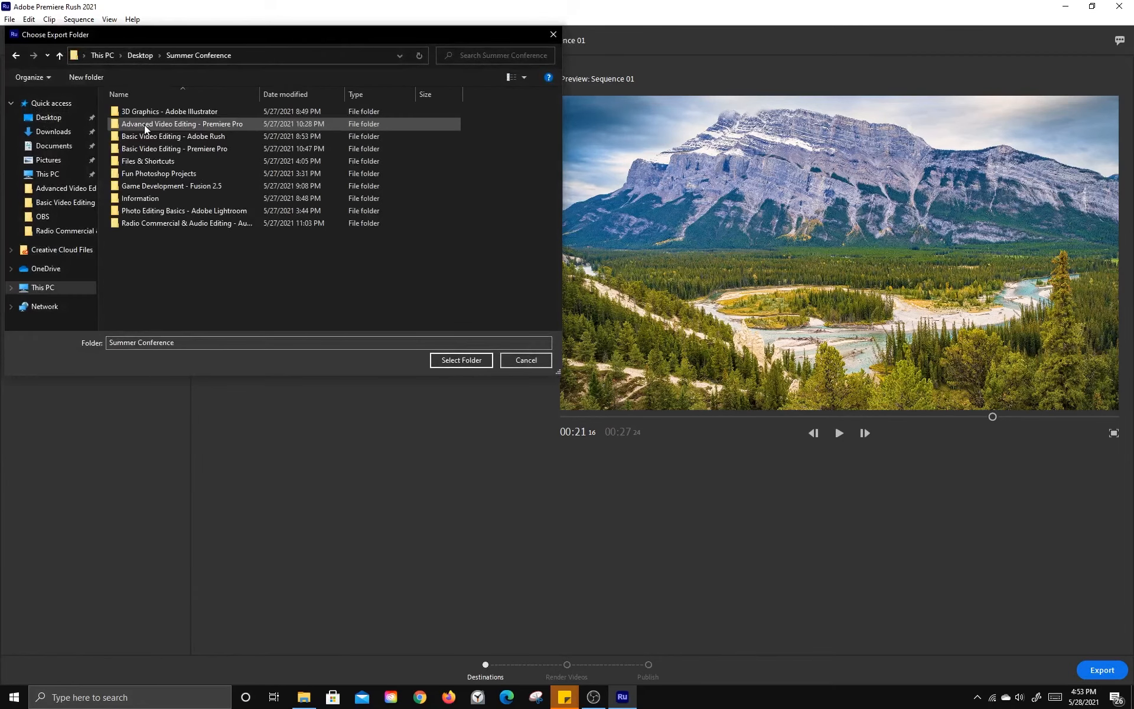
{"action": "double_click", "coordinate": [158, 136]}
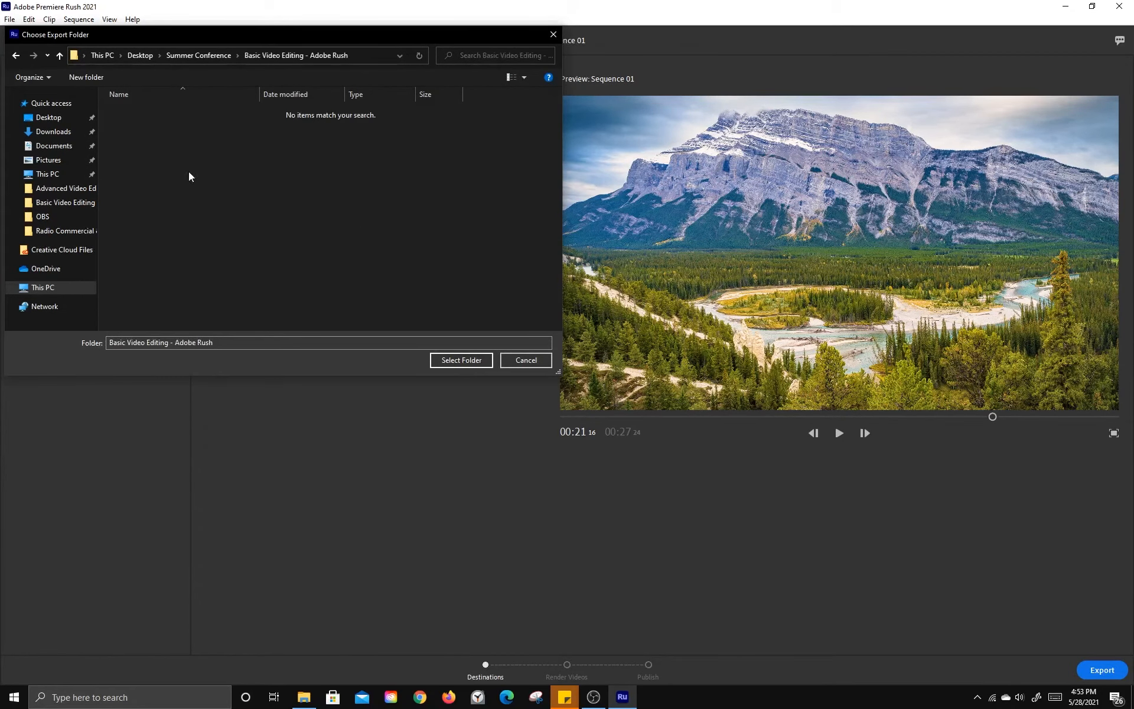
{"action": "left_click", "coordinate": [473, 359]}
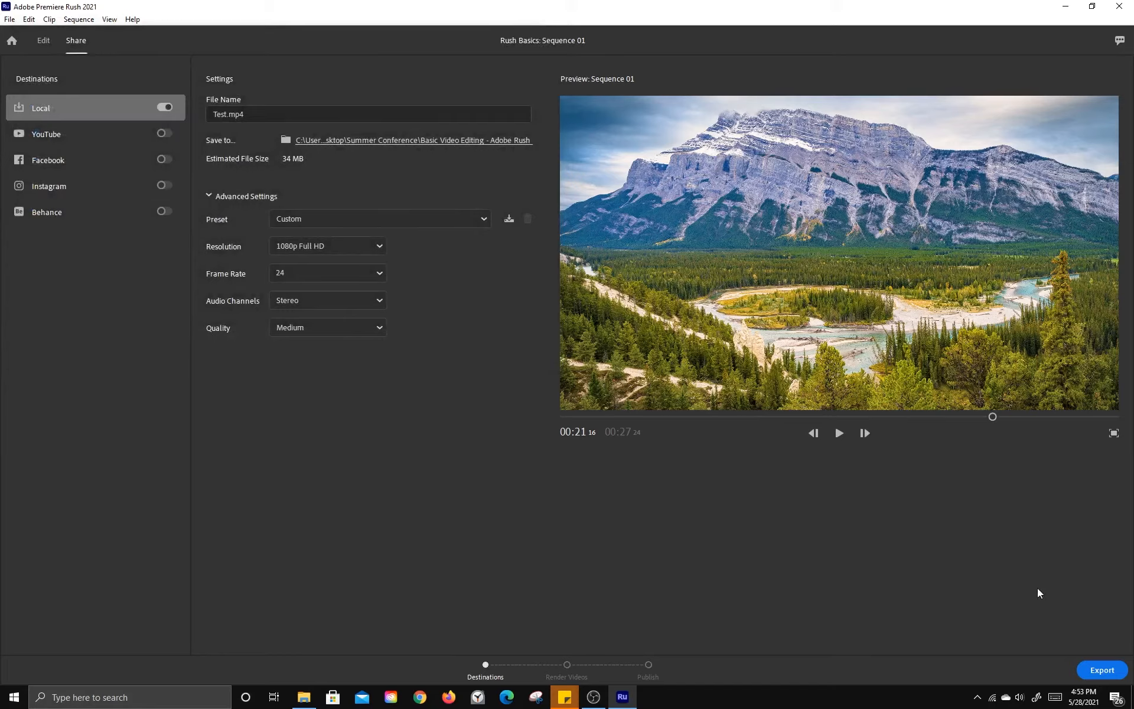
Step: Export the video locally and play the rendered result
{"action": "left_click", "coordinate": [1098, 669]}
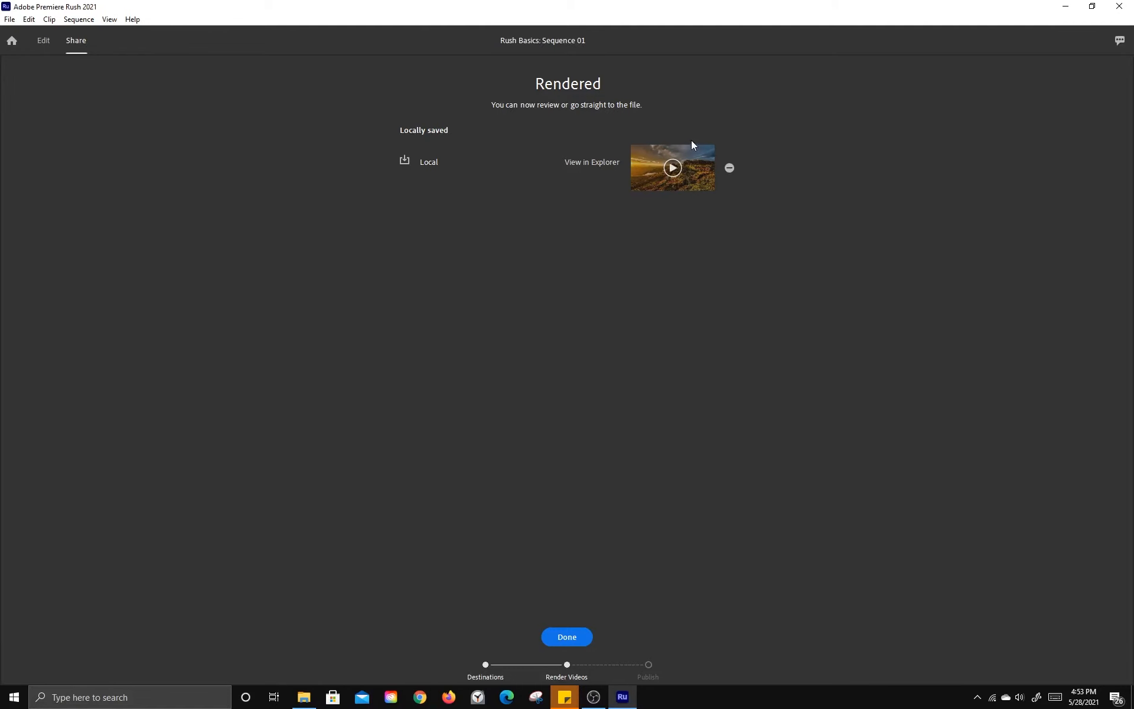
{"action": "left_click", "coordinate": [668, 169]}
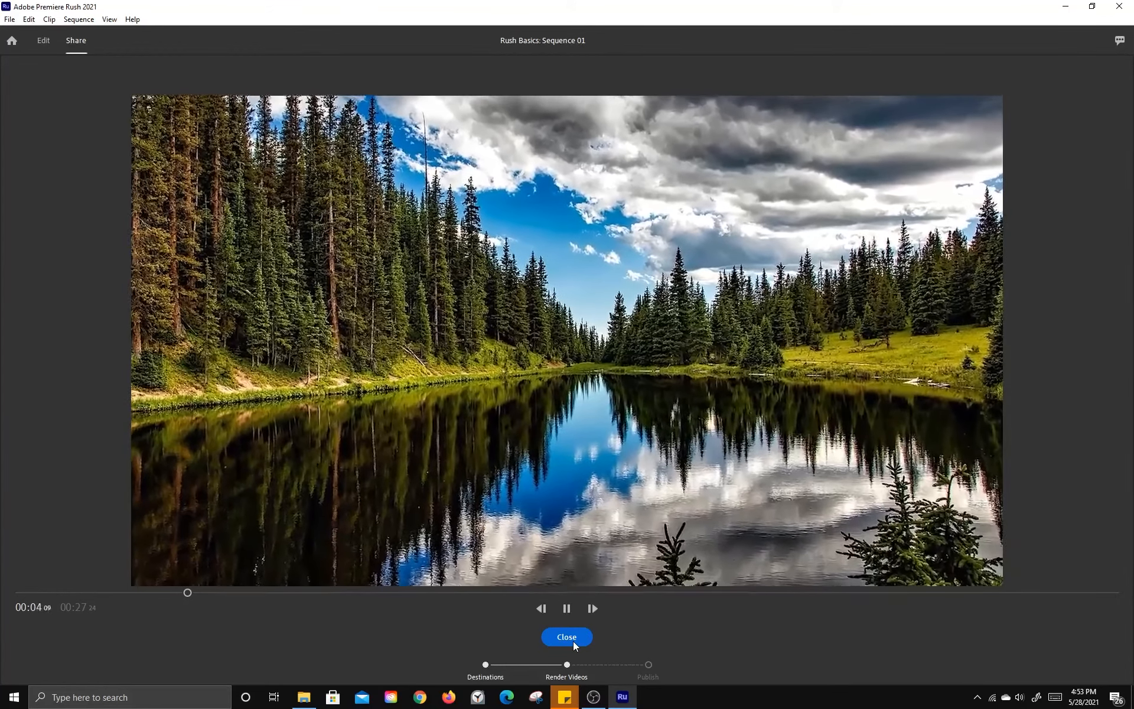
Step: Close the rendered video's playback and open the Desktop's Summer Conference > Basic Video Editing - Adobe Rush folder to check for the exported file
{"action": "left_click", "coordinate": [573, 641]}
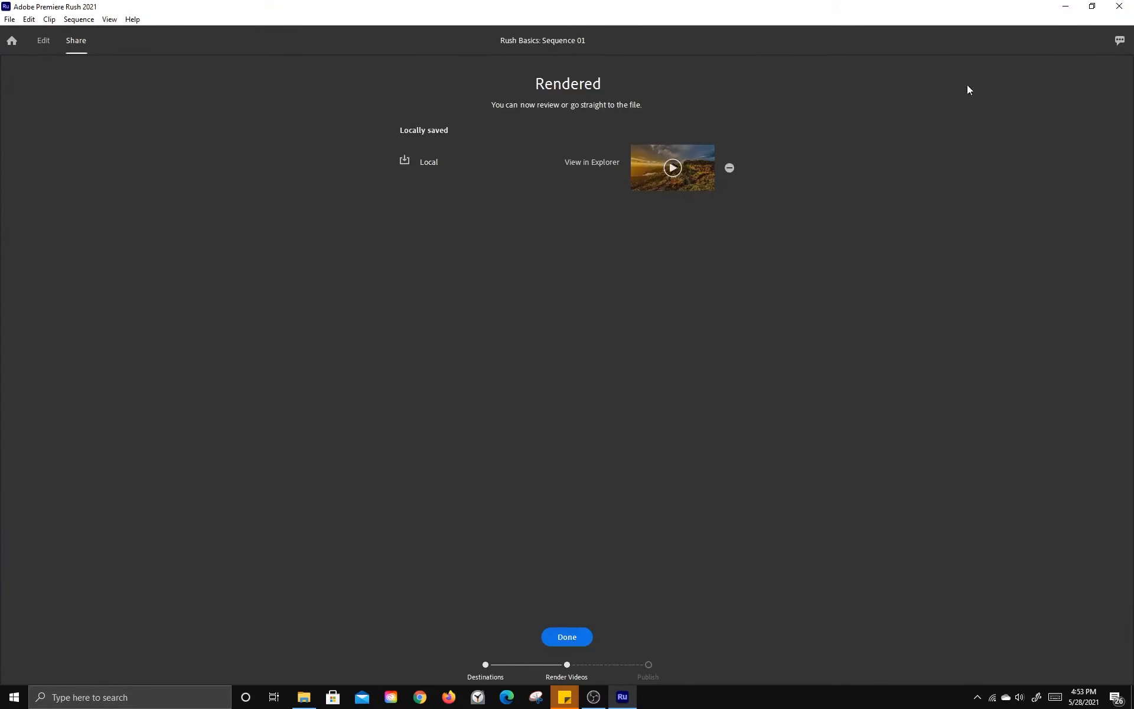
{"action": "left_click", "coordinate": [1067, 8]}
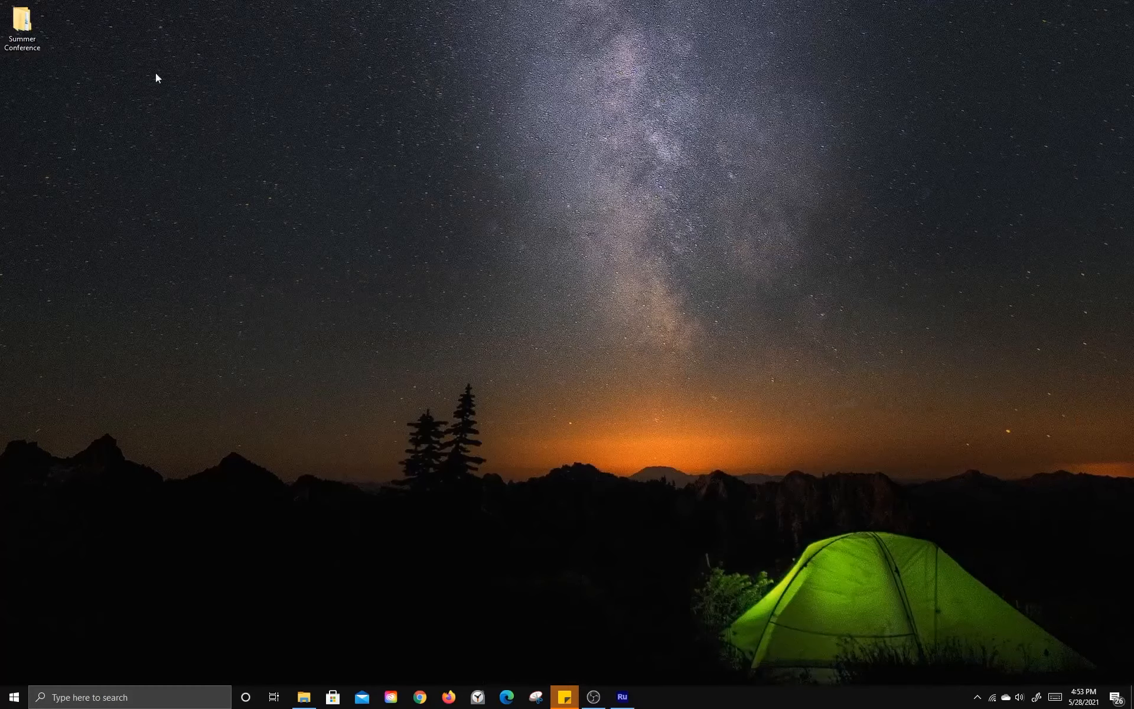
{"action": "double_click", "coordinate": [26, 21]}
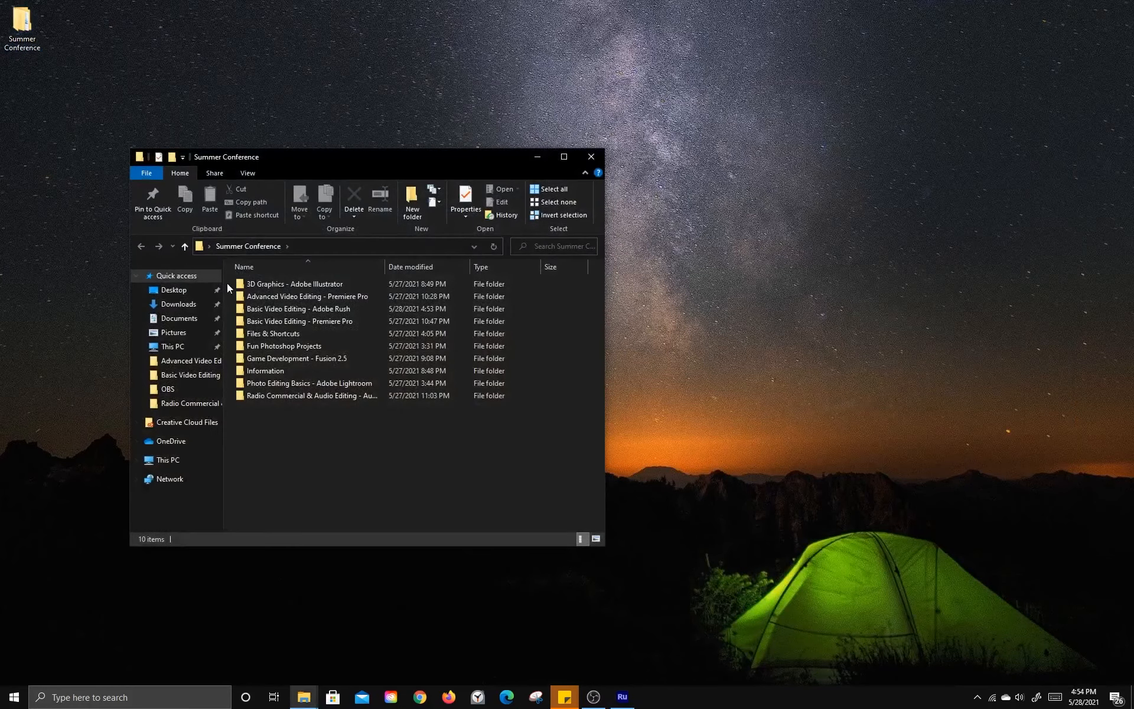
{"action": "double_click", "coordinate": [275, 309]}
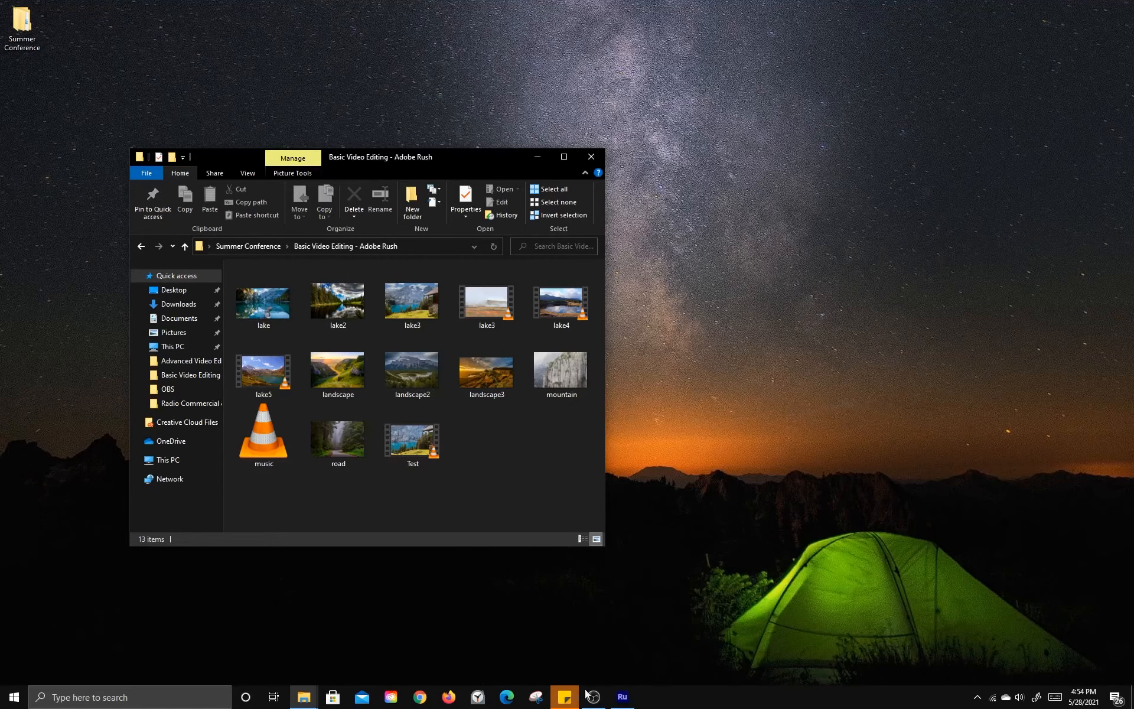
Step: Switch back to Premiere Rush, dismiss the completed render summary and return to editing the sequence
{"action": "left_click", "coordinate": [616, 700]}
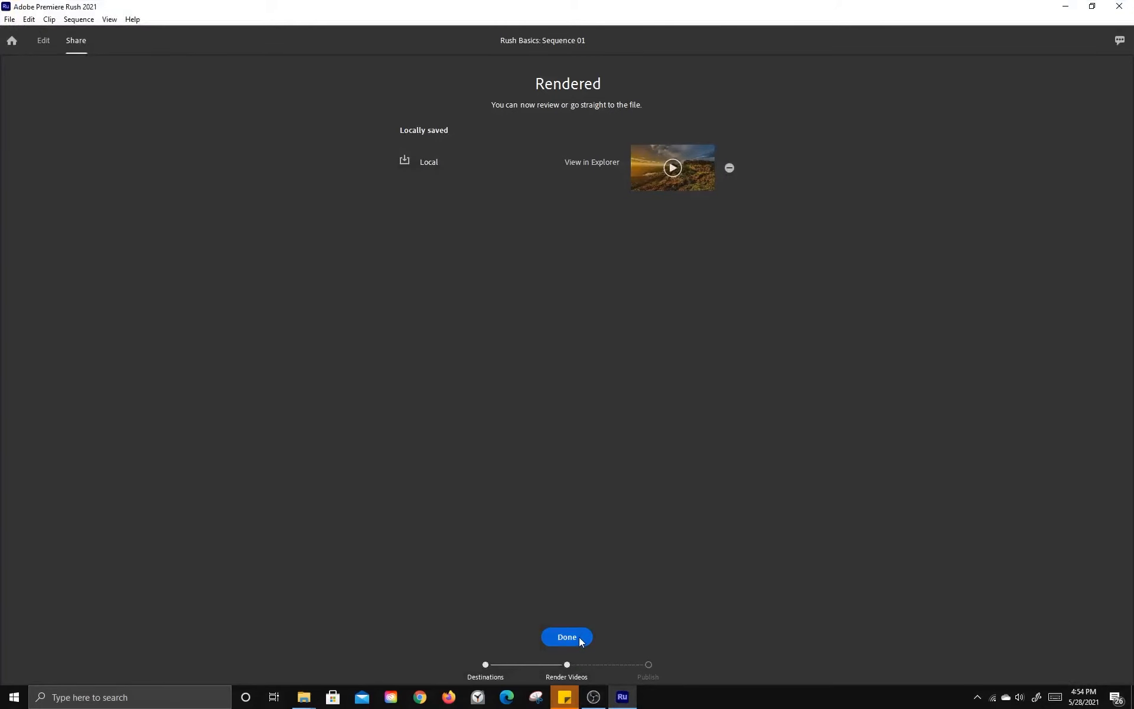
{"action": "left_click", "coordinate": [574, 638]}
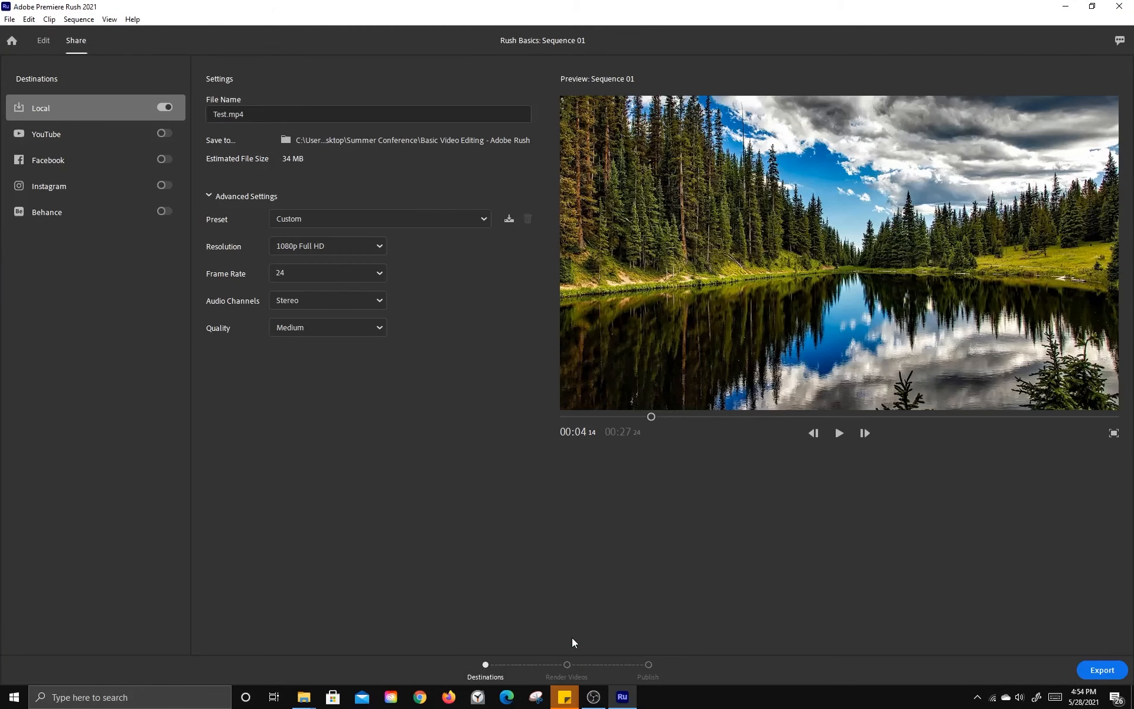
{"action": "left_click", "coordinate": [14, 22]}
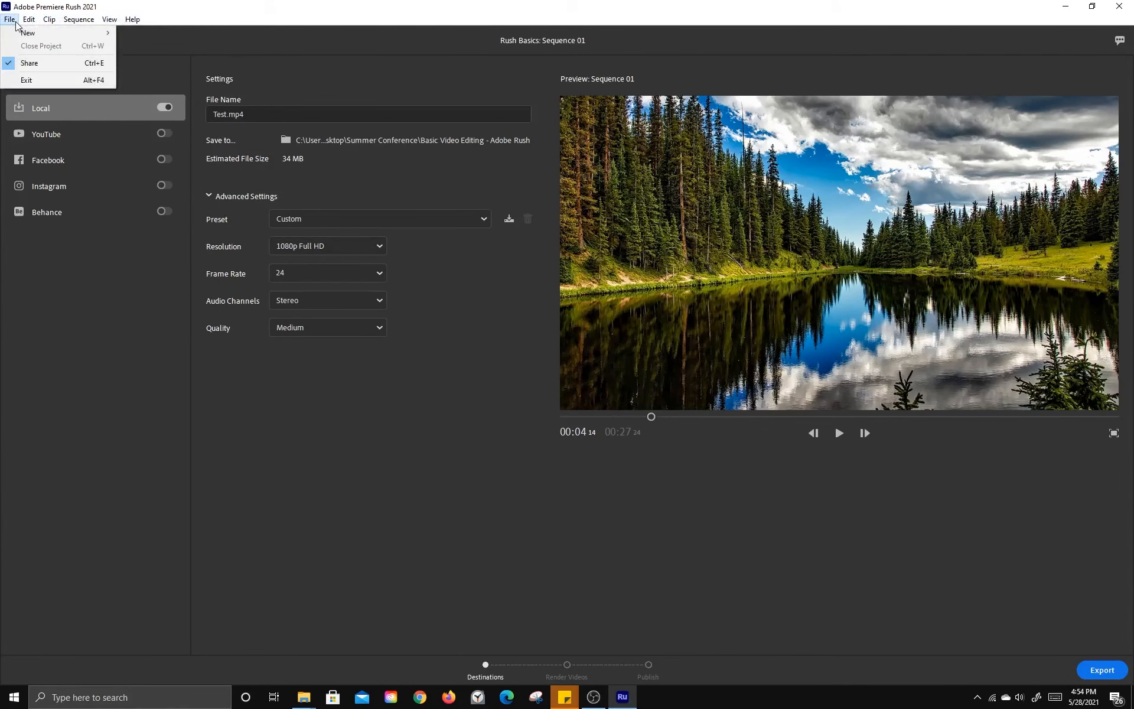
{"action": "mouse_move", "coordinate": [28, 20]}
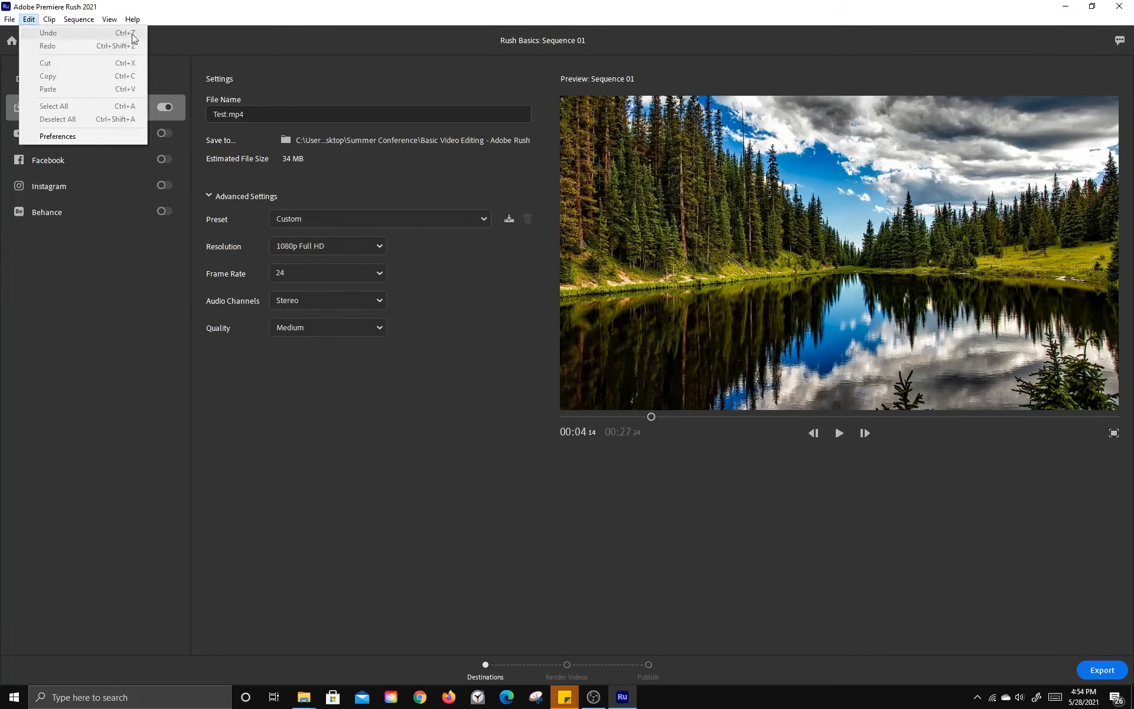
{"action": "mouse_move", "coordinate": [131, 20]}
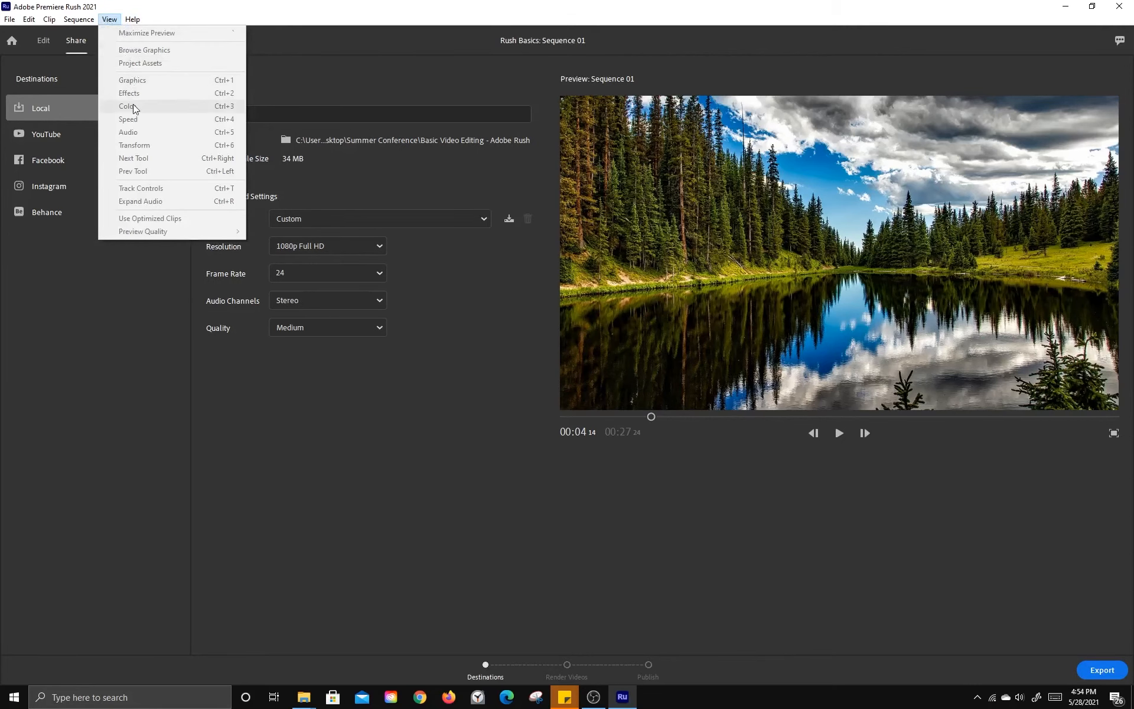
{"action": "left_click", "coordinate": [42, 44]}
{"action": "left_click", "coordinate": [109, 19]}
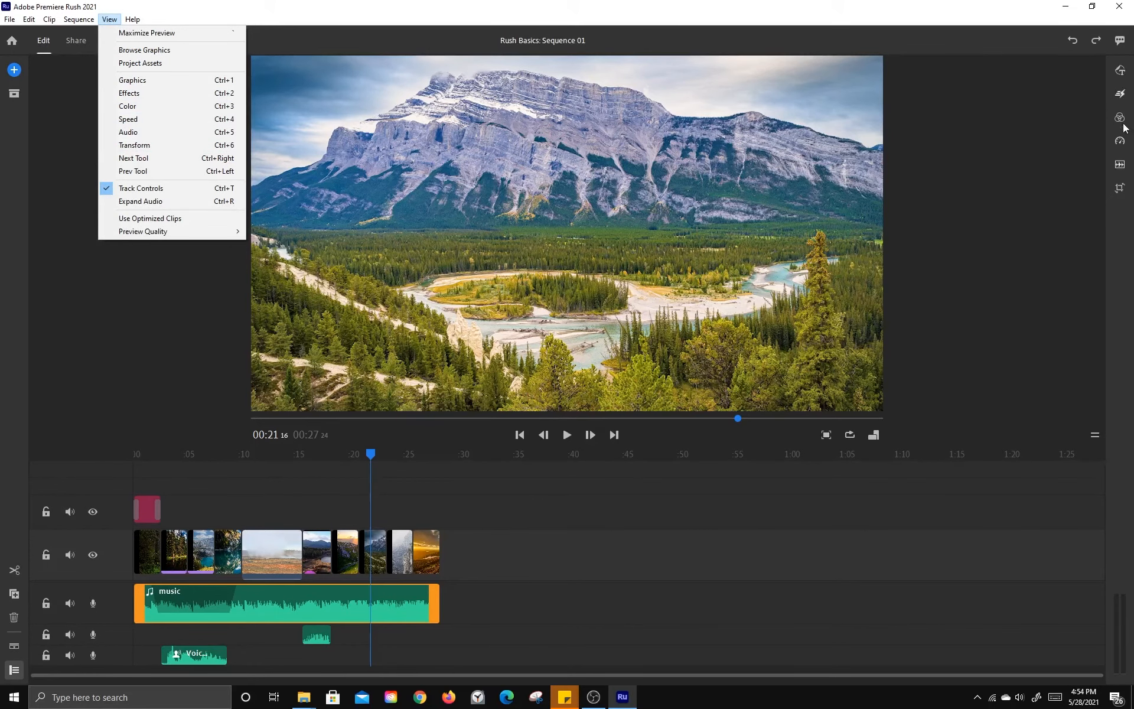
{"action": "left_click", "coordinate": [80, 21]}
{"action": "left_click", "coordinate": [81, 21]}
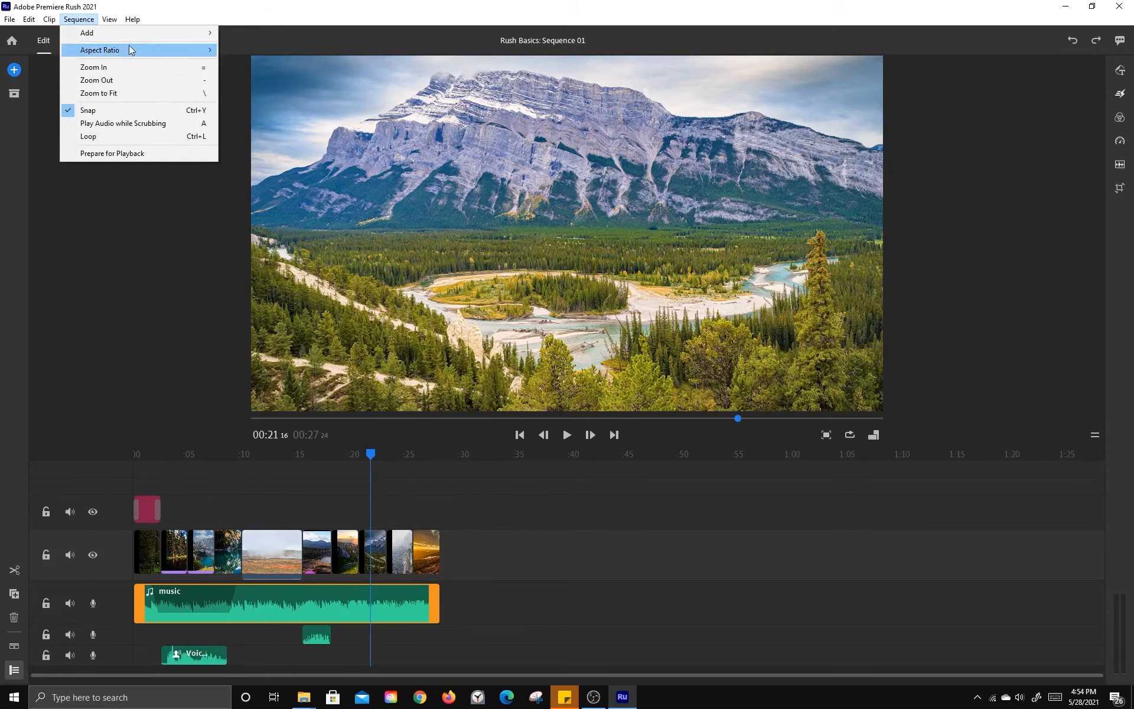
{"action": "left_click", "coordinate": [50, 20]}
{"action": "left_click", "coordinate": [50, 20]}
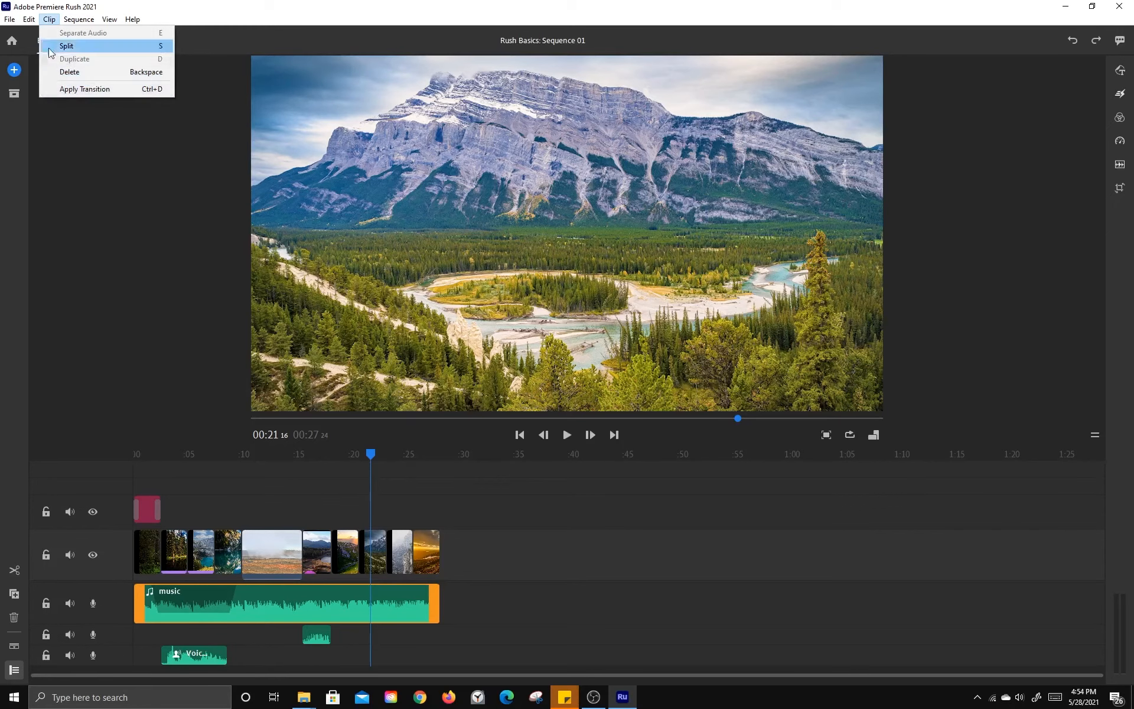
Step: Examine the available audio output and input devices in the preferences and leave without saving changes
{"action": "mouse_move", "coordinate": [27, 25]}
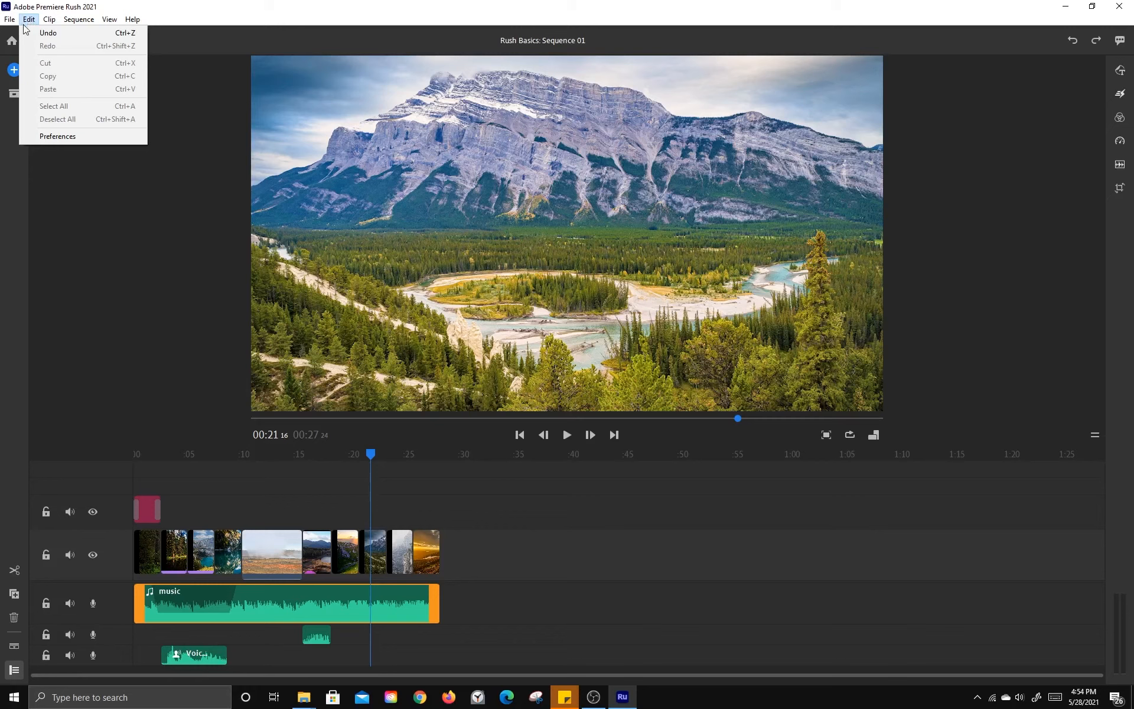
{"action": "left_click", "coordinate": [56, 136]}
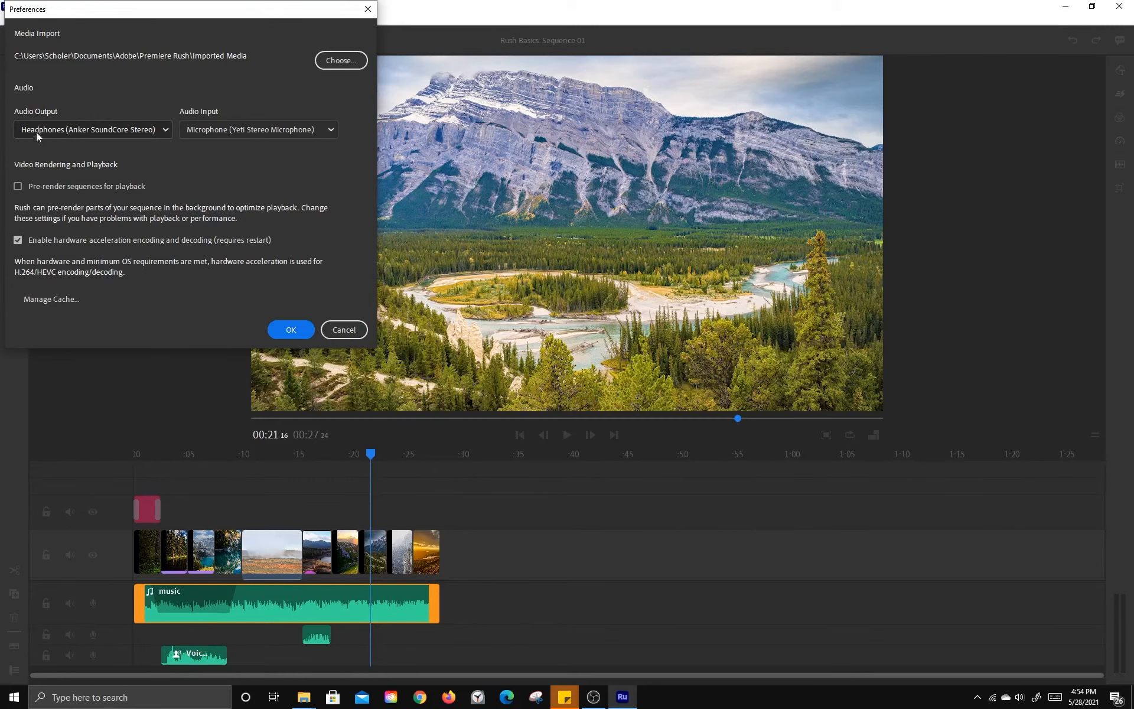
{"action": "left_click", "coordinate": [163, 130]}
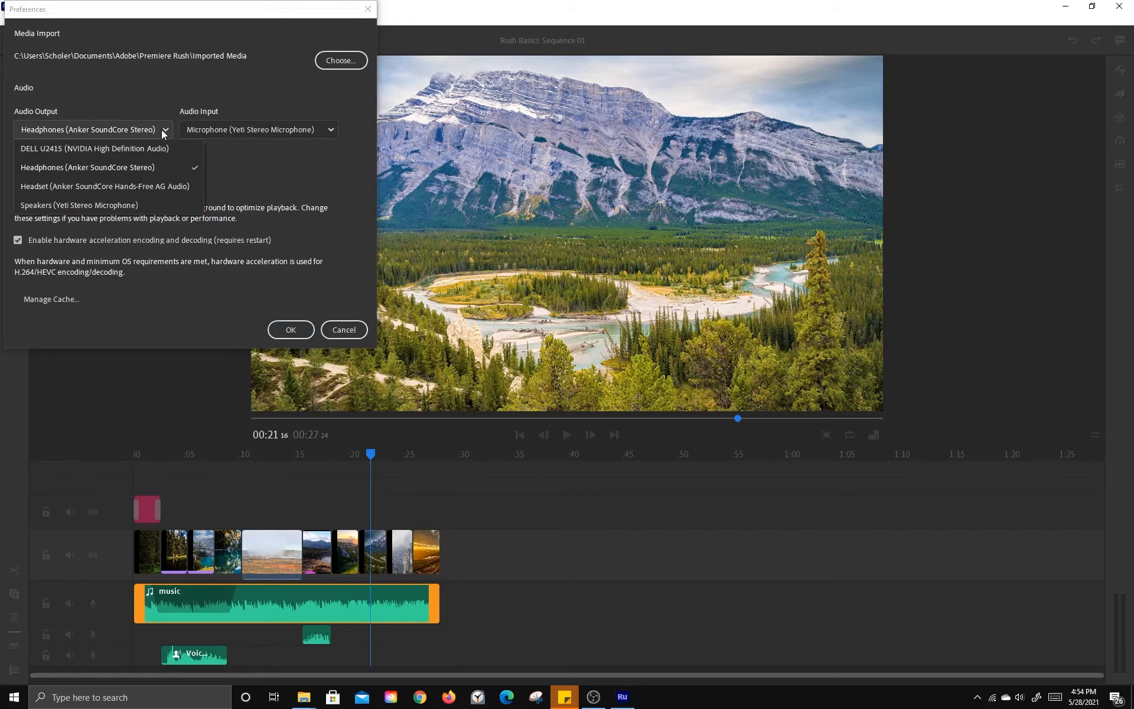
{"action": "left_click", "coordinate": [162, 130]}
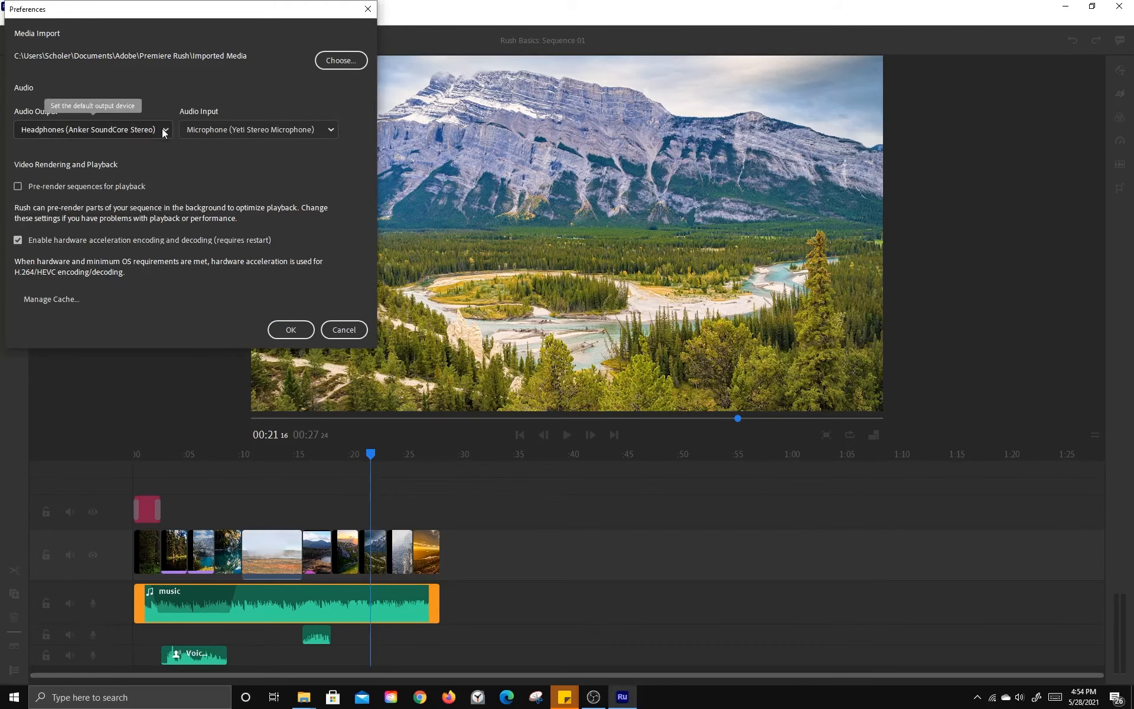
{"action": "left_click", "coordinate": [331, 131]}
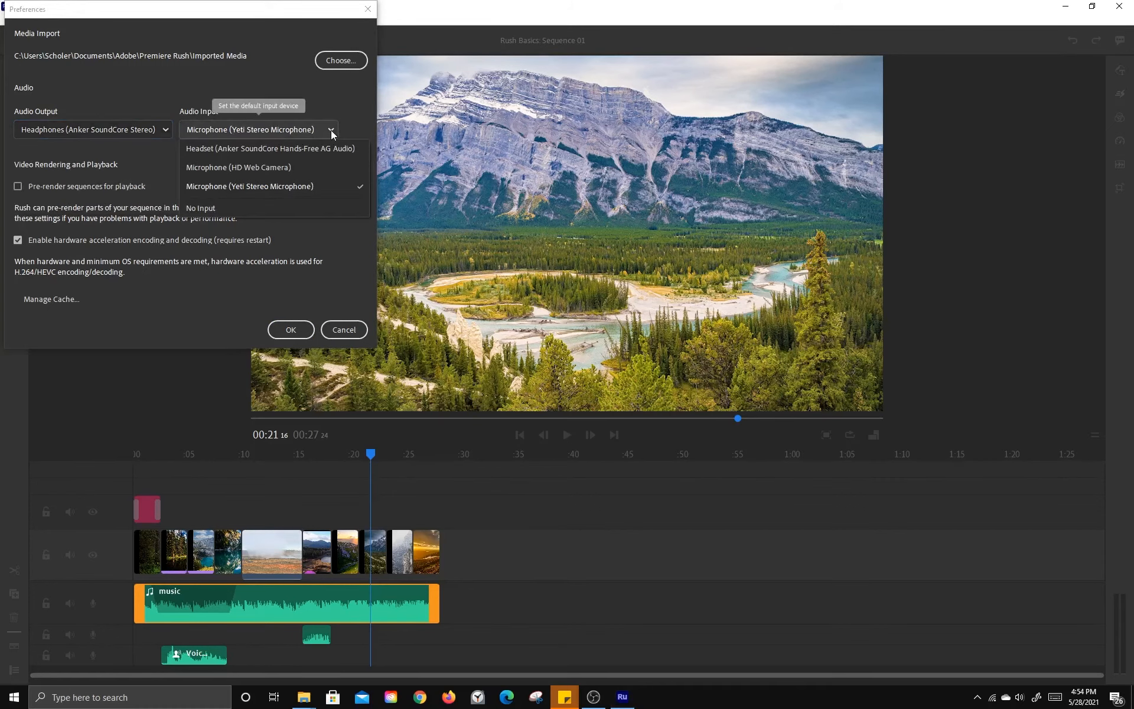
{"action": "left_click", "coordinate": [303, 187]}
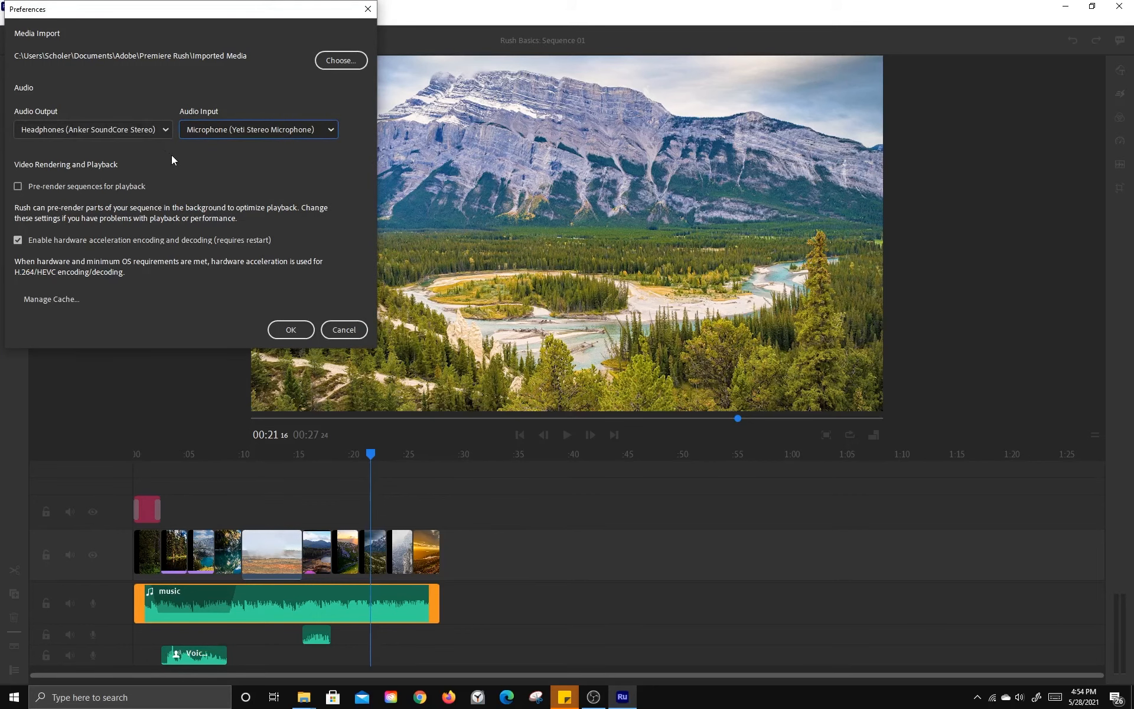
{"action": "left_click", "coordinate": [345, 329]}
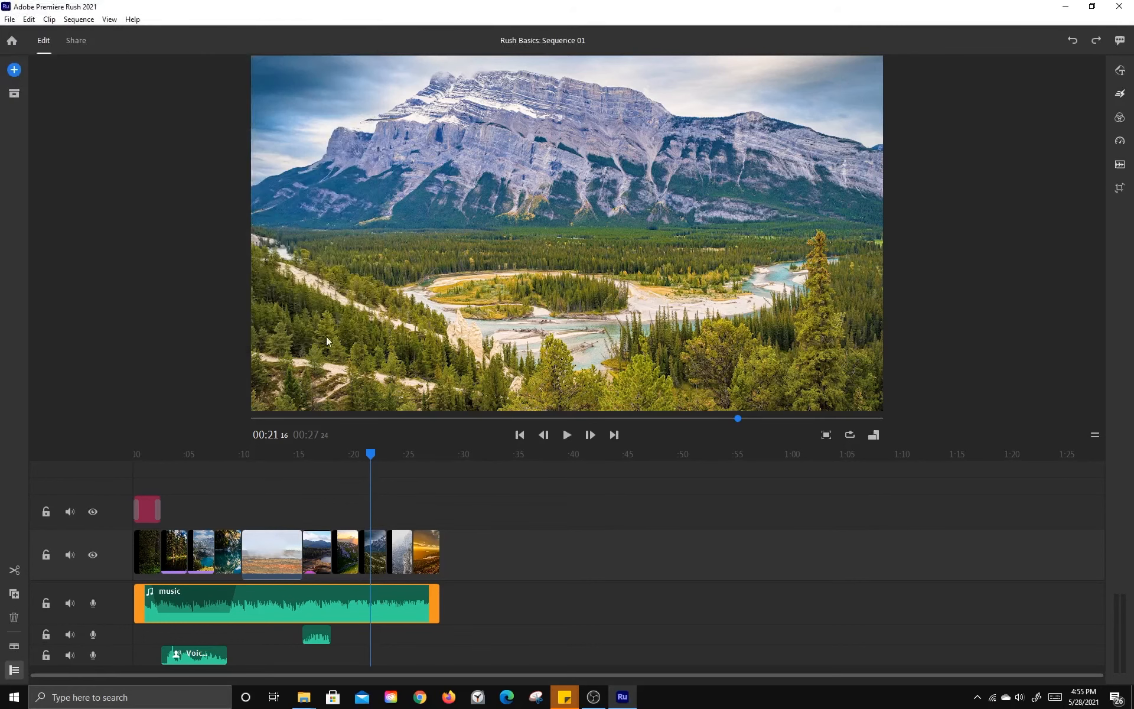